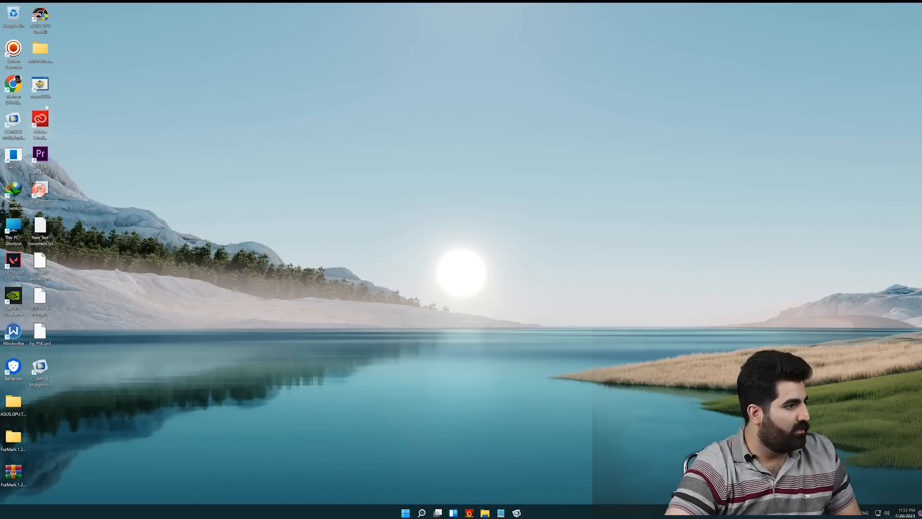
Launch COMSOL Multiphysics from the desktop and create a blank model
left_click(39, 366)
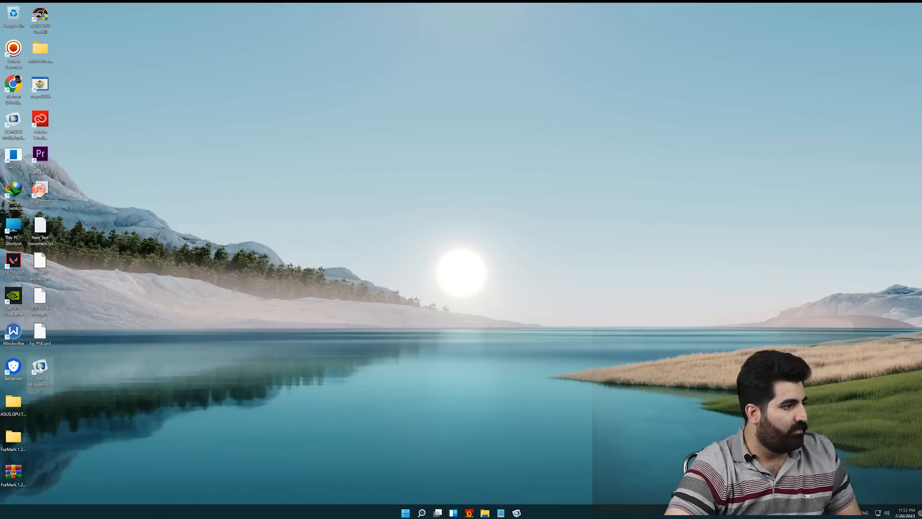
double_click(41, 369)
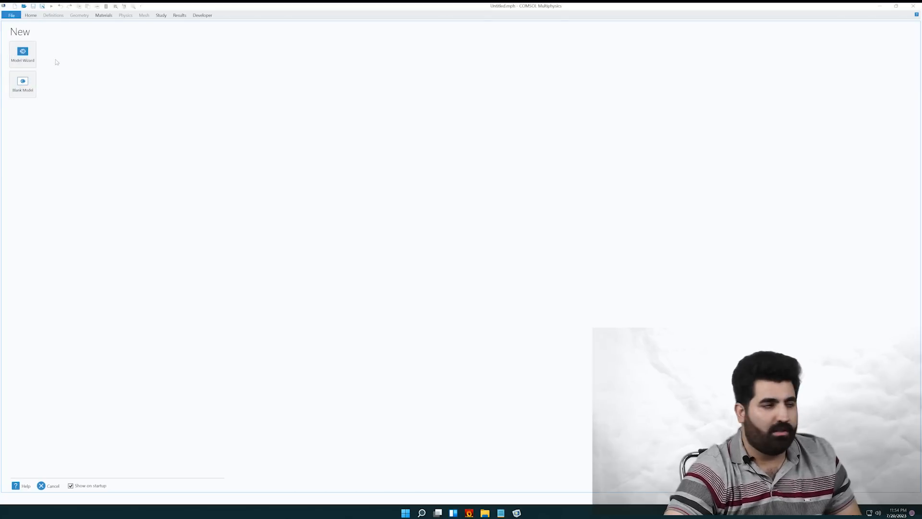
left_click(24, 89)
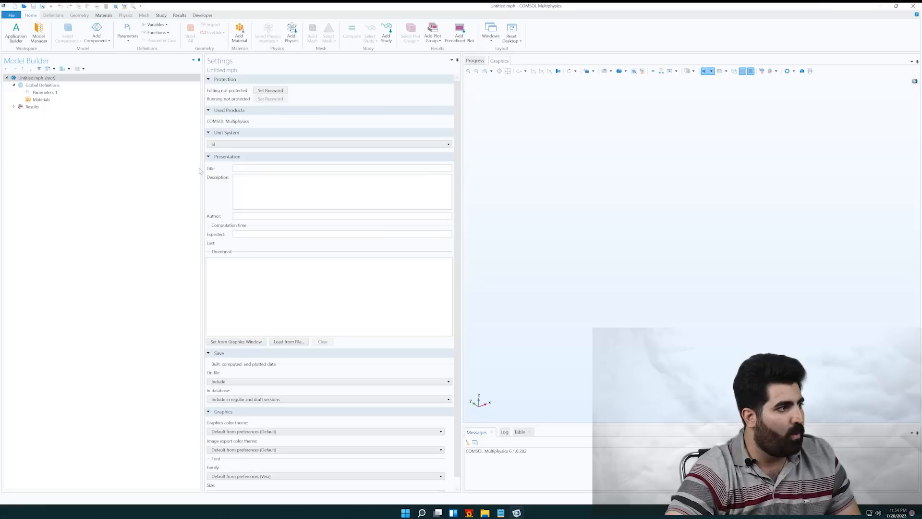
Add a 3D component to the blank model and display the settings of its geometry
left_click(97, 36)
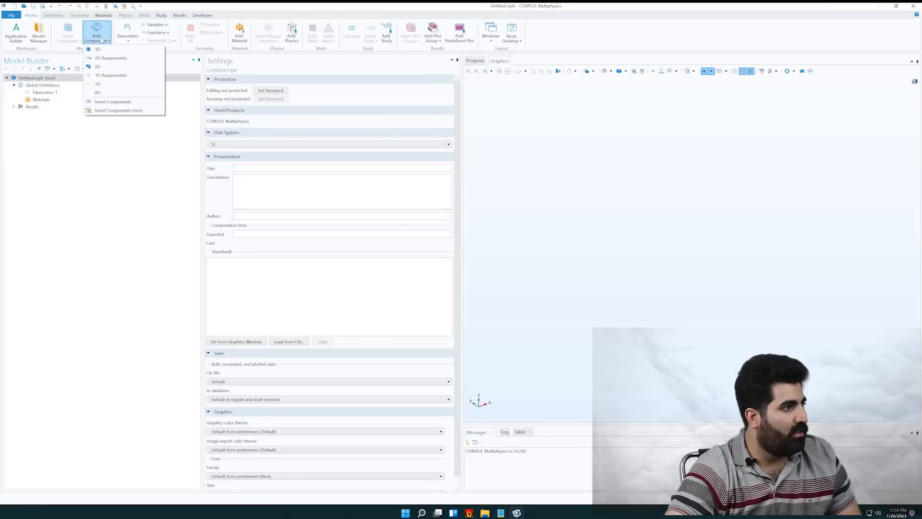
left_click(101, 53)
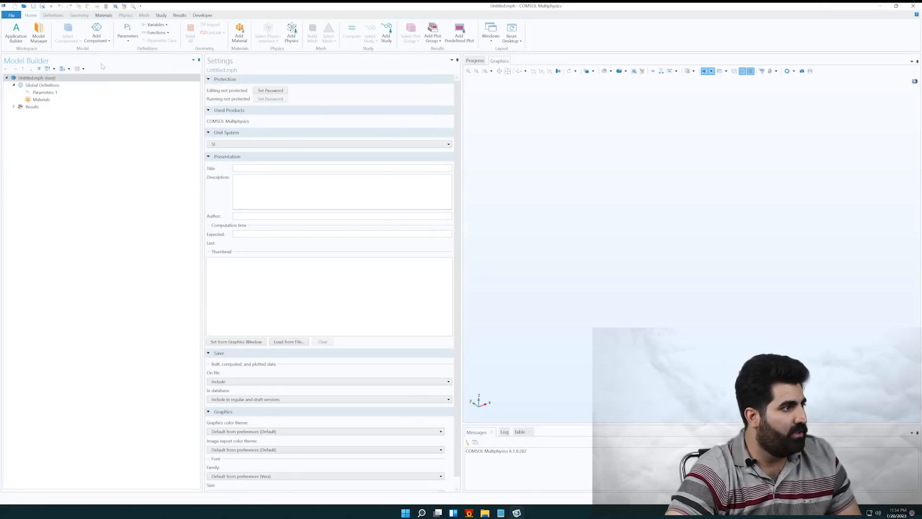
left_click(26, 123)
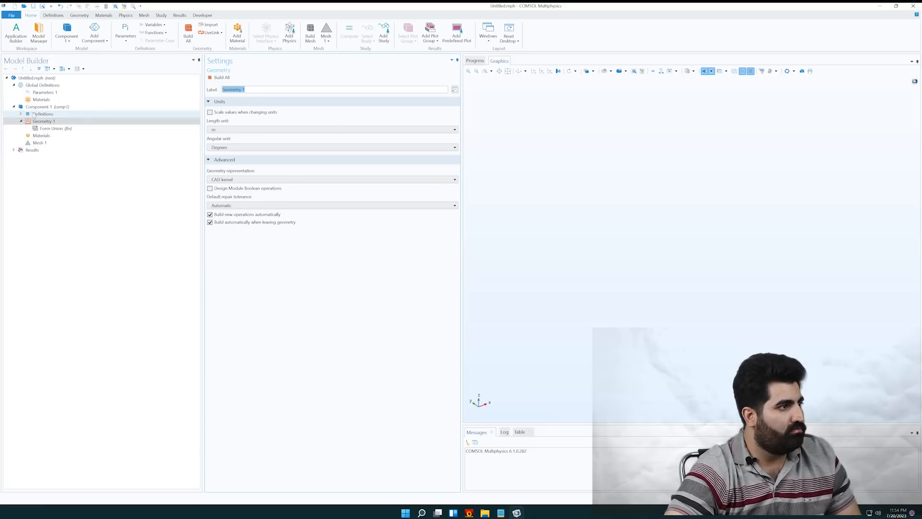
Add the Wave Optics interface Electromagnetic Waves, Frequency Domain (ewfd) to Component 1
left_click(126, 15)
left_click(41, 34)
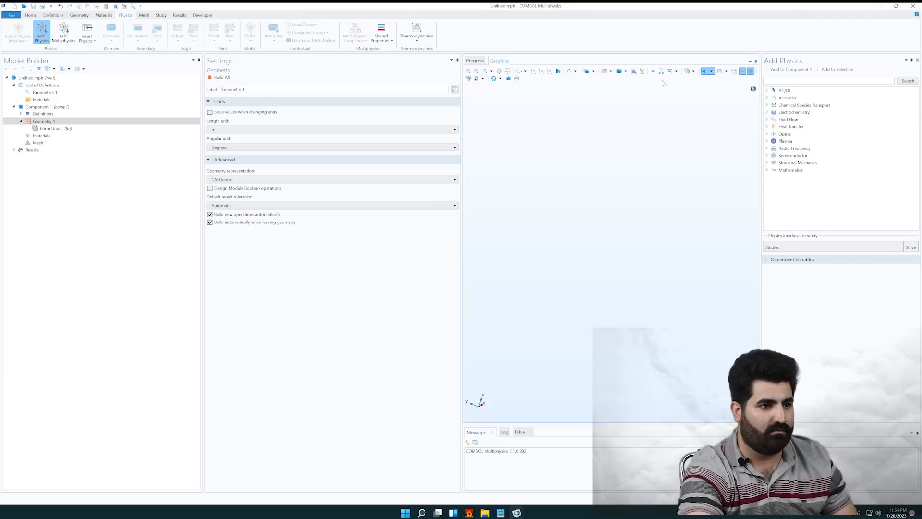
left_click(767, 149)
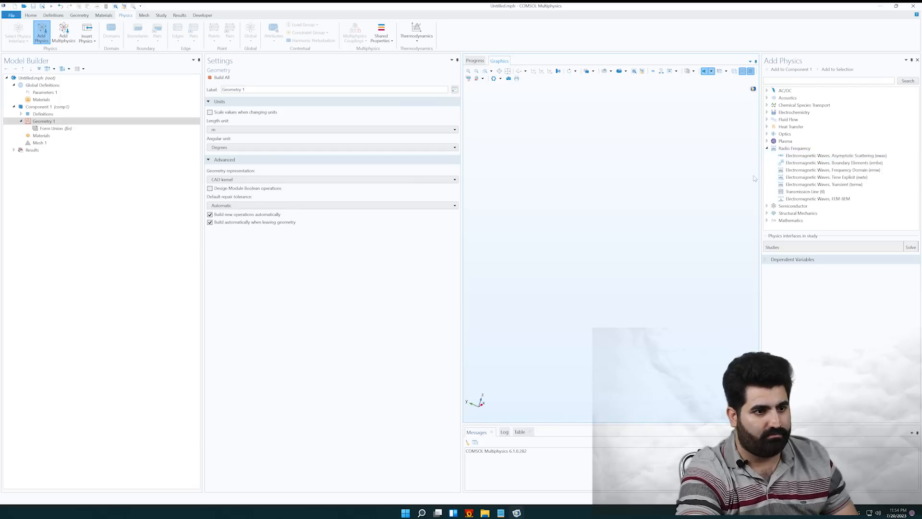
left_click(767, 148)
left_click(767, 134)
left_click(774, 149)
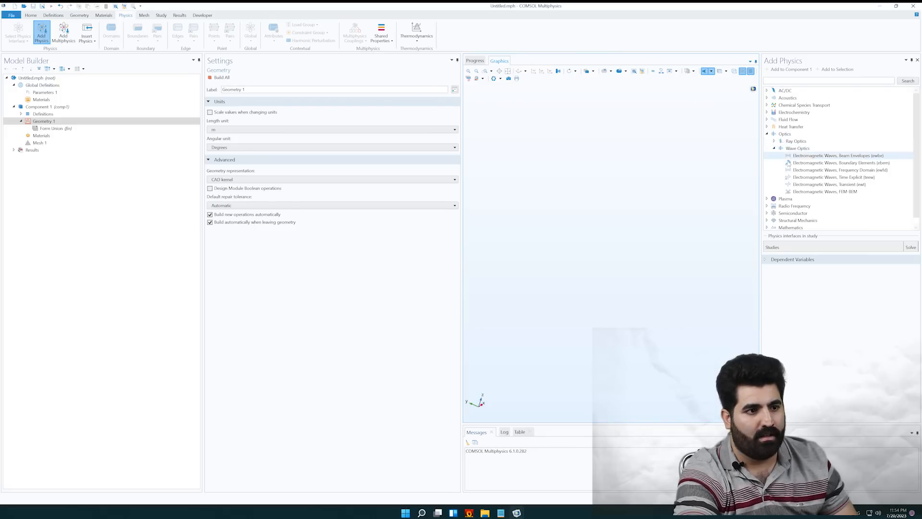
left_click(805, 171)
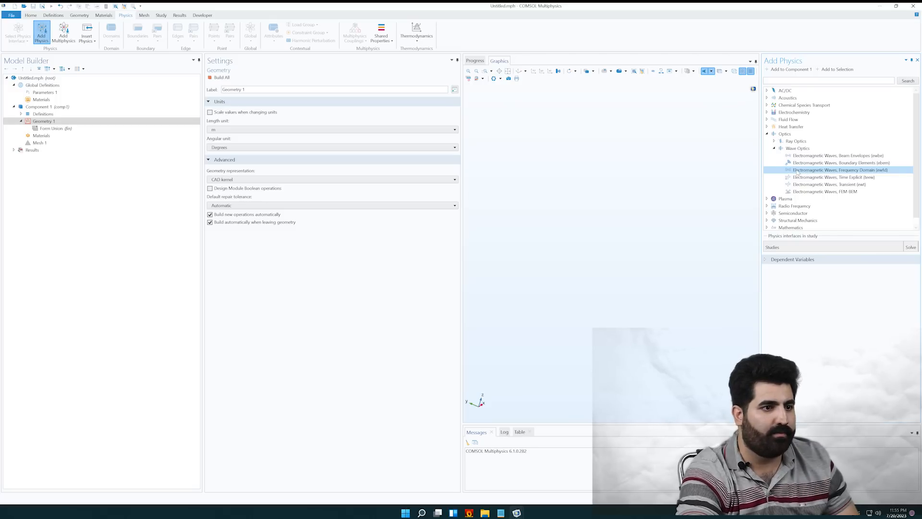
double_click(814, 170)
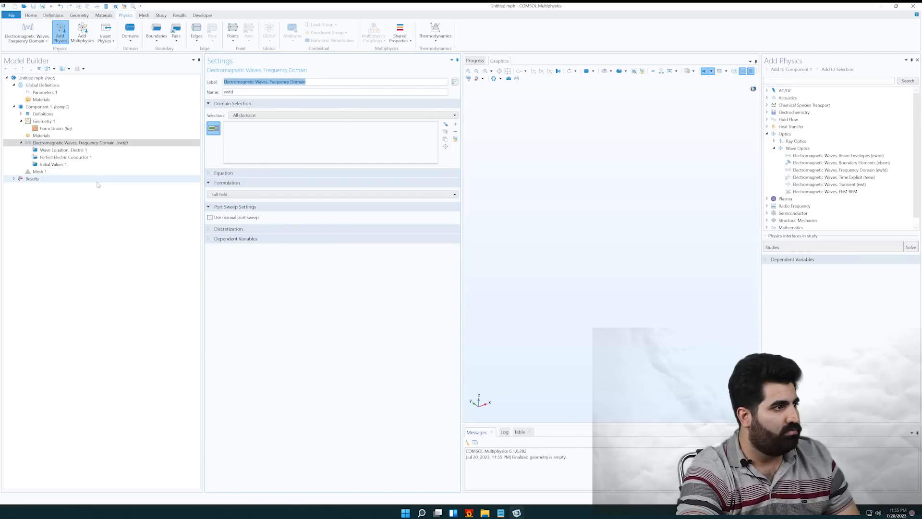
Add a general Frequency Domain study to the model and close the study and physics selection windows
left_click(162, 15)
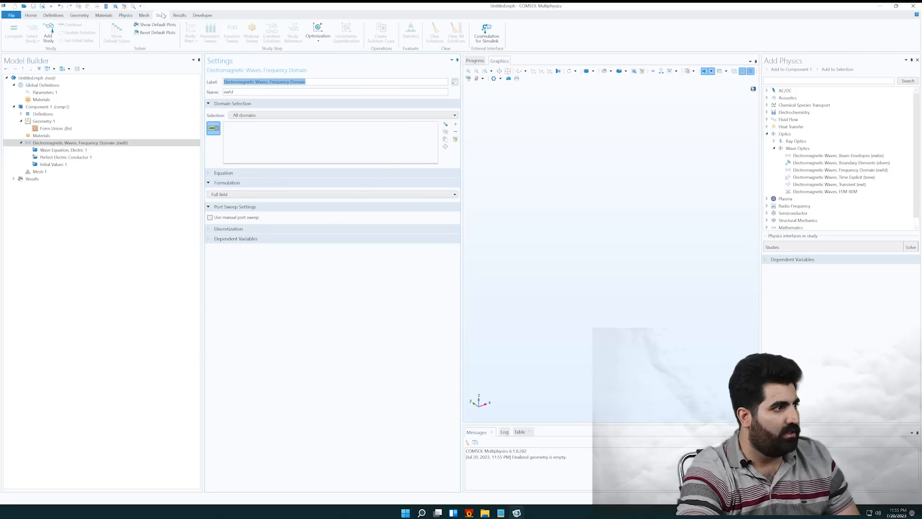
left_click(48, 33)
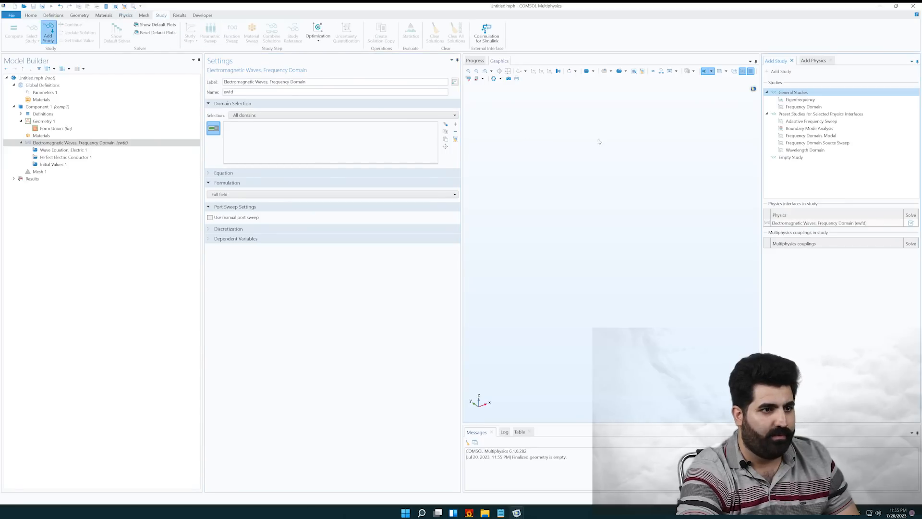
left_click(804, 107)
double_click(805, 107)
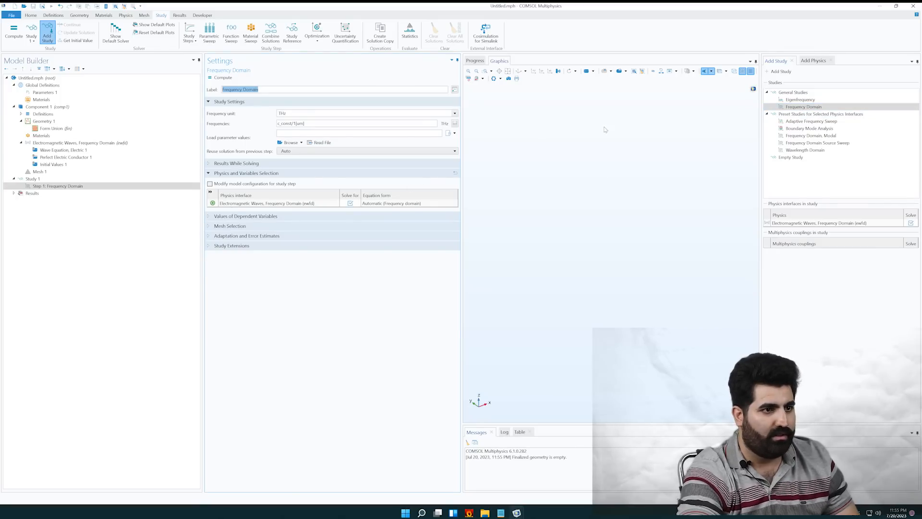
left_click(793, 61)
left_click(792, 61)
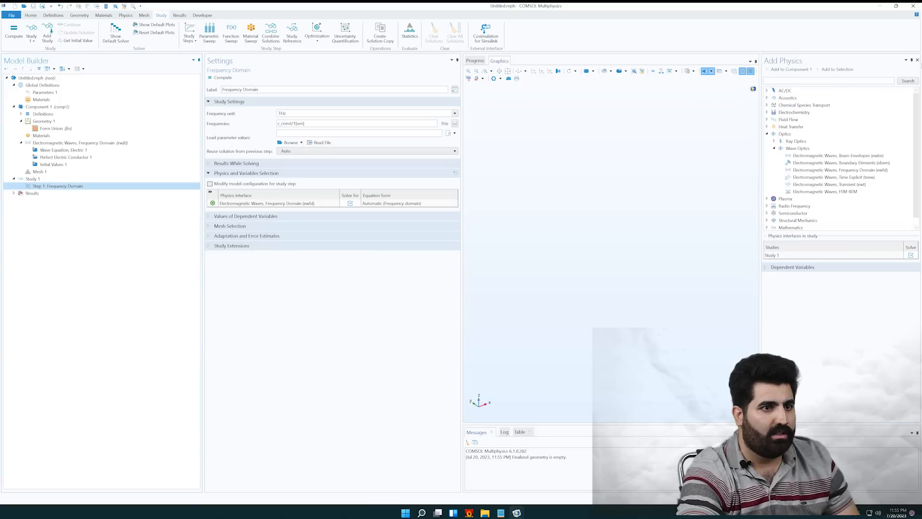
left_click(917, 60)
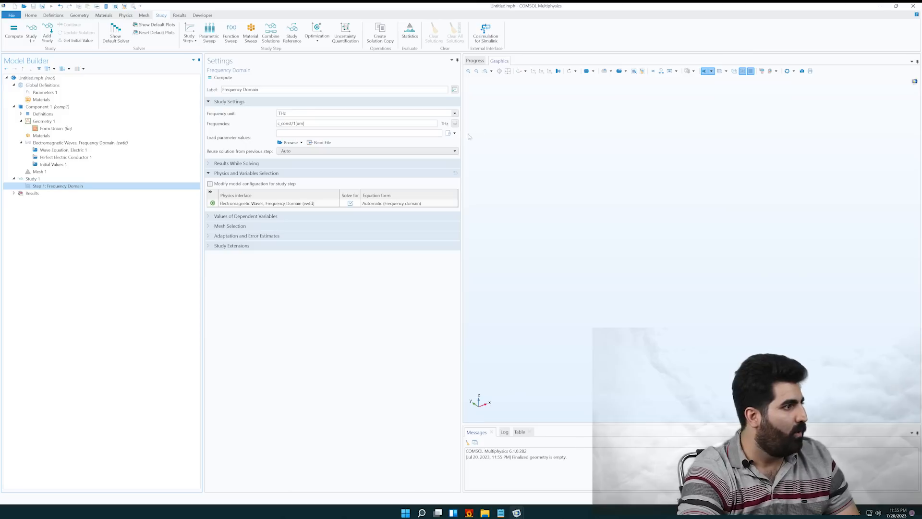
Add a block to Geometry 1 and set its width to the parameter name width
left_click(44, 122)
right_click(45, 122)
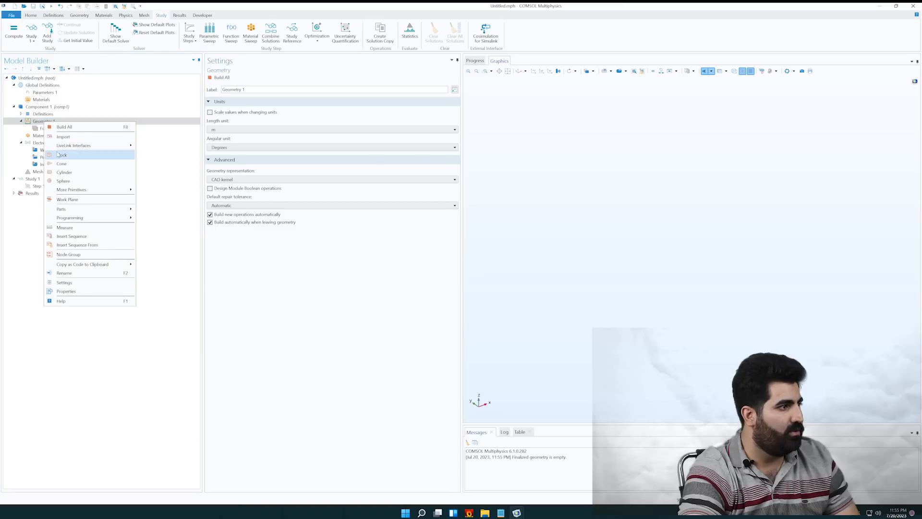
left_click(62, 155)
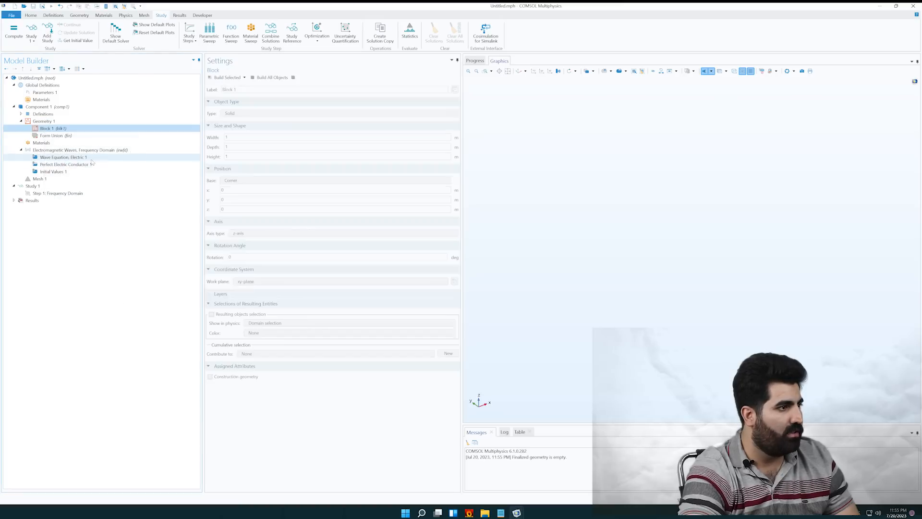
double_click(226, 137)
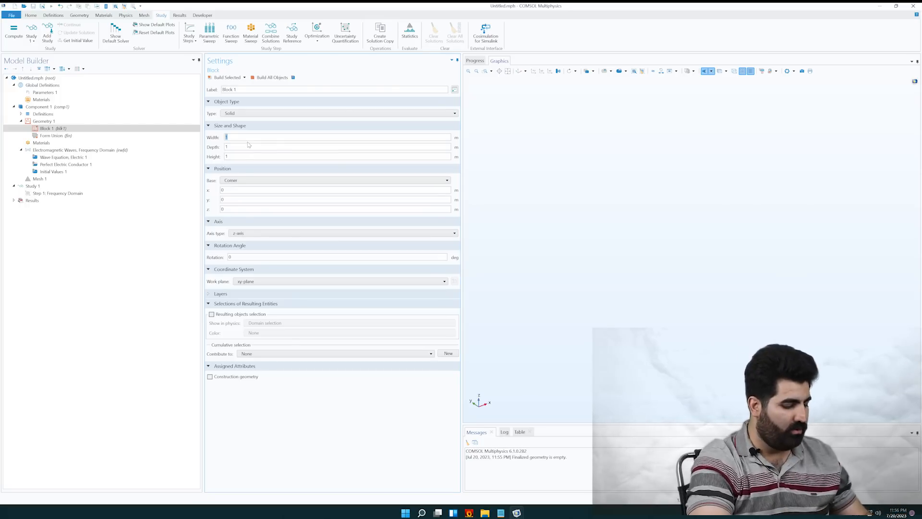
type("Wl")
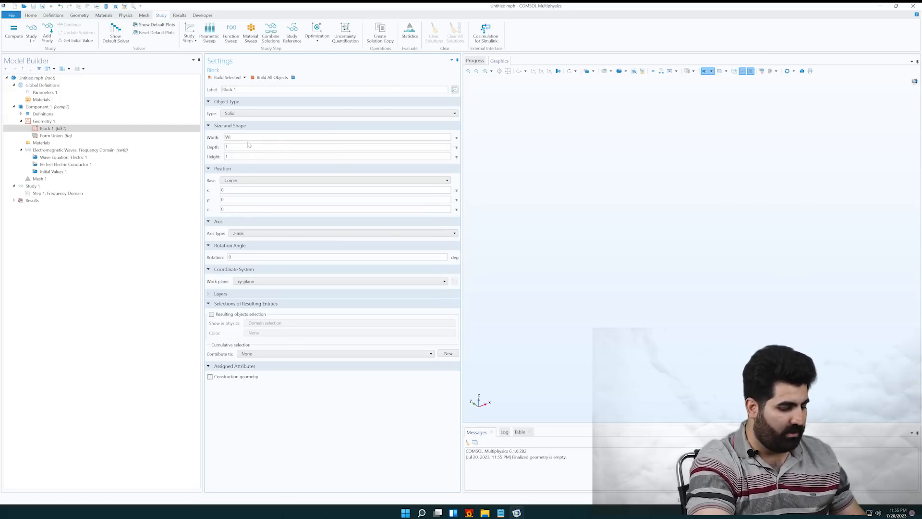
key("BackSpace")
key("BackSpace")
type("width")
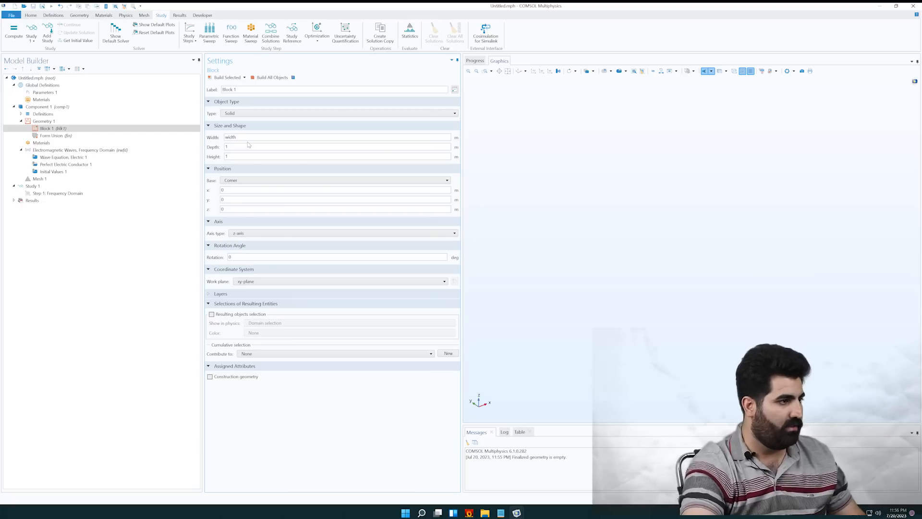
key("Tab")
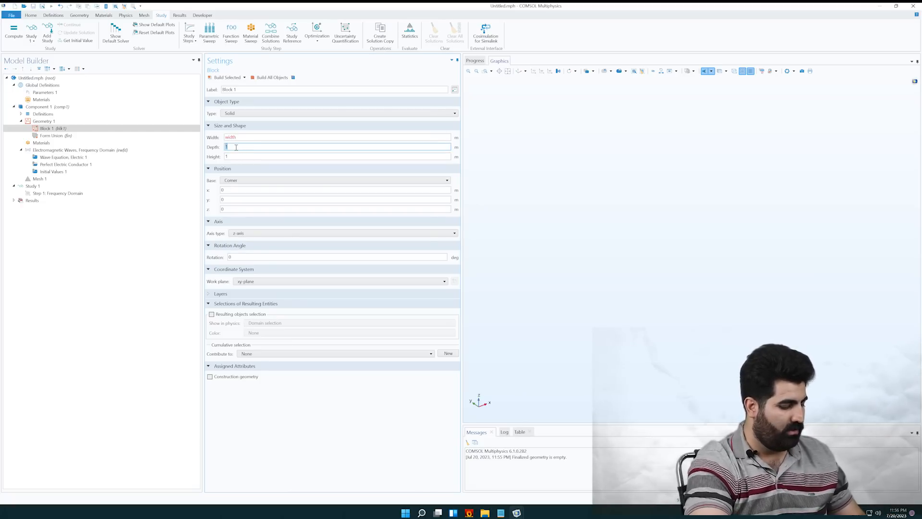
Set the block's depth to the parameter name depth and its height to the parameter name height
type("depth")
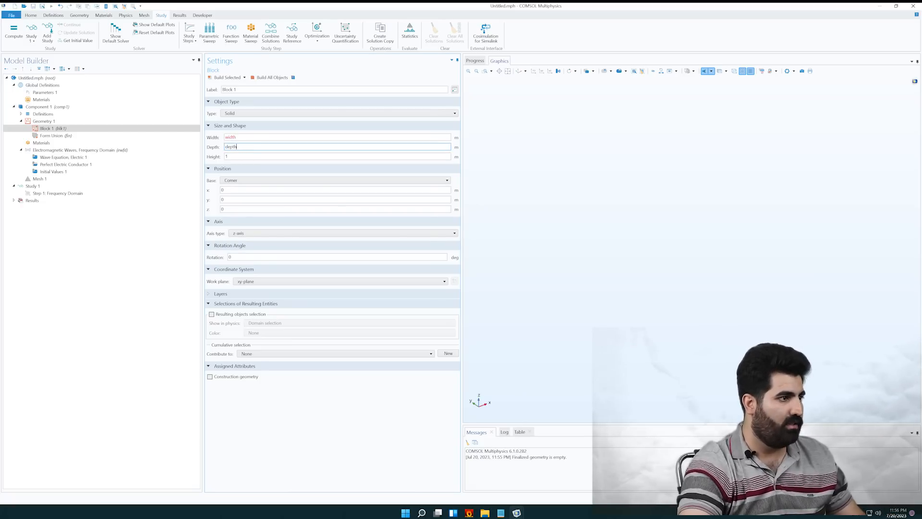
left_click(240, 158)
double_click(240, 156)
type("h")
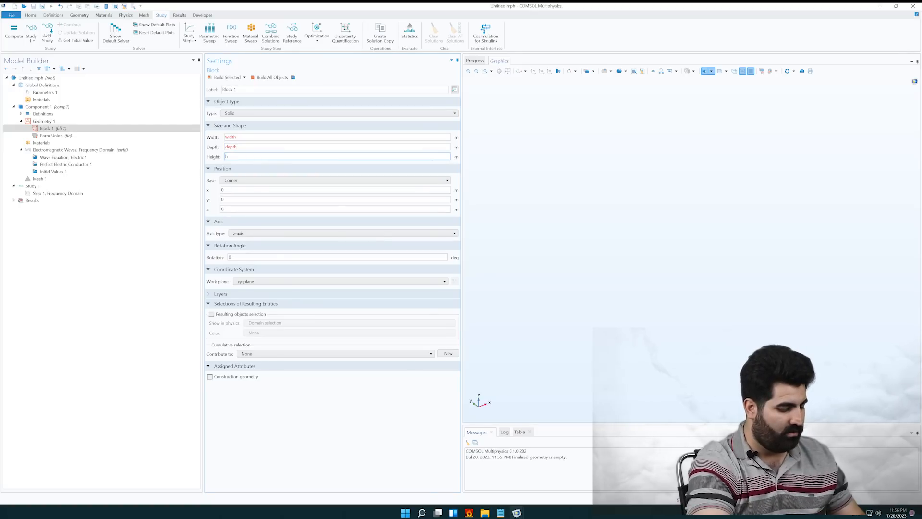
type("eight")
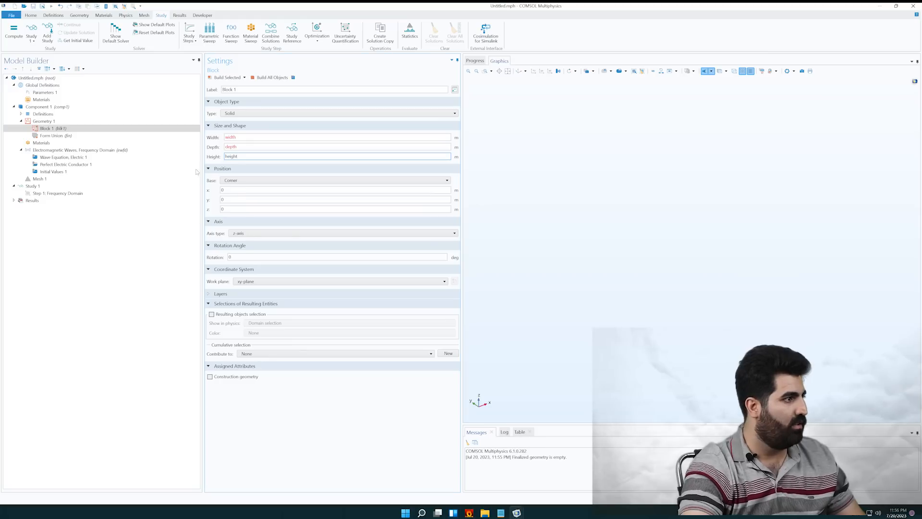
Define a global parameter named width with the expression 350[nm]
left_click(56, 93)
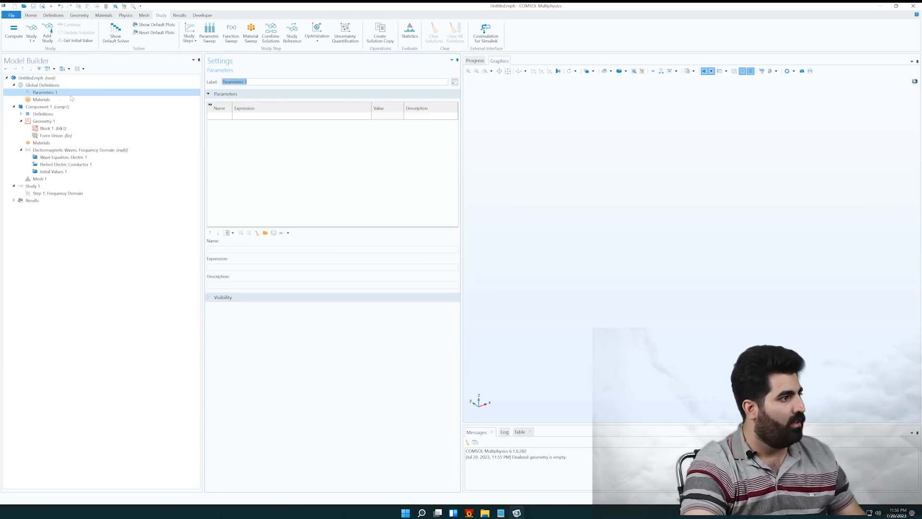
left_click(220, 118)
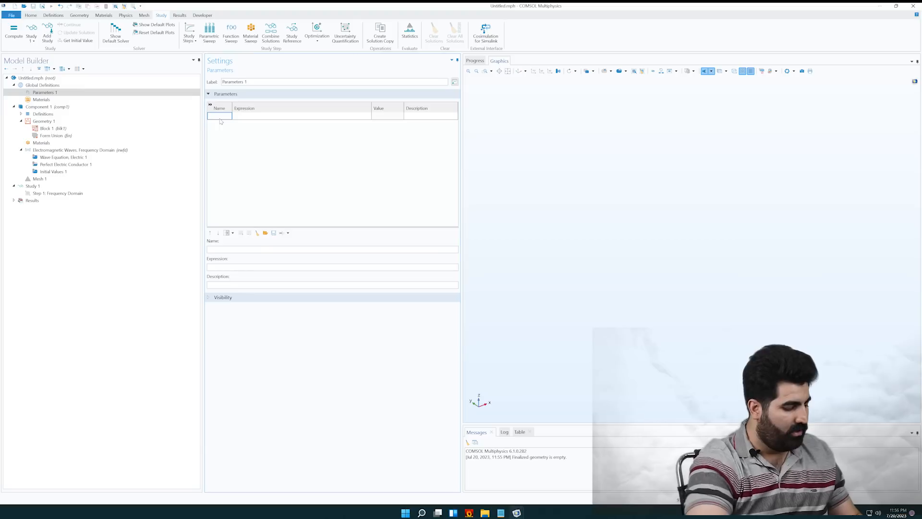
type("width")
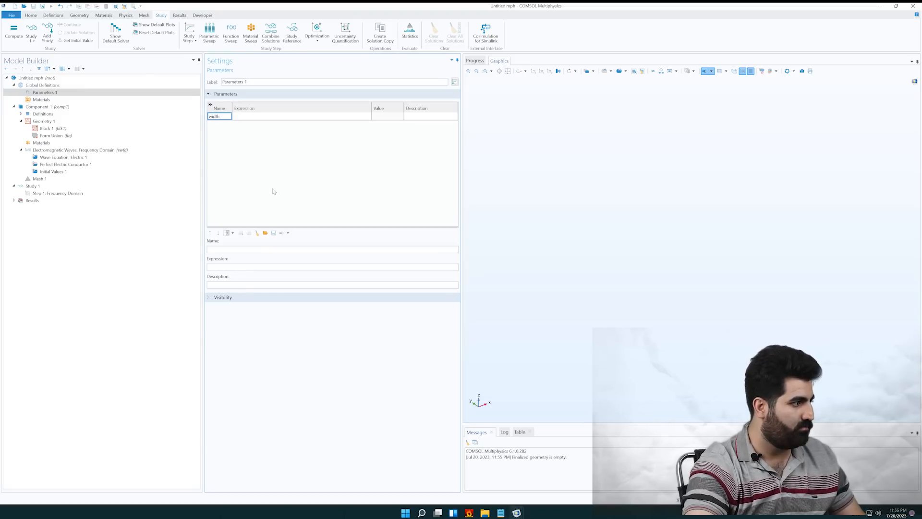
left_click(242, 117)
type("350")
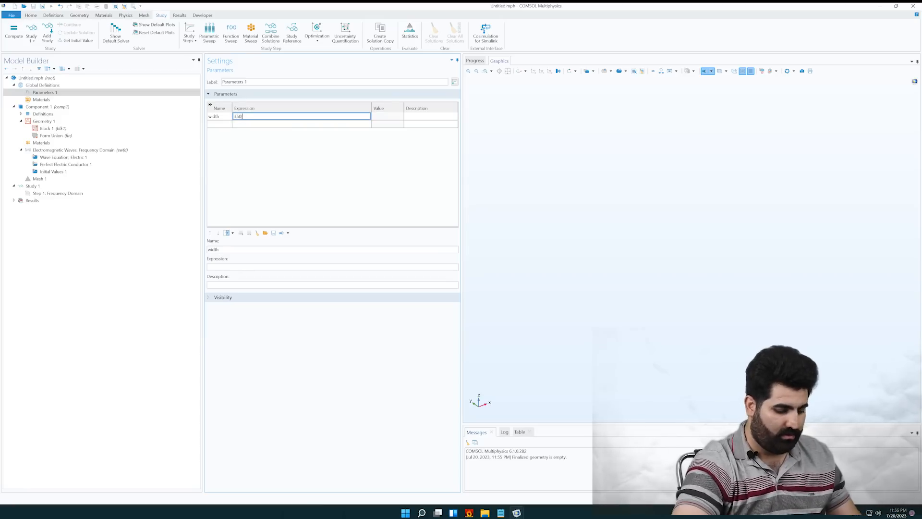
type("[nm")
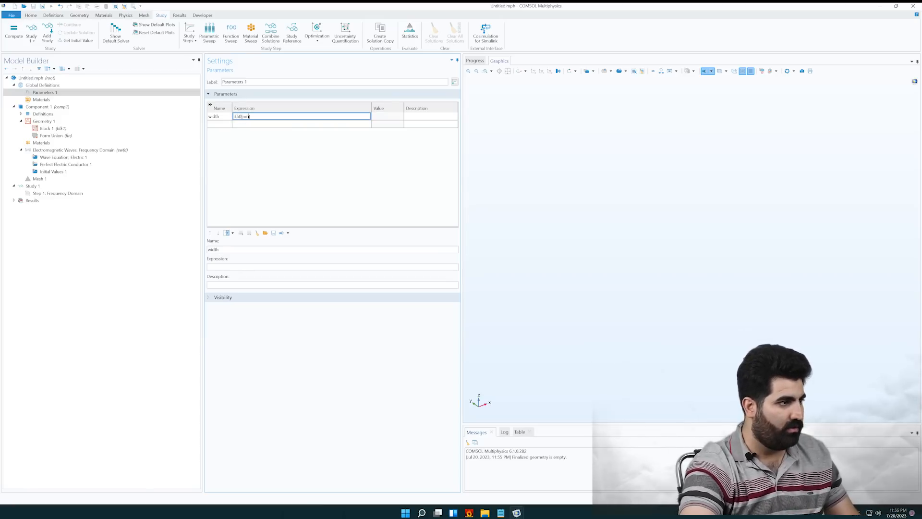
Define a second global parameter named depth with the expression 350[nm]
left_click(216, 125)
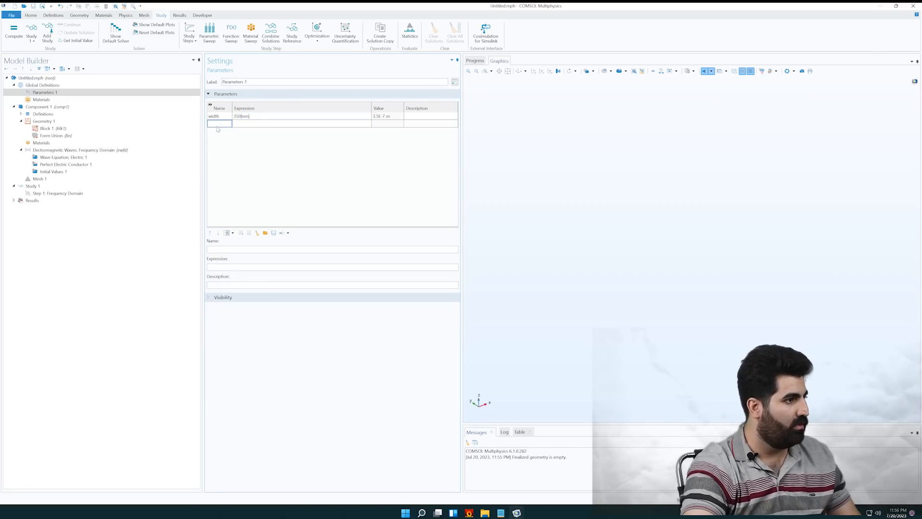
type("depth")
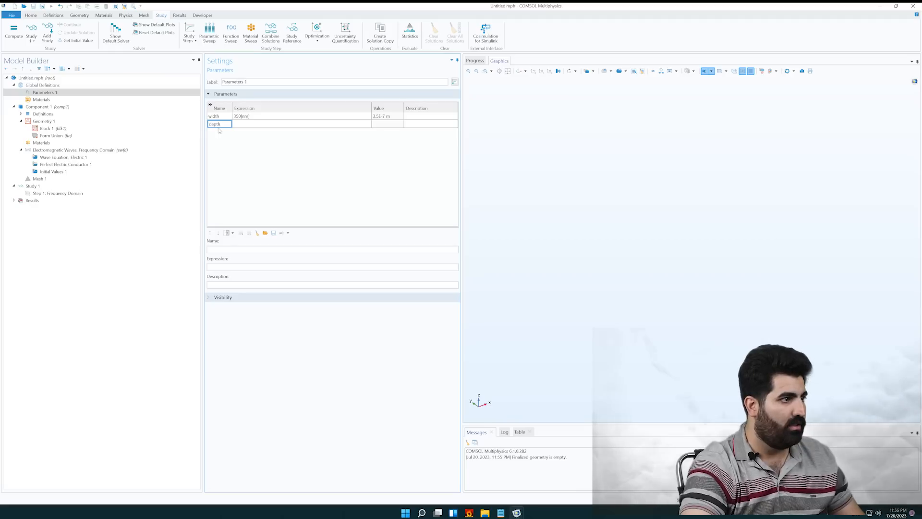
key("Tab")
type("3")
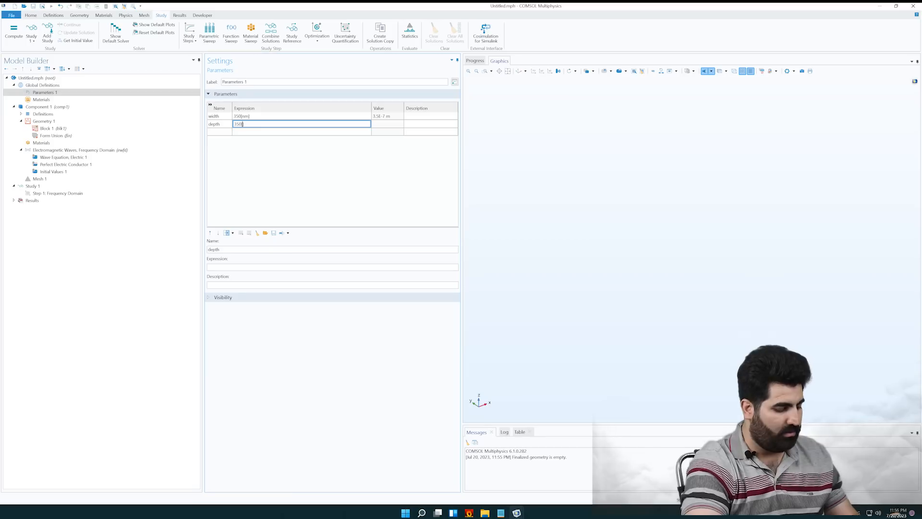
type("nm")
Define a third global parameter named height with the expression H_Au+H_TiO2+H_PSK+H_Spiro+H_FTO+H_air
left_click(223, 135)
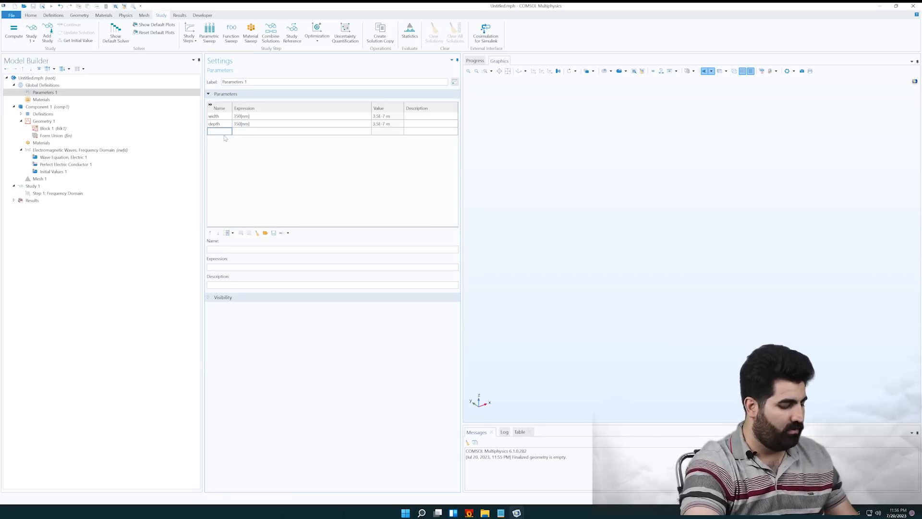
type("h")
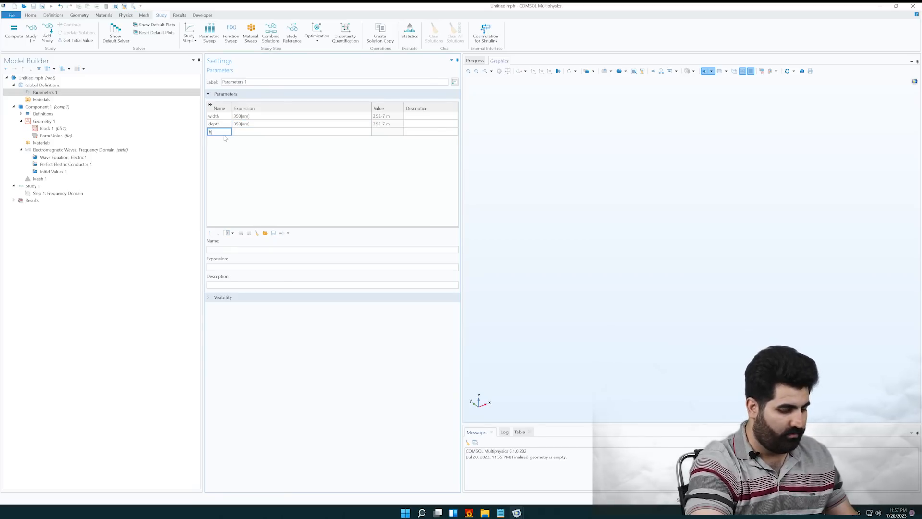
type("eight")
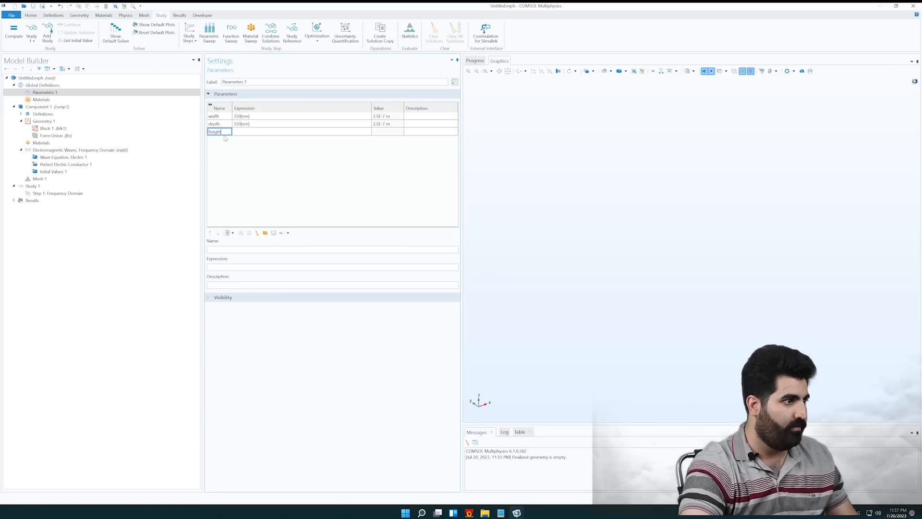
left_click(257, 132)
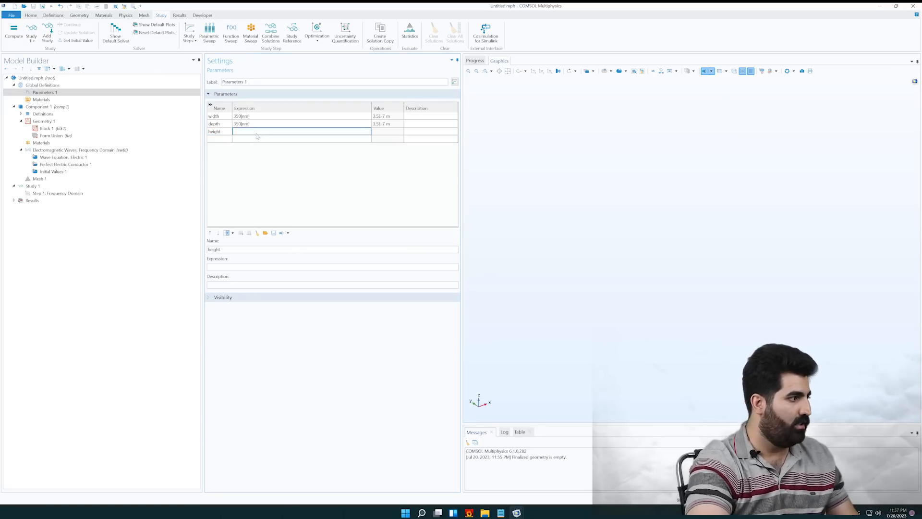
type("H")
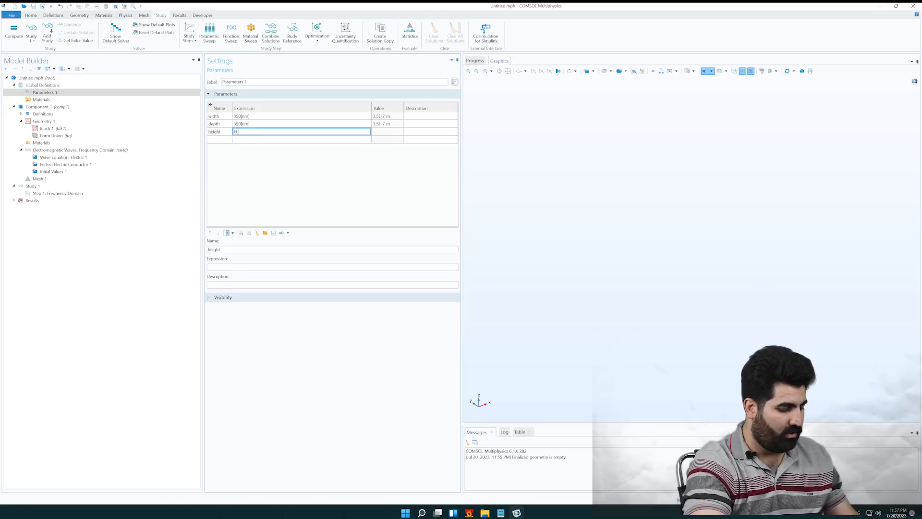
type("_Au+H")
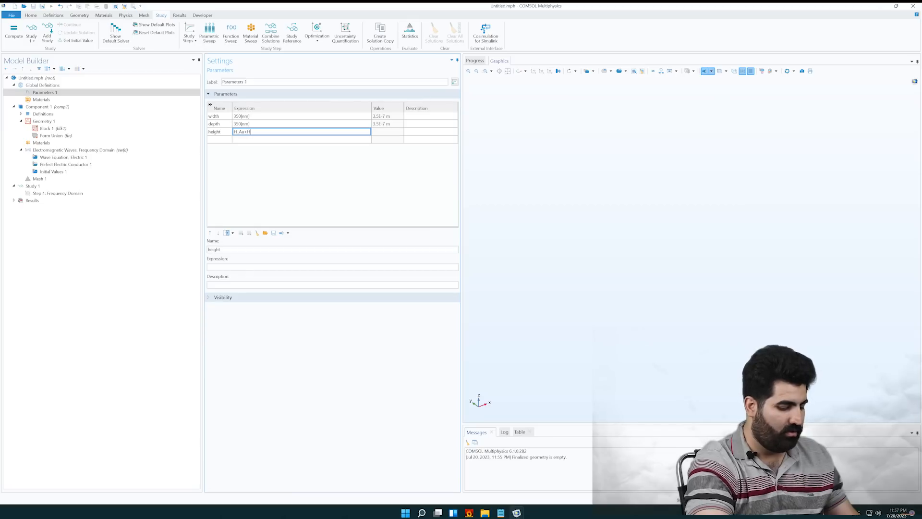
type("_TiO2+H")
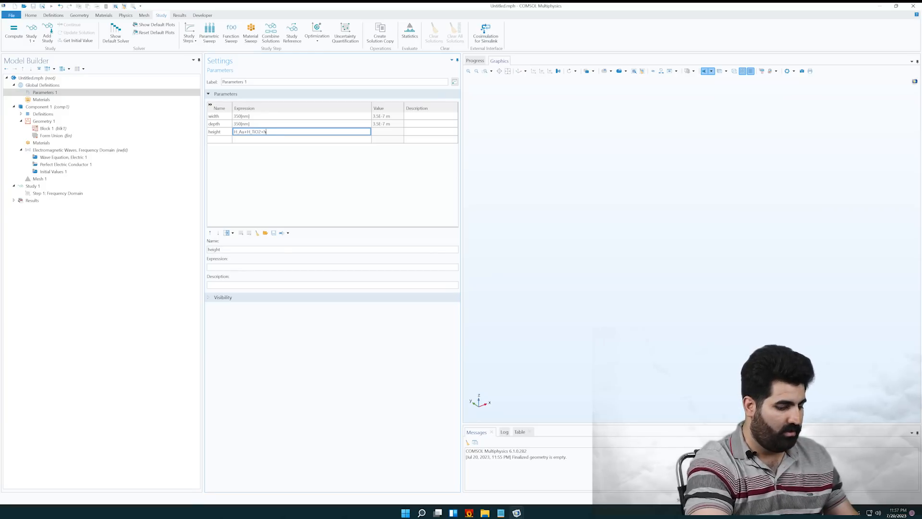
type("_")
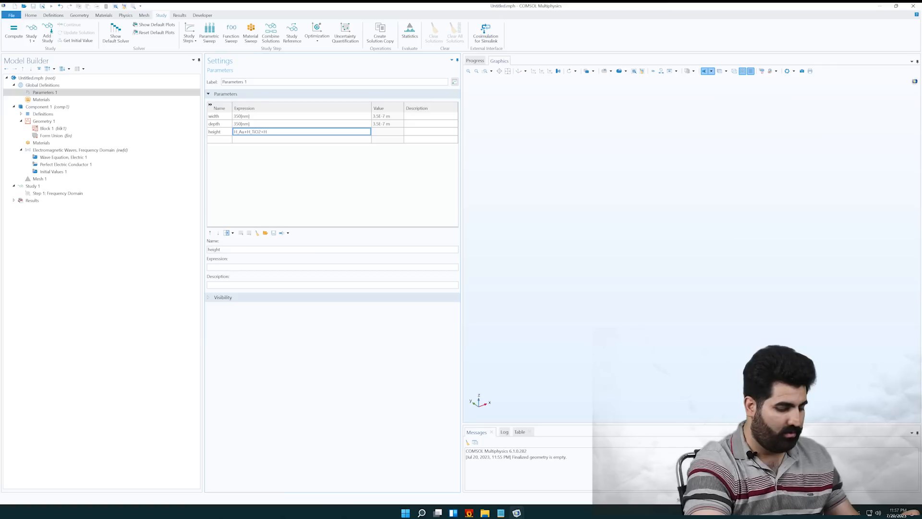
type("PSK")
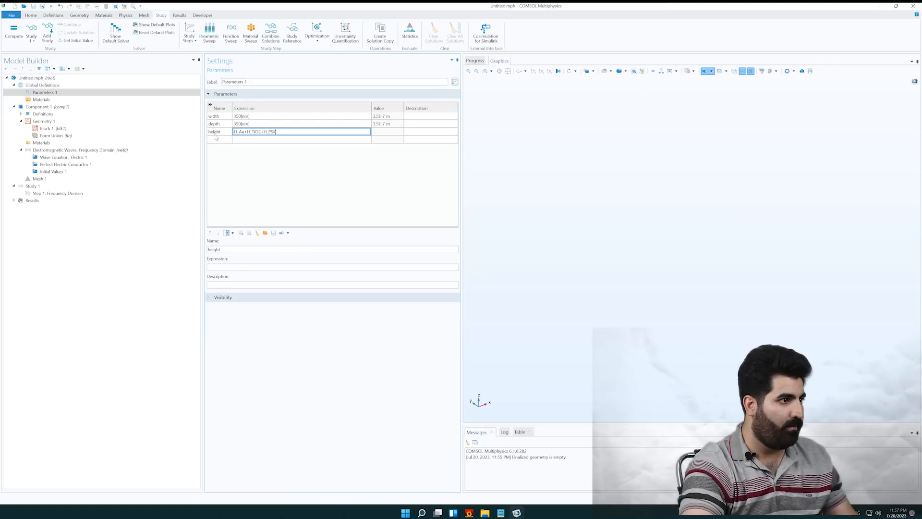
type("+")
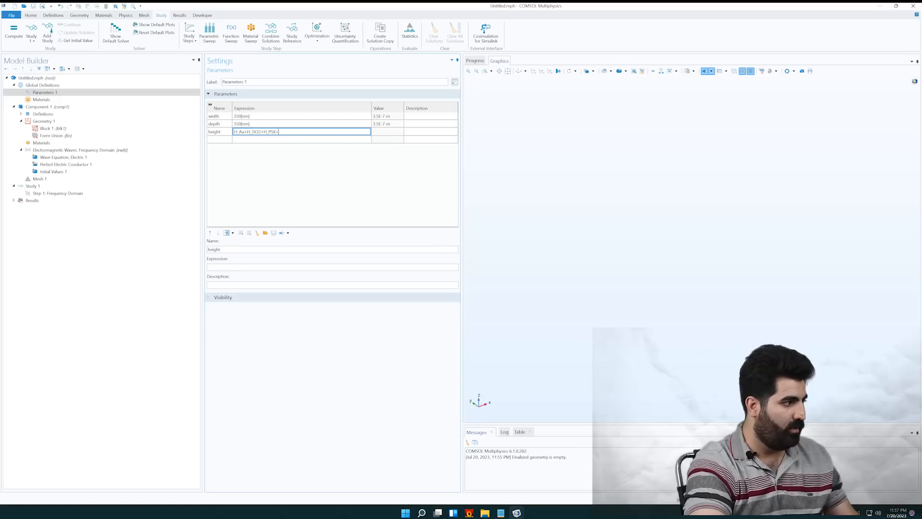
type("H_Spiro")
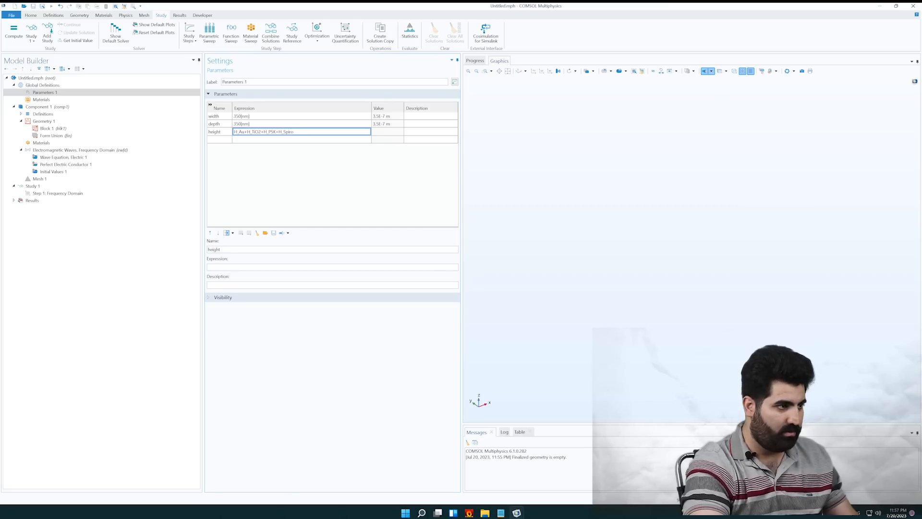
type("+")
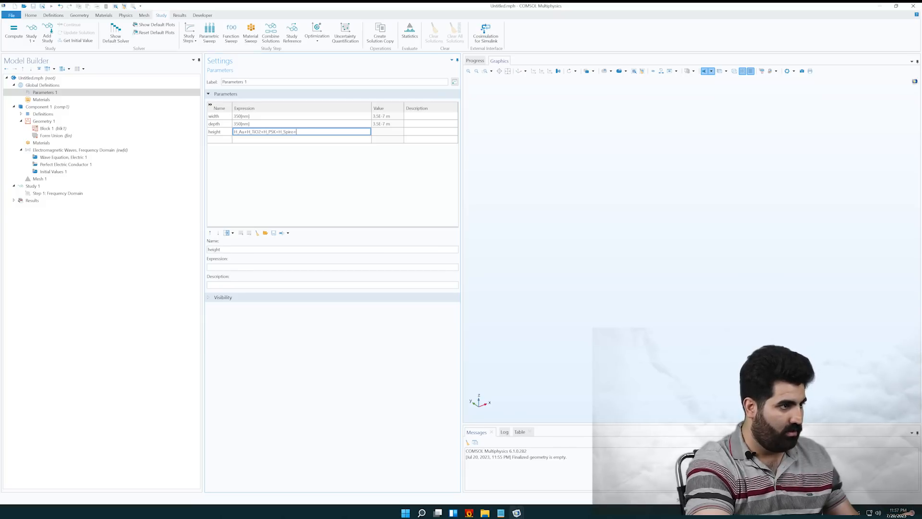
type("H")
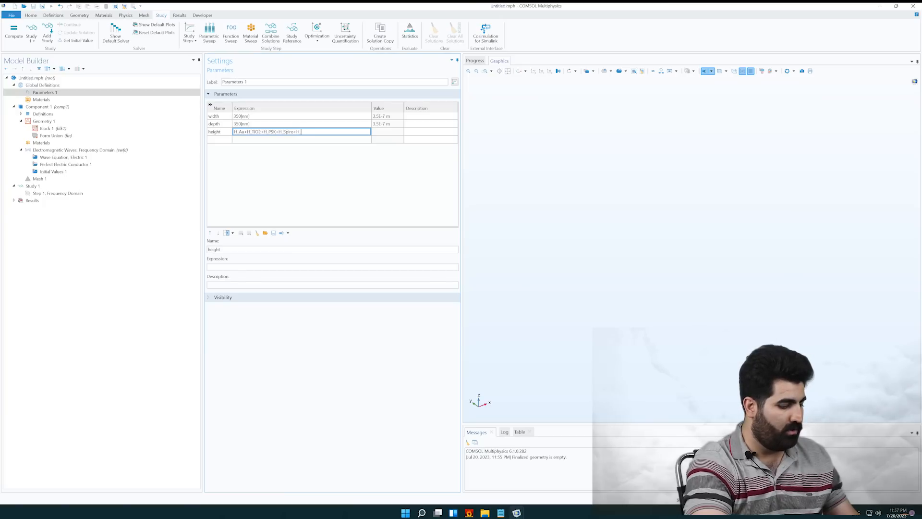
type("_FTO")
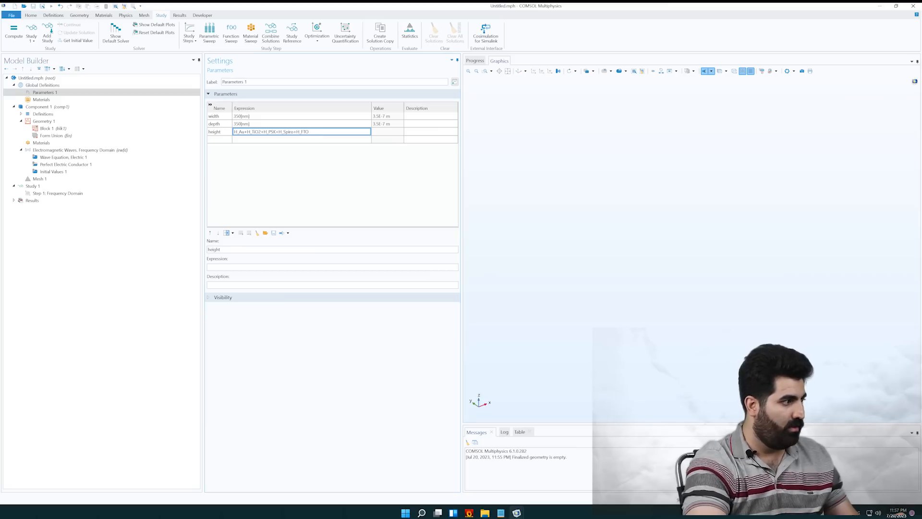
type("+H")
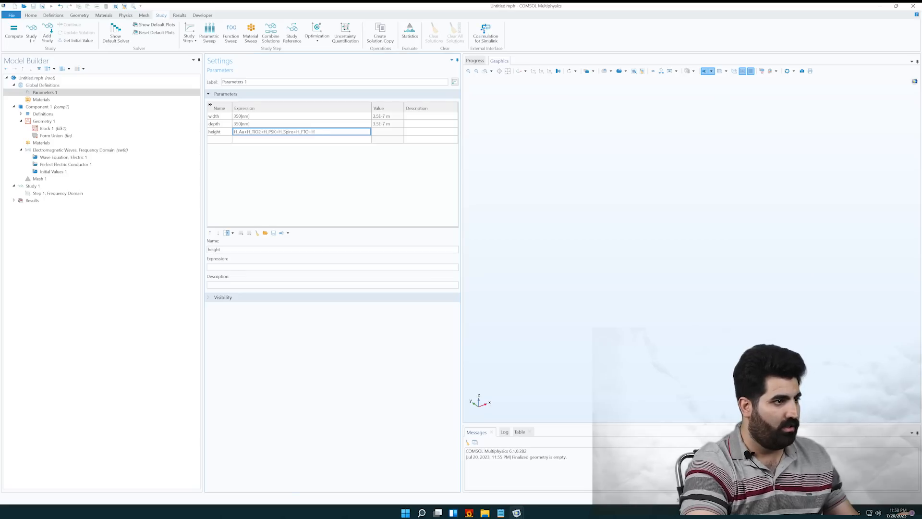
type("_air")
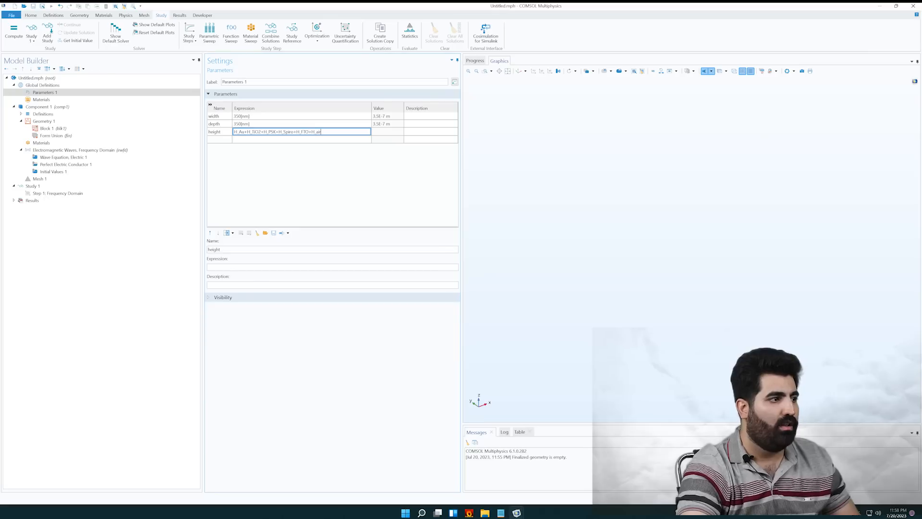
Define a global parameter for the gold layer thickness named H_Au with the expression 80[nm]
left_click(220, 140)
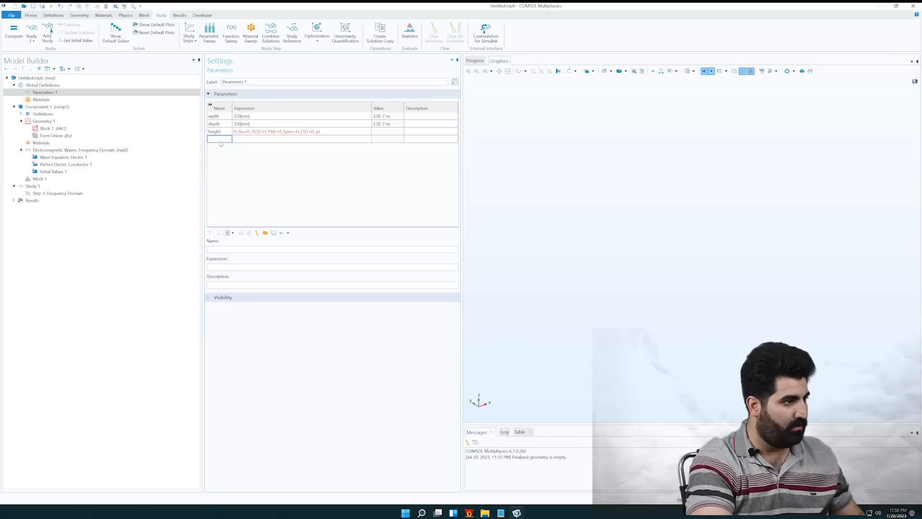
type("H_A")
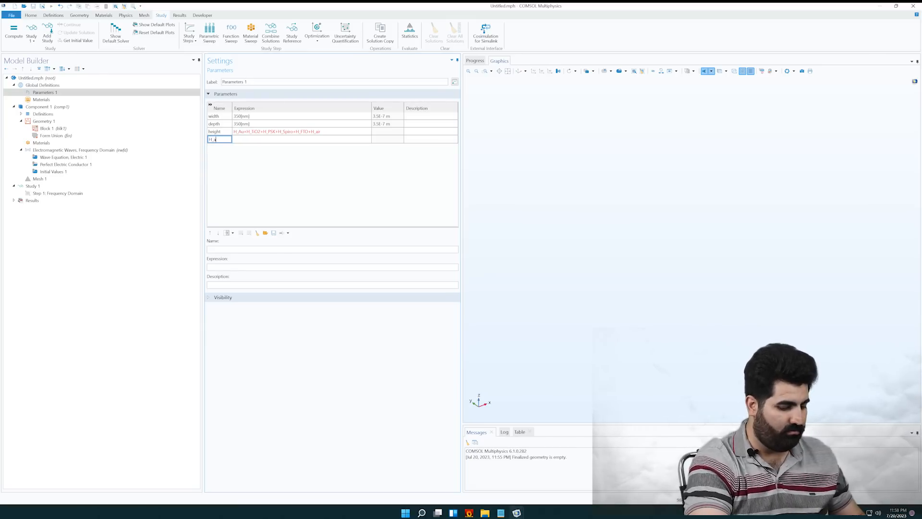
type("u")
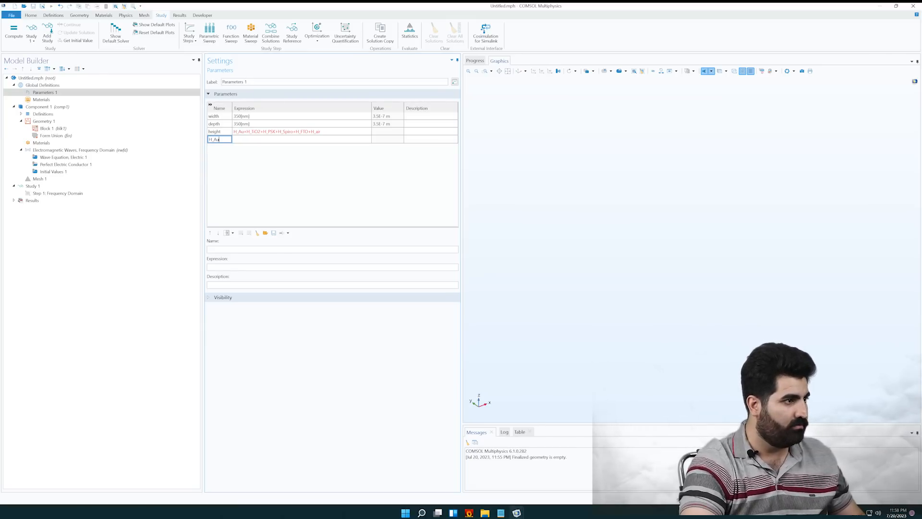
left_click(239, 143)
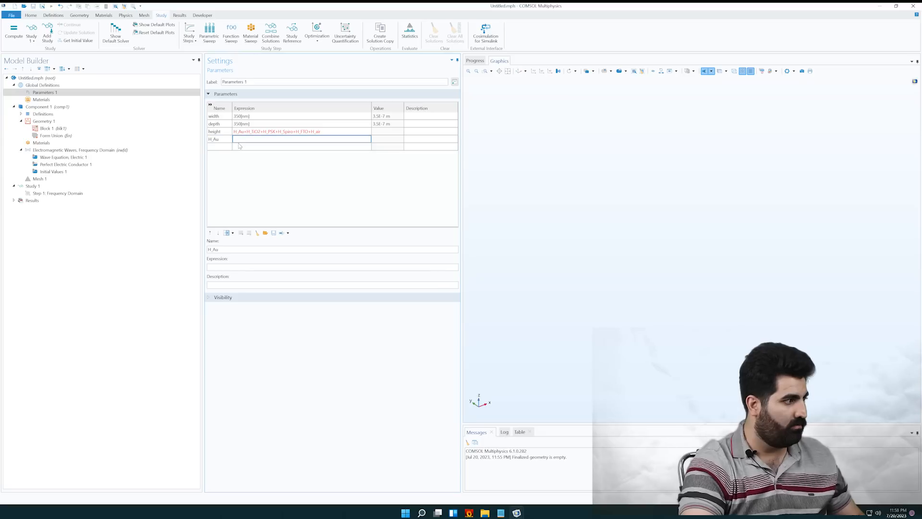
type("8")
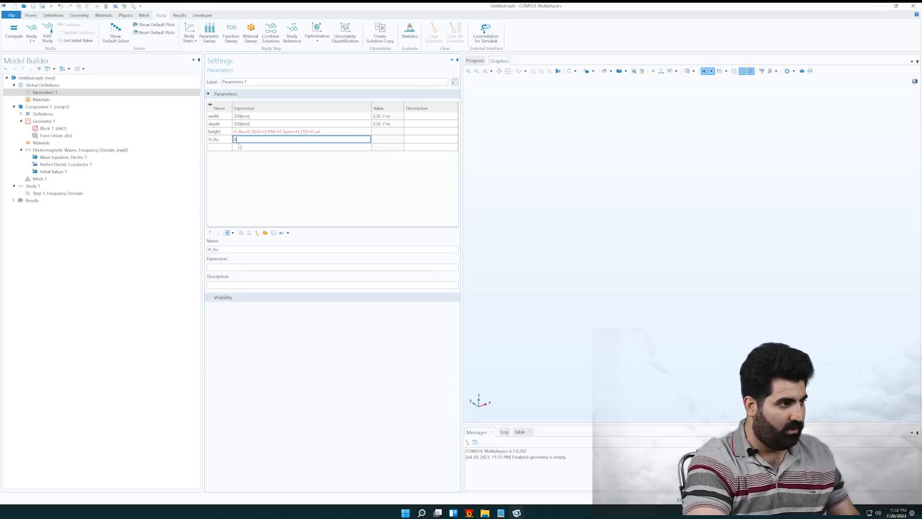
type("0[nm]")
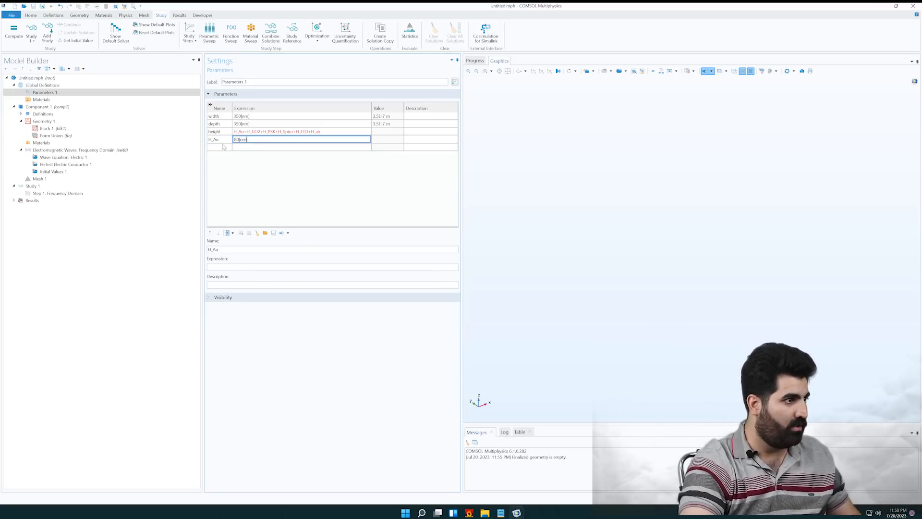
Define a global parameter named H_TiO2 with the expression 50[nm]
left_click(220, 147)
type("H")
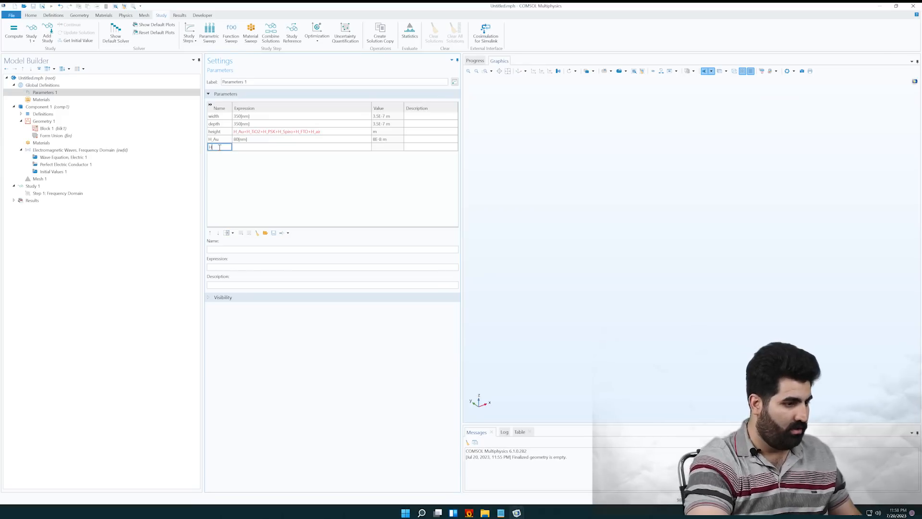
type("_TiO2")
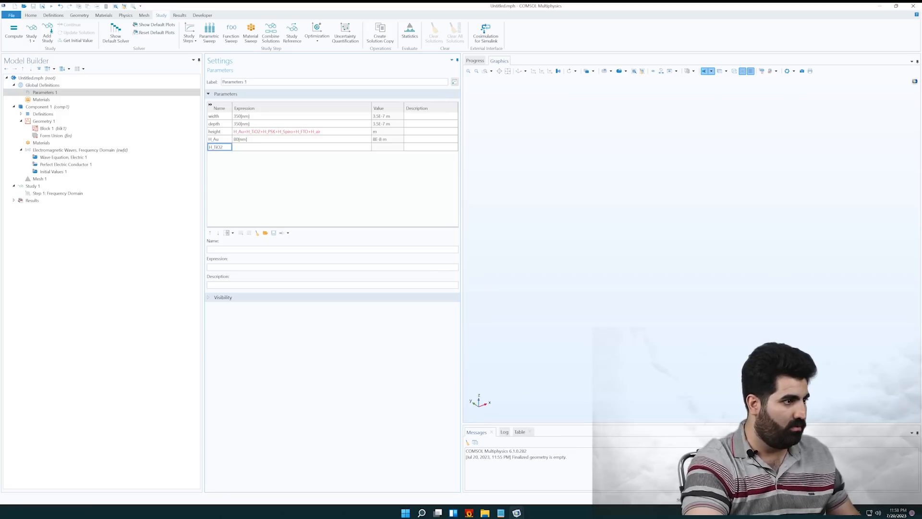
left_click(248, 146)
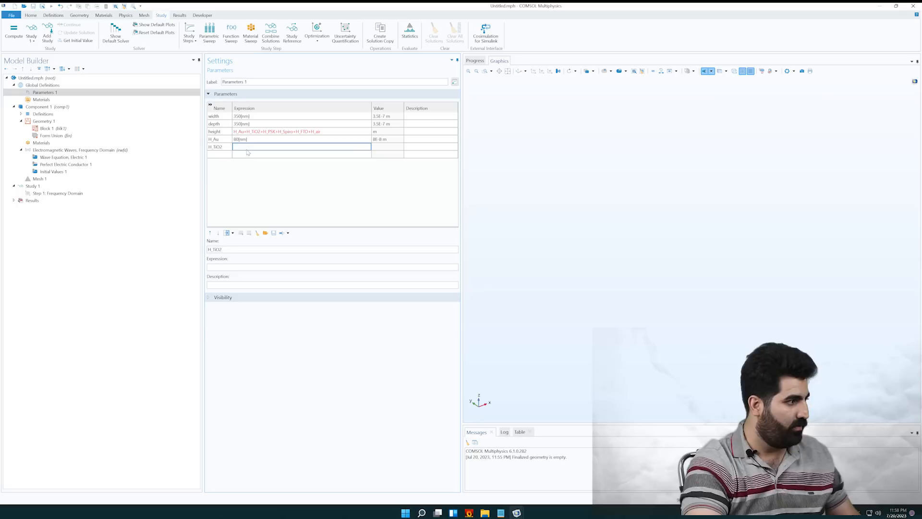
type("5")
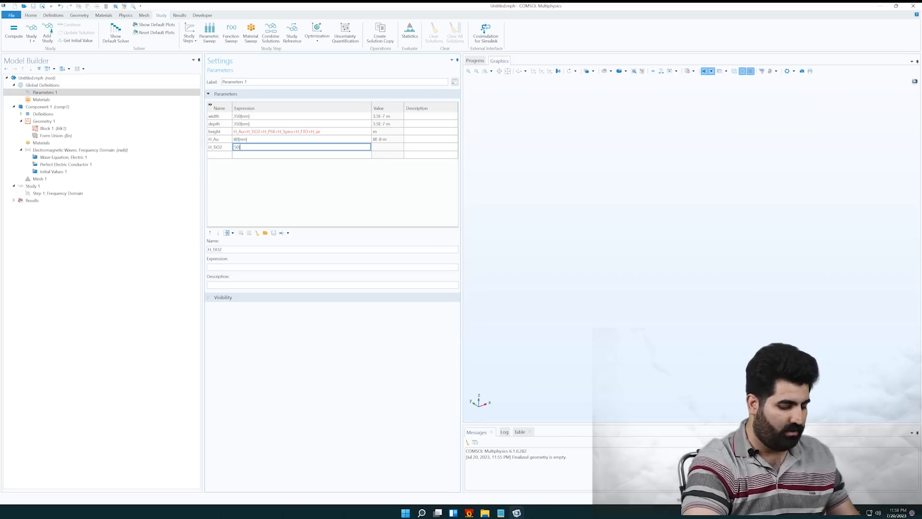
type("0[nm")
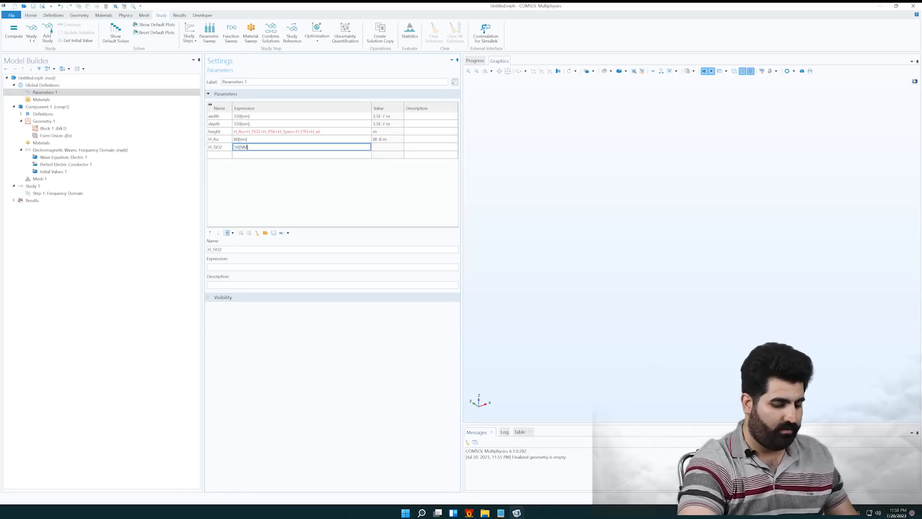
key("BackSpace")
key("BackSpace")
type("nm")
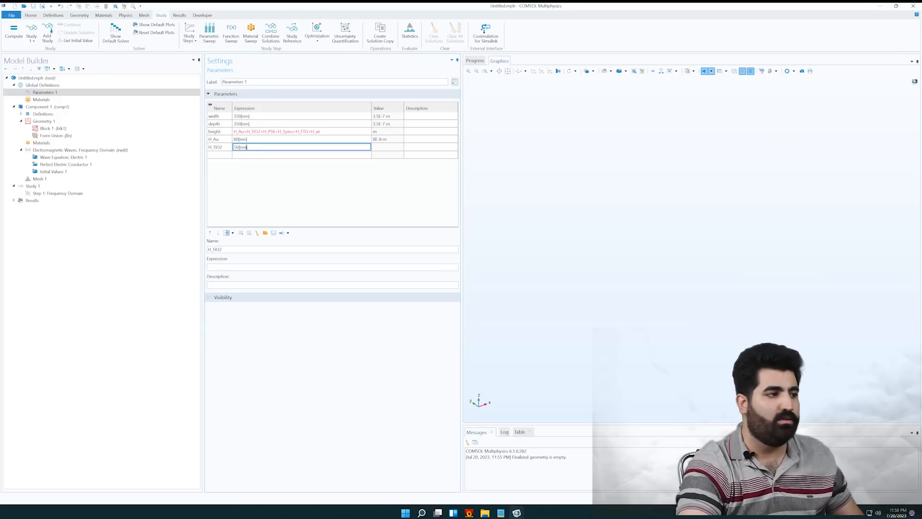
Define a global parameter named H_PSK with the expression 300[nm]
left_click(212, 157)
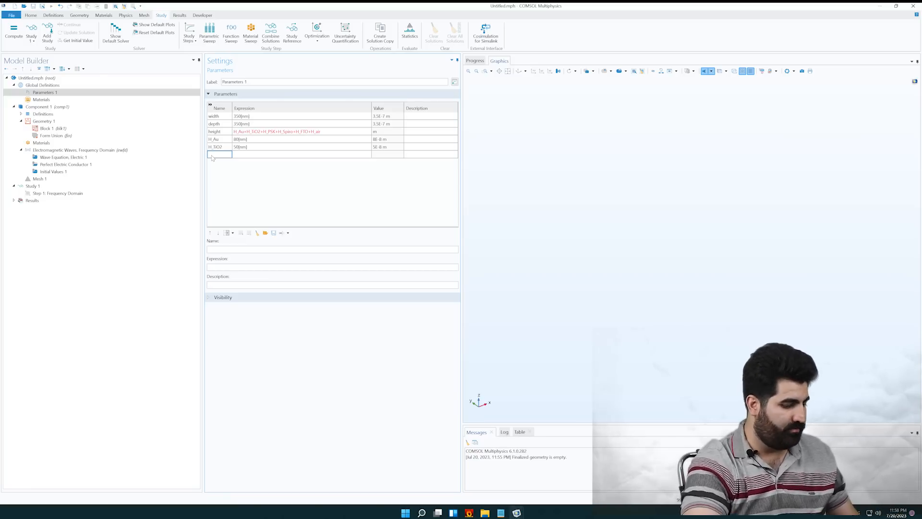
type("H")
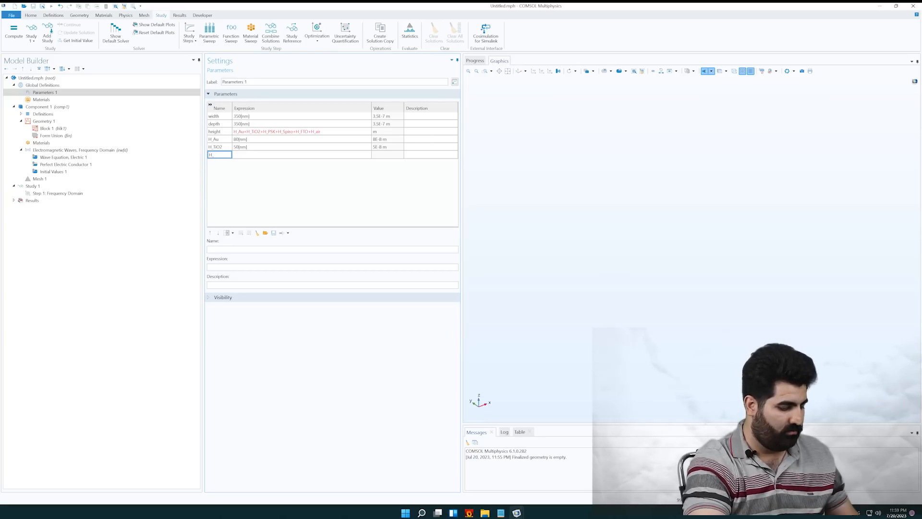
type("_PSK")
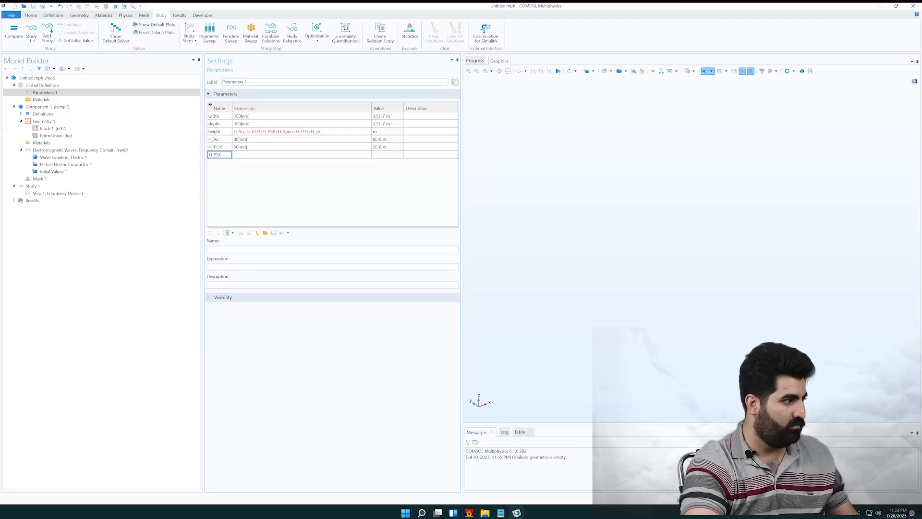
left_click(255, 154)
type("300")
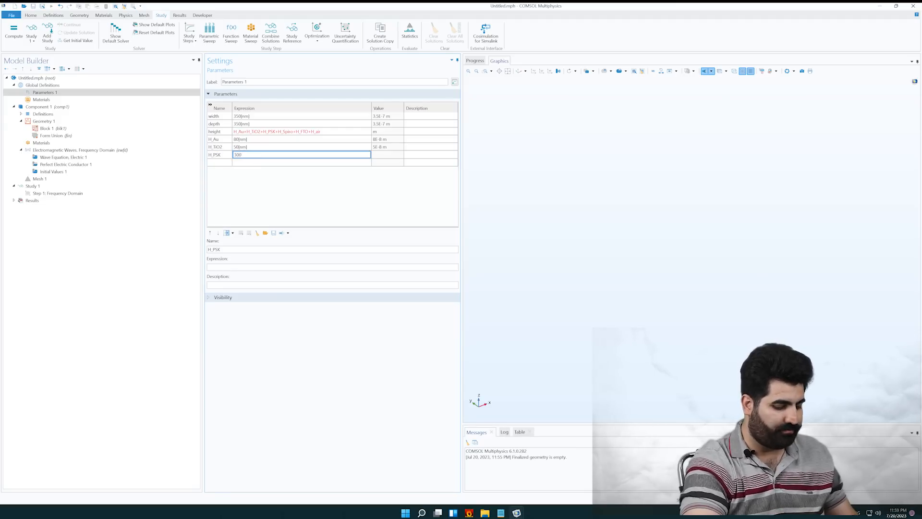
type("[NM]")
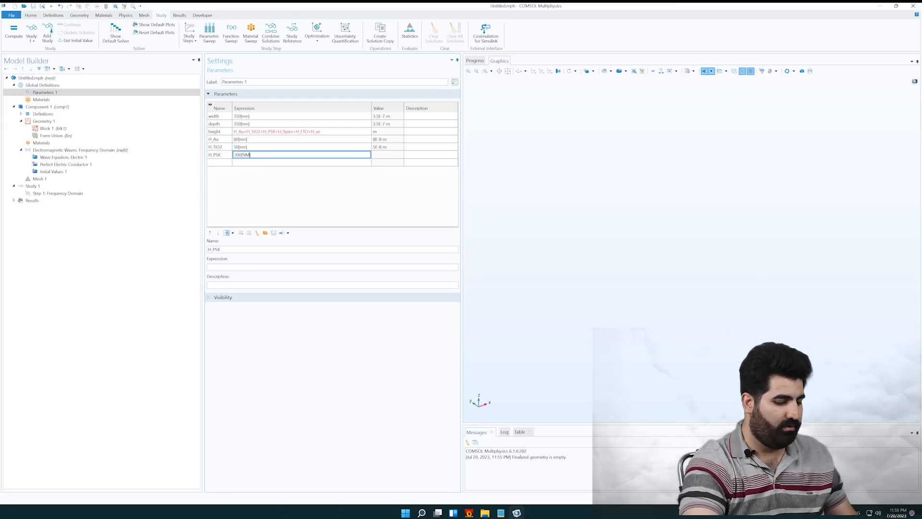
key("BackSpace")
key("BackSpace")
key("BackSpace")
key("BackSpace")
type("[")
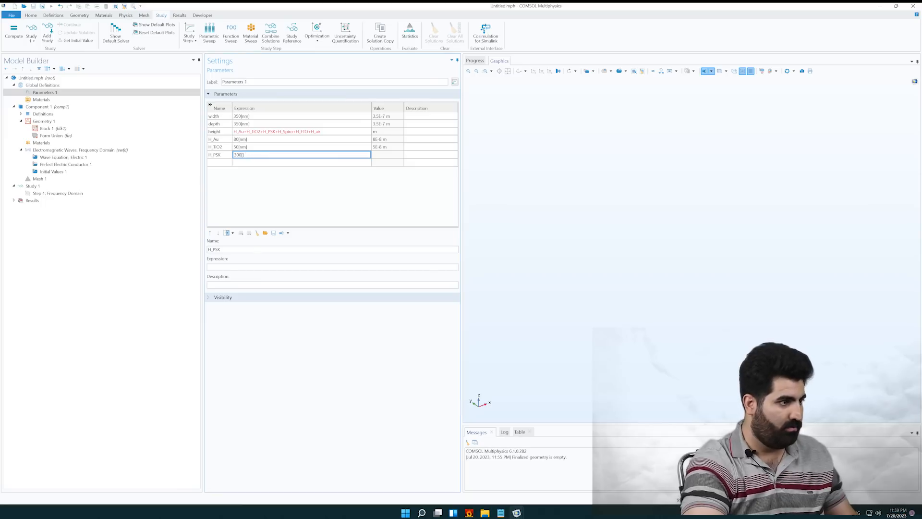
type("nm")
left_click(229, 163)
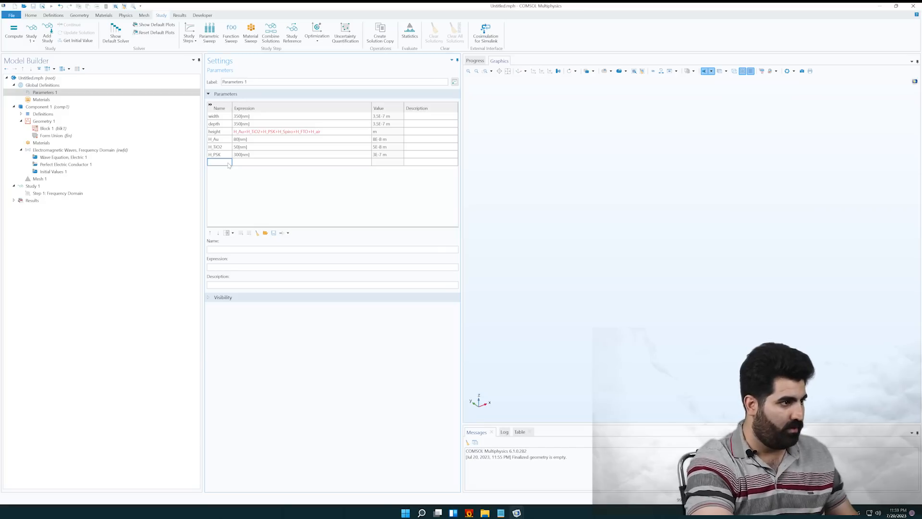
Define a global parameter named H_Spiro with the expression 200[nm]
type("H_Spiro")
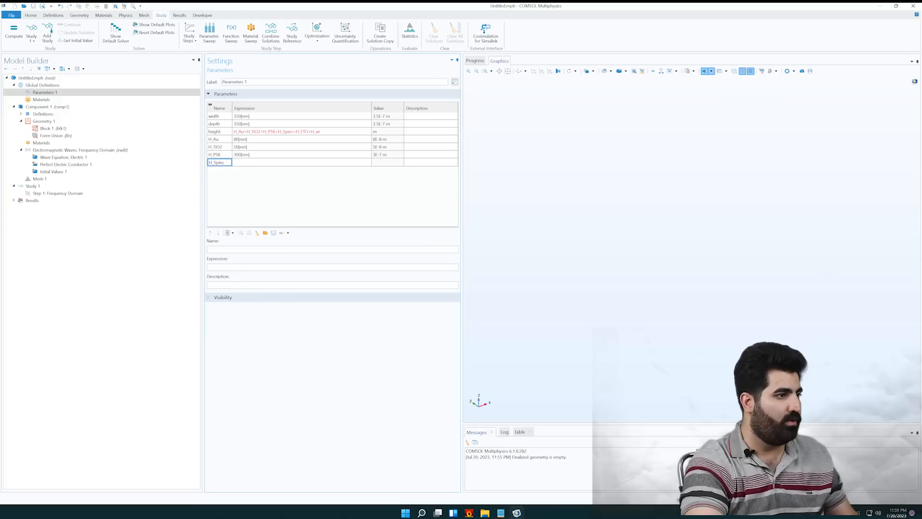
left_click(251, 164)
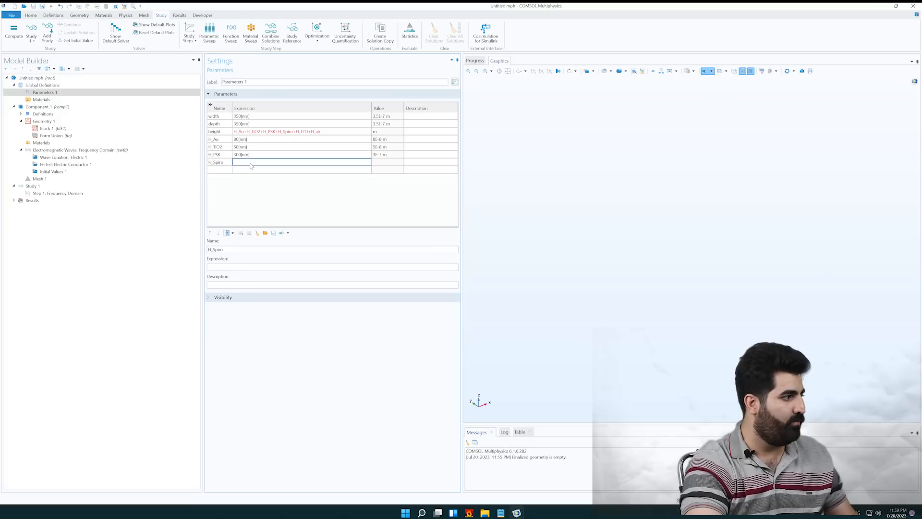
type("2")
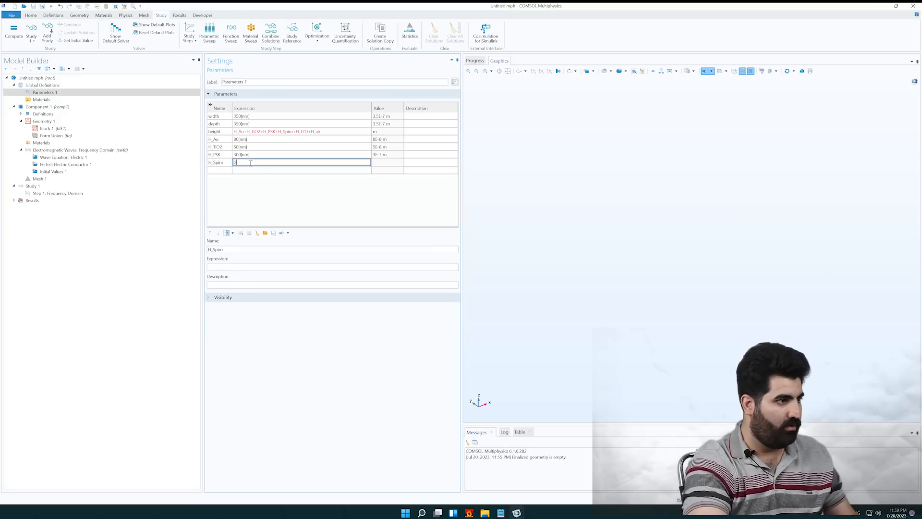
type("00")
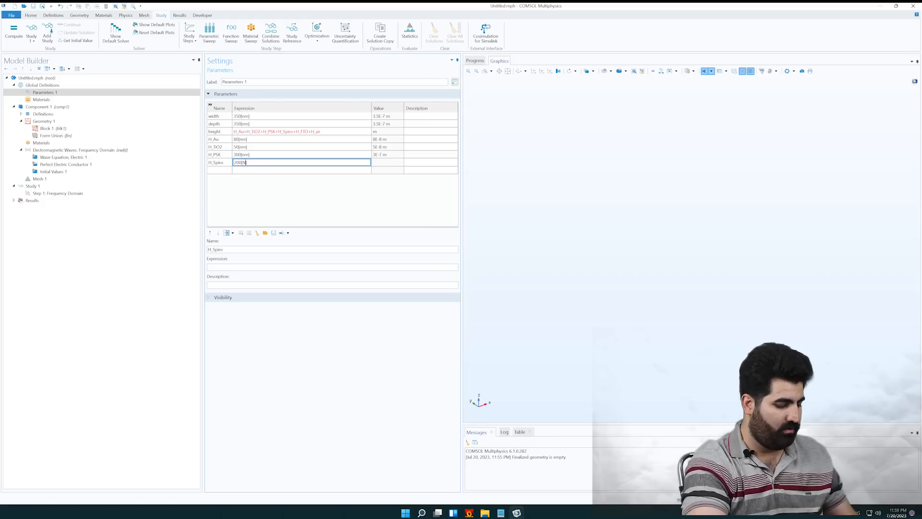
type("[nm]")
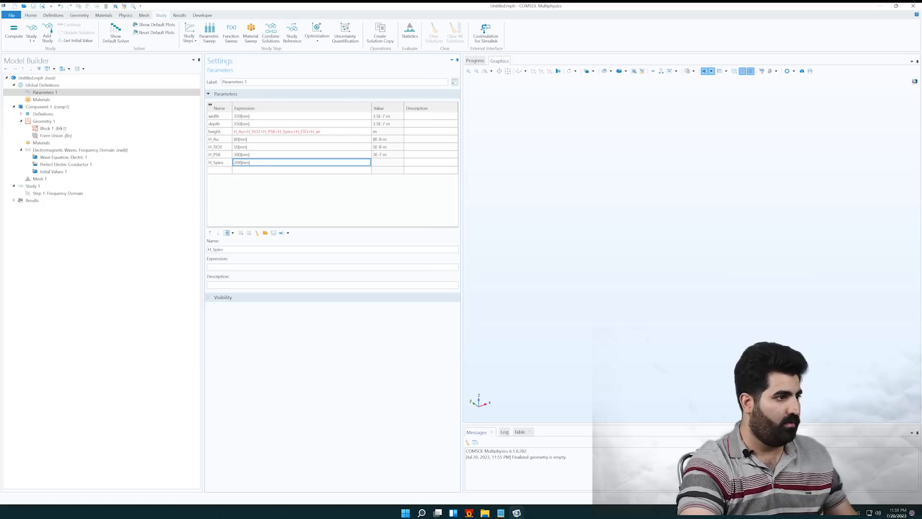
Define a global parameter for the air layer thickness named H_air with the expression lda_max/2
left_click(216, 171)
type("H_air")
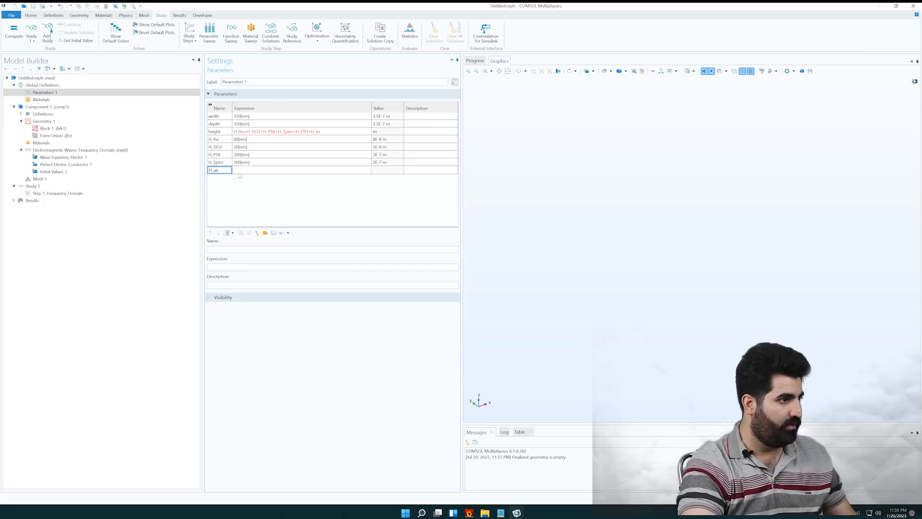
left_click(248, 173)
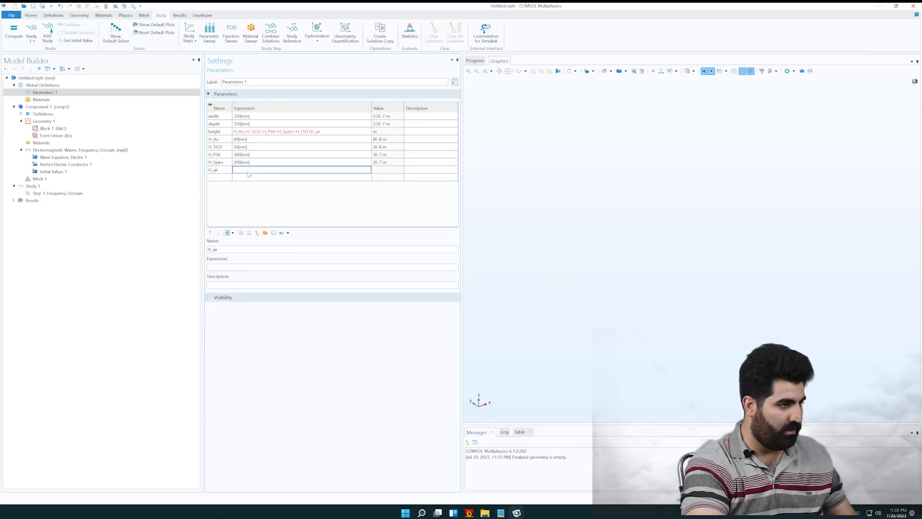
type("lda")
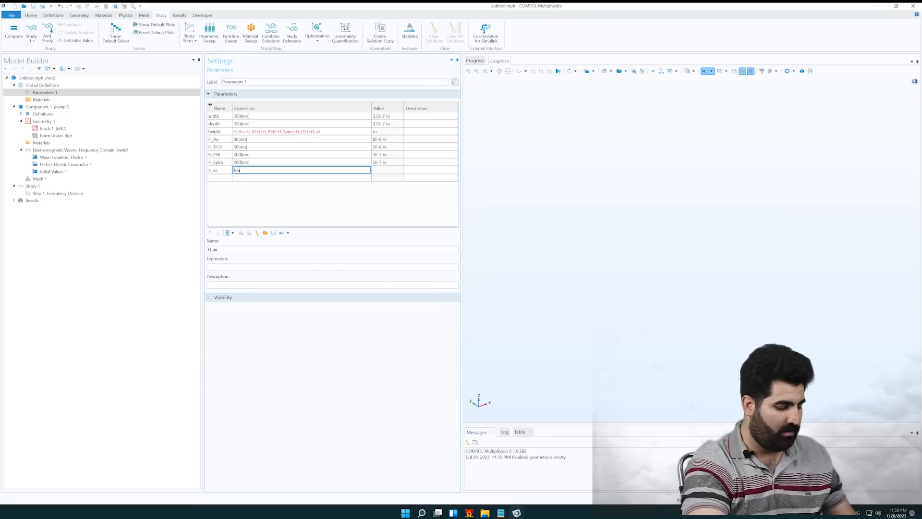
type("_max")
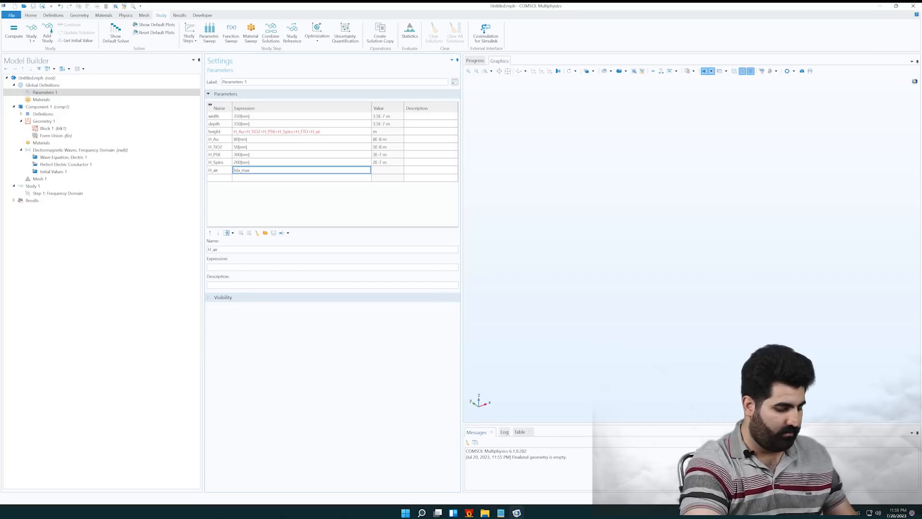
type("/2")
Define a global wavelength parameter named lda0 with the expression 300[nm]
left_click(217, 178)
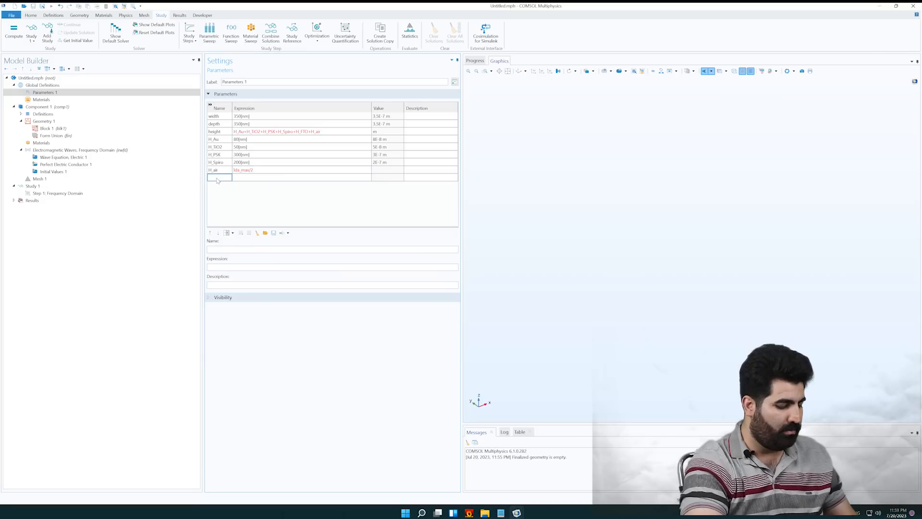
type("lda0")
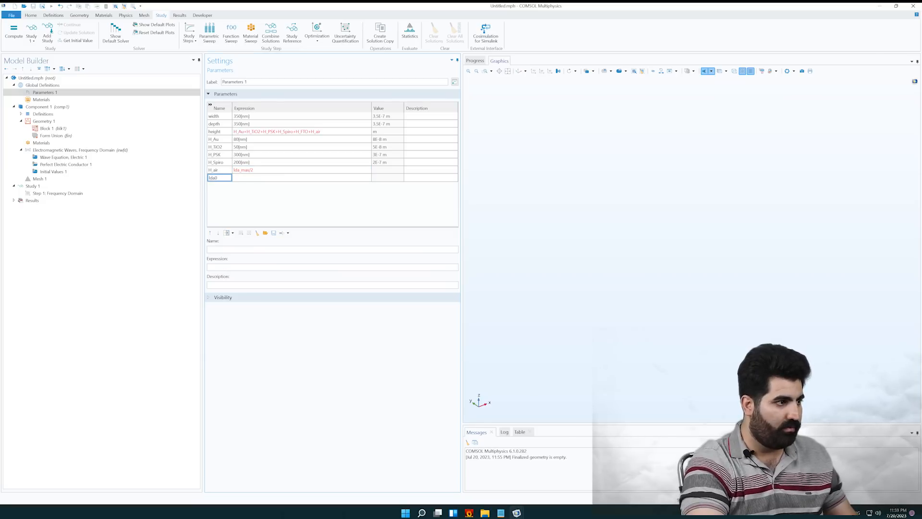
left_click(245, 178)
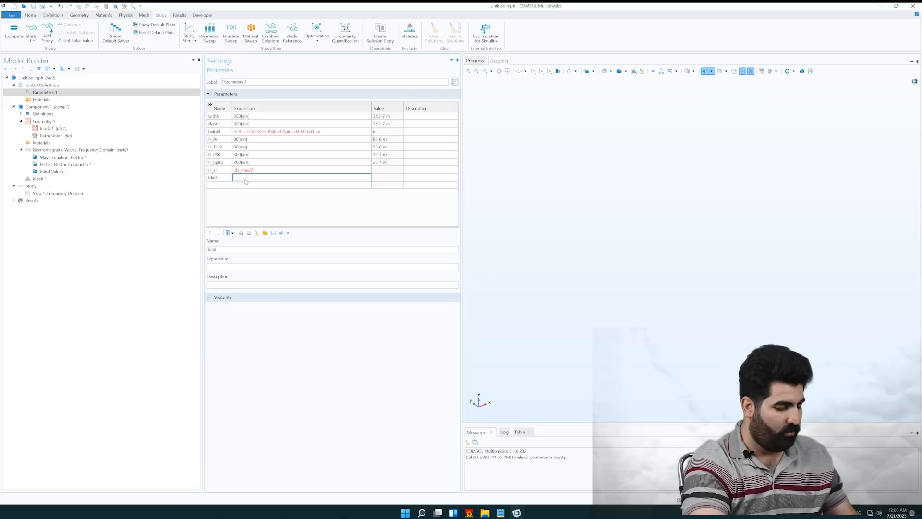
type("300")
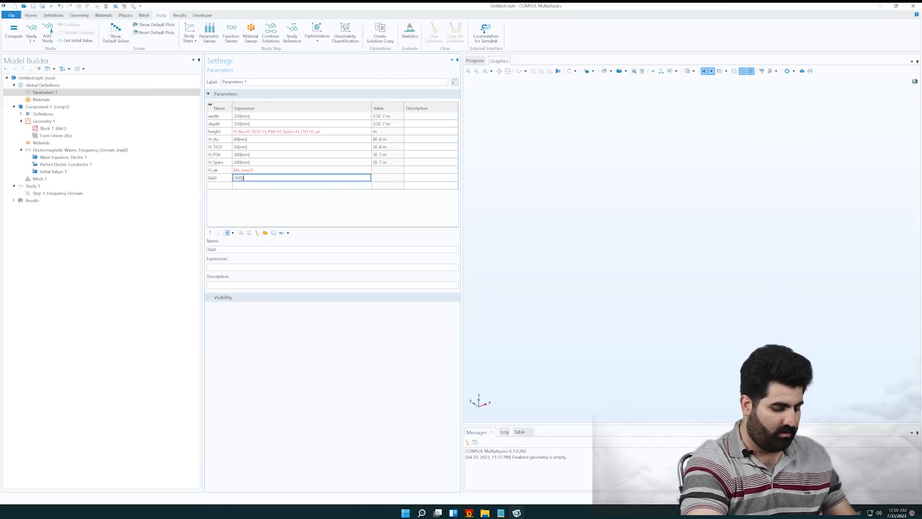
type("[nm]")
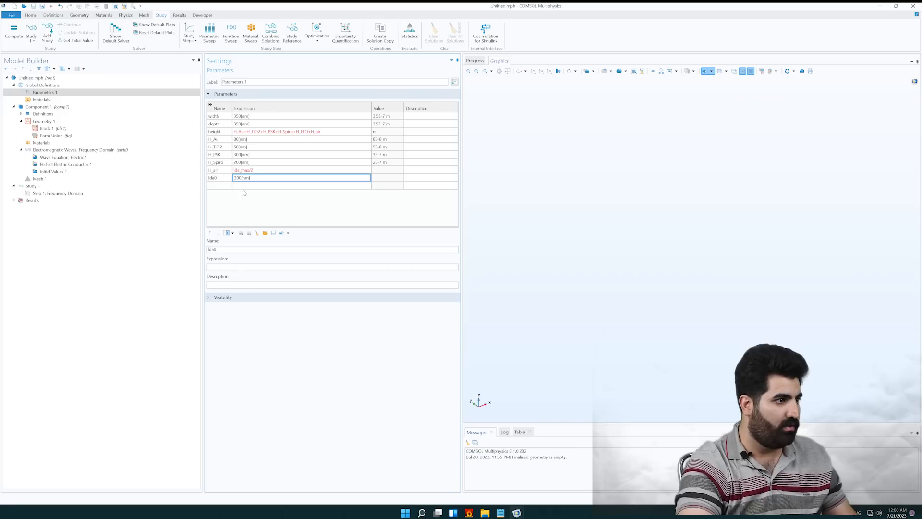
Define a global parameter for the minimum wavelength named lda_min with the expression 300[nm]
left_click(228, 185)
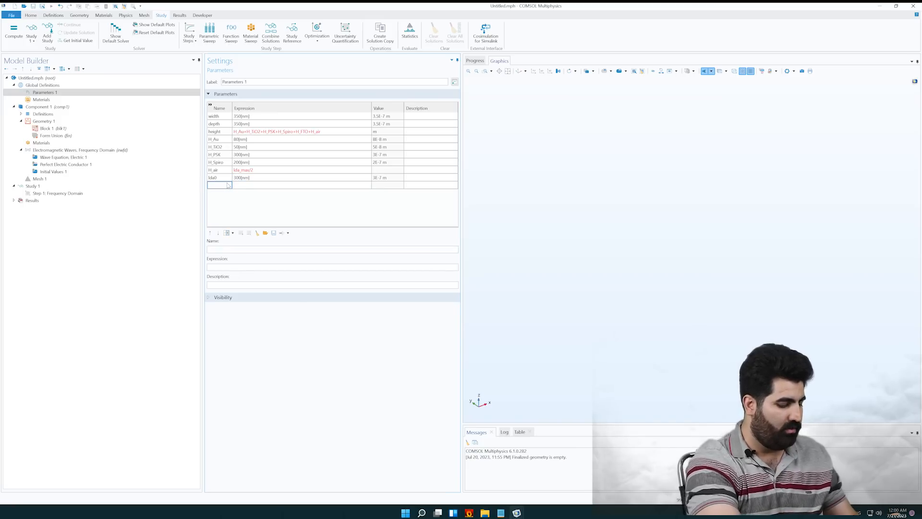
type("lda_")
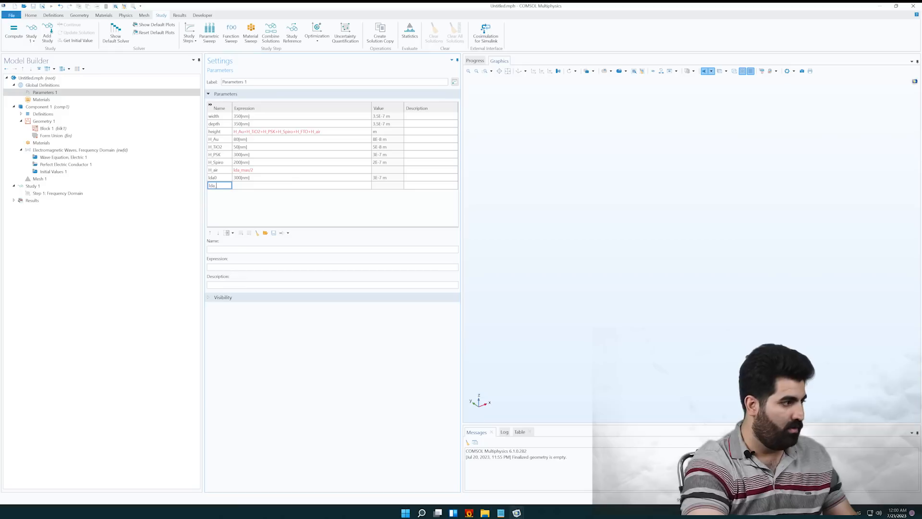
type("min")
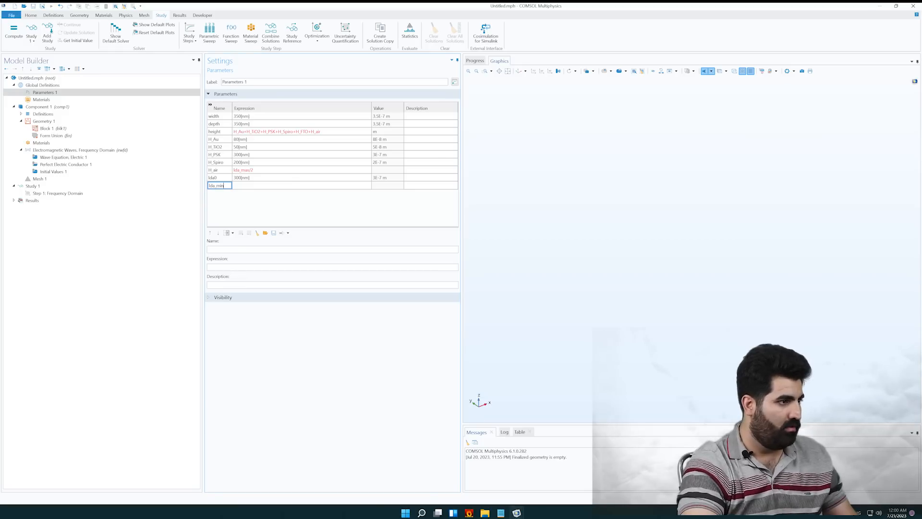
left_click(248, 186)
type("300")
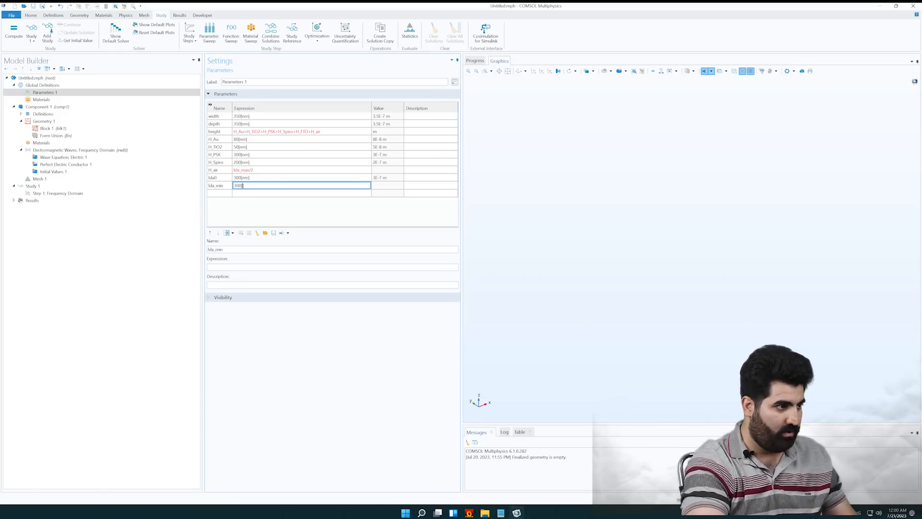
type("[nm]")
Define a global parameter for the maximum wavelength named lda_max with the expression 820[nm]
left_click(221, 193)
type("lda_")
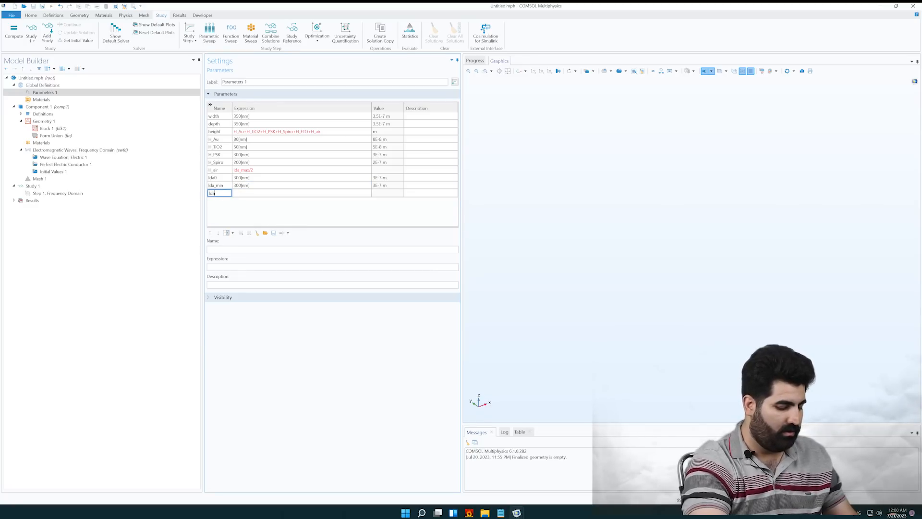
type("max")
left_click(239, 198)
left_click(243, 195)
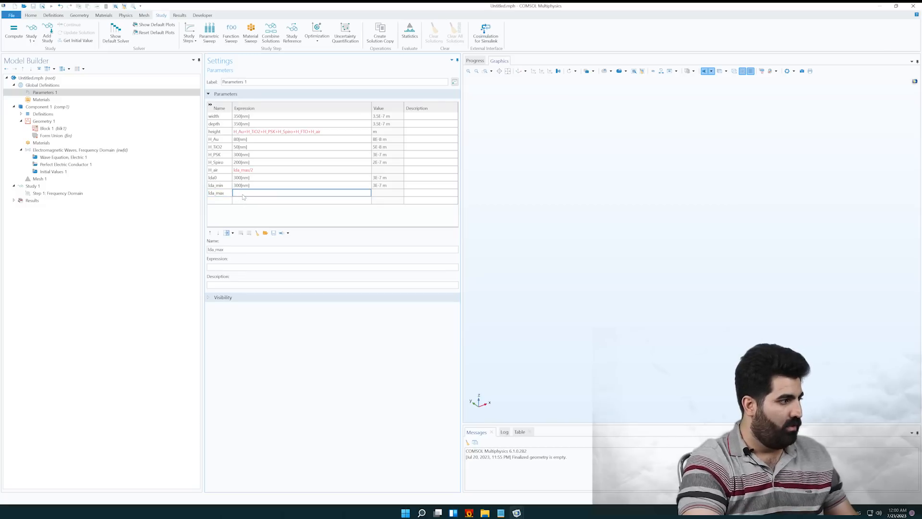
type("820[")
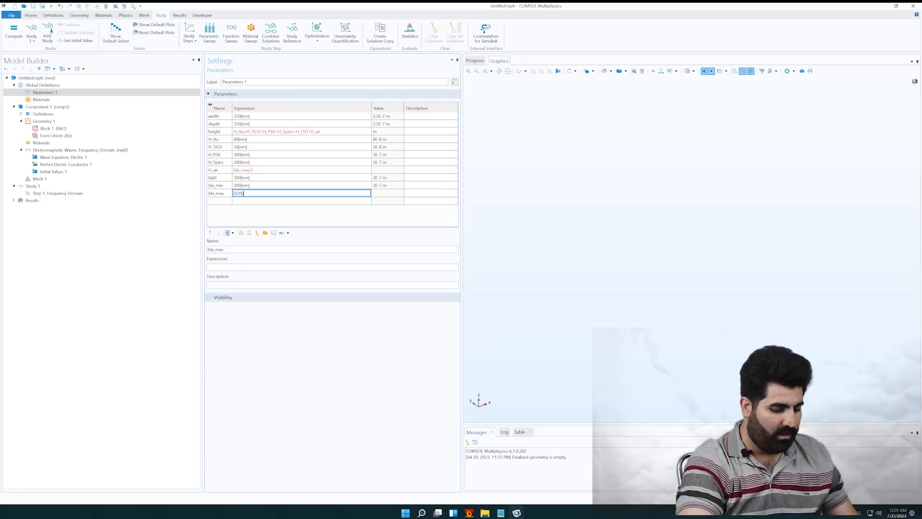
type("nm")
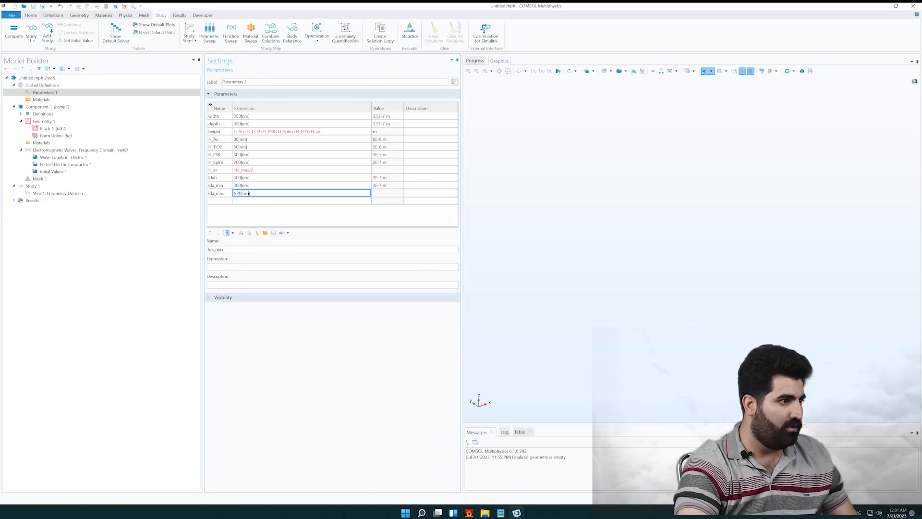
left_click(218, 201)
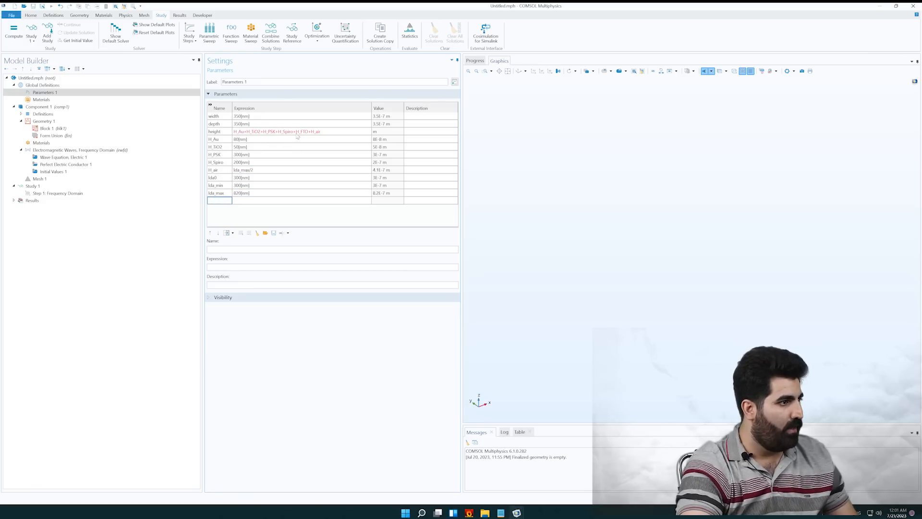
Insert a parameter row above H_Au and define it as H_FTO with the expression 600[nm]
mouse_move(311, 135)
mouse_move(234, 171)
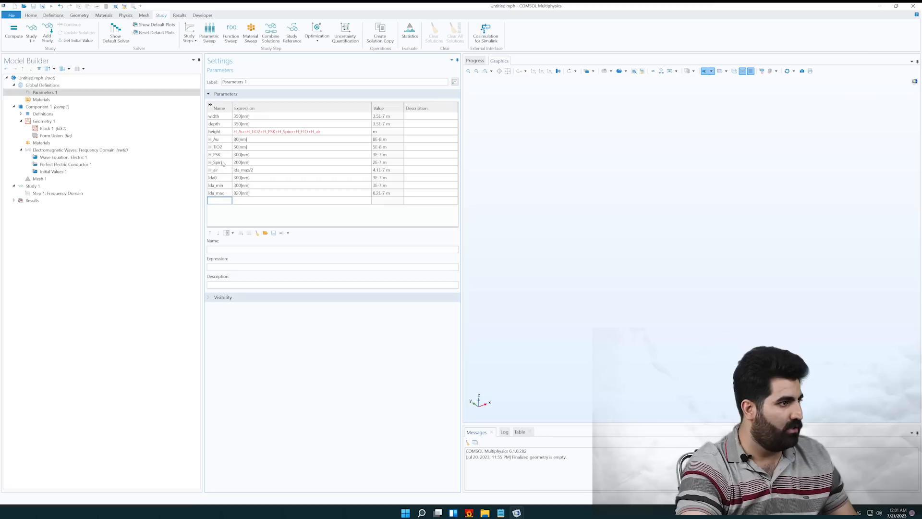
left_click(219, 140)
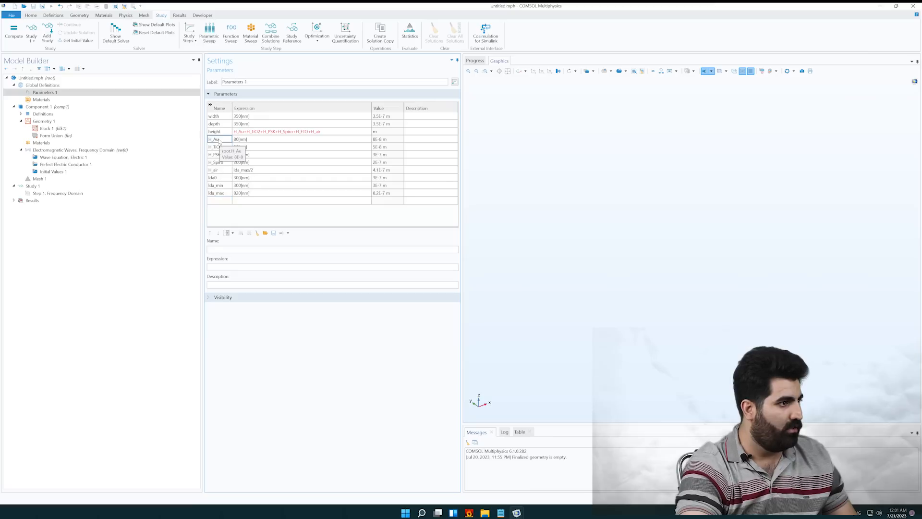
left_click(241, 233)
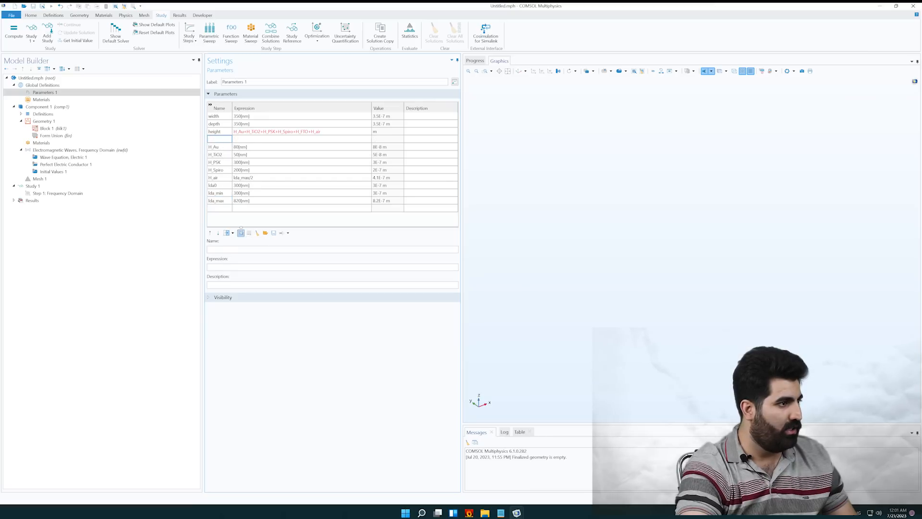
left_click(220, 139)
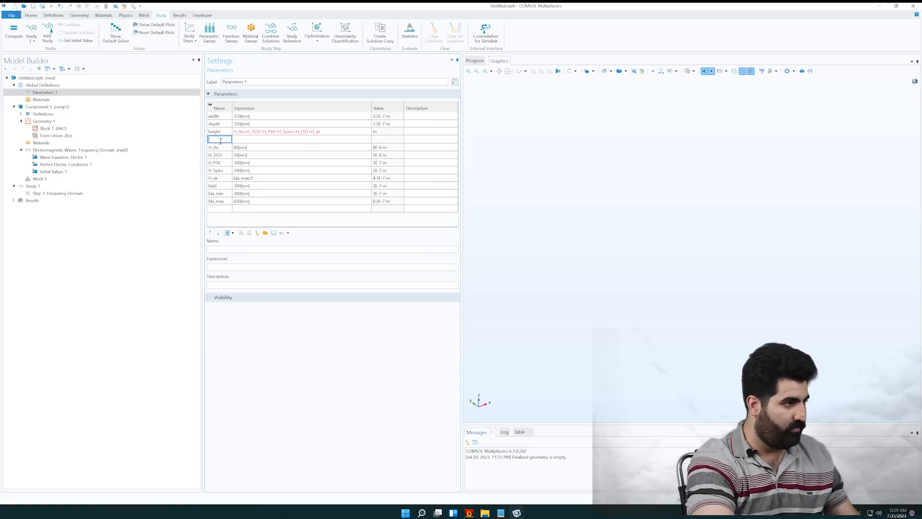
type("H_FTO")
left_click(242, 139)
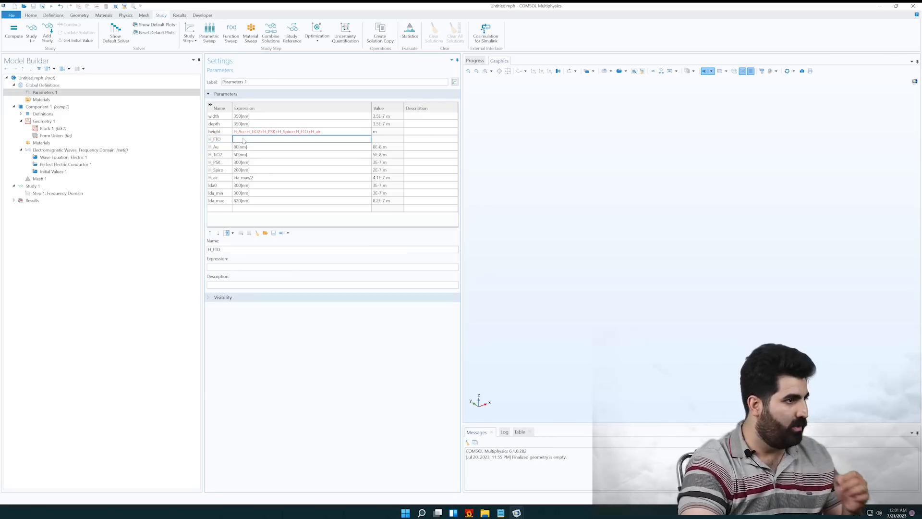
type("600[")
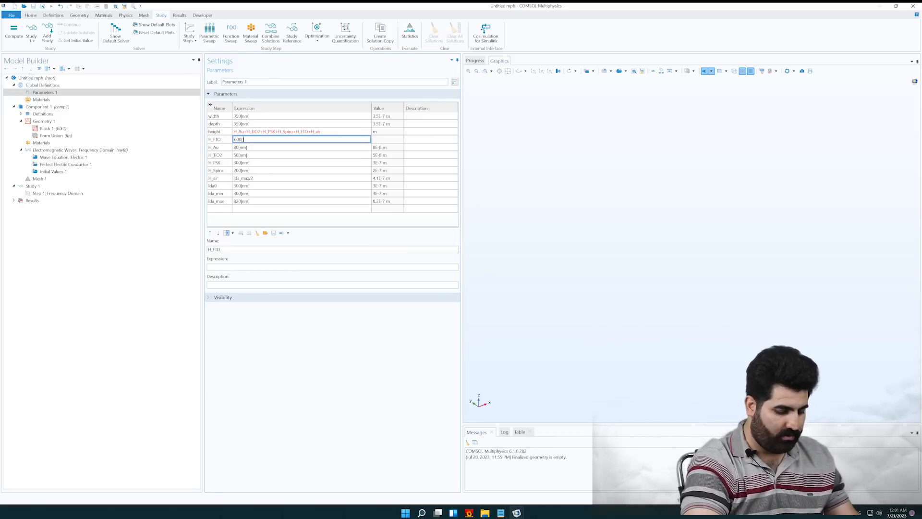
type("]")
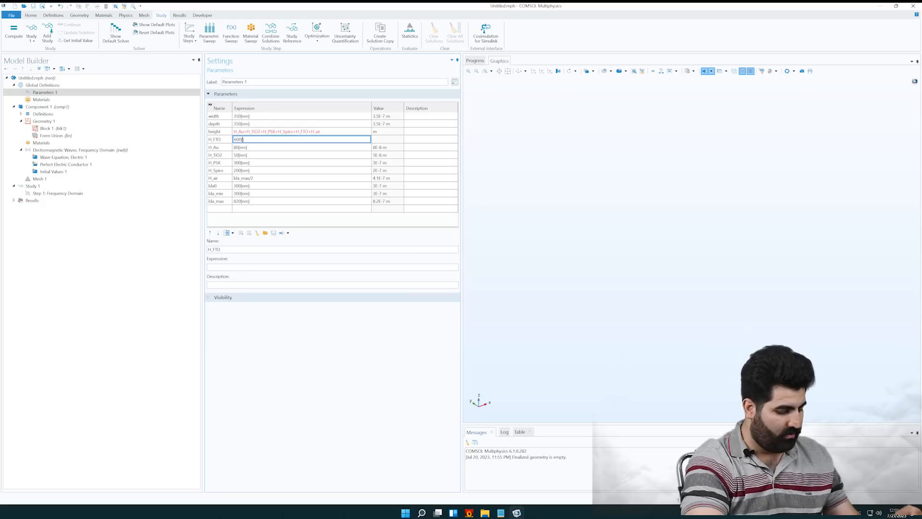
type("nm")
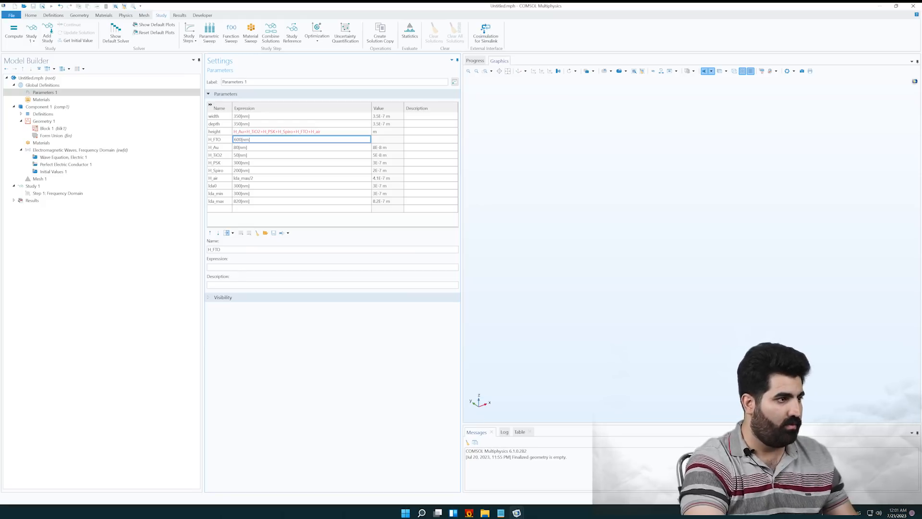
left_click(253, 164)
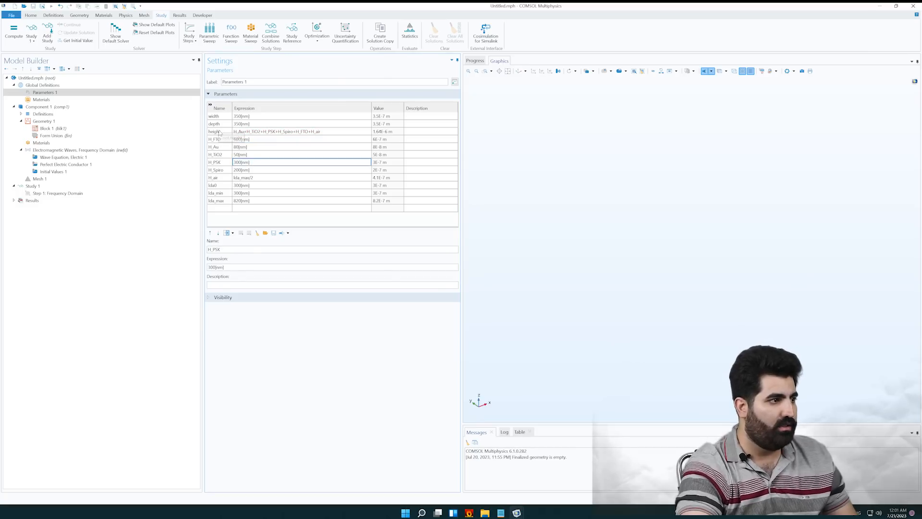
Build all geometry objects from the settings of Block 1 and reopen the global parameters table
left_click(160, 129)
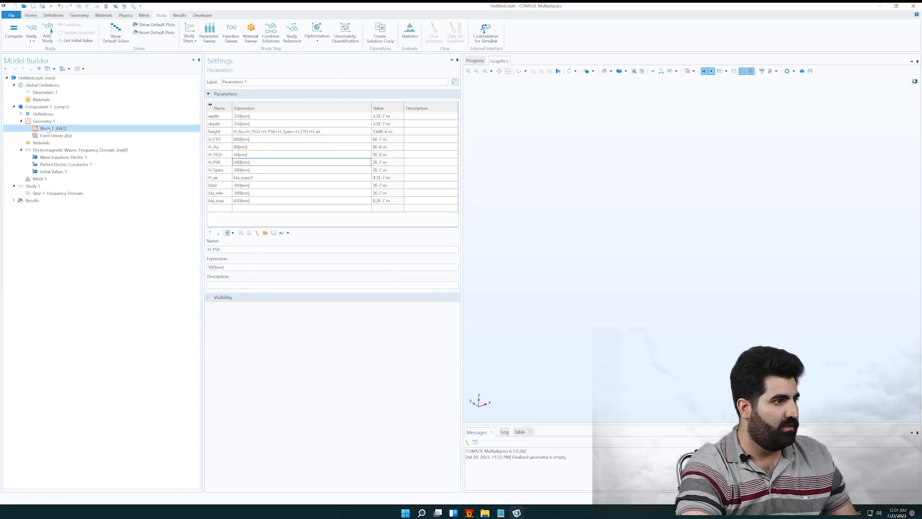
left_click(272, 77)
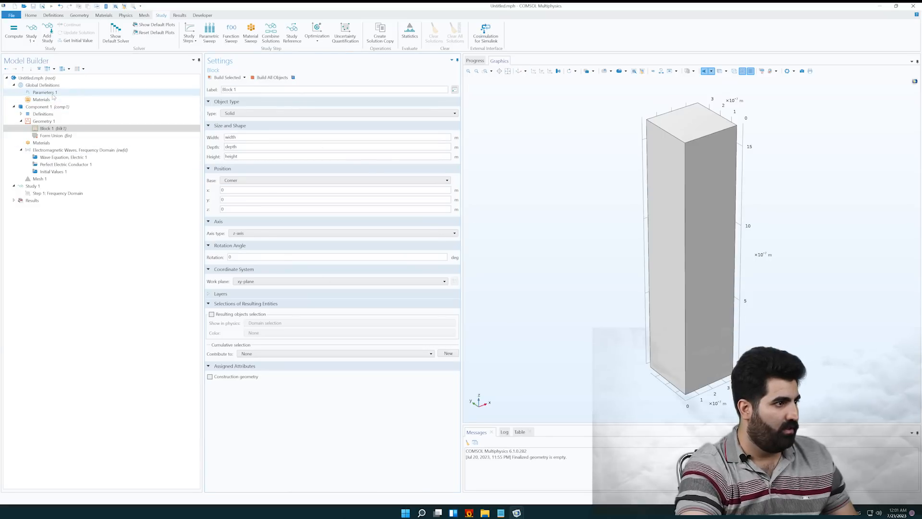
left_click(123, 92)
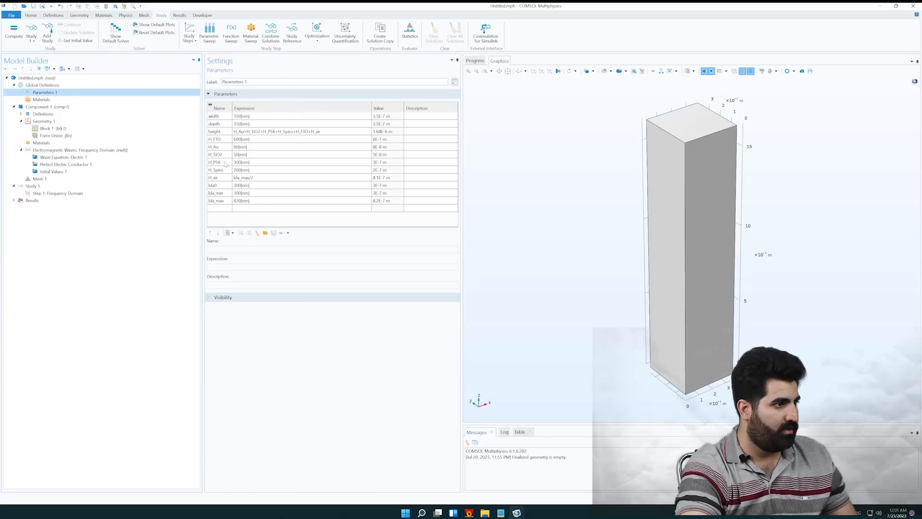
Reuse the height parameter's expression in Block 1's layer table, trimming it so Layer 1 has the thickness H_Au
left_click(275, 132)
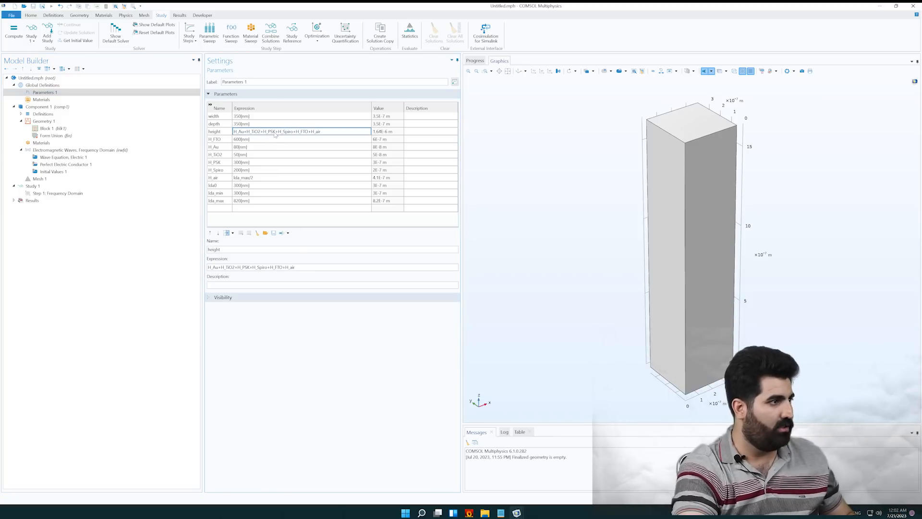
left_click(158, 128)
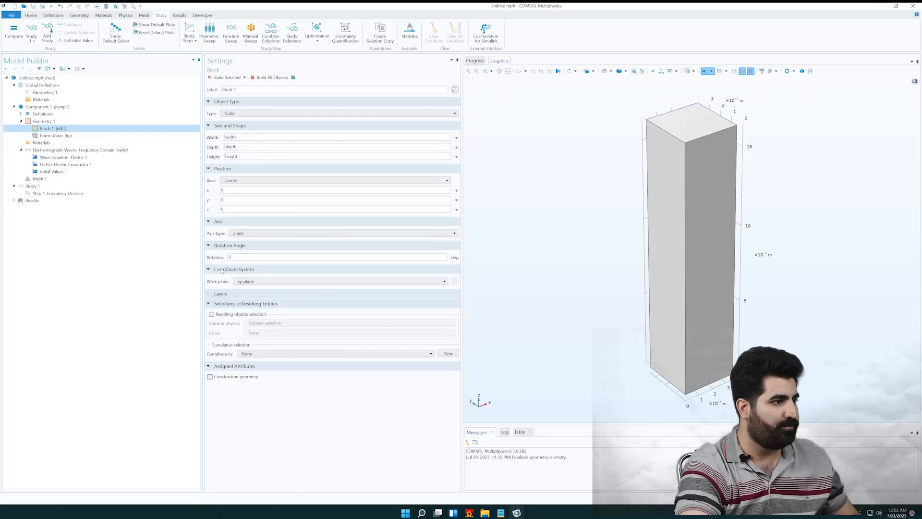
left_click(217, 294)
scroll(215, 310, "down", 2)
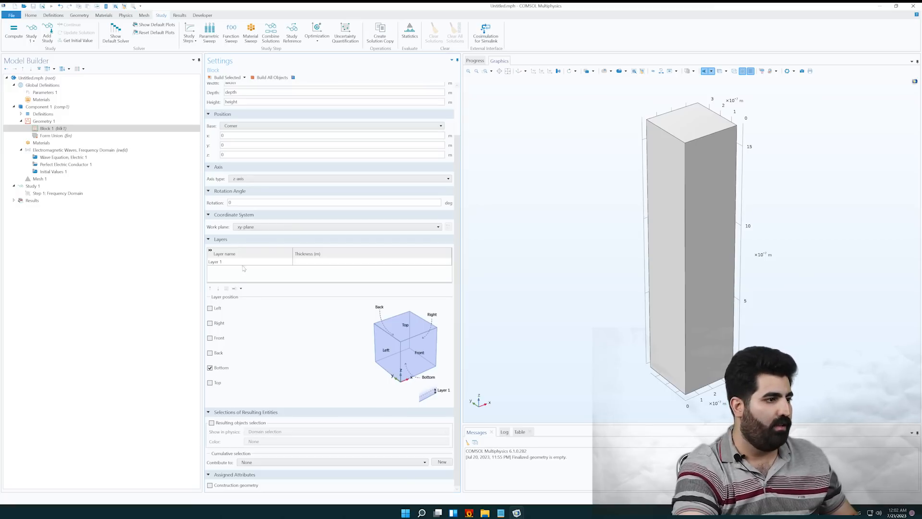
left_click(317, 262)
type("H_Au+H_TiO2+H_PSK+H_Spiro+H_FTO+H_air")
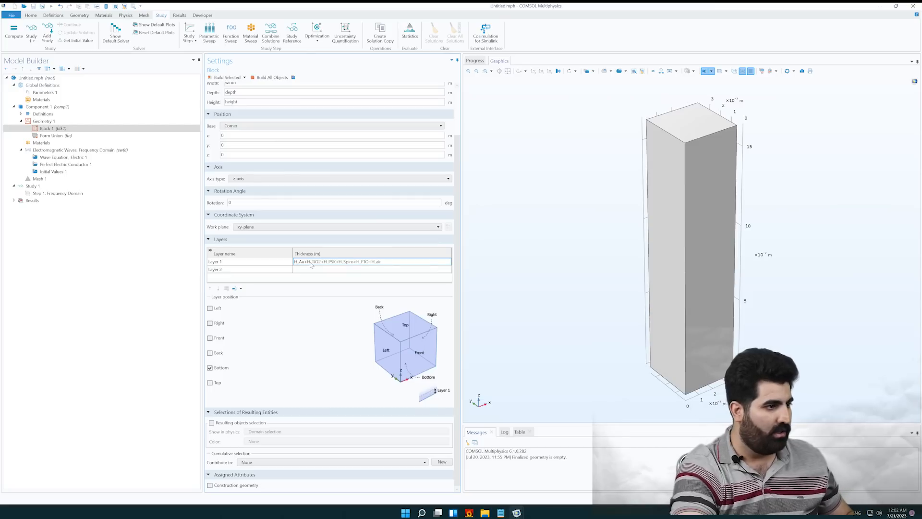
left_click(387, 262)
left_click_drag(389, 262, 305, 263)
key("ctrl+c")
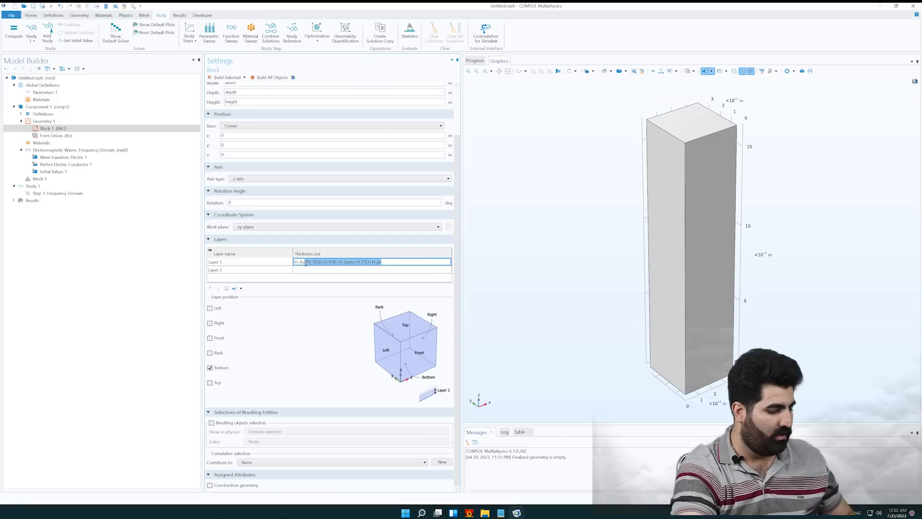
key("BackSpace")
Set the thickness of Layer 2 of Block 1 to H_TiO2, using the remaining part of the height expression
left_click(301, 270)
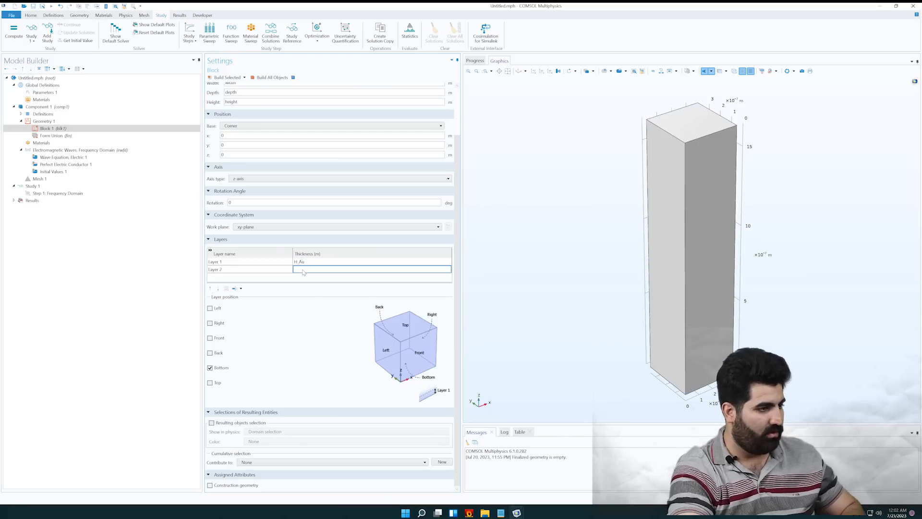
key("ctrl+v")
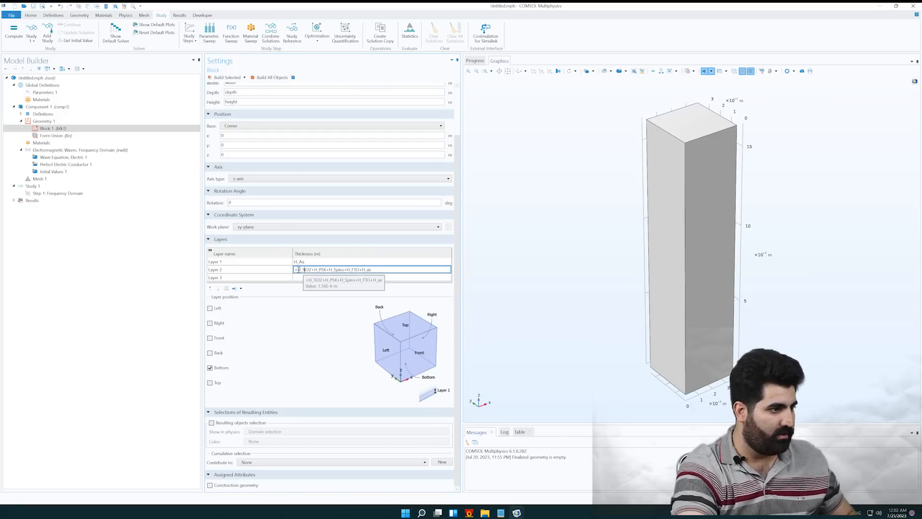
left_click(296, 270)
key("BackSpace")
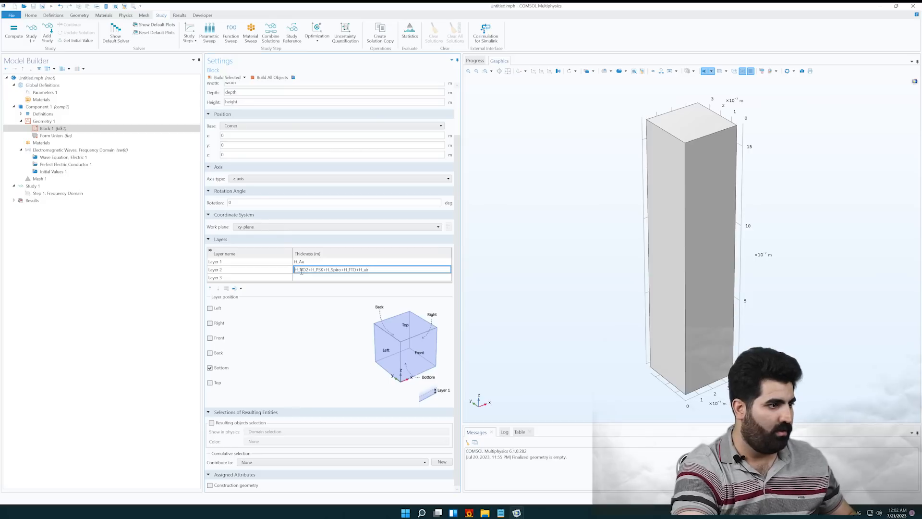
left_click_drag(309, 270, 380, 271)
key("ctrl+c")
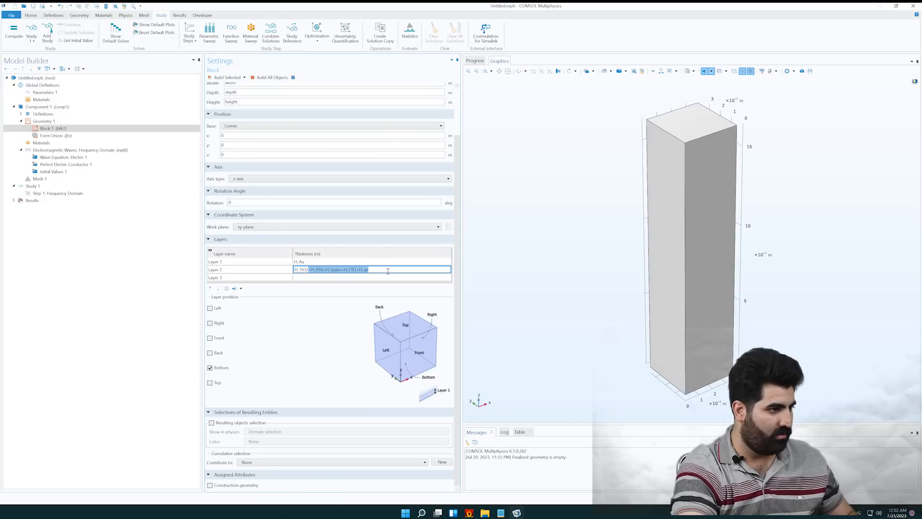
key("BackSpace")
Set the thickness of Layer 3 of Block 1 to H_PSK, keeping the rest of the expression for the next layer
left_click(302, 277)
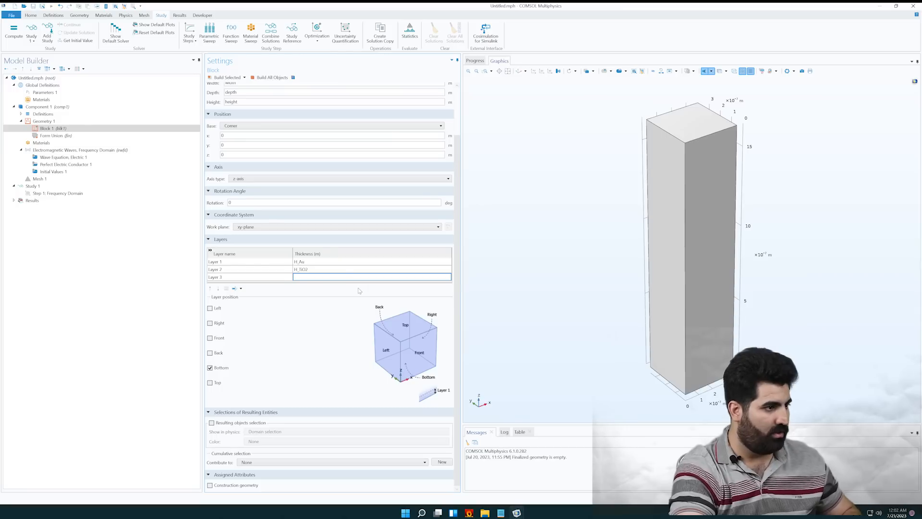
key("ctrl+v")
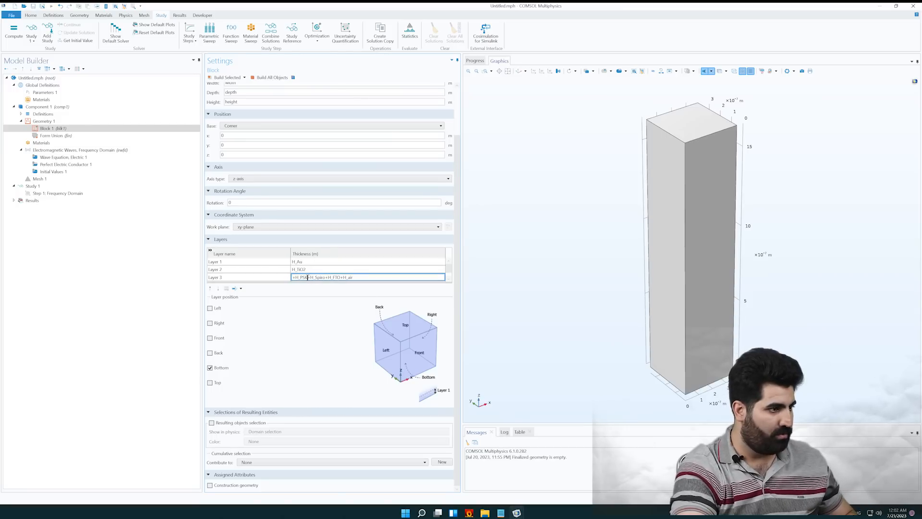
left_click_drag(308, 277, 389, 277)
key("ctrl+c")
key("BackSpace")
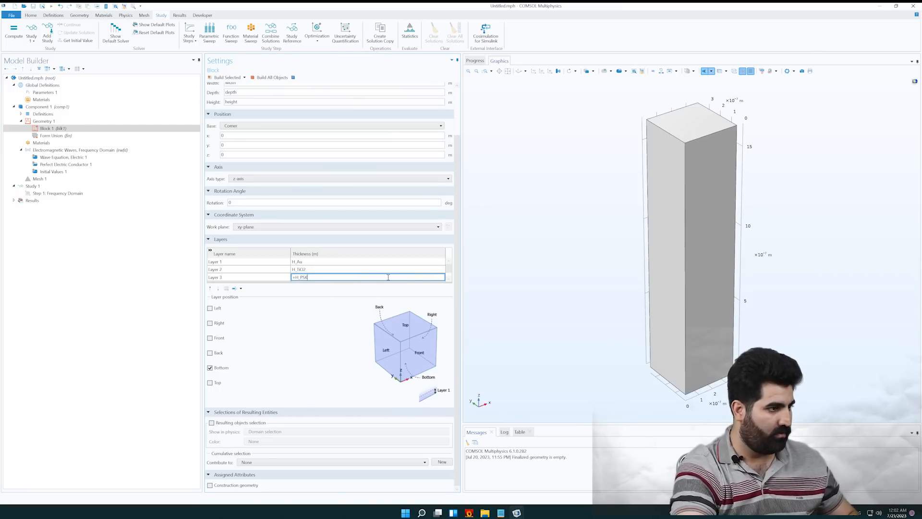
left_click(291, 278)
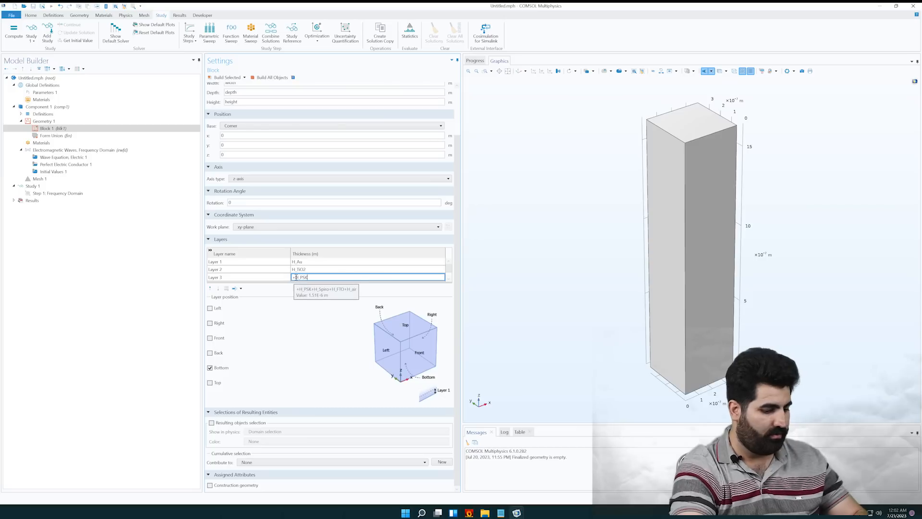
Set the thickness of Layer 4 of Block 1 to H_Spiro, copying the remaining terms before removing them
scroll(317, 272, "down", 1)
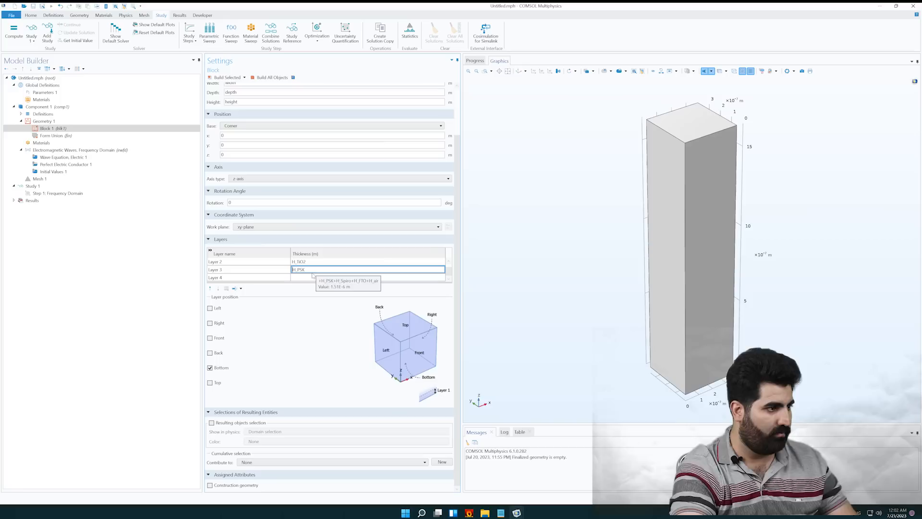
left_click(305, 278)
key("ctrl+v")
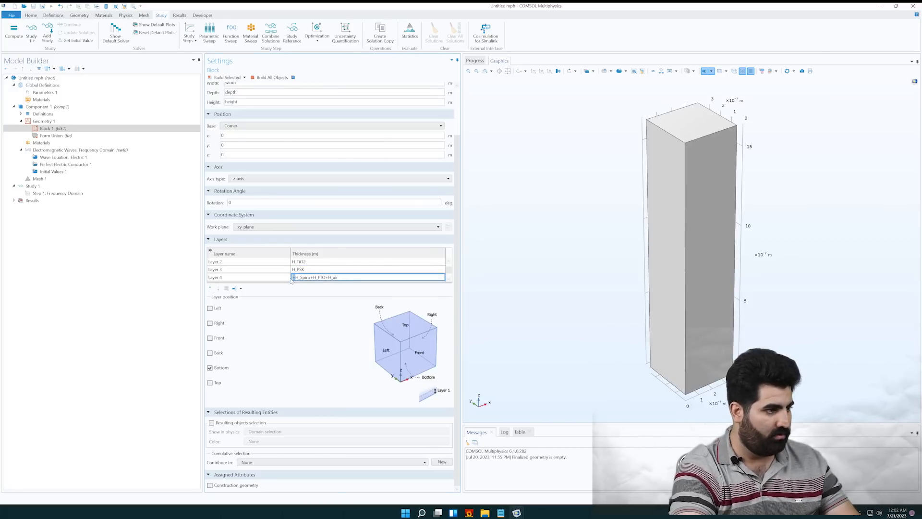
left_click(293, 278)
key("Delete")
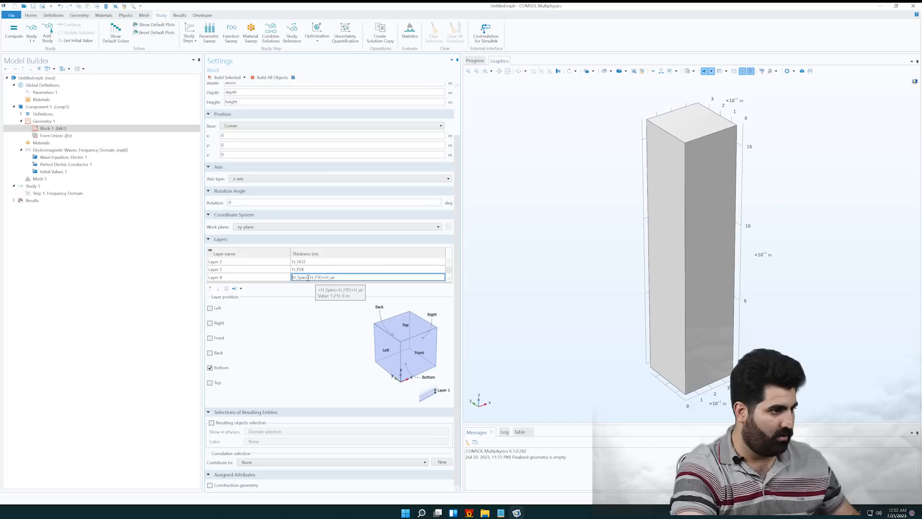
left_click_drag(308, 278, 364, 277)
key("ctrl+c")
key("Delete")
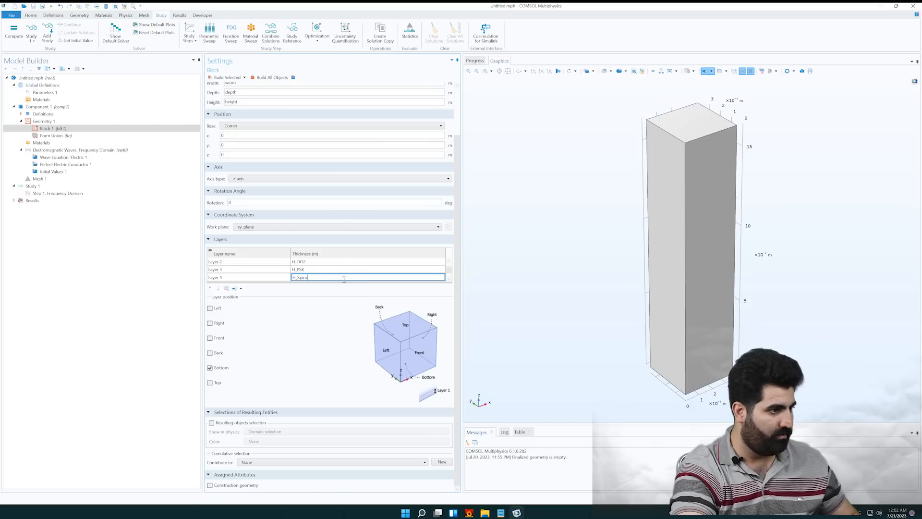
key("Return")
Set the thickness of Layer 5 of Block 1 to H_FTO, dropping the H_air term from the expression
left_click(302, 278)
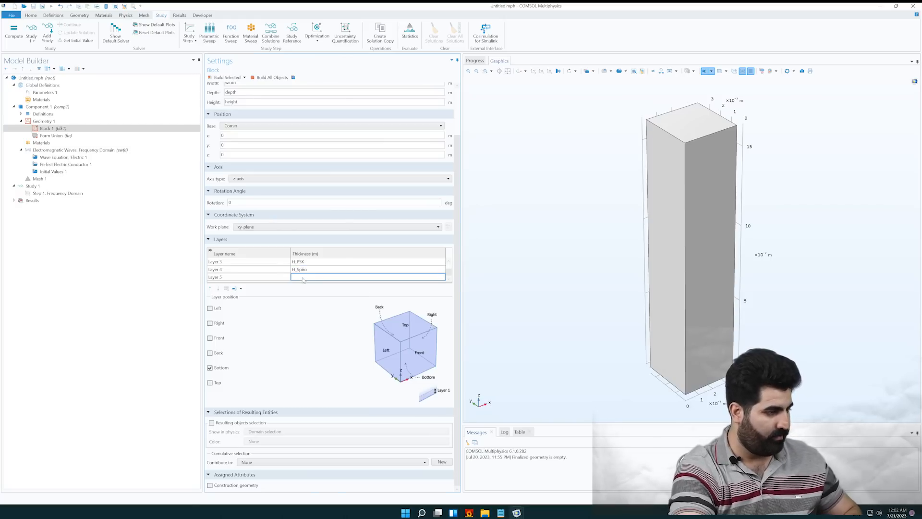
key("ctrl+v")
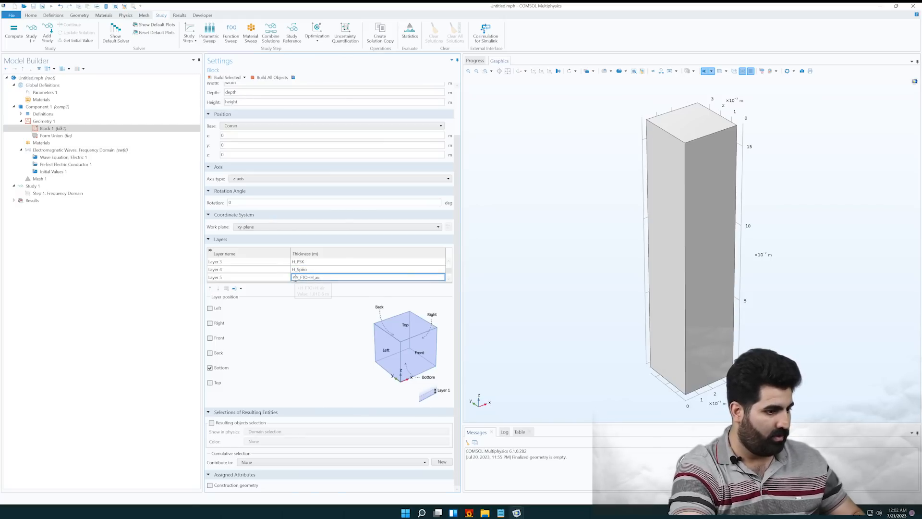
key("BackSpace")
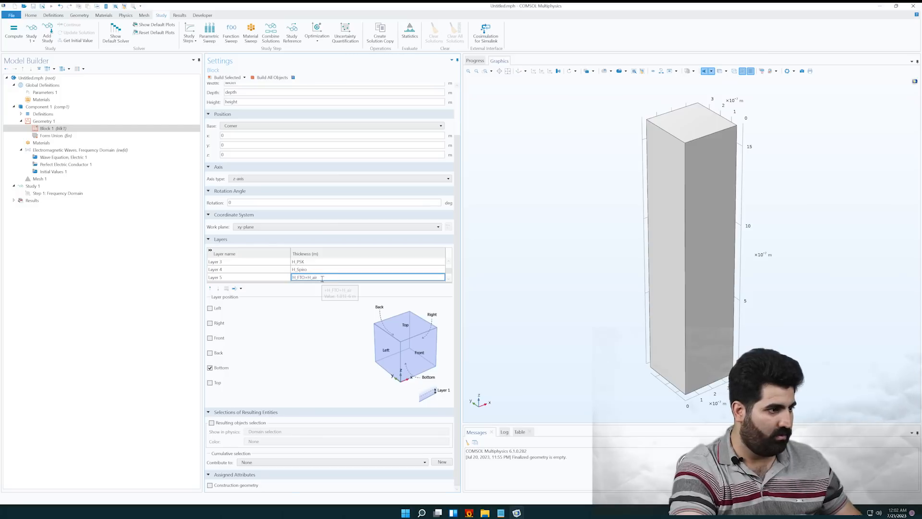
left_click_drag(320, 278, 306, 278)
key("BackSpace")
key("Return")
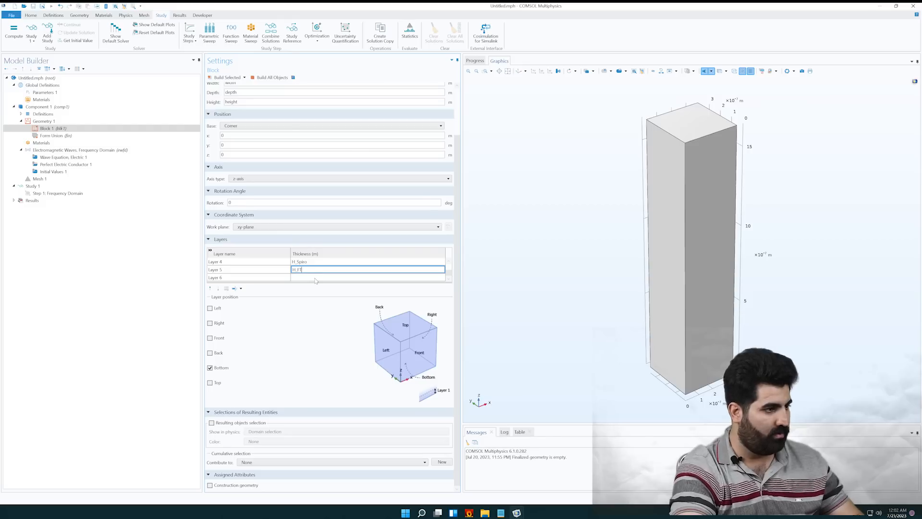
type("o")
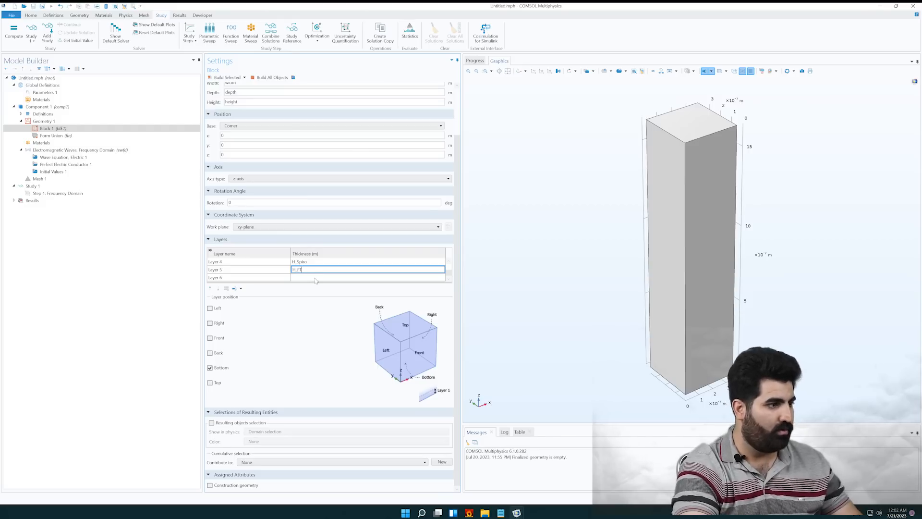
Build all geometry objects so that Block 1 is divided into its layers, and inspect the stack in 3D
left_click(316, 277)
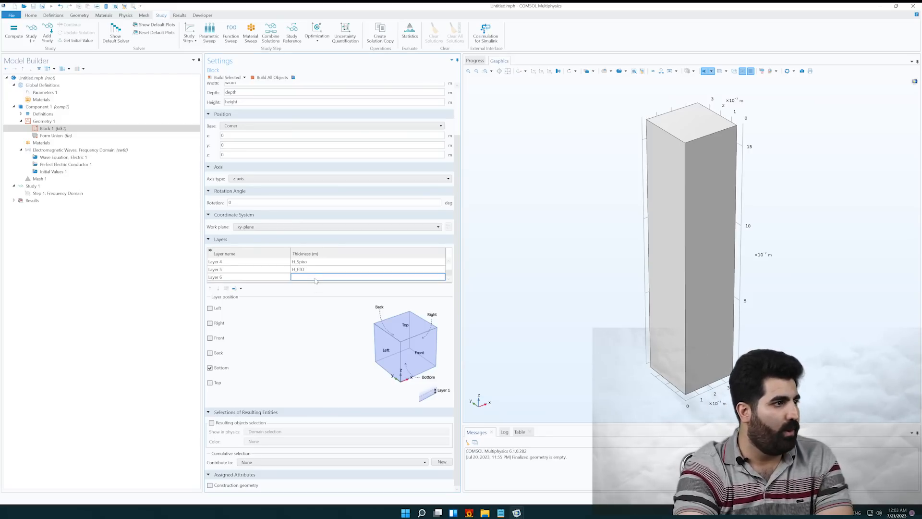
left_click(270, 77)
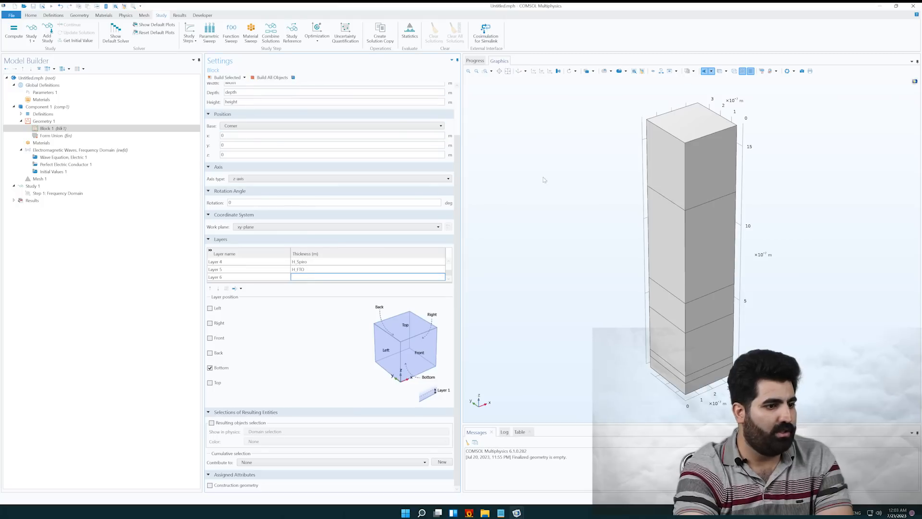
left_click_drag(623, 273, 664, 258)
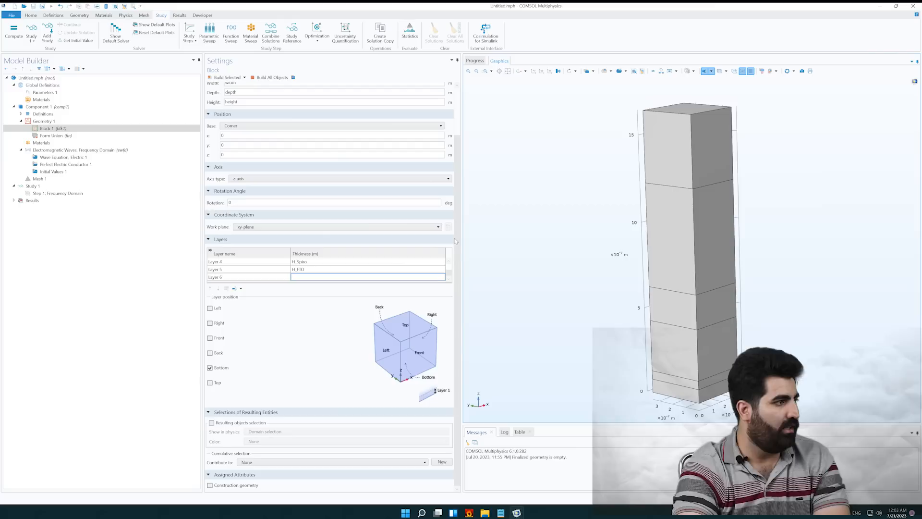
Group the nodes of the Electromagnetic Waves, Frequency Domain interface by space dimension
left_click(39, 150)
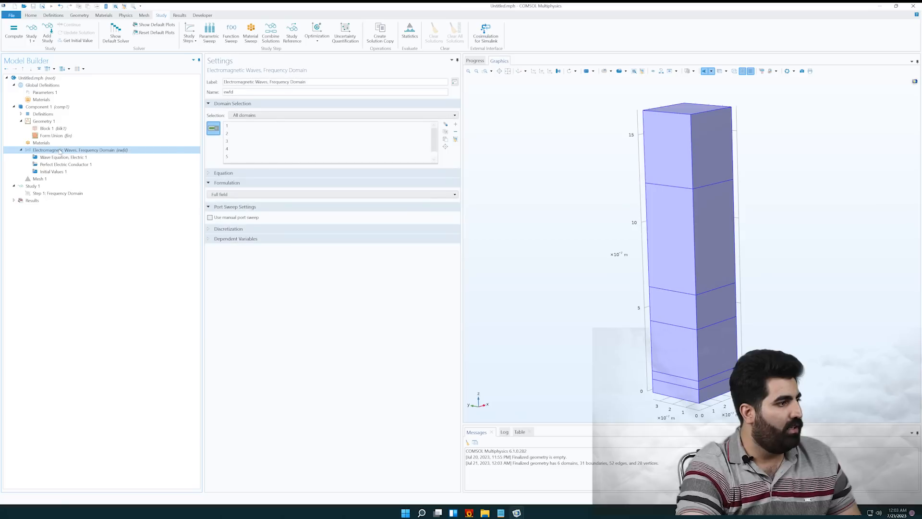
right_click(60, 152)
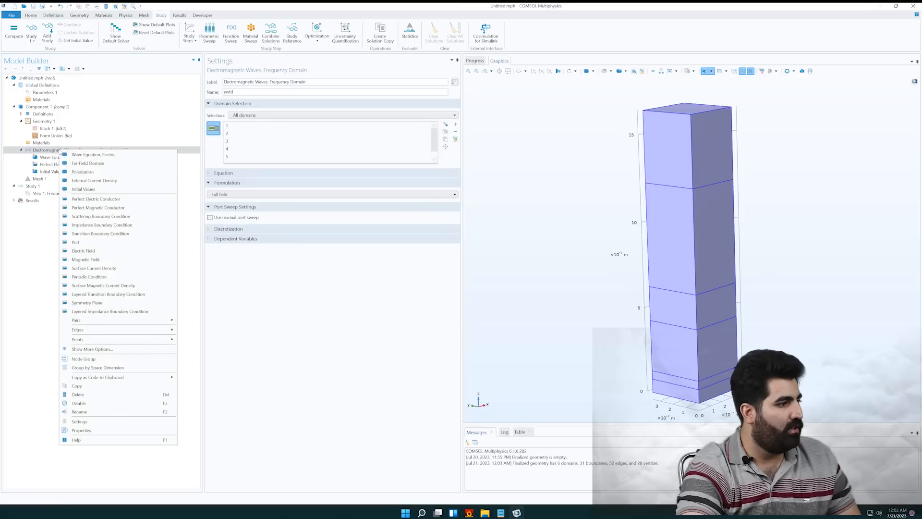
left_click(80, 368)
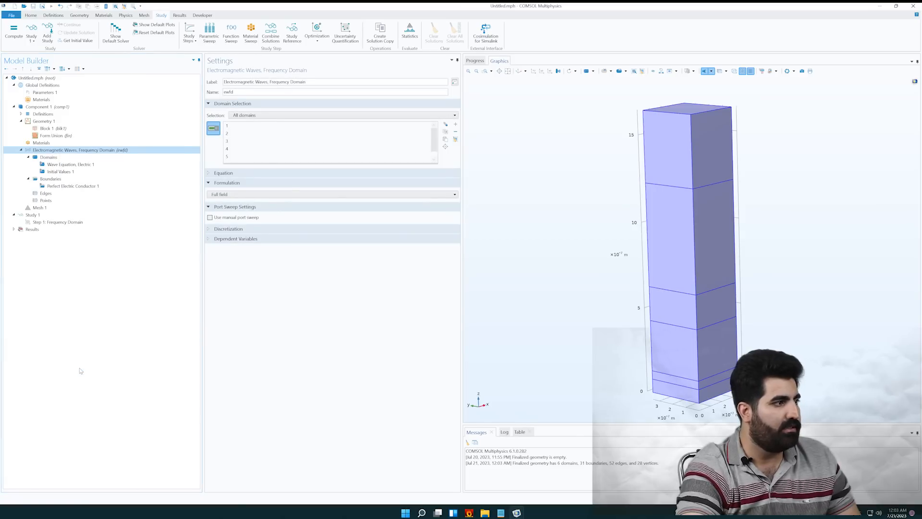
Examine the governing equation and the domain selection of the Electromagnetic Waves, Frequency Domain interface
left_click(56, 180)
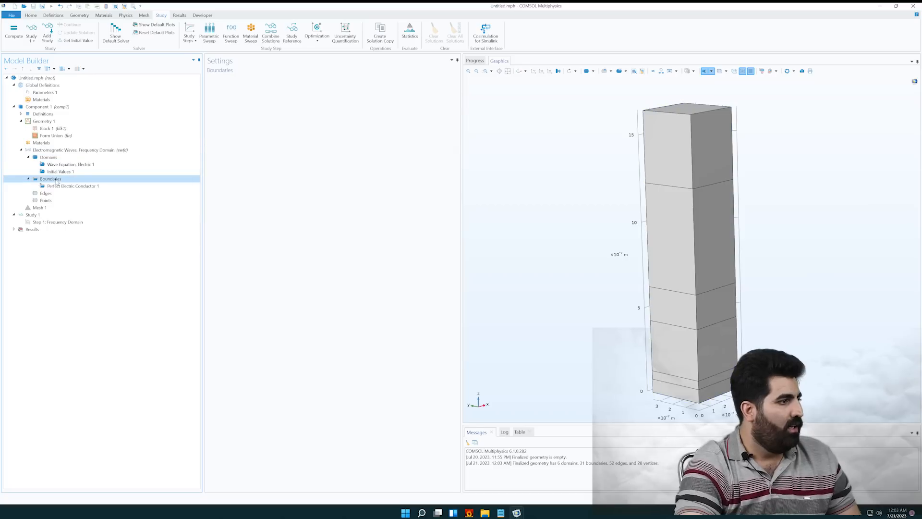
left_click(56, 151)
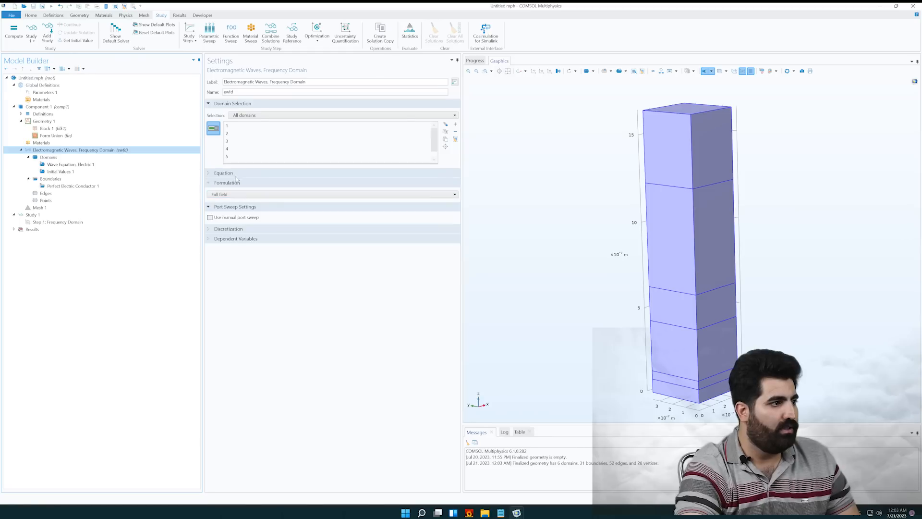
left_click(236, 174)
mouse_move(256, 126)
left_mouse_down()
mouse_move(261, 165)
mouse_move(256, 137)
left_mouse_up()
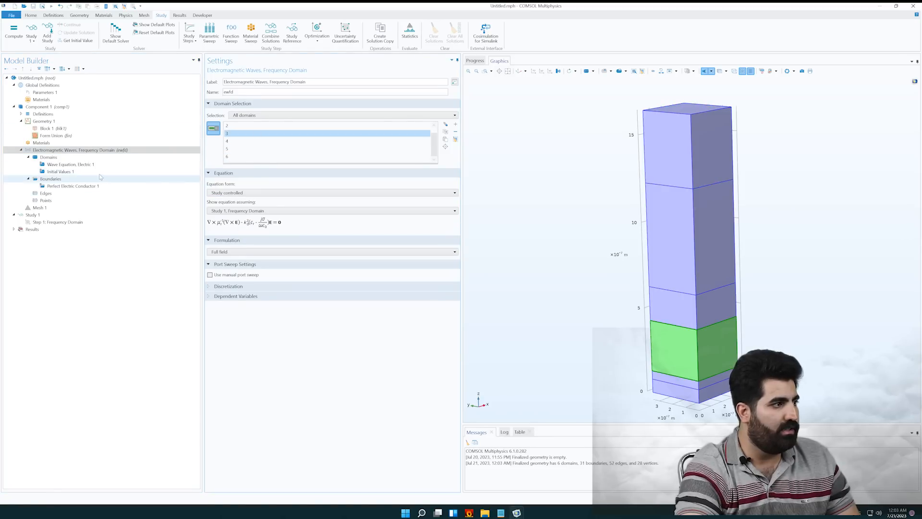
Choose Refractive index as the electric displacement field model for the Wave Equation, Electric 1 node
left_click(80, 165)
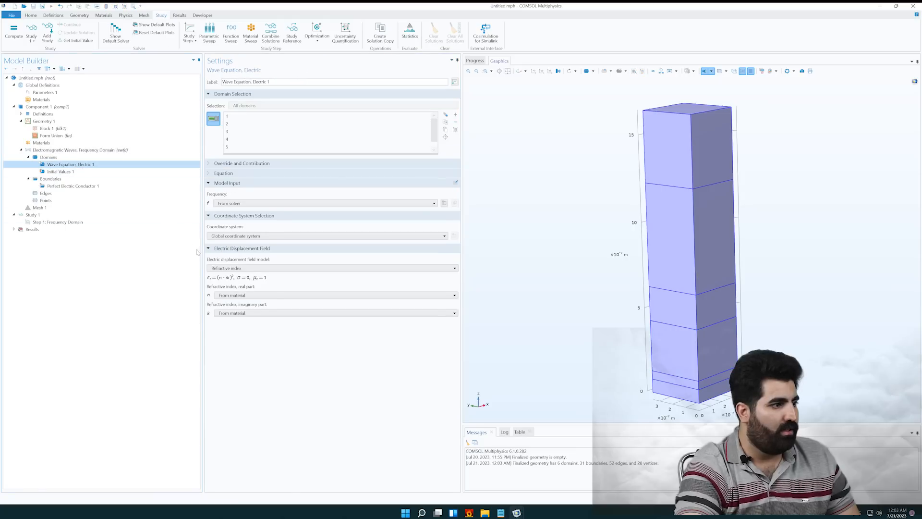
left_click(233, 270)
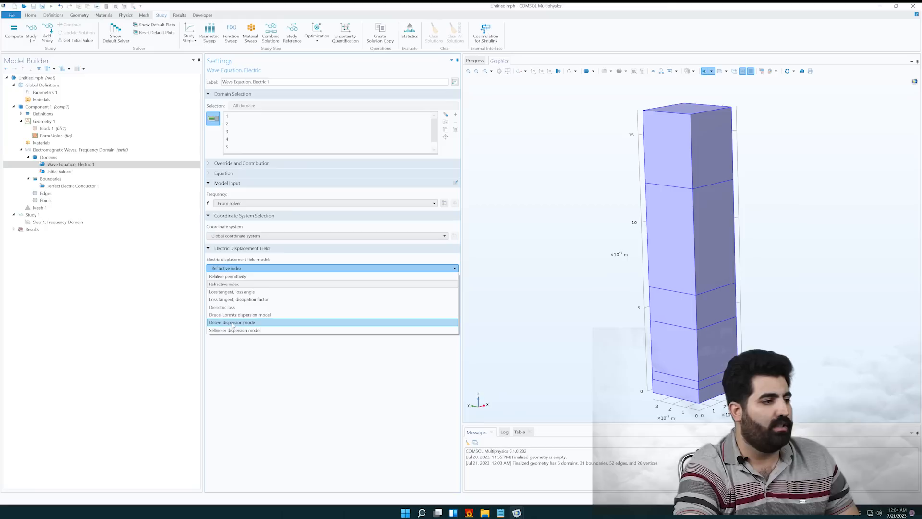
left_click(230, 286)
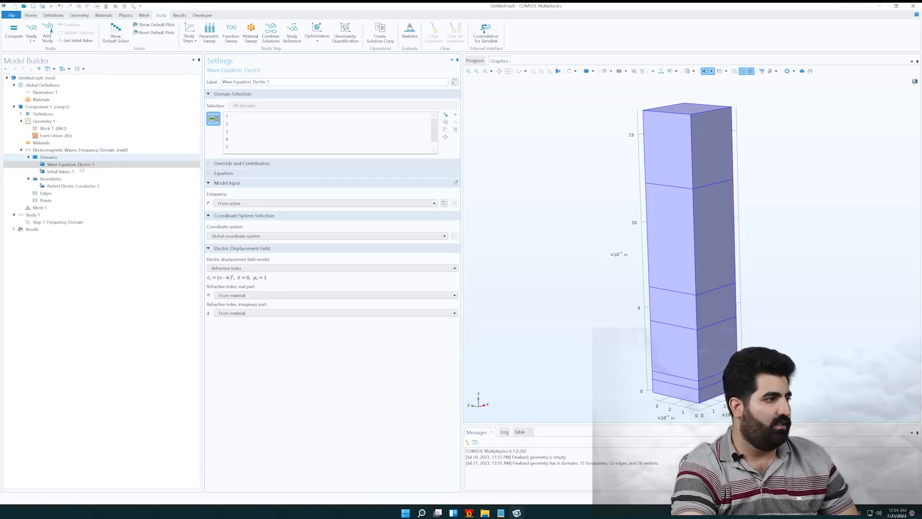
Add a Perfect Electric Conductor boundary condition on the two opposite x-side faces of the bottom layer, boundaries 1 and 26
left_click(63, 180)
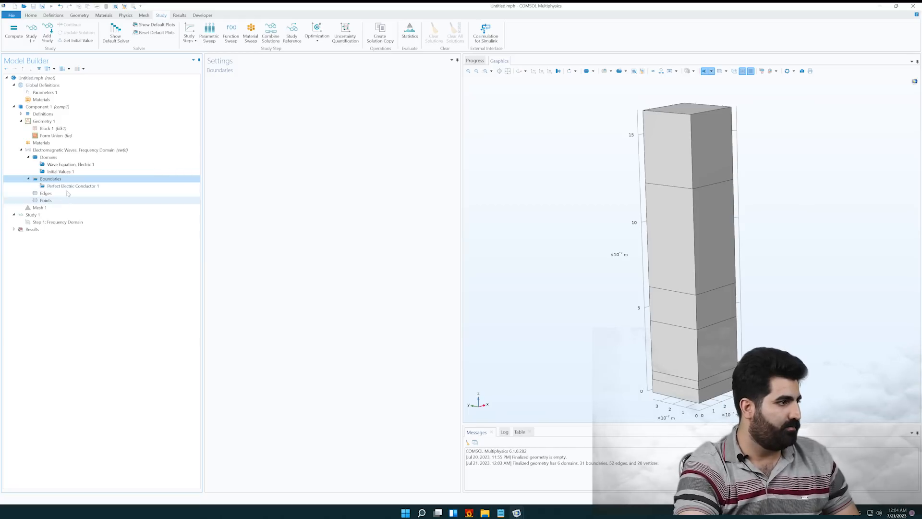
left_click(68, 186)
right_click(67, 178)
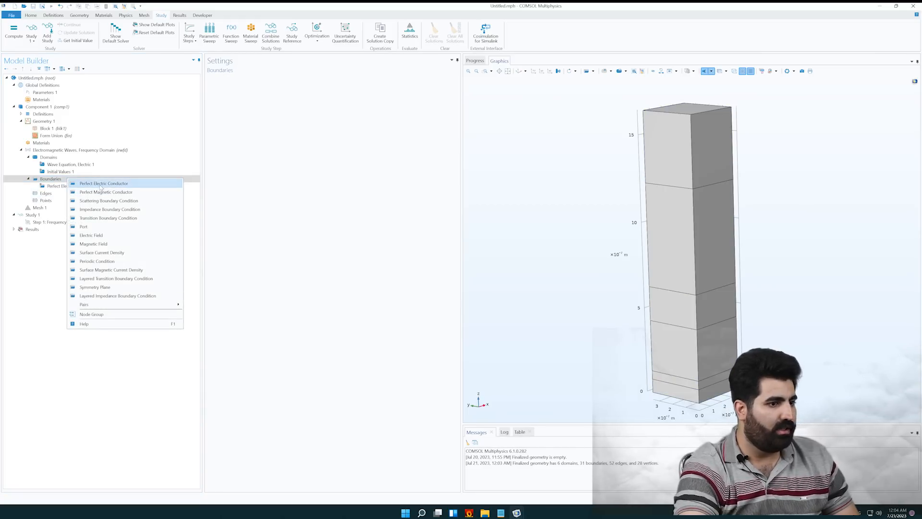
left_click(81, 183)
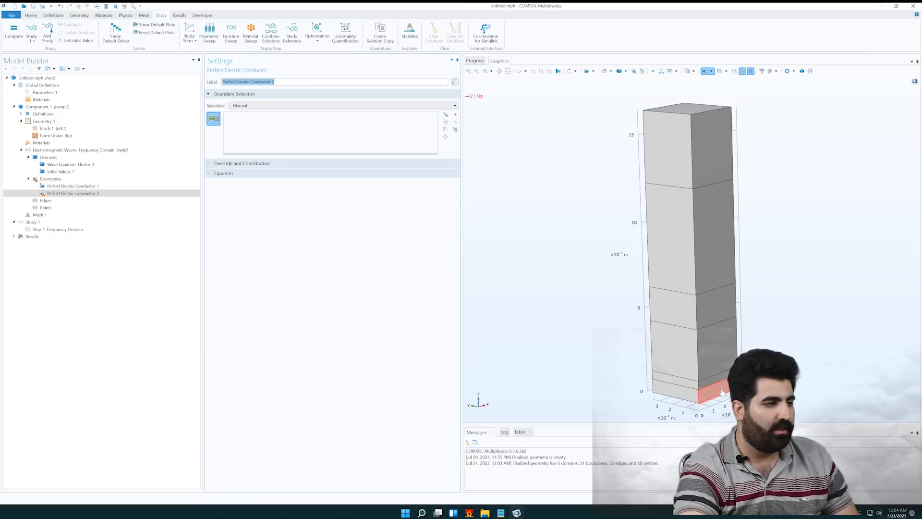
mouse_move(594, 344)
left_mouse_down()
mouse_move(607, 337)
mouse_move(595, 331)
mouse_move(627, 361)
mouse_move(614, 361)
left_mouse_up()
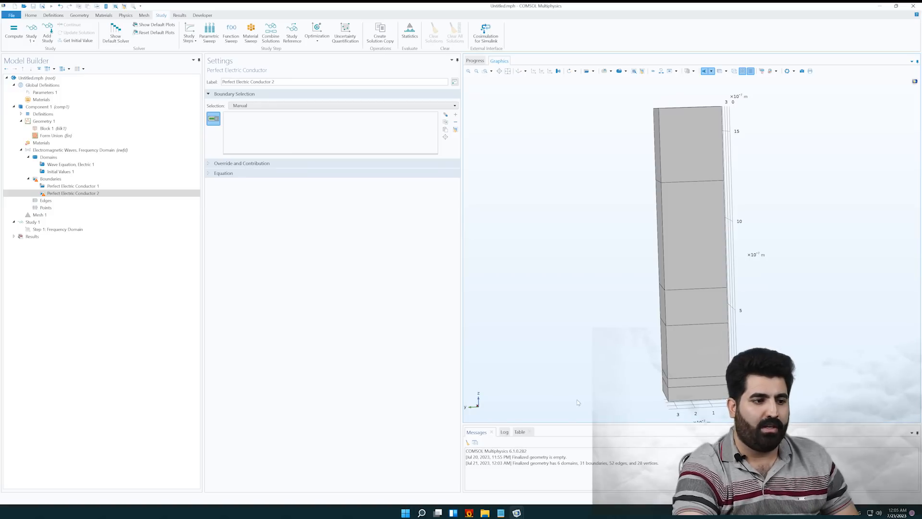
left_click(710, 399)
left_click_drag(709, 398, 720, 344)
left_click(651, 388)
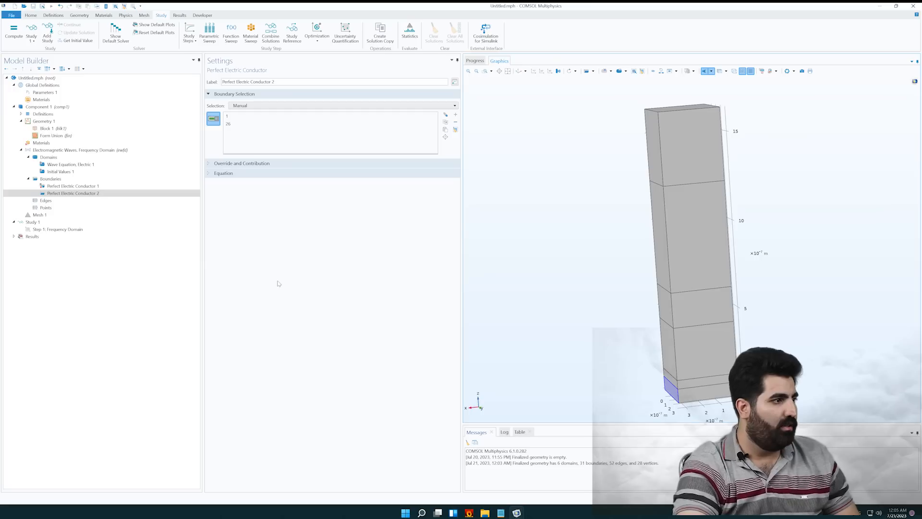
Label the new Perfect Electric Conductor 2 node "Perfect Electric Conducto-Au-x"
left_click_drag(275, 82, 269, 82)
key("BackSpace")
type("-aU")
key("BackSpace")
key("BackSpace")
type("Au-x")
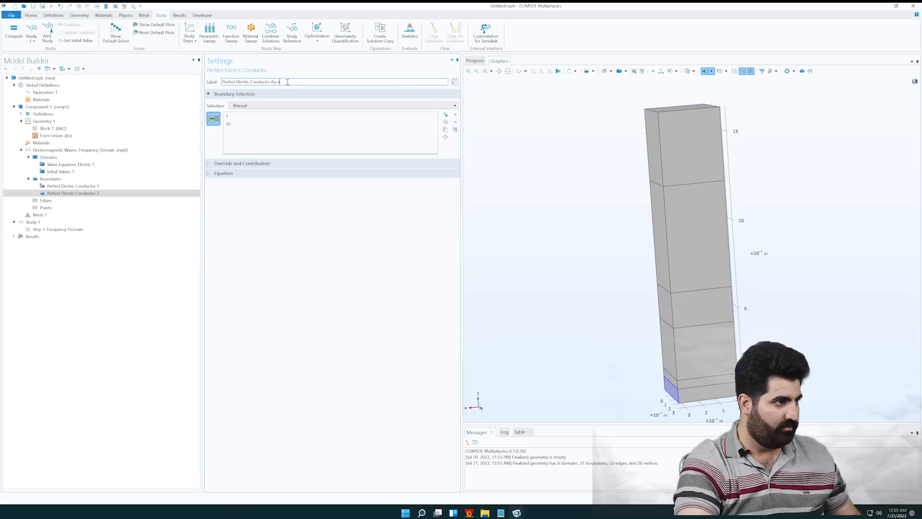
Reuse that label for the default Perfect Electric Conductor 1 node, changing its ending so it reads "Perfect Electric Conducto-Au-y"
left_click_drag(287, 82, 223, 83)
key("ctrl+c")
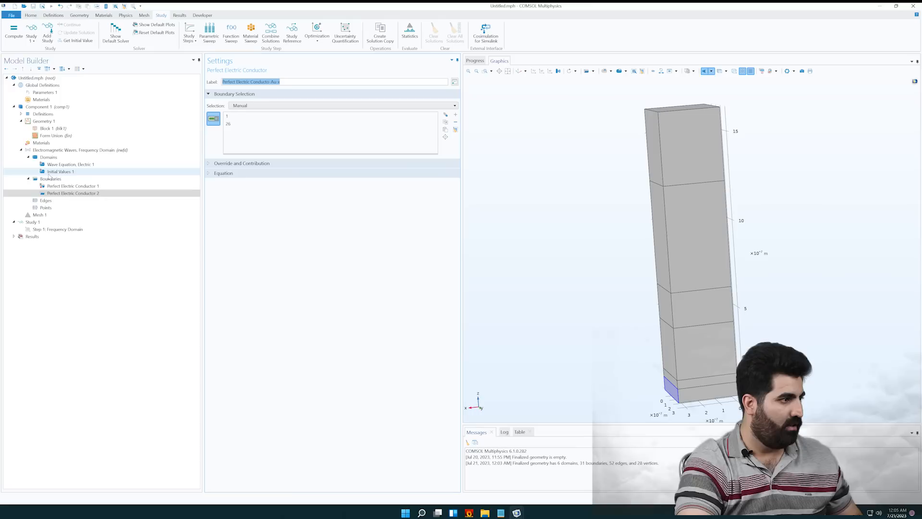
left_click(72, 186)
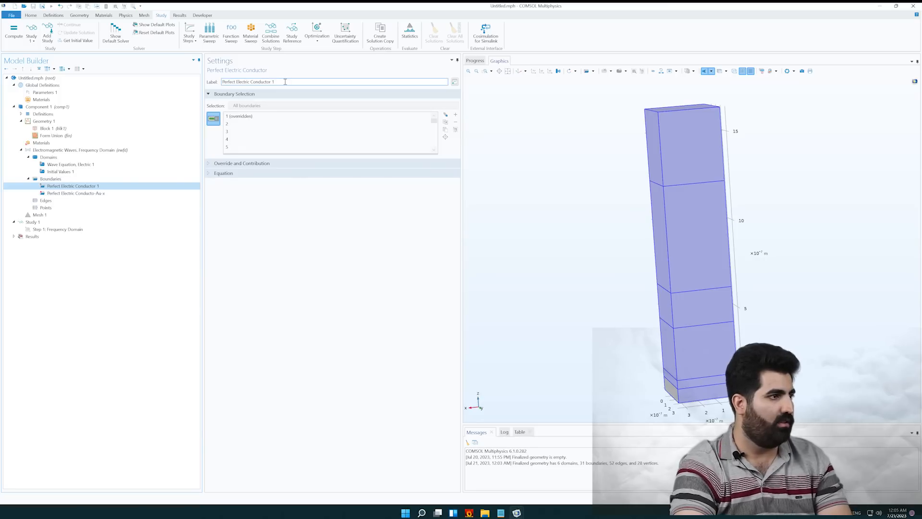
left_click_drag(272, 82, 215, 85)
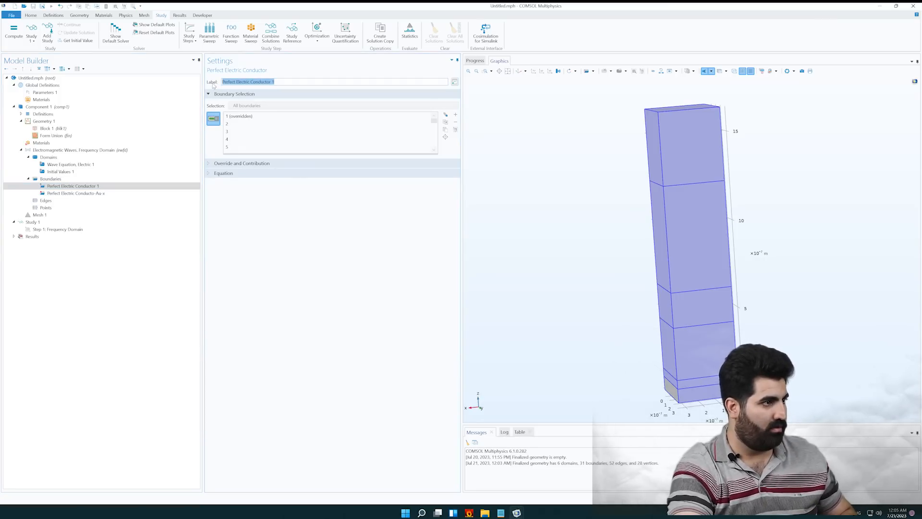
key("ctrl+v")
key("BackSpace")
type("y")
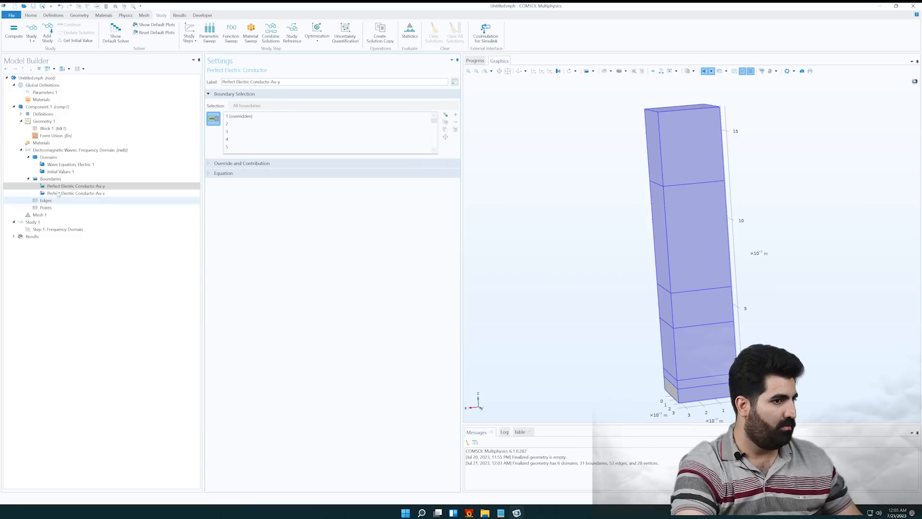
Add a Periodic Condition to the boundaries and label it "Periodic Condition-x"
left_click(50, 178)
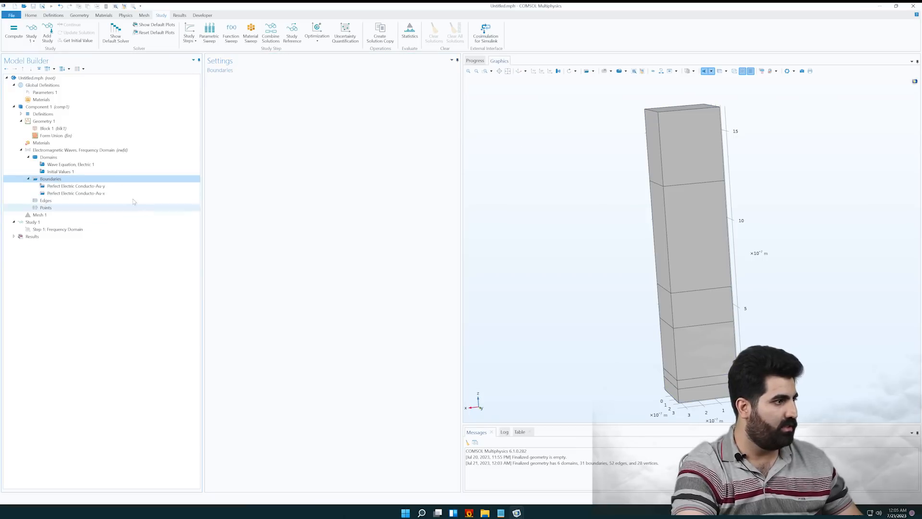
right_click(60, 180)
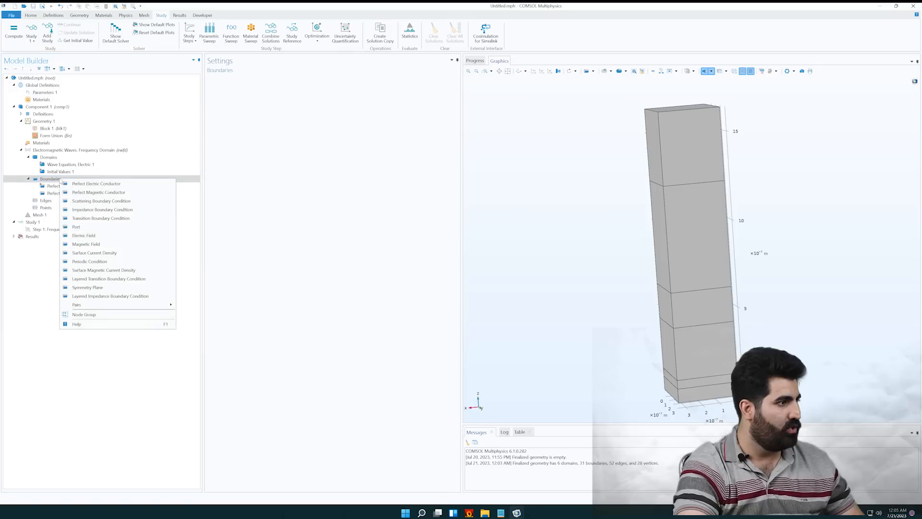
left_click(94, 262)
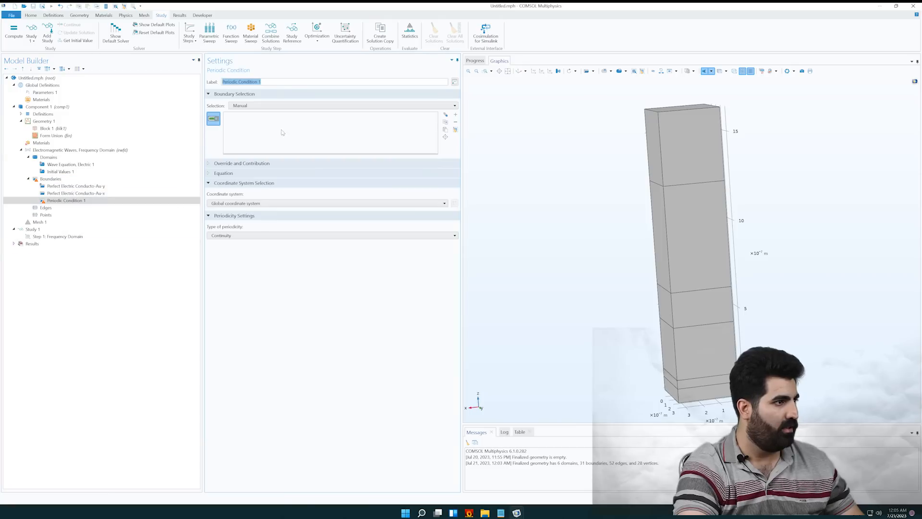
double_click(258, 83)
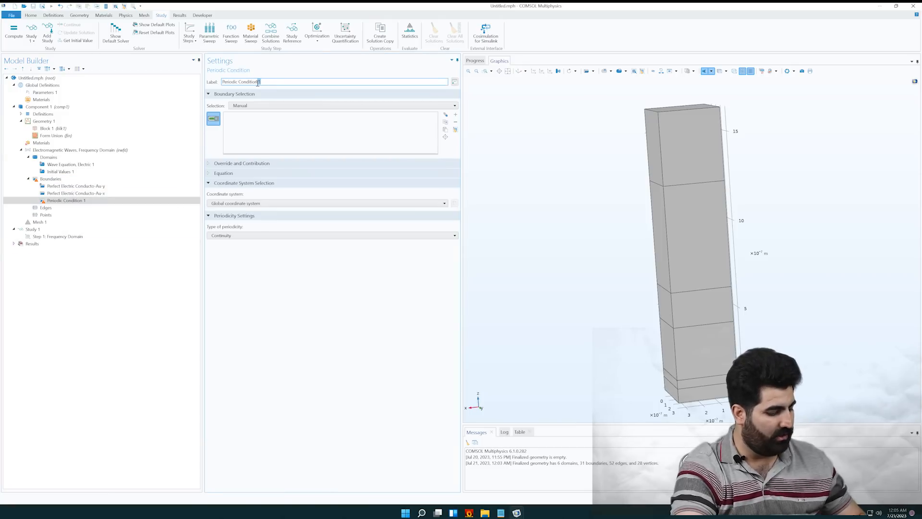
type("-x")
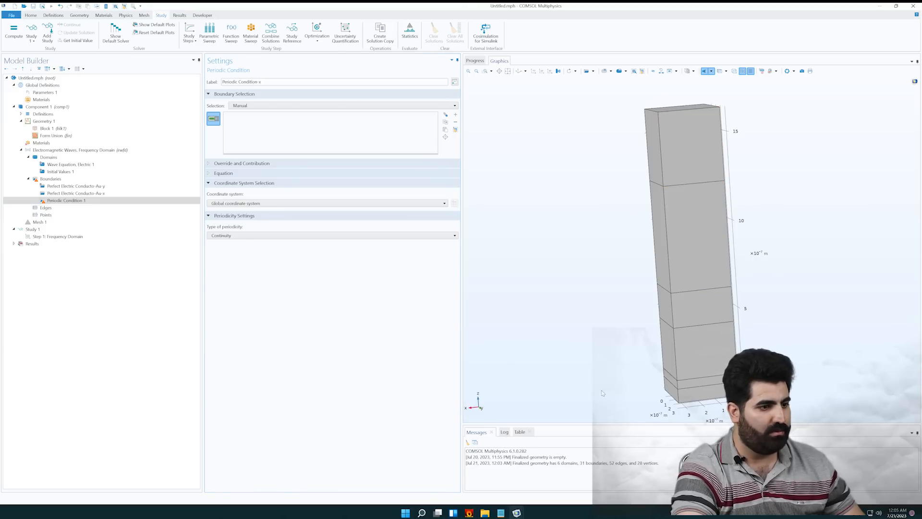
Assign Periodic Condition-x to the faces of the five layers above the bottom one on the x = 0 side: boundaries 4, 7, 10, 13 and 16
left_click_drag(742, 343, 696, 385)
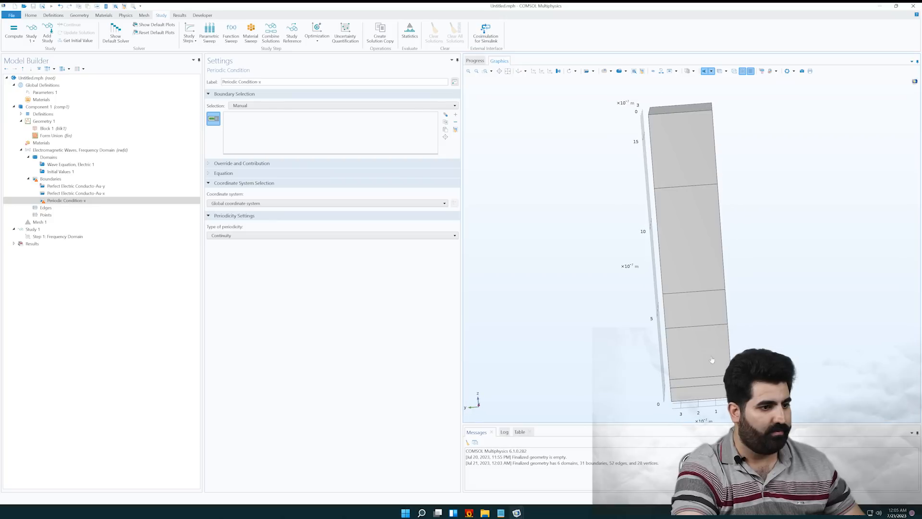
left_click(689, 386)
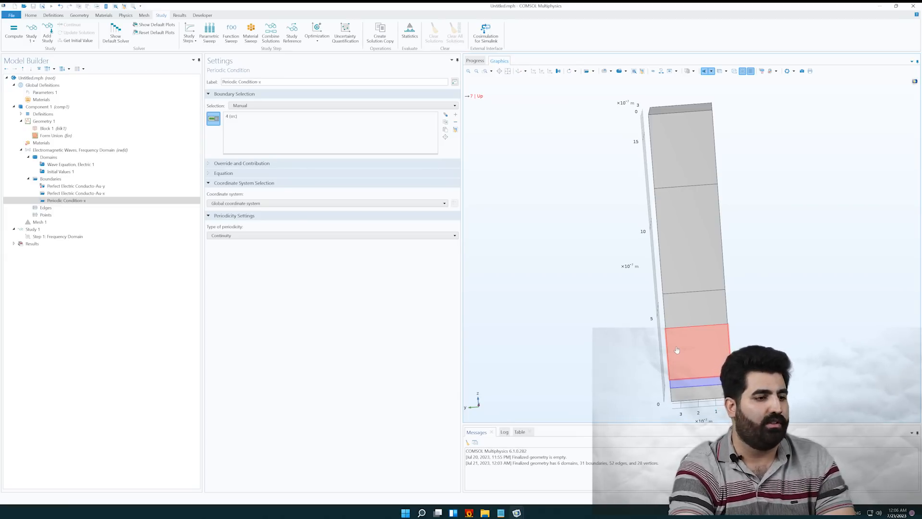
left_click(706, 368)
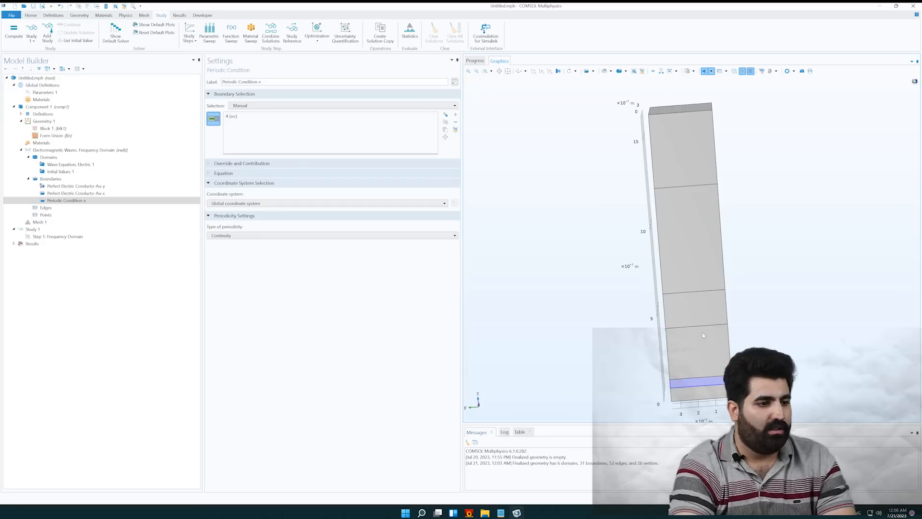
left_click(690, 308)
left_click(687, 265)
left_click(673, 161)
Add the matching five layer faces on the opposite x side to the Periodic Condition-x selection, leaving out the bottom layer
left_click_drag(604, 270, 671, 292)
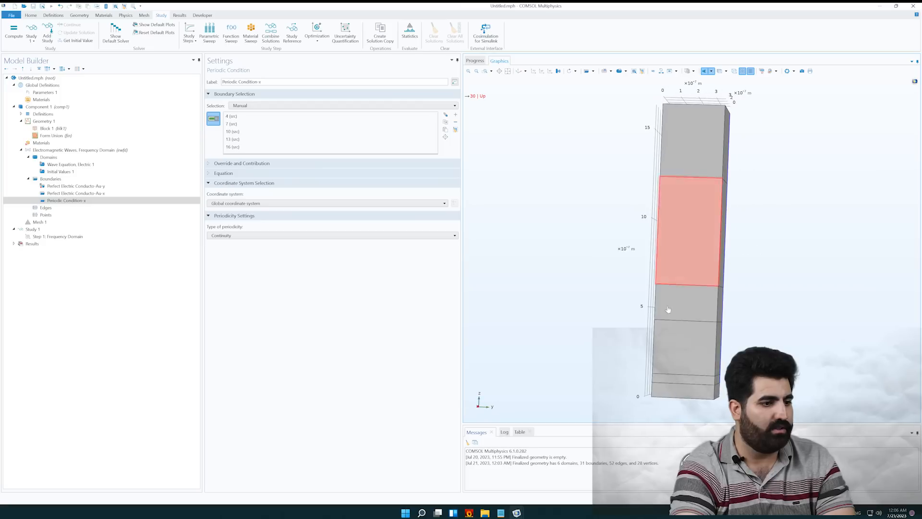
left_click(672, 379)
left_click(683, 346)
left_click(685, 302)
left_click(686, 233)
left_click(694, 144)
left_click_drag(686, 286, 517, 298)
Duplicate Periodic Condition-x and label the copy "Periodic Condition-y"
left_click(106, 201)
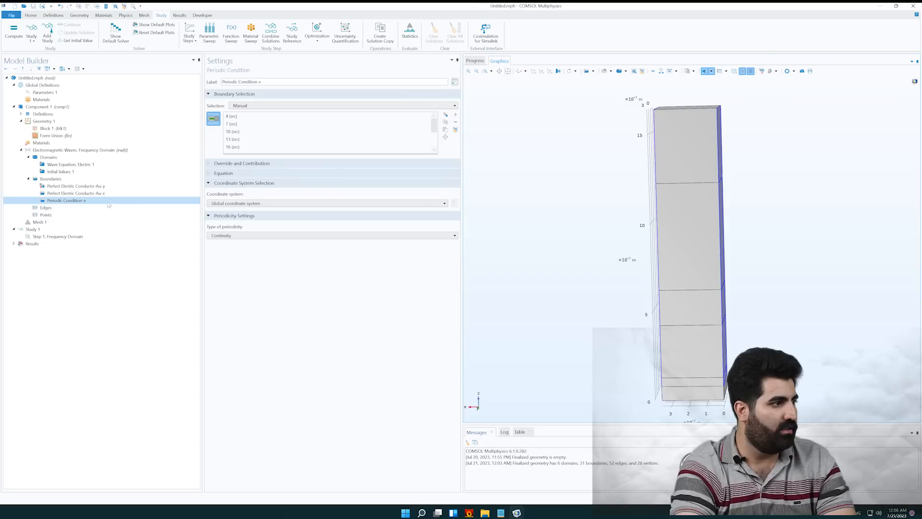
right_click(66, 202)
left_click(84, 242)
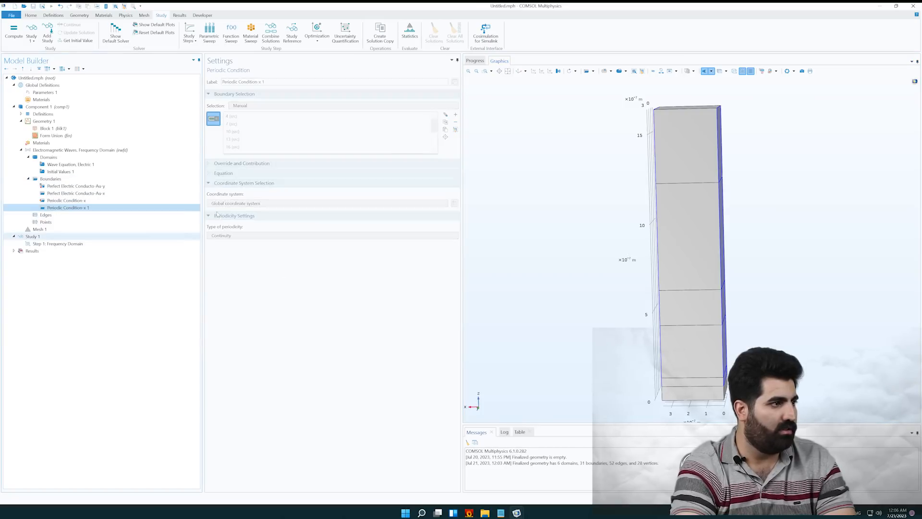
left_click(265, 82)
key("BackSpace")
key("BackSpace")
key("BackSpace")
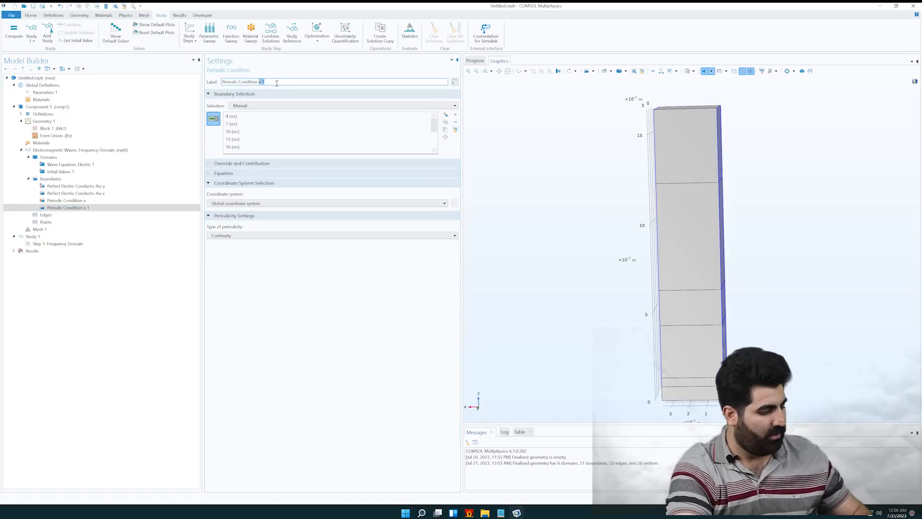
type("y")
key("Return")
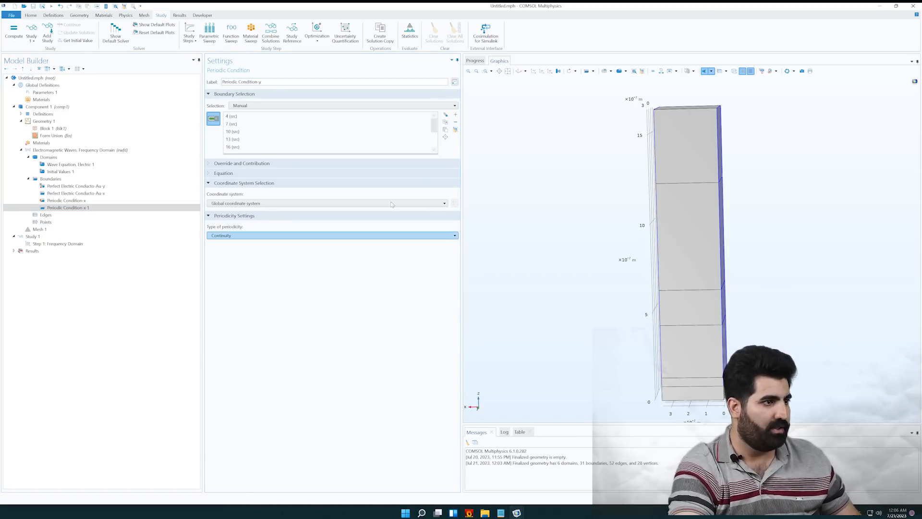
Clear the copied selection of Periodic Condition-y and assign it to the five upper layer faces on one y side of the block
left_click(455, 129)
left_click(686, 141)
left_click(688, 220)
left_click(677, 310)
left_click(687, 353)
left_click(687, 383)
Add the matching five upper layer faces on the opposite y side to the Periodic Condition-y selection
left_click_drag(590, 313, 661, 313)
left_click(692, 152)
left_click(687, 223)
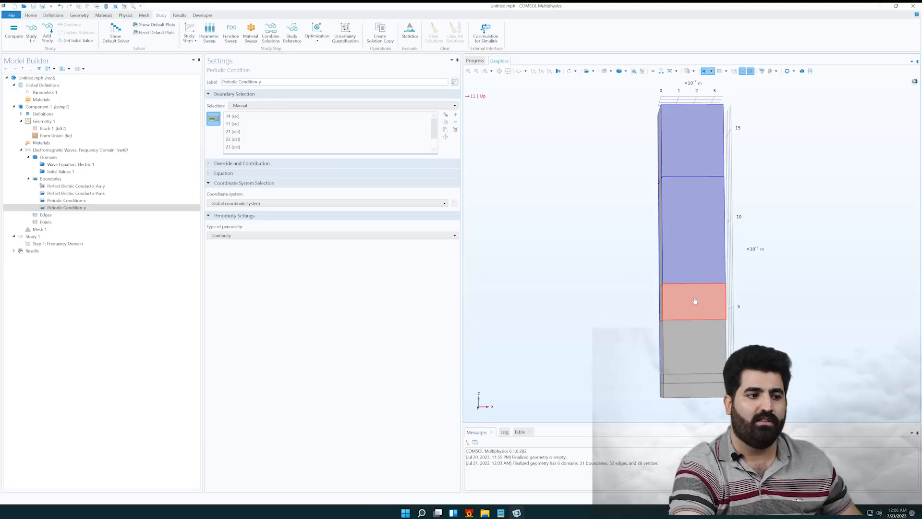
left_click(696, 300)
left_click(692, 344)
left_click_drag(596, 329, 558, 336)
left_click(647, 381)
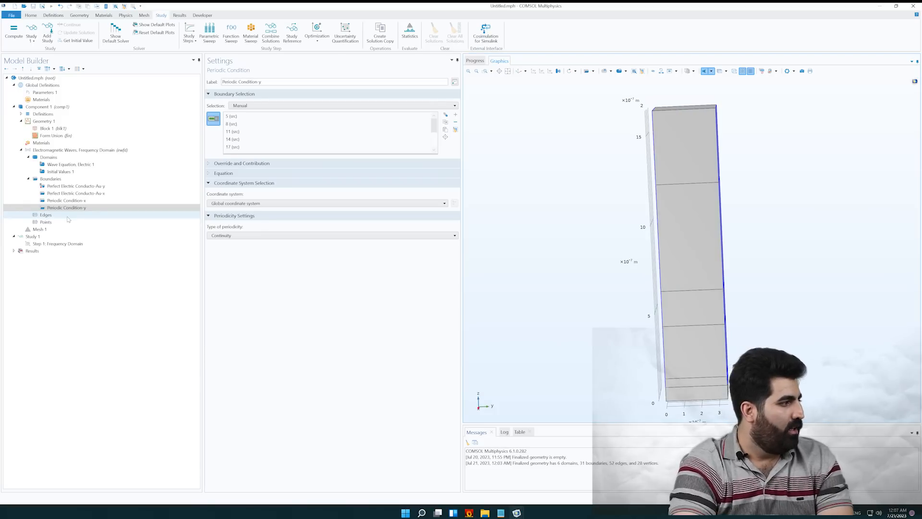
Examine from several sides which boundaries of the block the Perfect Electric Conducto-Au-y node applies to
left_click(74, 186)
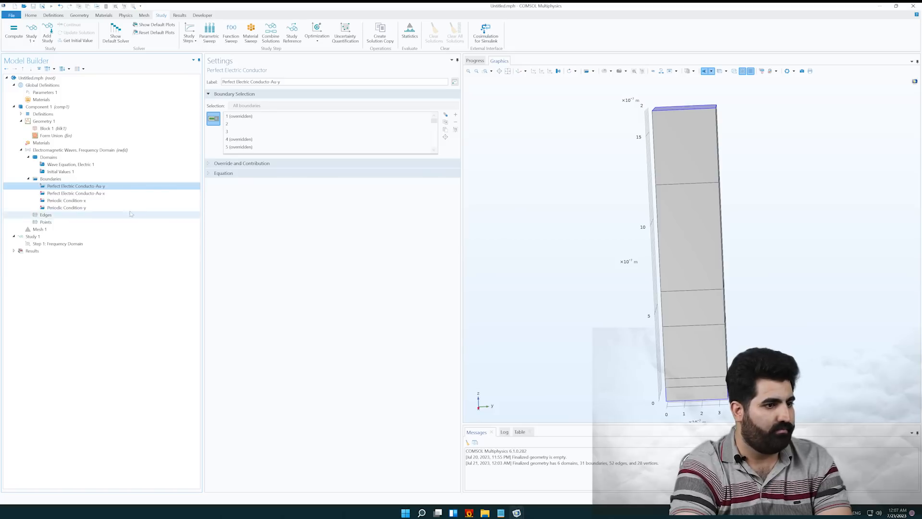
left_click_drag(595, 212, 628, 217)
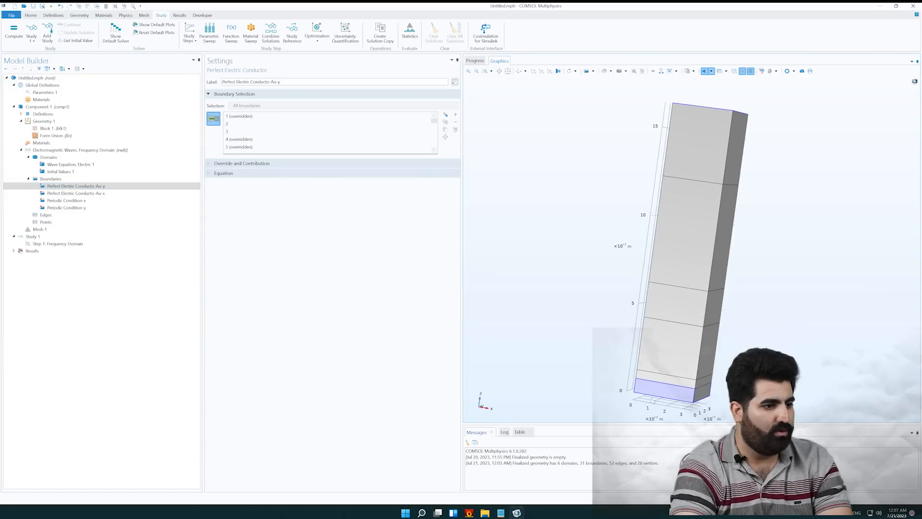
left_click_drag(593, 364, 570, 360)
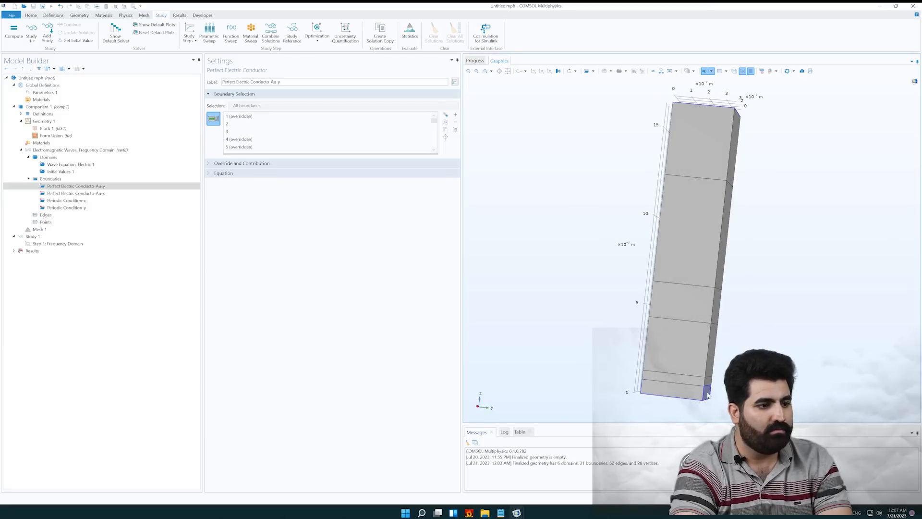
left_click_drag(629, 378, 684, 303)
mouse_move(608, 217)
left_mouse_down()
mouse_move(616, 240)
mouse_move(619, 226)
mouse_move(598, 210)
left_mouse_up()
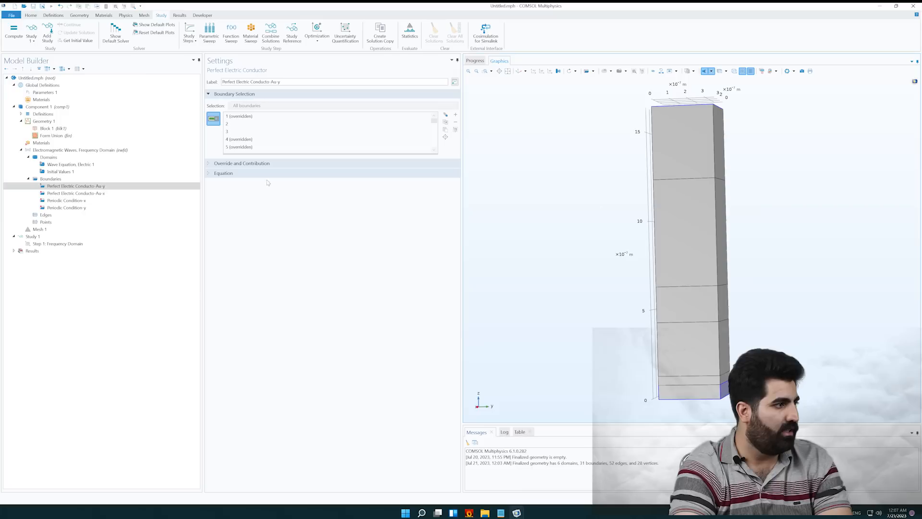
Add a Scattering Boundary Condition and assign it to the top face of the stack, boundary 19
right_click(73, 180)
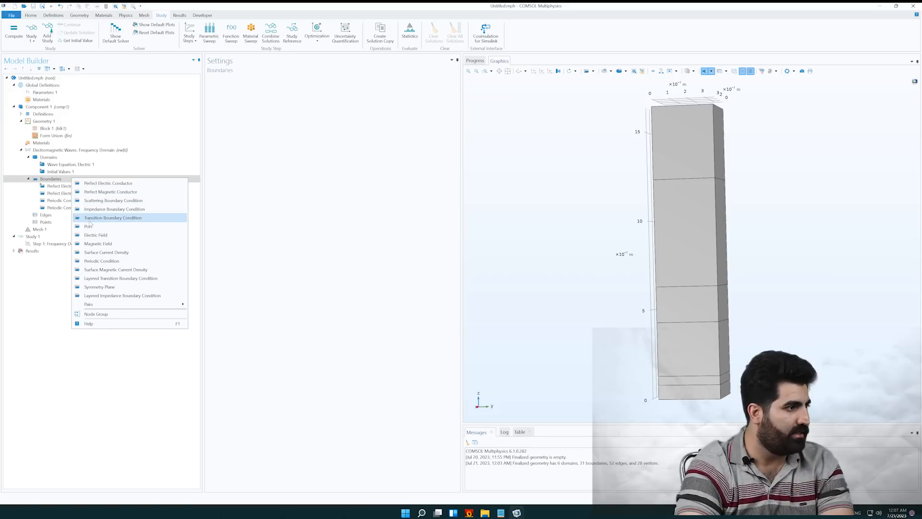
left_click(99, 201)
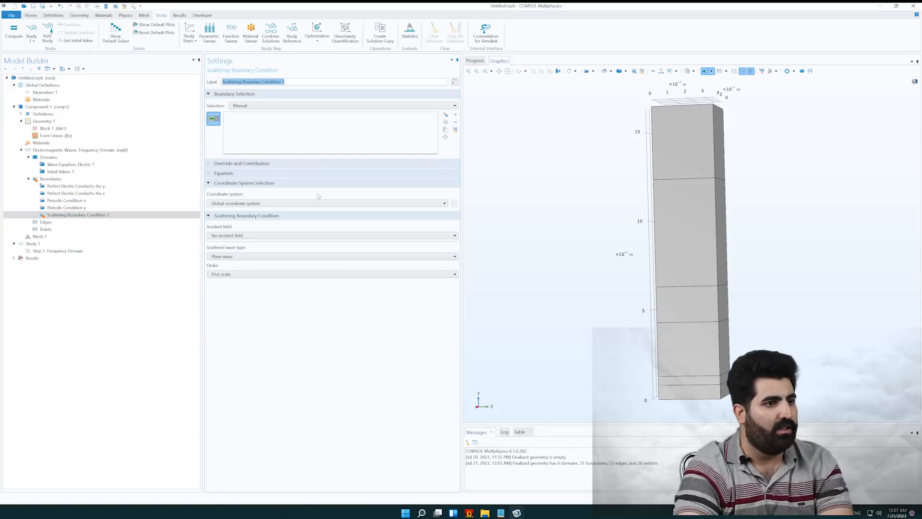
left_click_drag(582, 183, 595, 200)
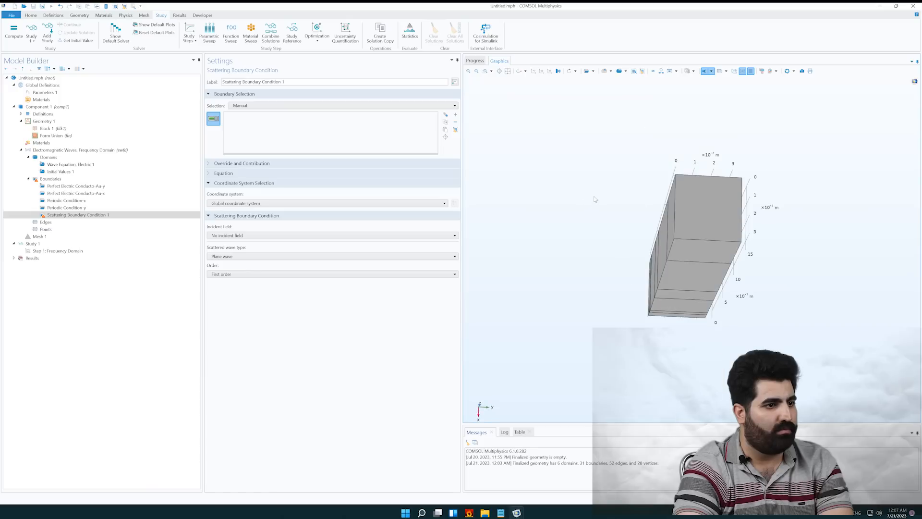
left_click(716, 198)
left_click(542, 71)
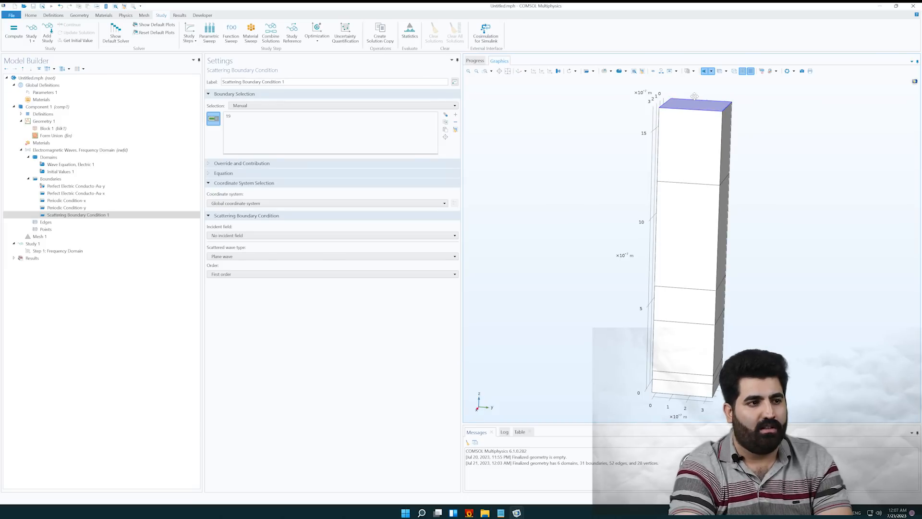
left_click_drag(696, 98, 692, 93)
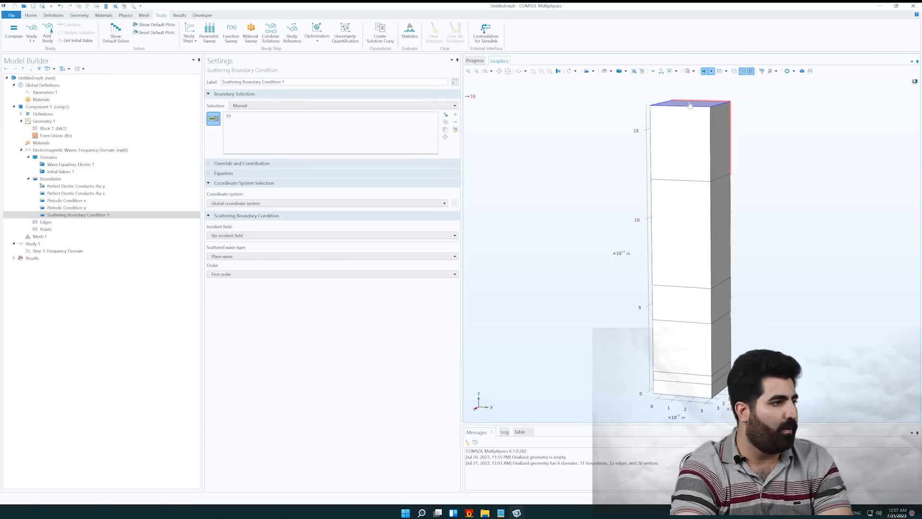
Set the incident field of Scattering Boundary Condition 1 to Wave given by E field, with E as the x amplitude
left_click(225, 235)
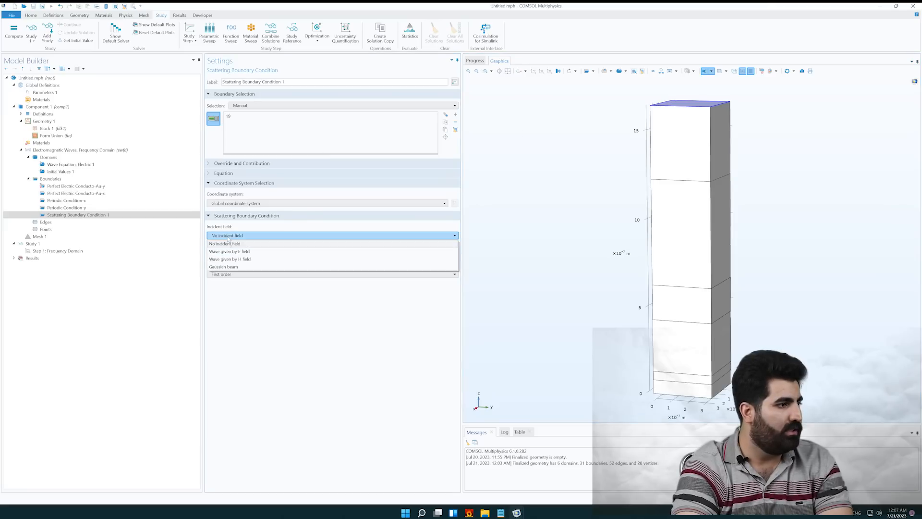
left_click(241, 252)
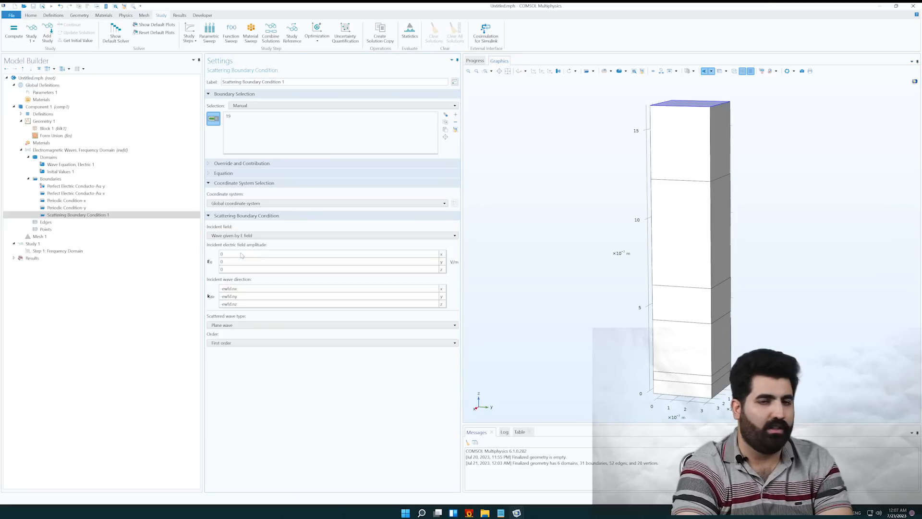
left_click(241, 253)
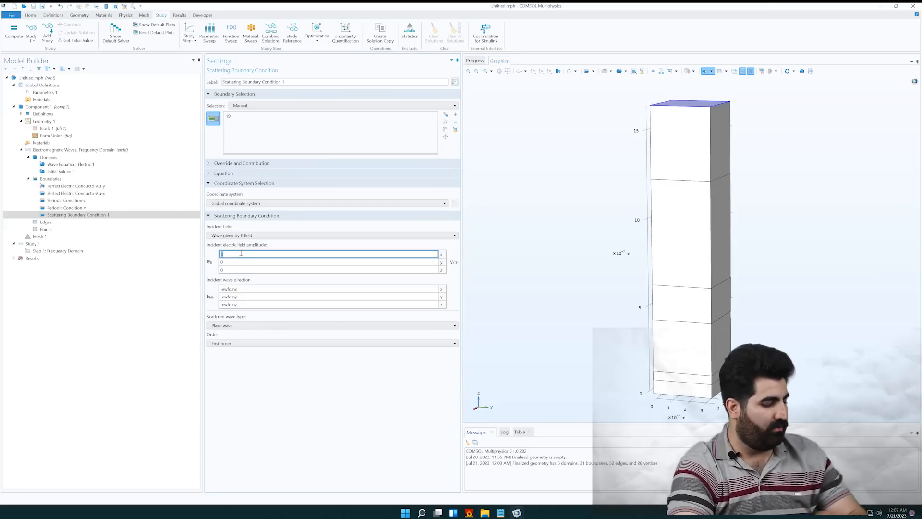
type("E")
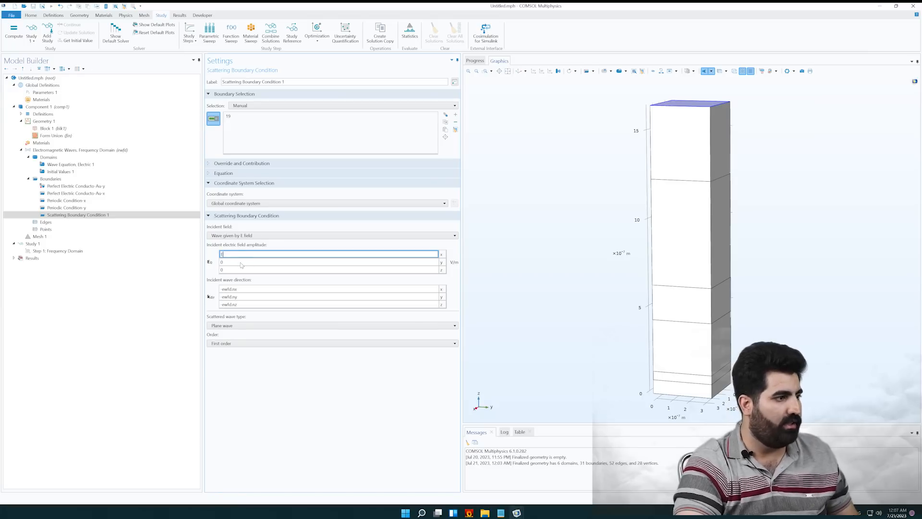
left_click(241, 263)
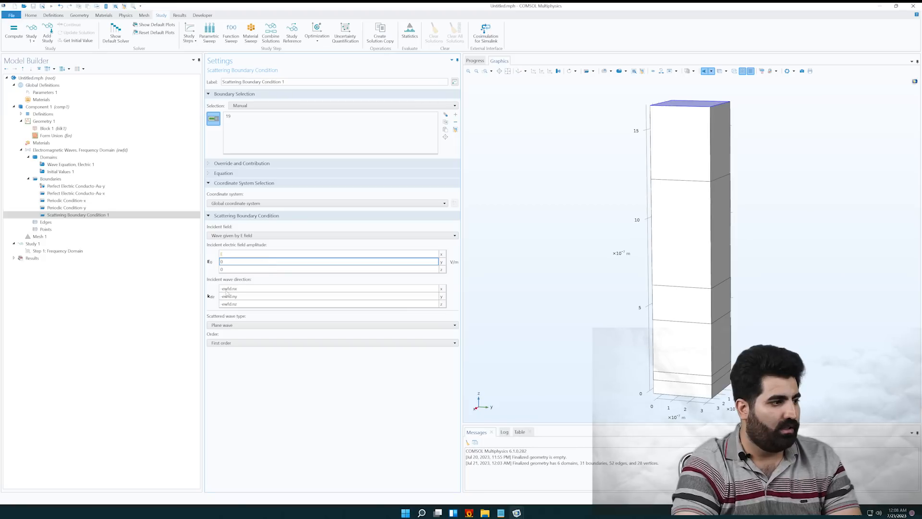
Set the x and y components of the incident wave direction to 0, keeping the default z component
left_click(248, 289)
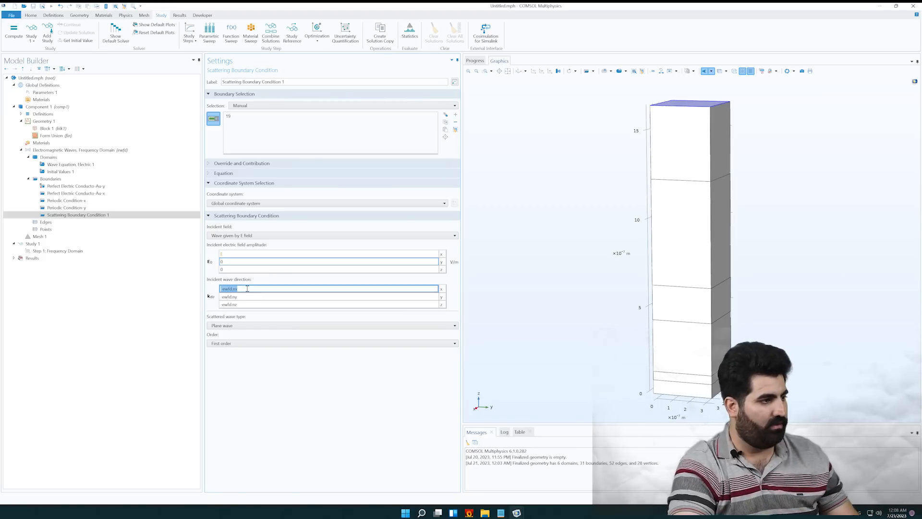
type("0")
double_click(248, 297)
type("0")
left_click(239, 305)
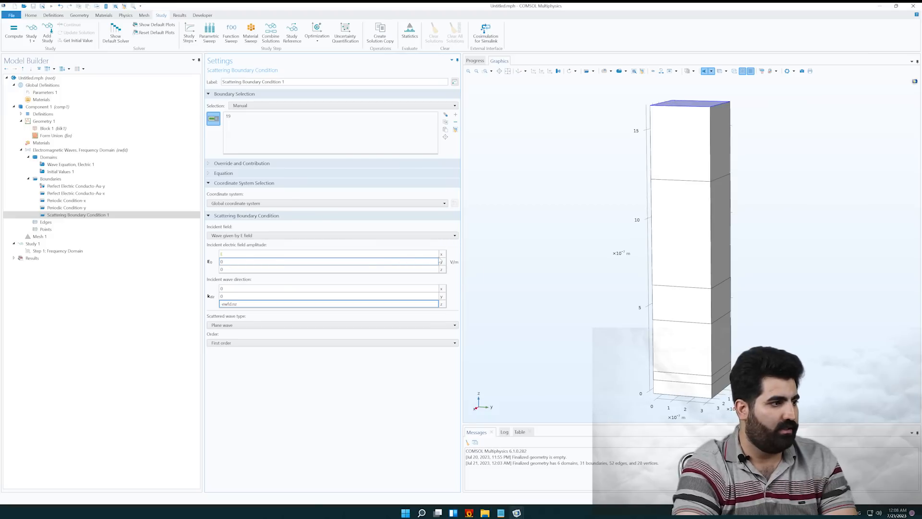
Duplicate the Scattering Boundary Condition 1 node
left_click(78, 216)
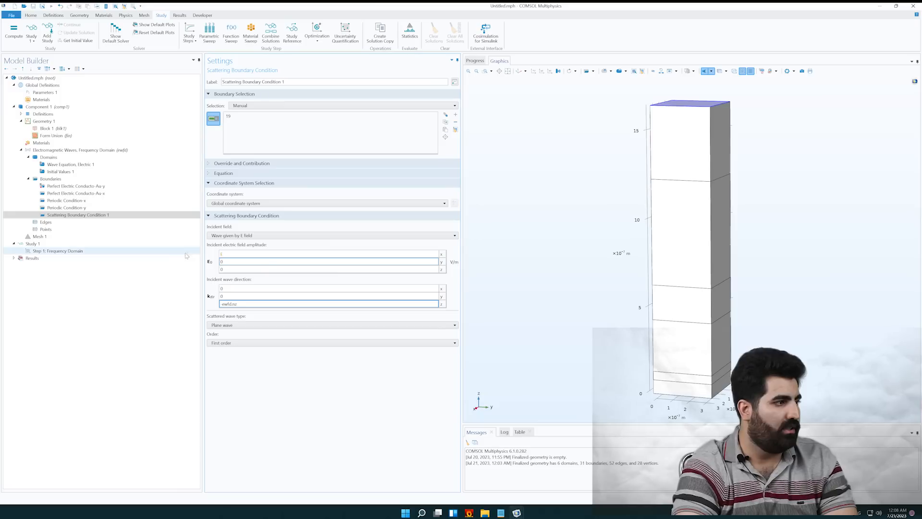
right_click(55, 216)
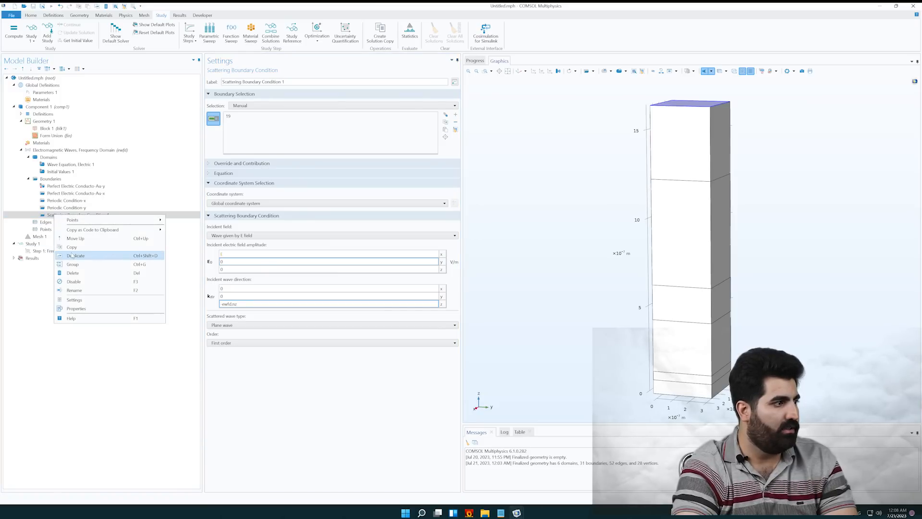
left_click(72, 256)
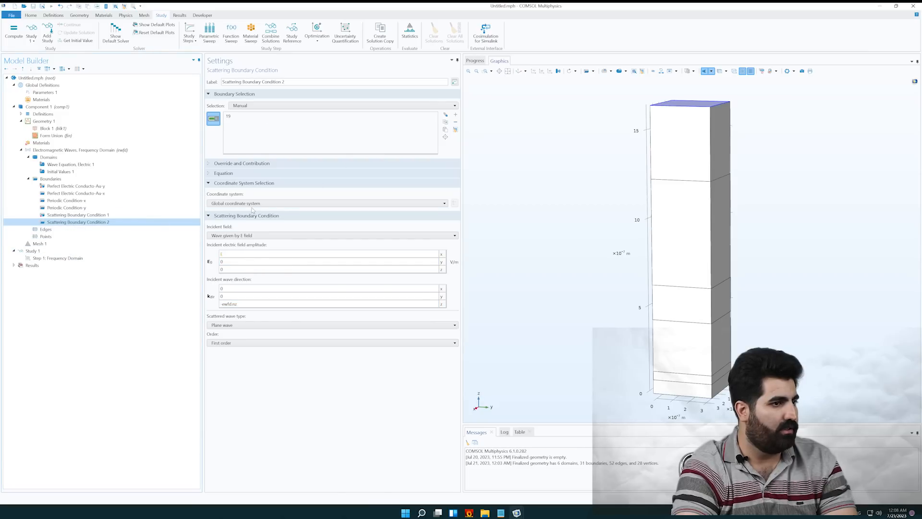
Reassign Scattering Boundary Condition 2 to the bottom face of the stack, boundary 3, and set it to No incident field
left_click(679, 105)
left_click_drag(685, 272, 687, 240)
left_click(702, 338)
left_click_drag(701, 339, 630, 290)
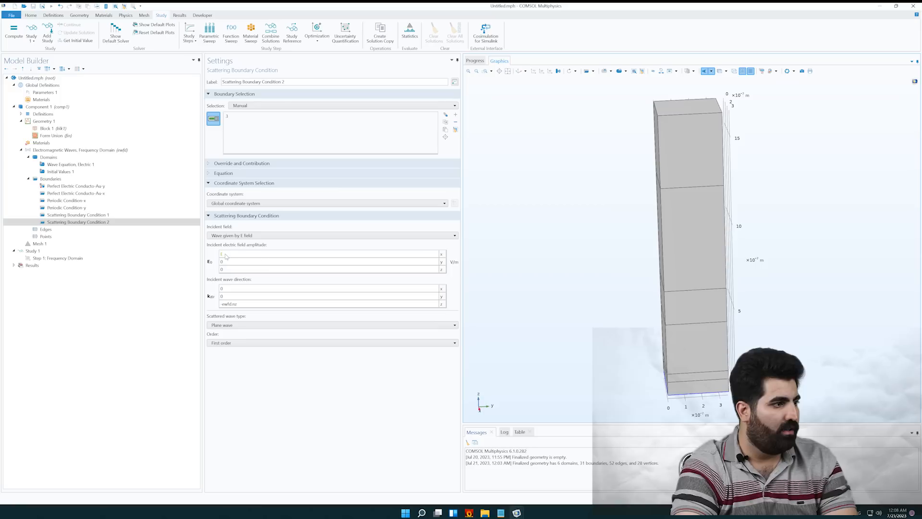
left_click(233, 235)
left_click(225, 245)
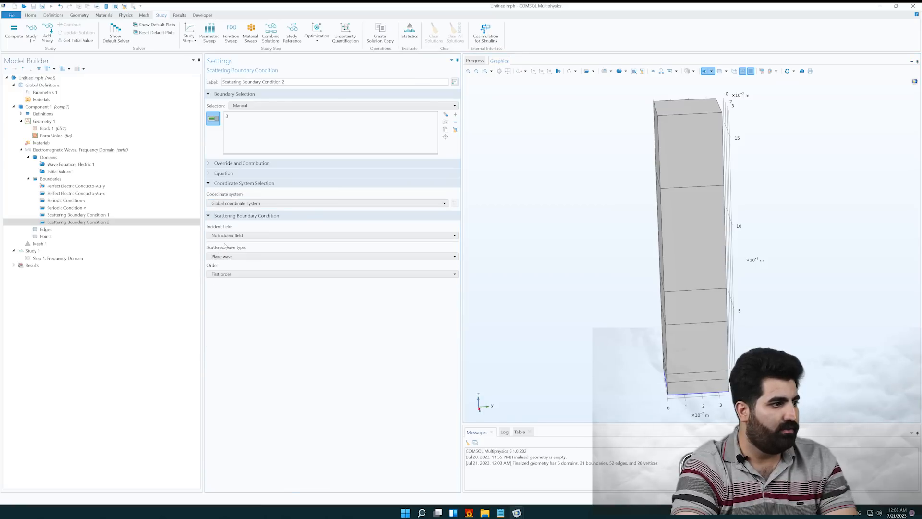
Review Scattering Boundary Condition 1's scattered wave types and the faces assigned to Perfect Electric Conducto-Au-y, Periodic Condition-y and Scattering Boundary Condition 2
left_click(96, 216)
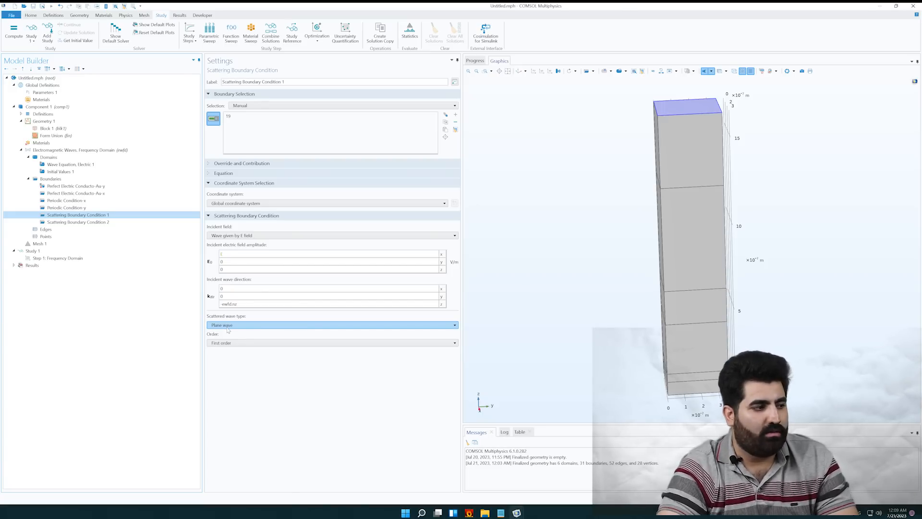
left_click(227, 327)
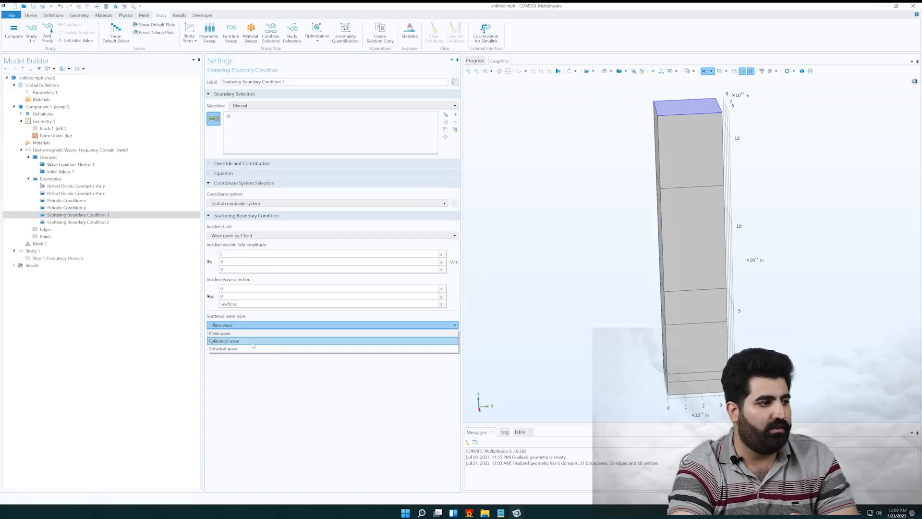
left_click(247, 368)
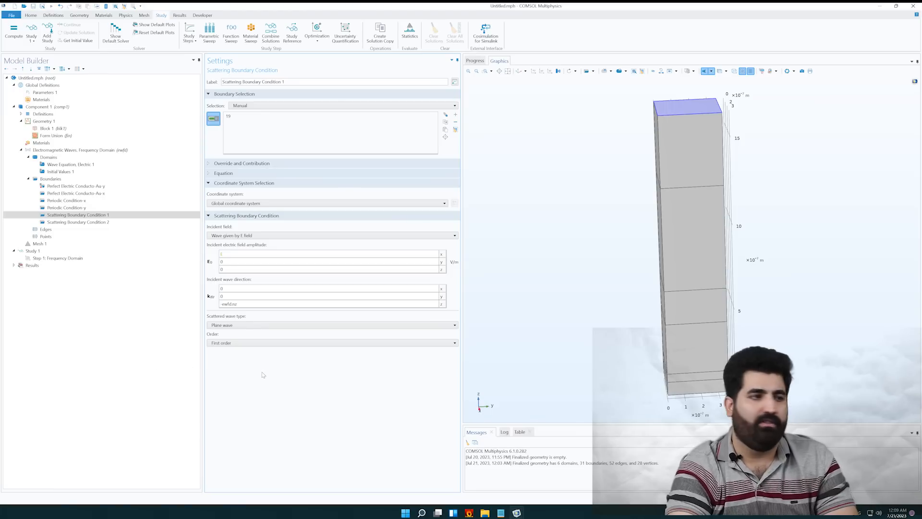
left_click(75, 222)
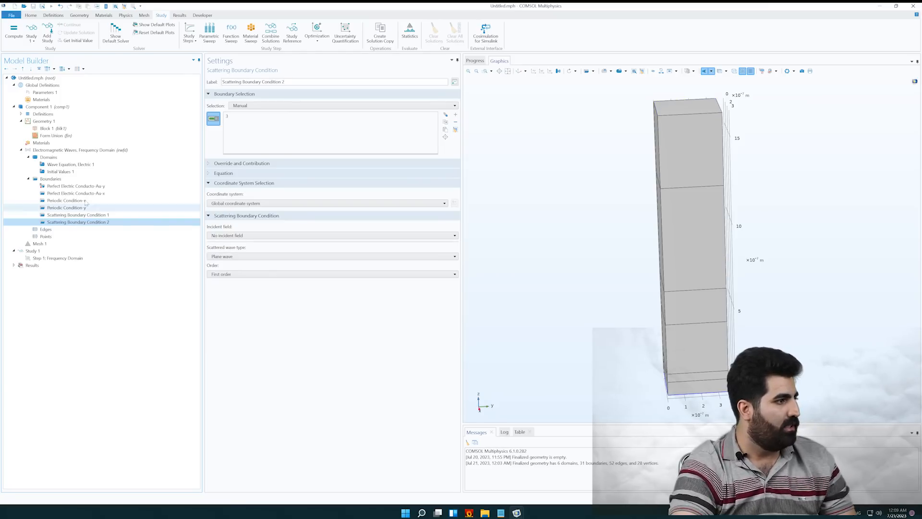
left_click(71, 187)
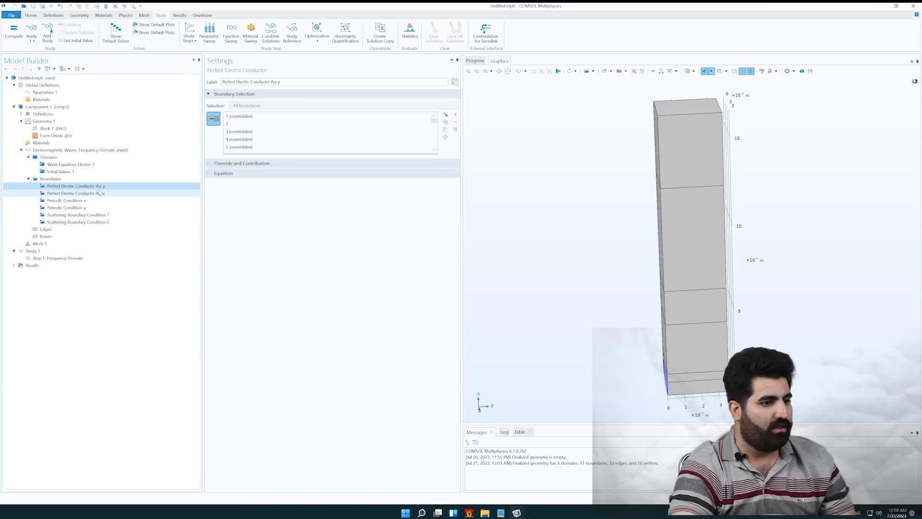
left_click_drag(606, 300, 635, 389)
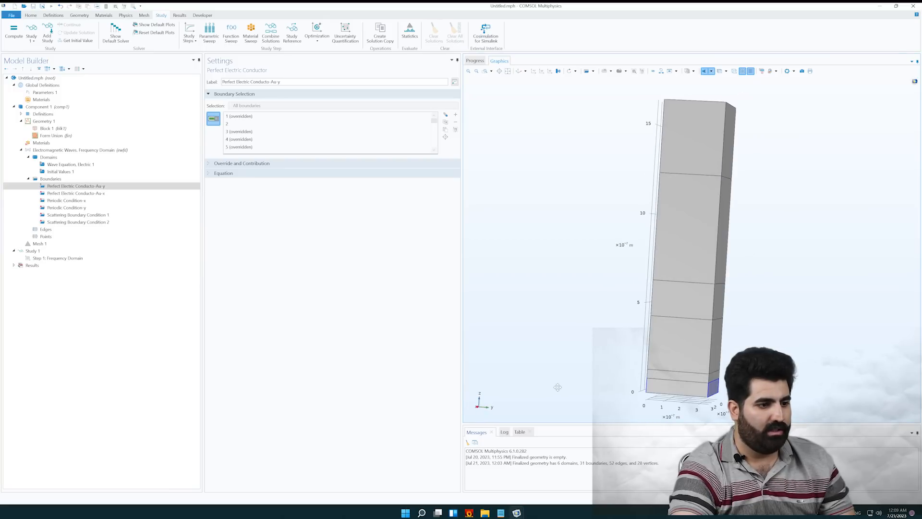
left_click_drag(658, 242, 704, 167)
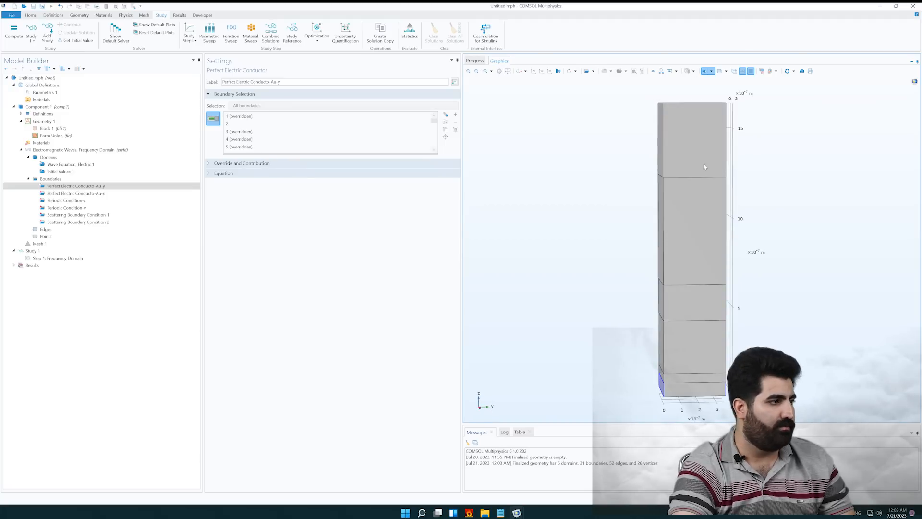
left_click(63, 208)
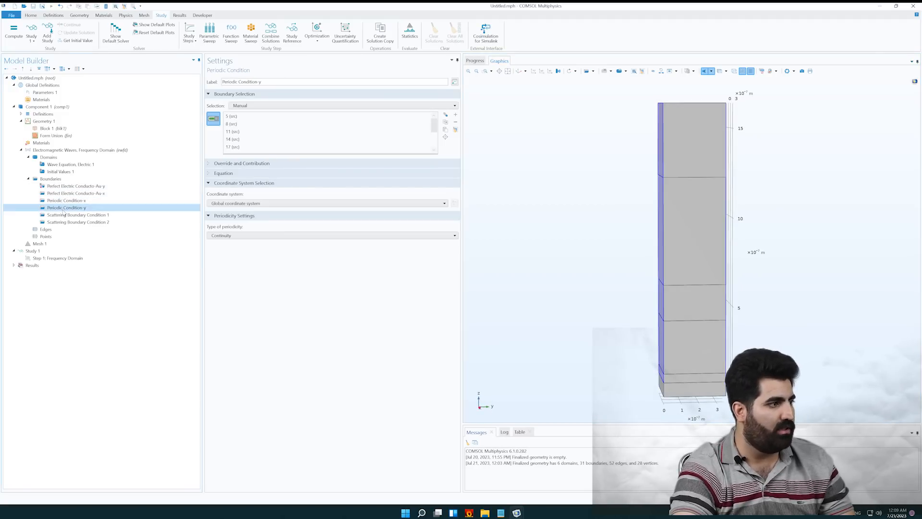
left_click(67, 222)
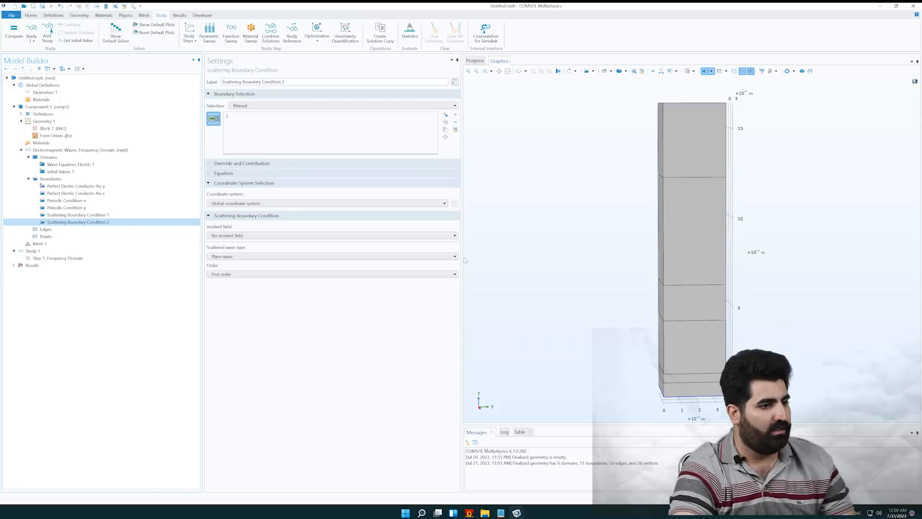
mouse_move(570, 261)
left_mouse_down()
mouse_move(566, 248)
mouse_move(571, 258)
left_mouse_up()
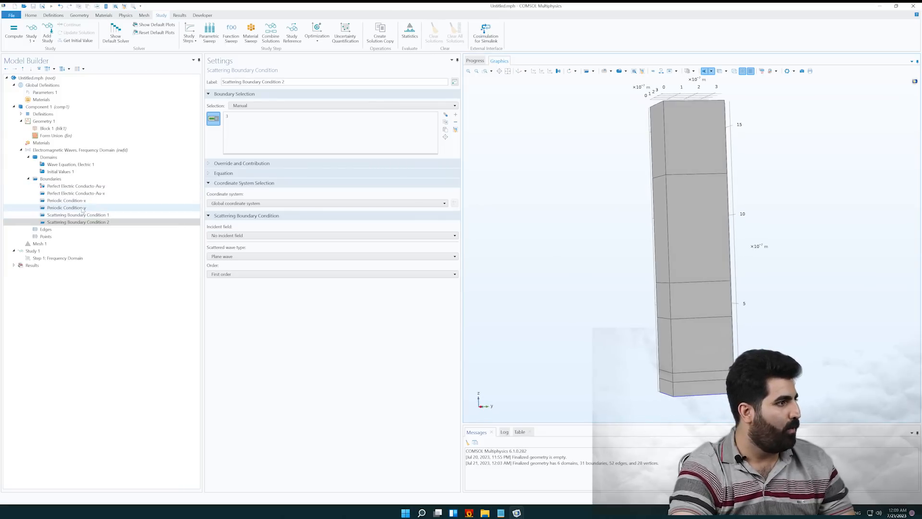
Add a Variables node to the definitions of Component 1 and name its first variable E
left_click(20, 114)
right_click(50, 114)
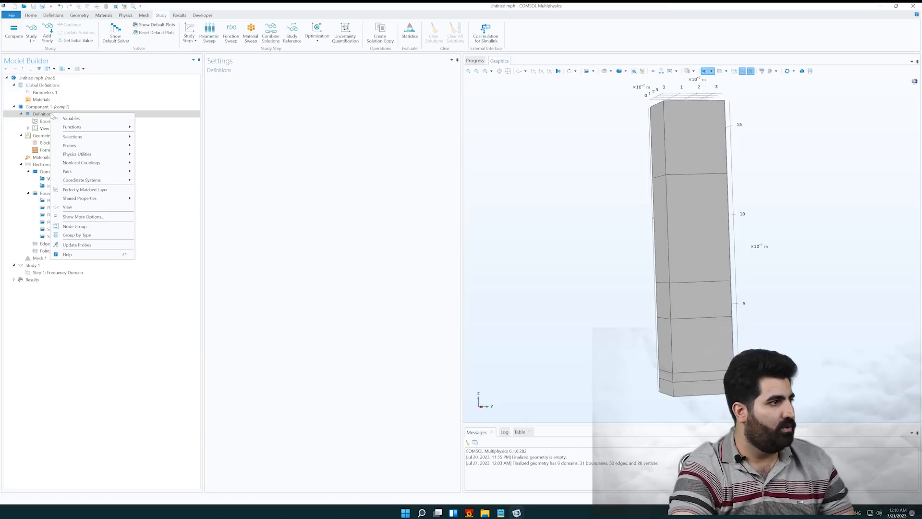
left_click(65, 118)
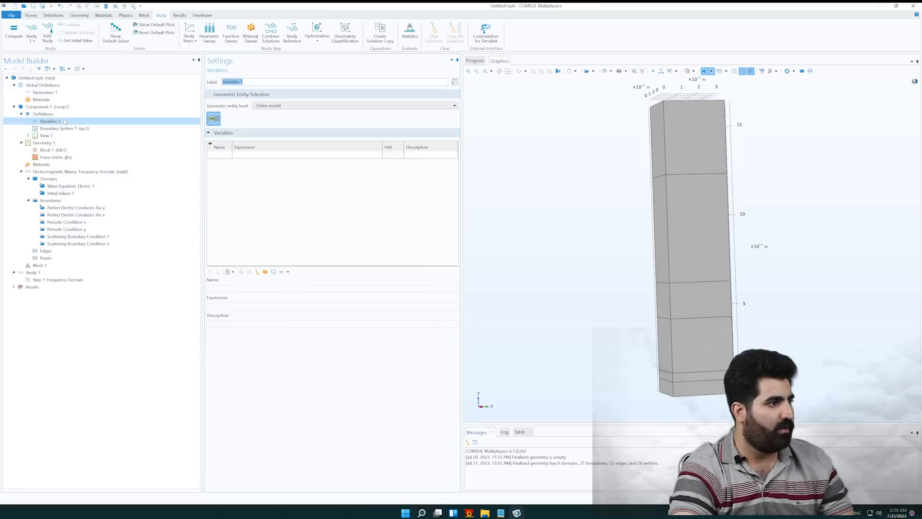
left_click(224, 155)
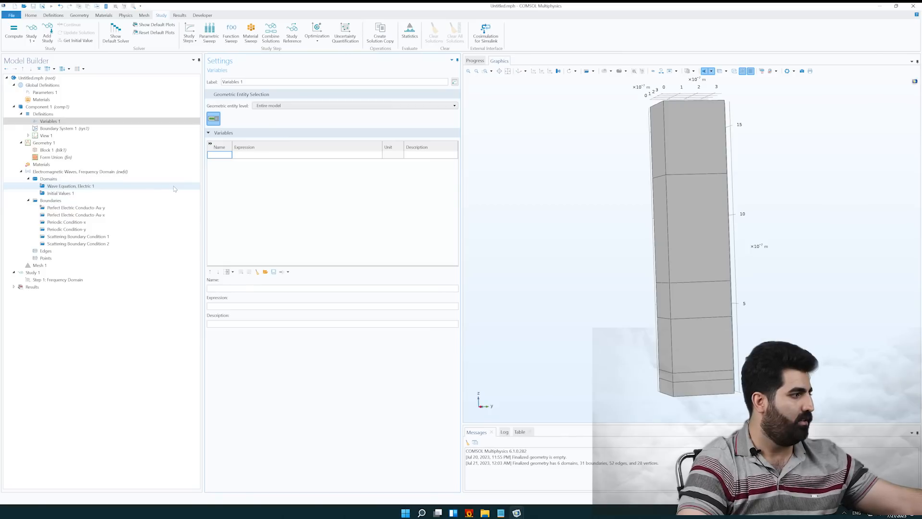
left_click(228, 154)
type("e")
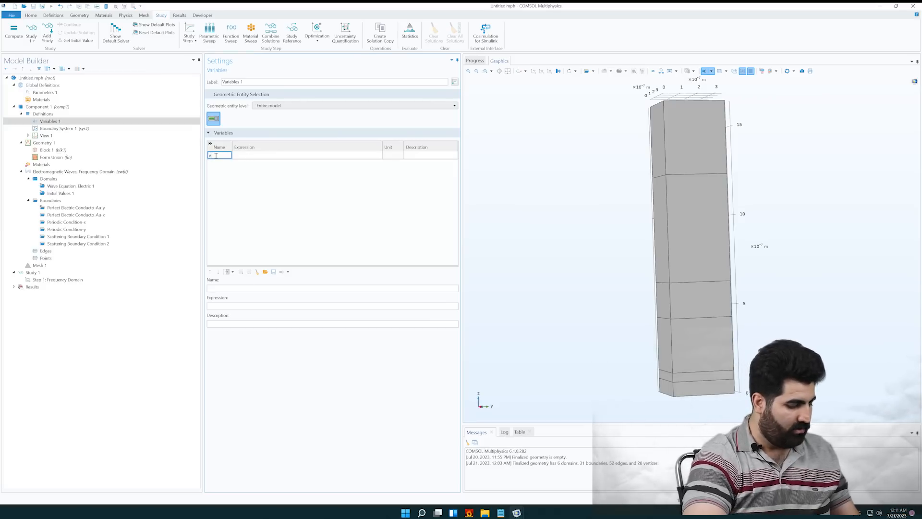
type("l")
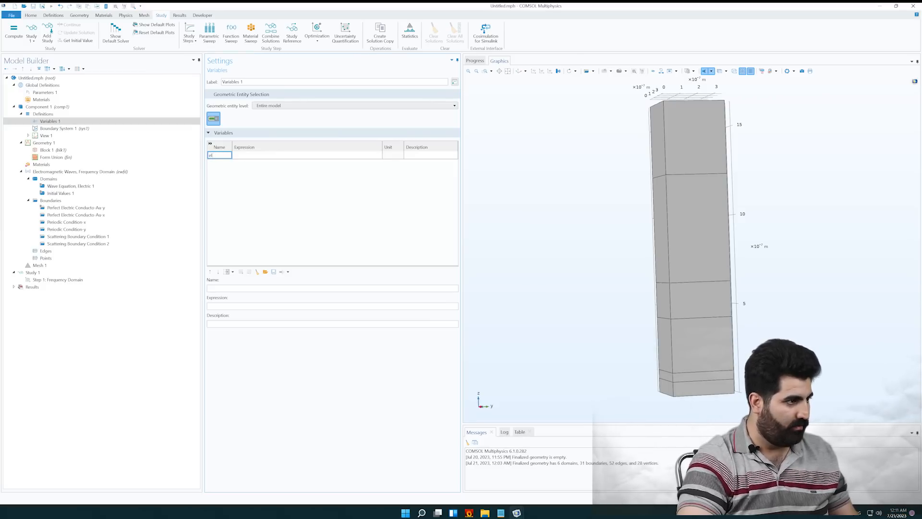
key("ctrl+a")
type("E")
Define variable E with the expression (2*I*epsilon_0/c_const)^2
left_click(249, 156)
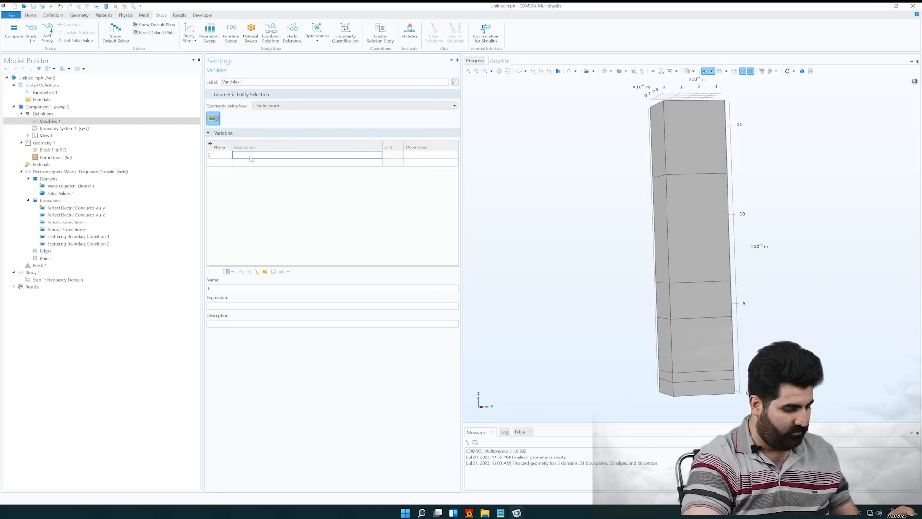
type("(")
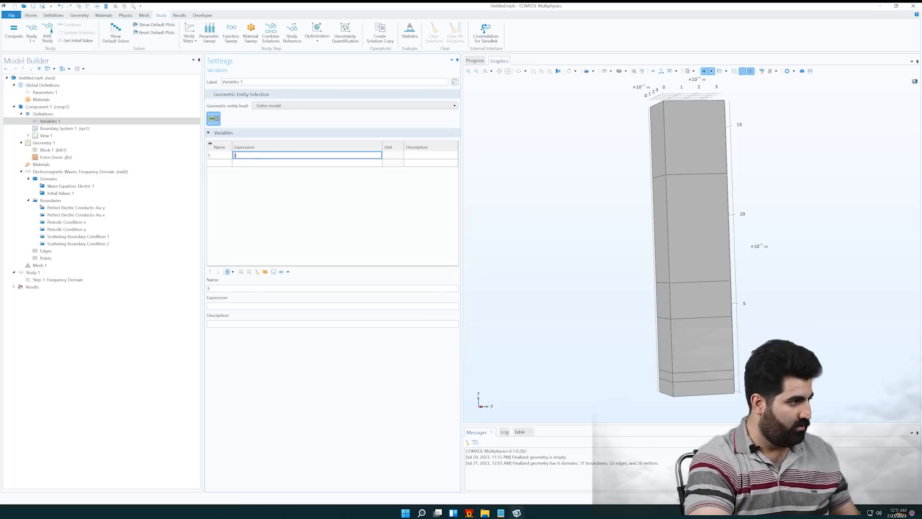
type("2")
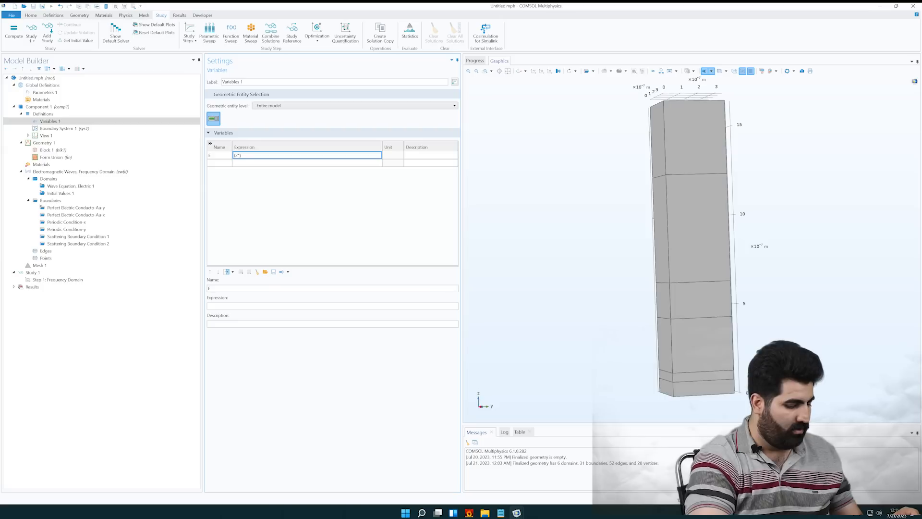
type("*1")
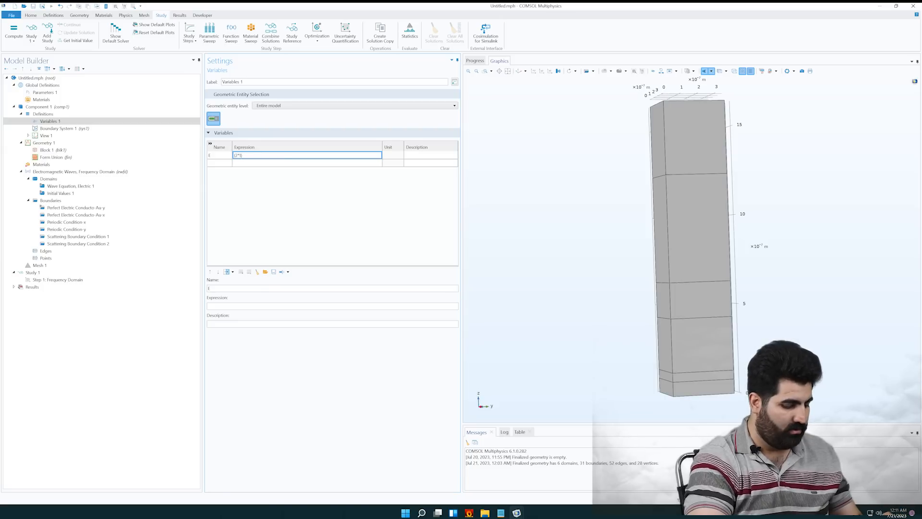
type("*")
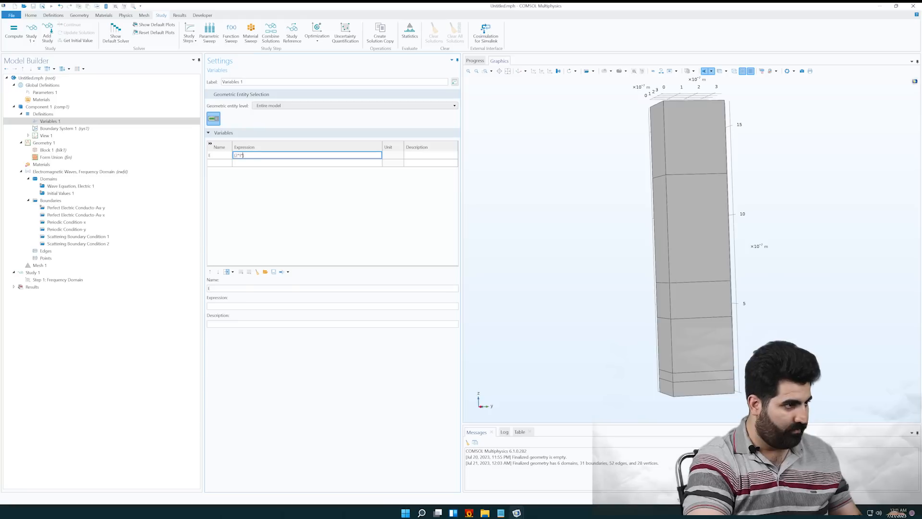
type("E")
key("BackSpace")
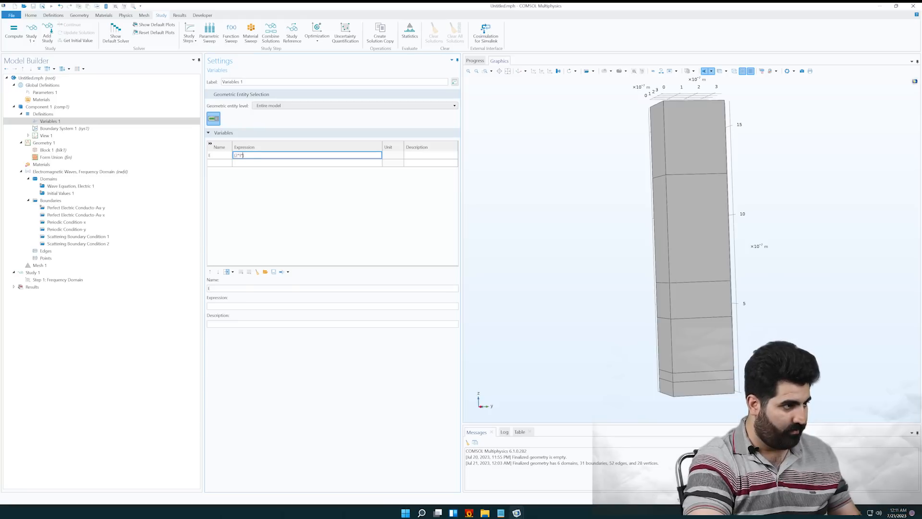
type("eps")
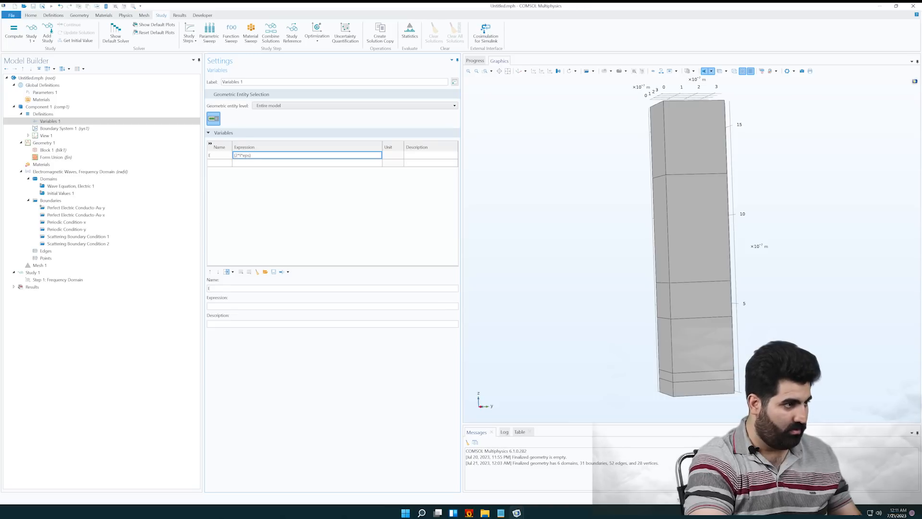
type("ilon_0")
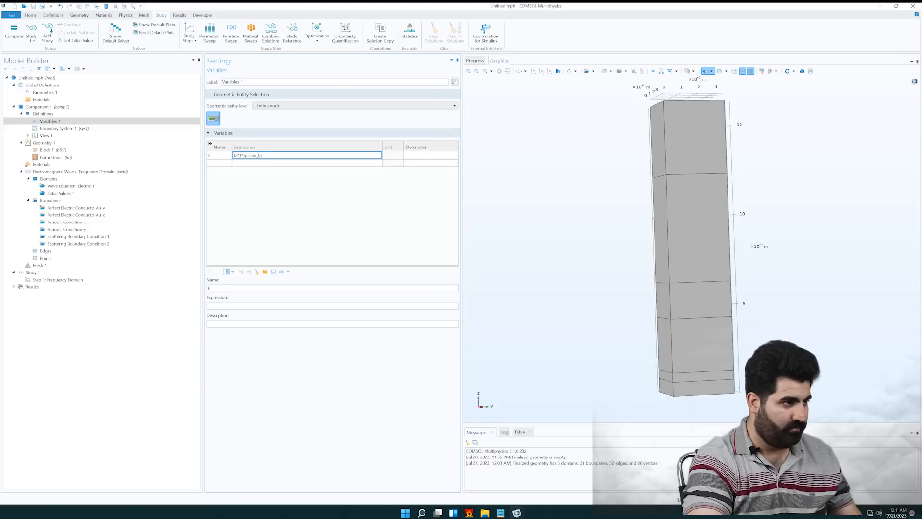
type("/c_const")
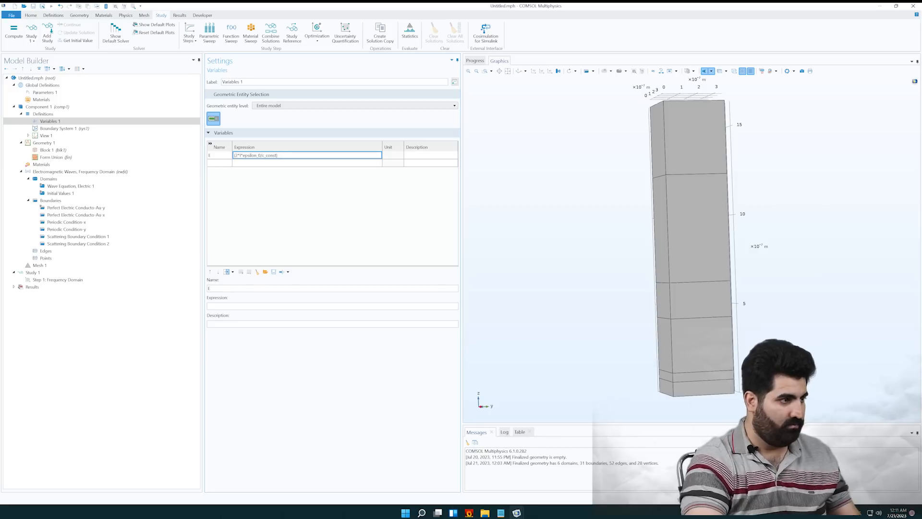
type("^2")
key("Return")
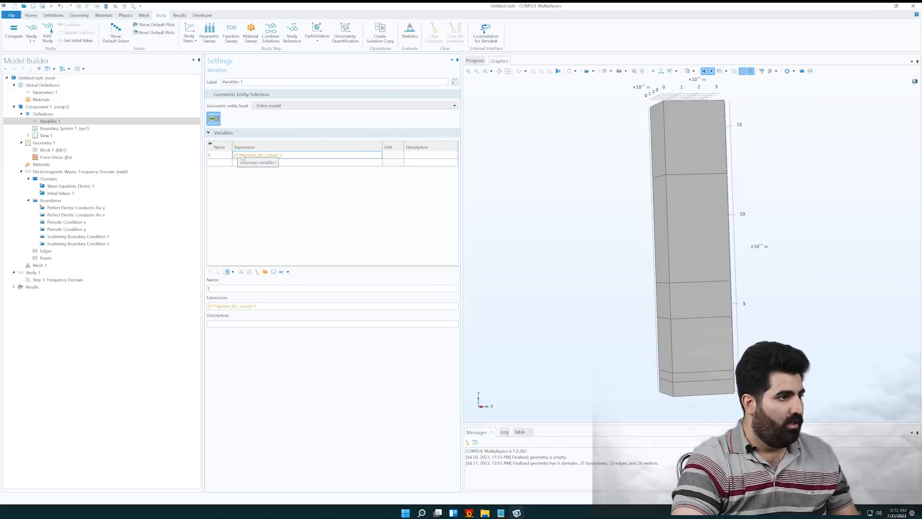
Add a variable I with the expression integrate(Phi_AM,lda0,lda0,lda0+step)
left_click(214, 164)
left_click(214, 163)
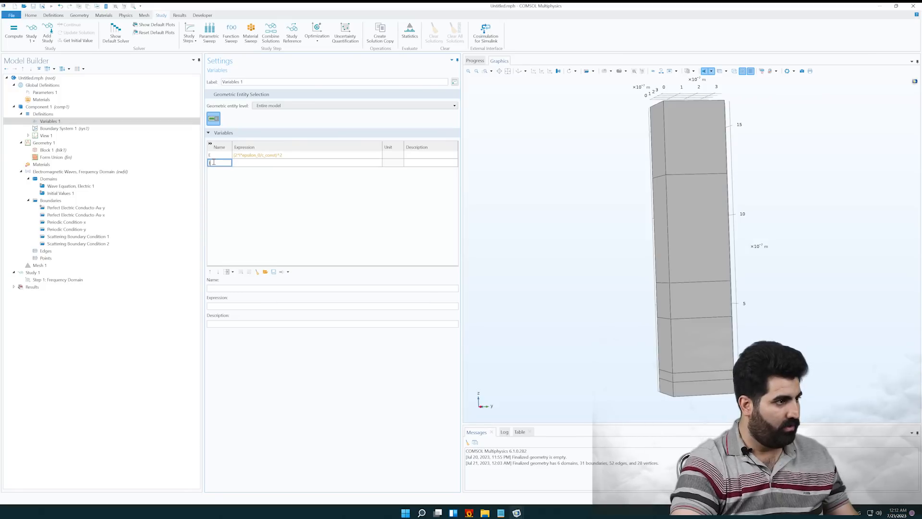
type("l")
left_click(260, 164)
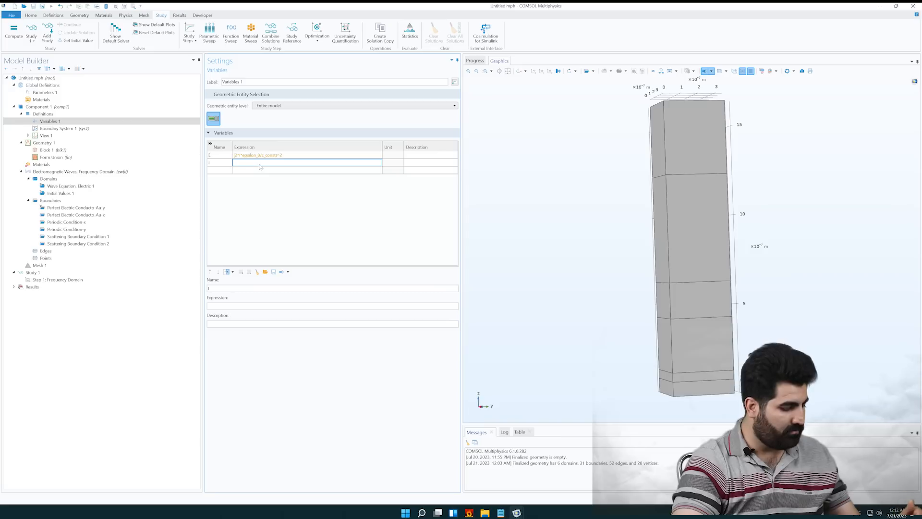
left_click(259, 163)
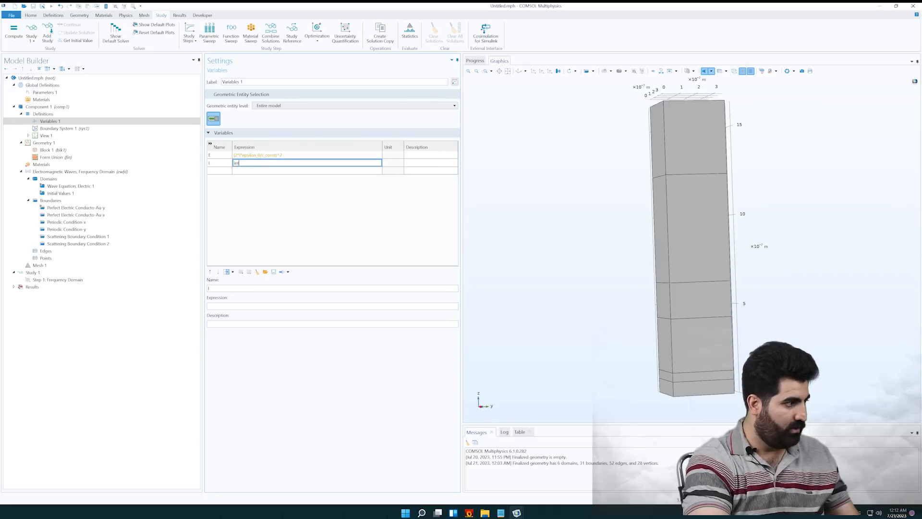
type("integrate")
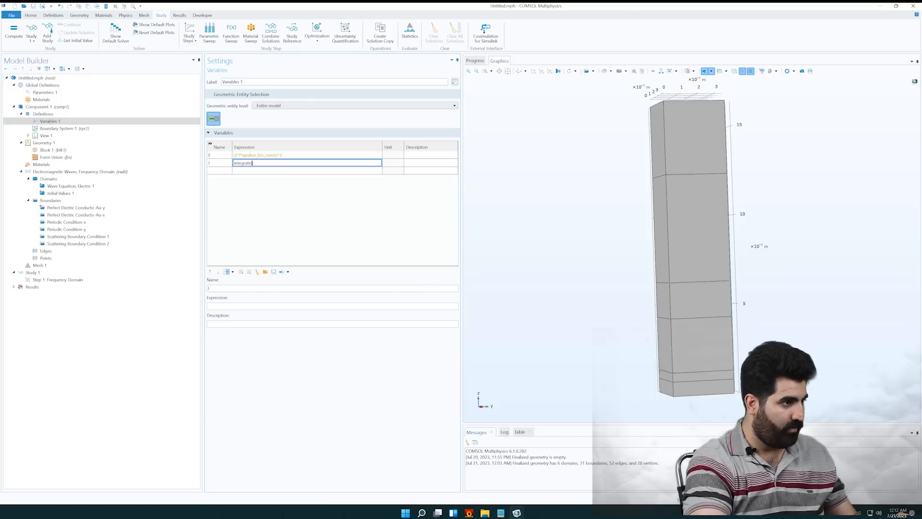
type("Phi_AM")
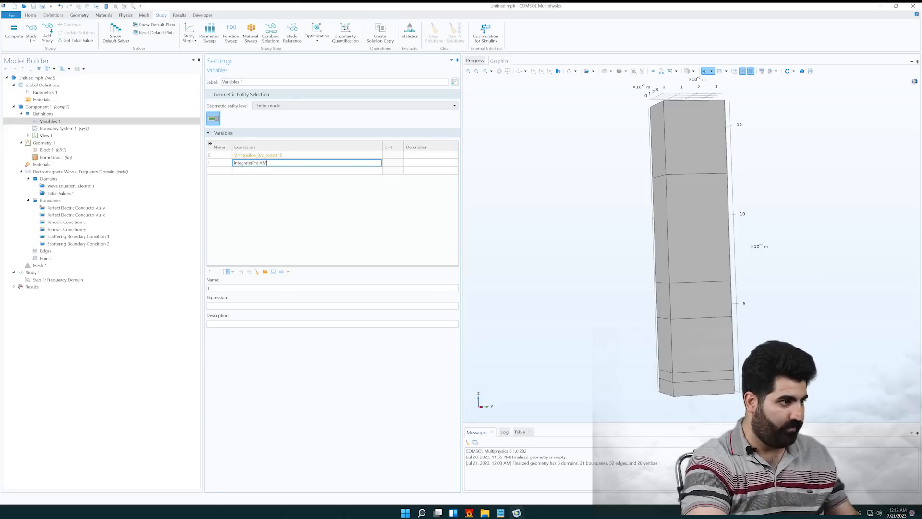
type("da0,lda0,")
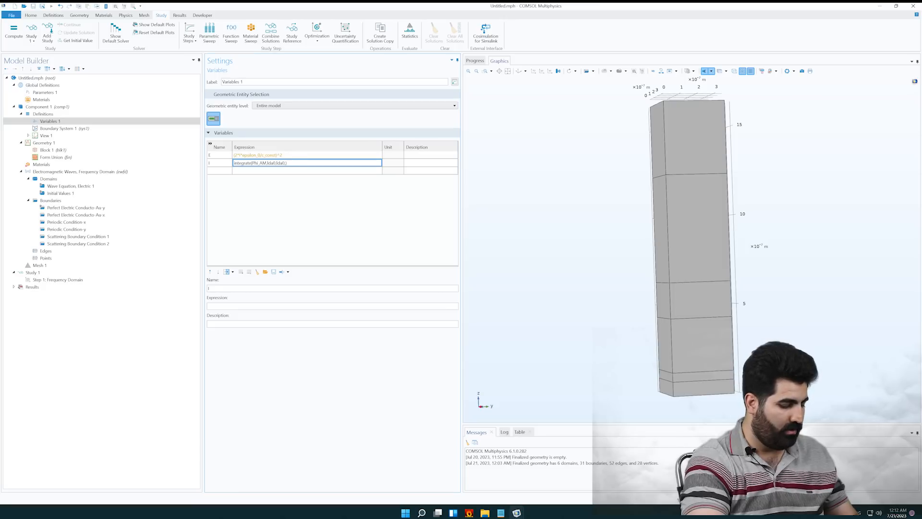
type("lda0+step")
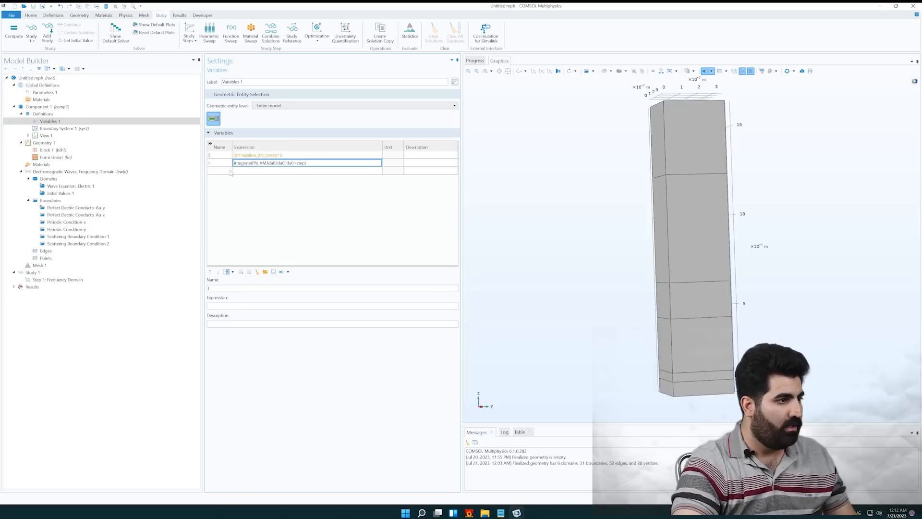
left_click(252, 172)
Examine the integrand, integration variable and limits in the expression of variable I
left_click(255, 156)
left_click(257, 163)
left_click(259, 164)
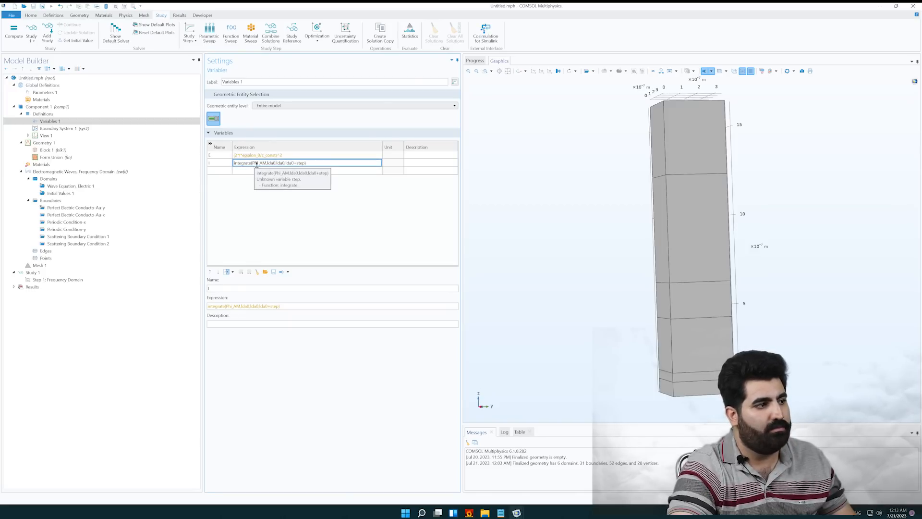
double_click(282, 163)
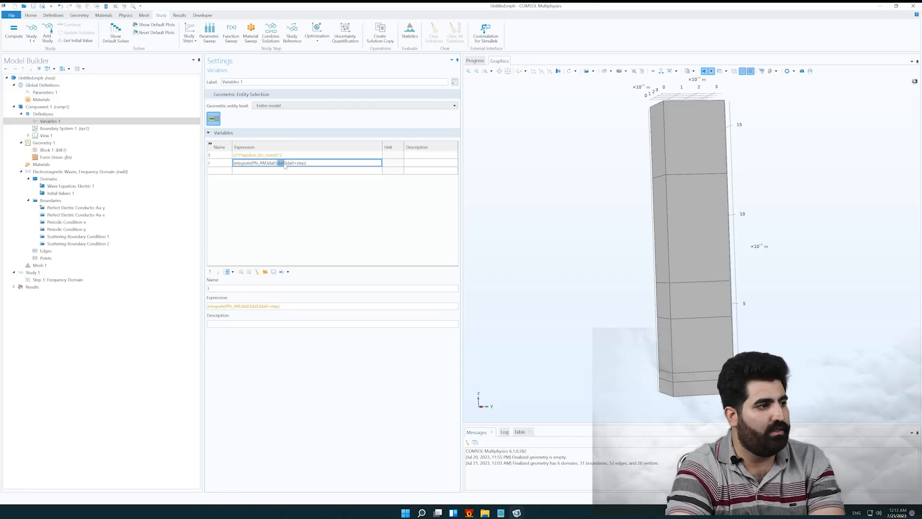
left_click(294, 163)
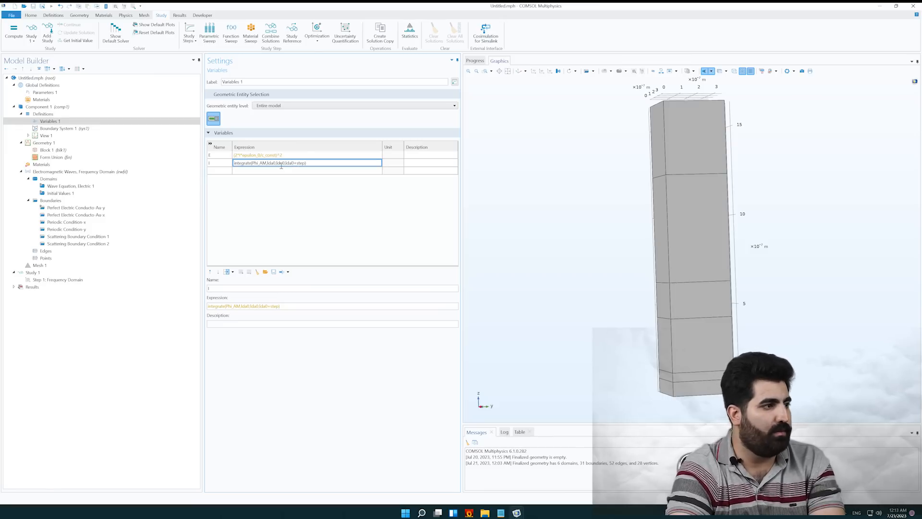
left_click(241, 172)
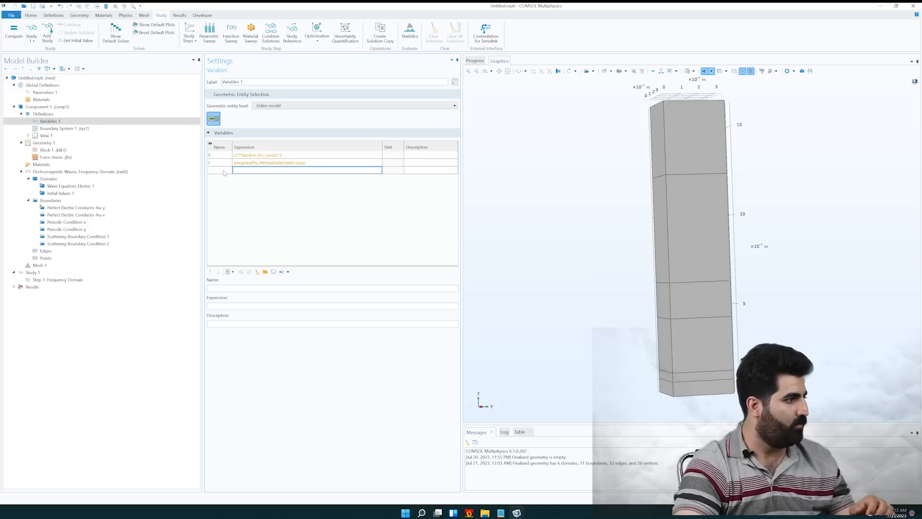
Add a variable Phi_AM with the expression phi_AM(lda0)
left_click(224, 171)
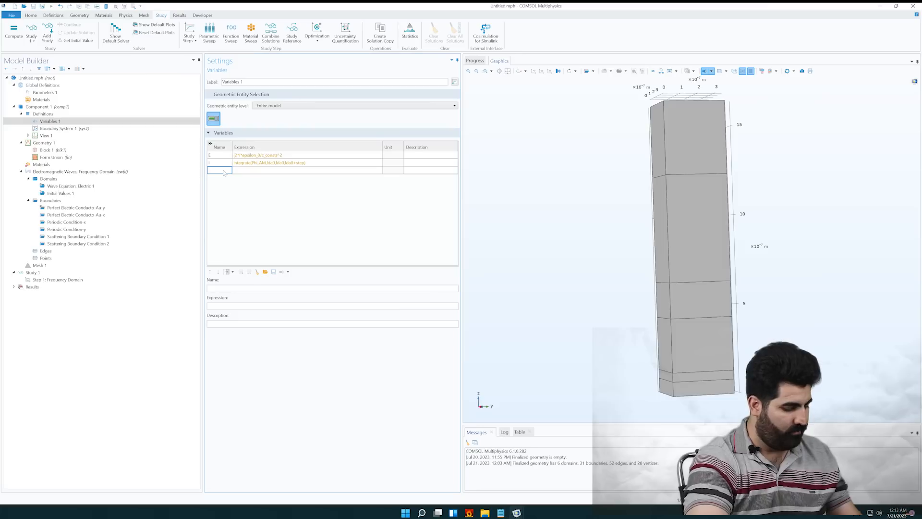
type("Phi_AM")
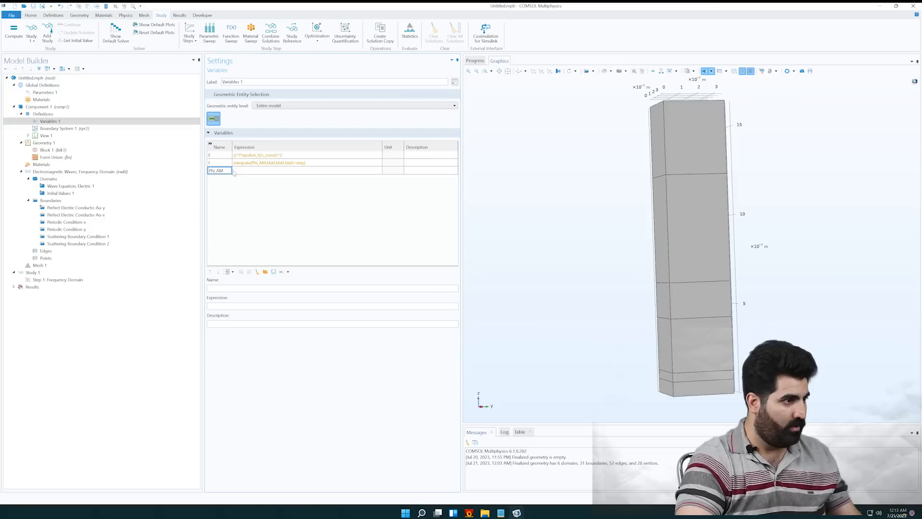
left_click(238, 171)
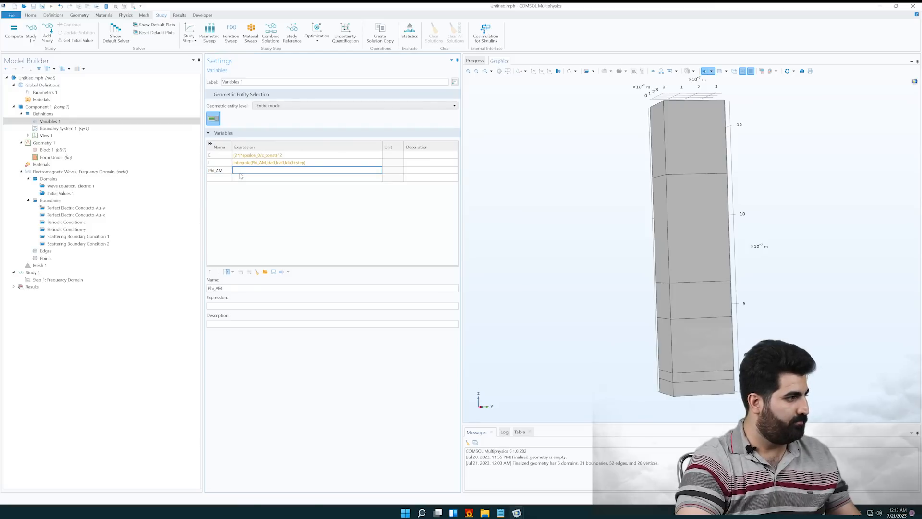
type("phi")
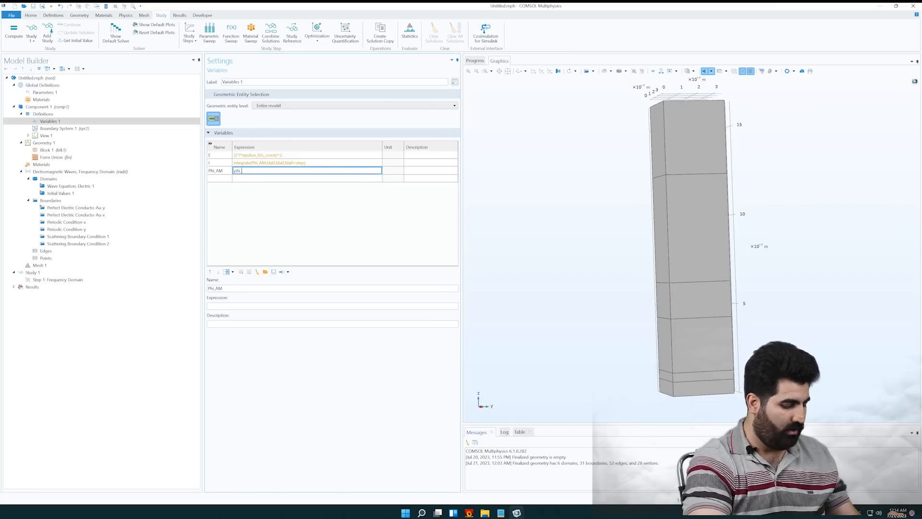
type("_AM(")
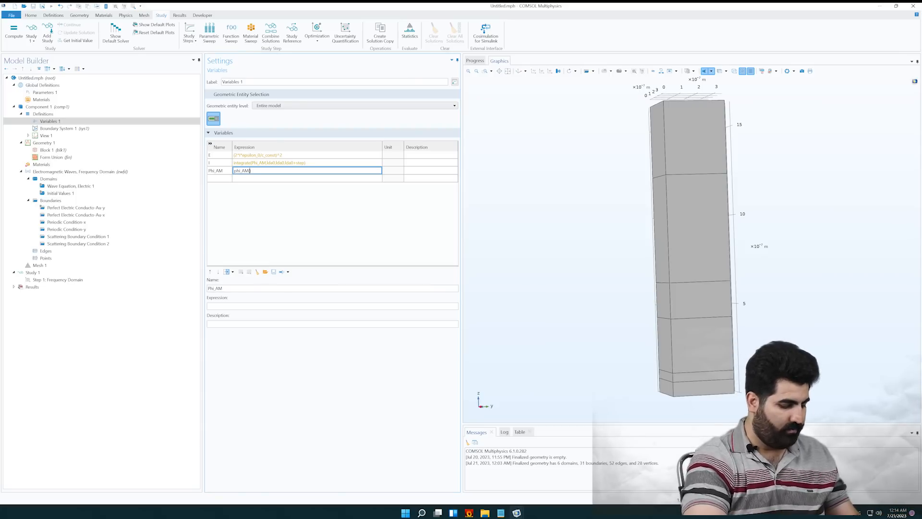
type("lda0")
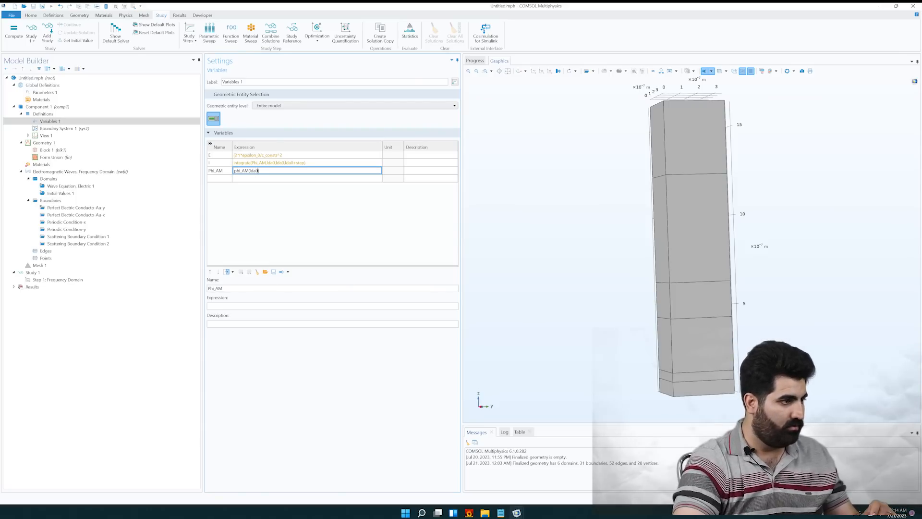
left_click(243, 178)
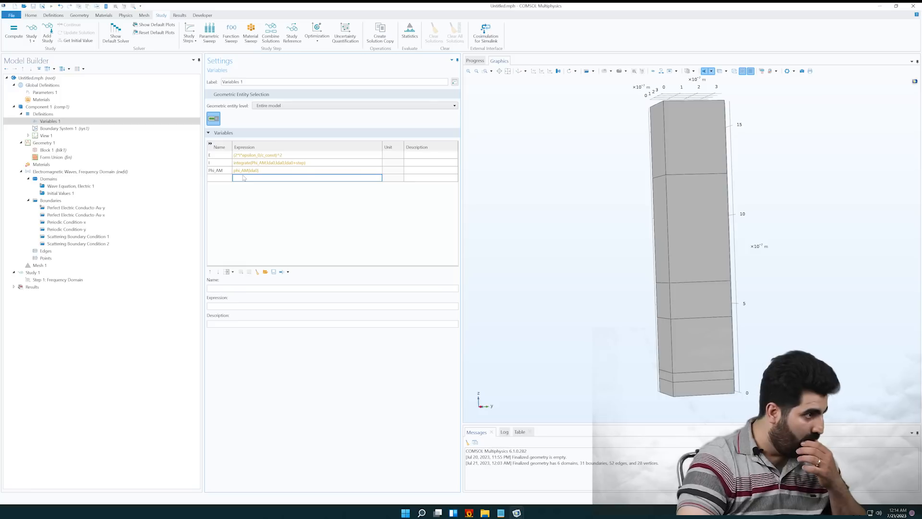
left_click(262, 172)
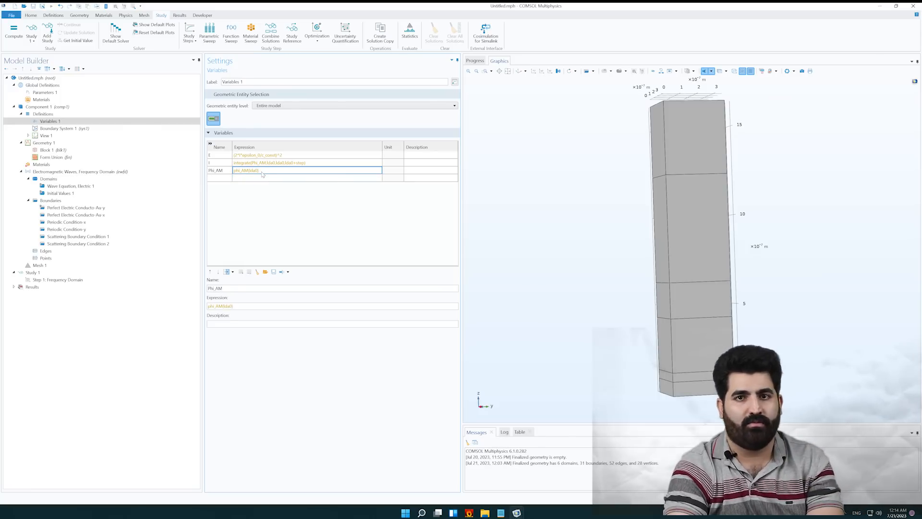
Add an Interpolation function to the definitions of Component 1
left_click(38, 115)
right_click(38, 115)
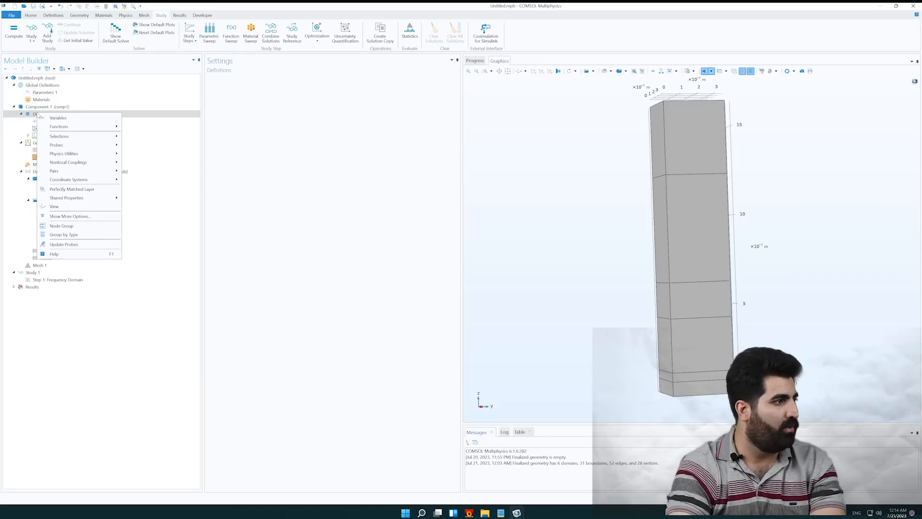
mouse_move(114, 129)
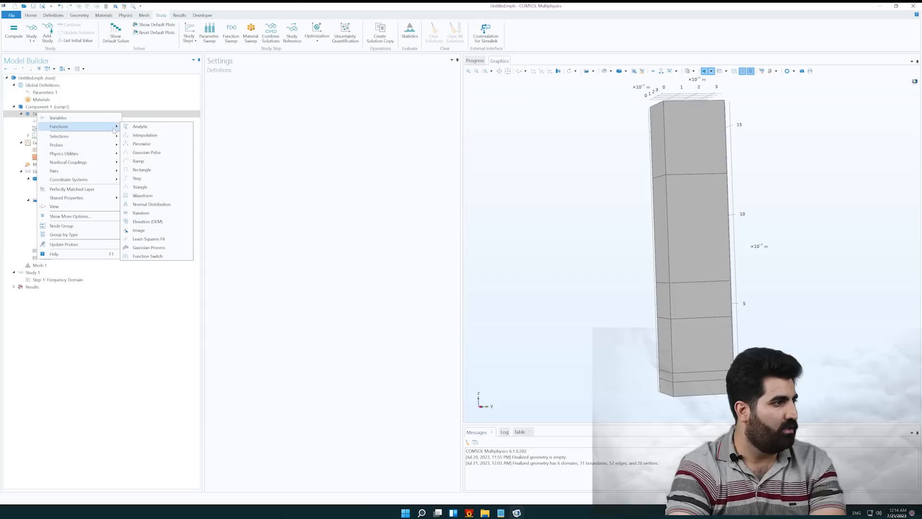
left_click(142, 136)
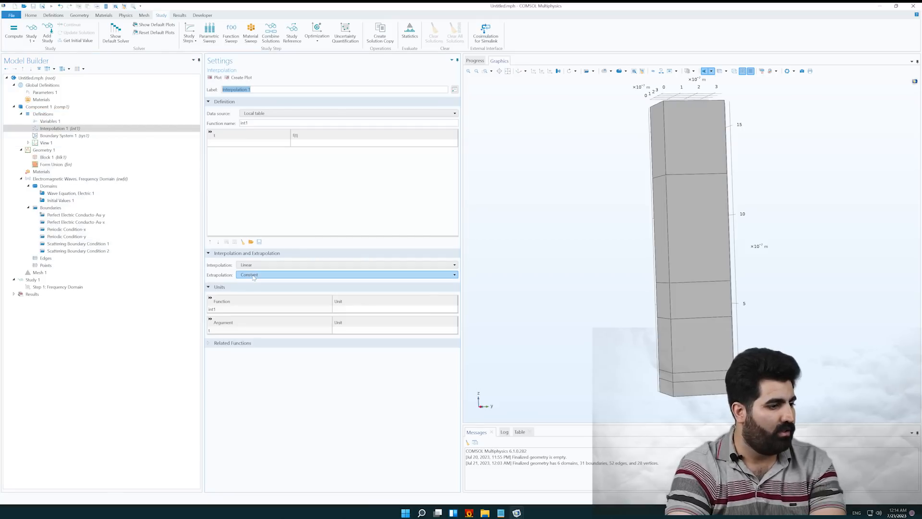
Copy the full phi_AM1.5G interpolation table from the 3D Perovskite solar cell simulation_Validation model into Interpolation 1 of the untitled model
mouse_move(516, 512)
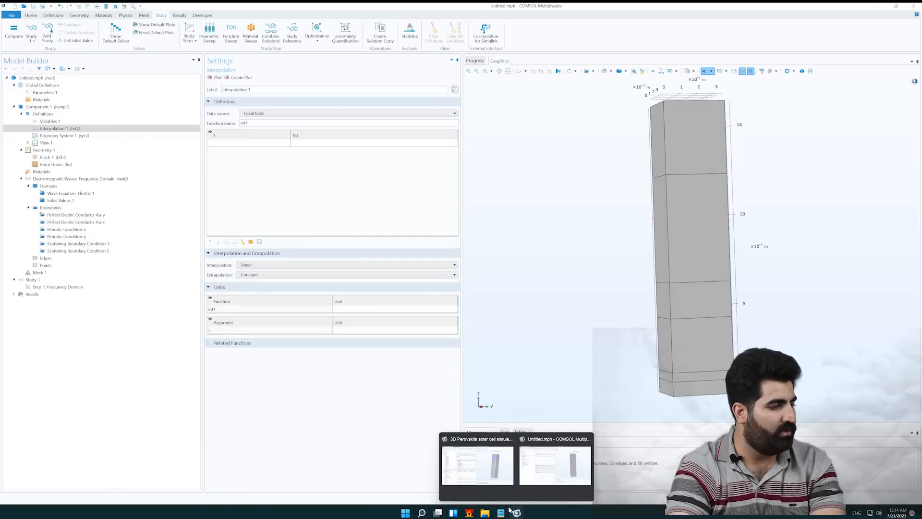
left_click(484, 471)
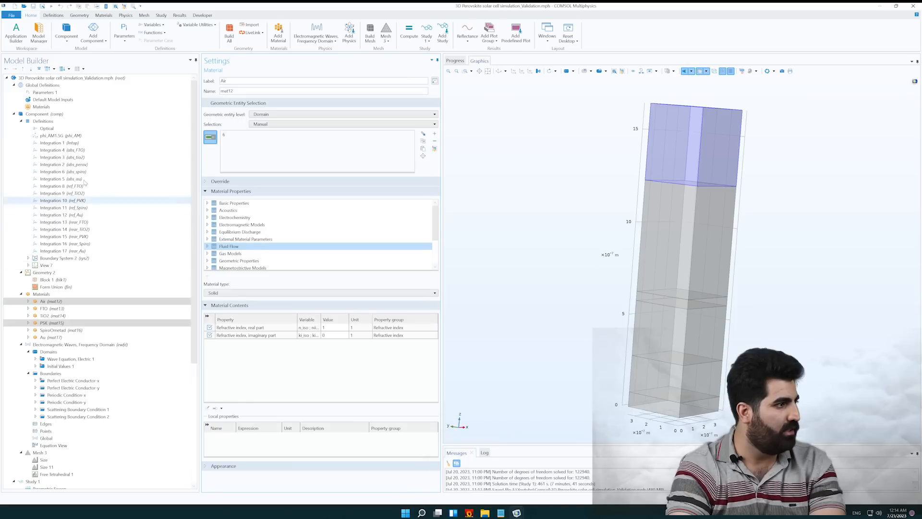
left_click(77, 136)
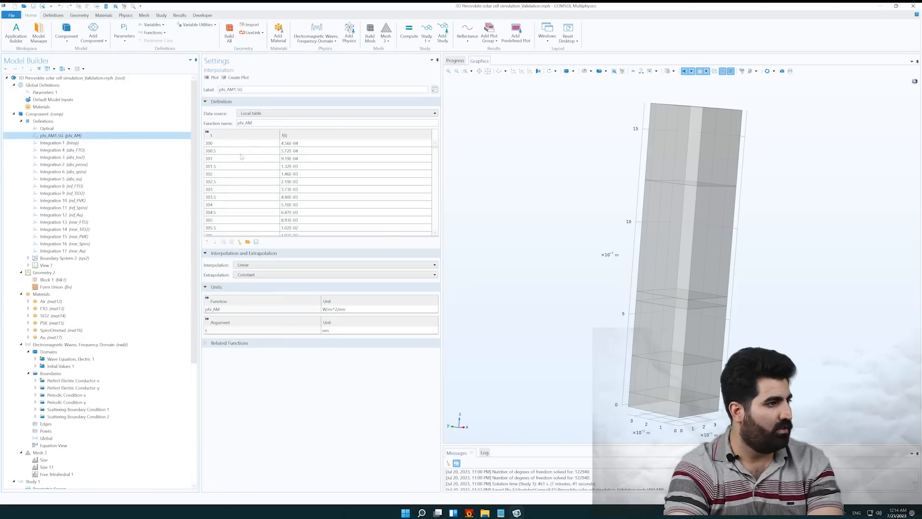
left_click(250, 146)
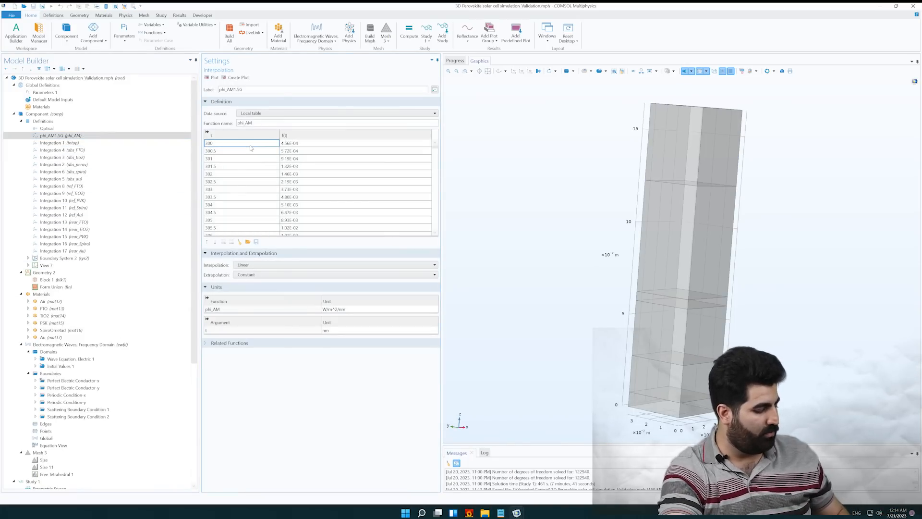
key("ctrl+a")
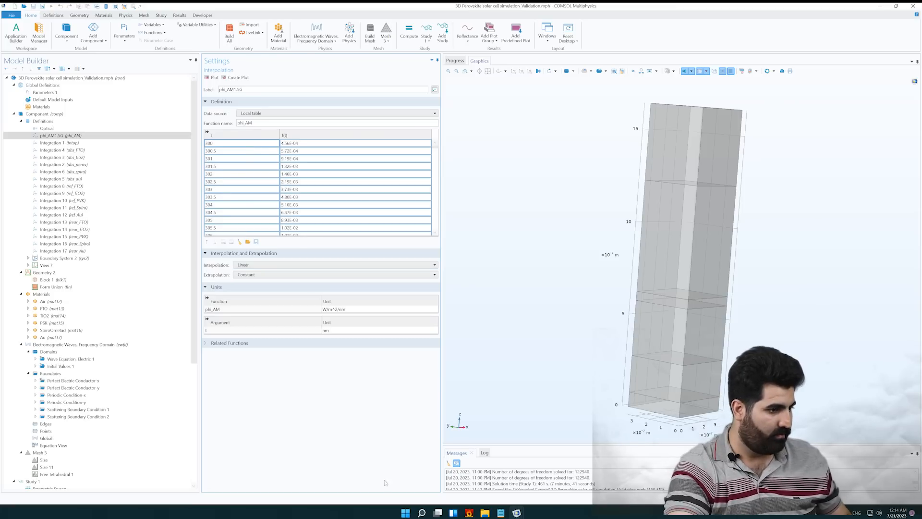
mouse_move(516, 513)
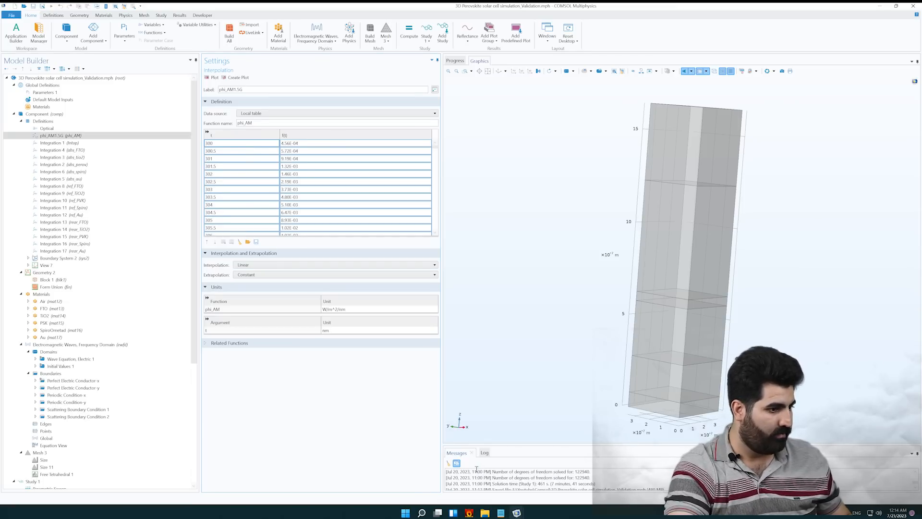
left_click(539, 470)
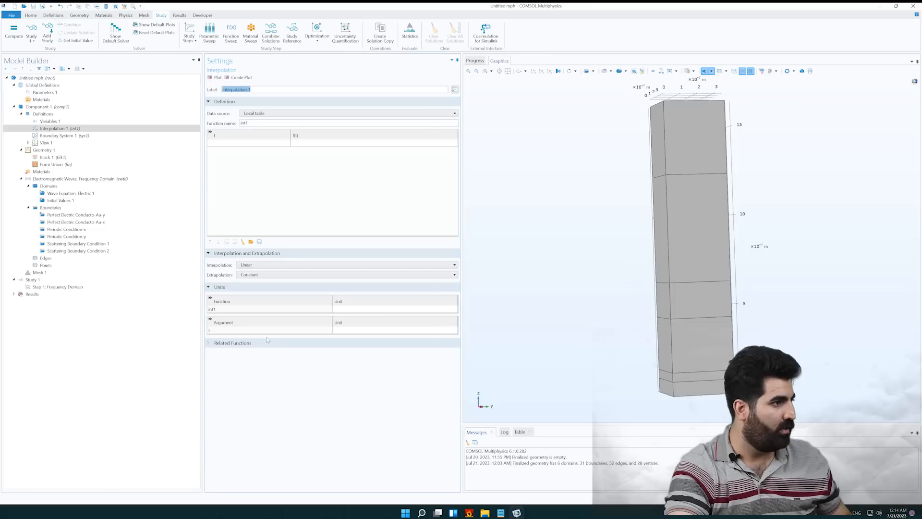
left_click(231, 143)
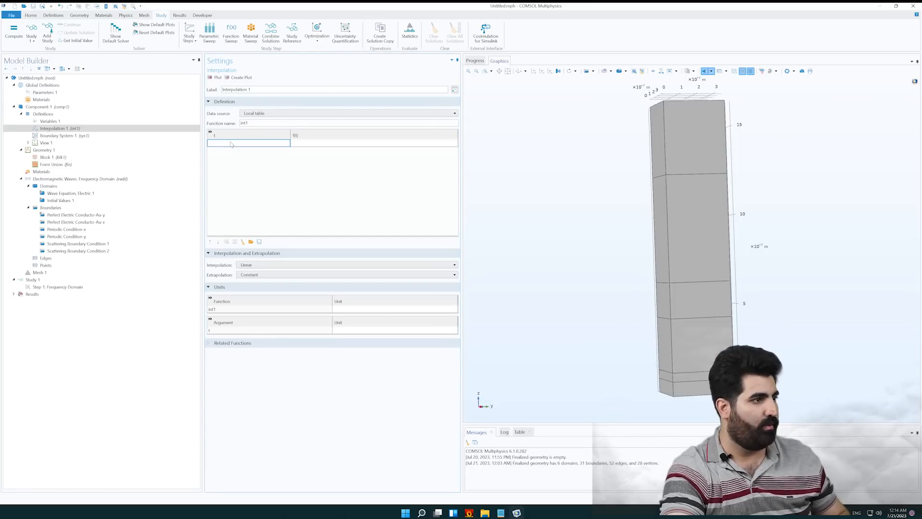
key("ctrl+v")
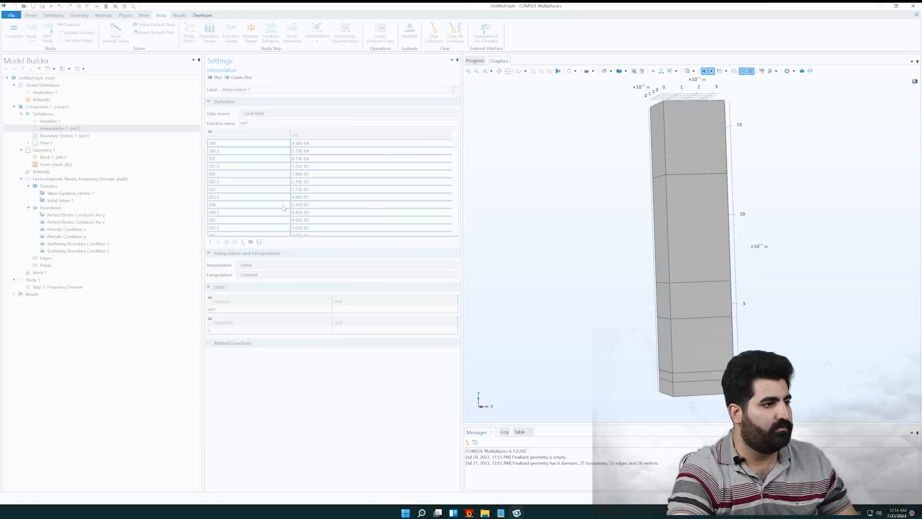
Set the interpolation's argument unit to nm and its function unit to W/m^2/nm
left_click(343, 310)
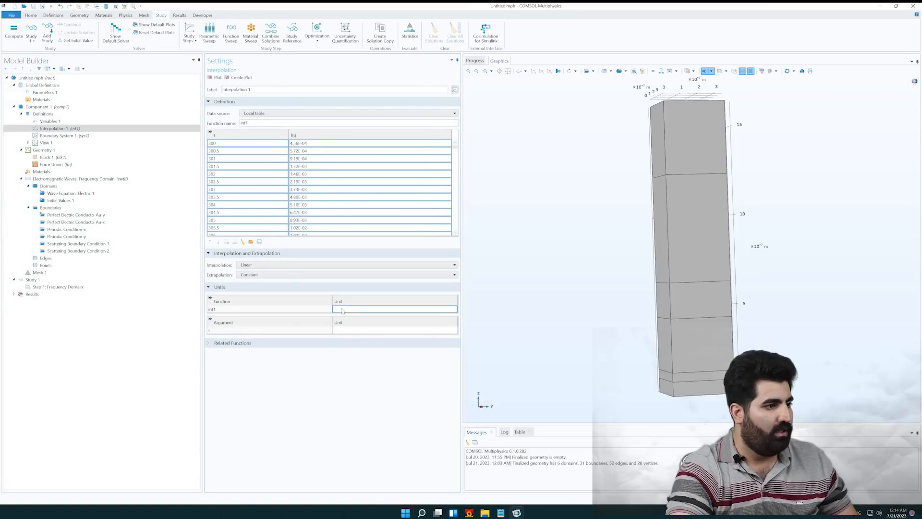
left_click(346, 331)
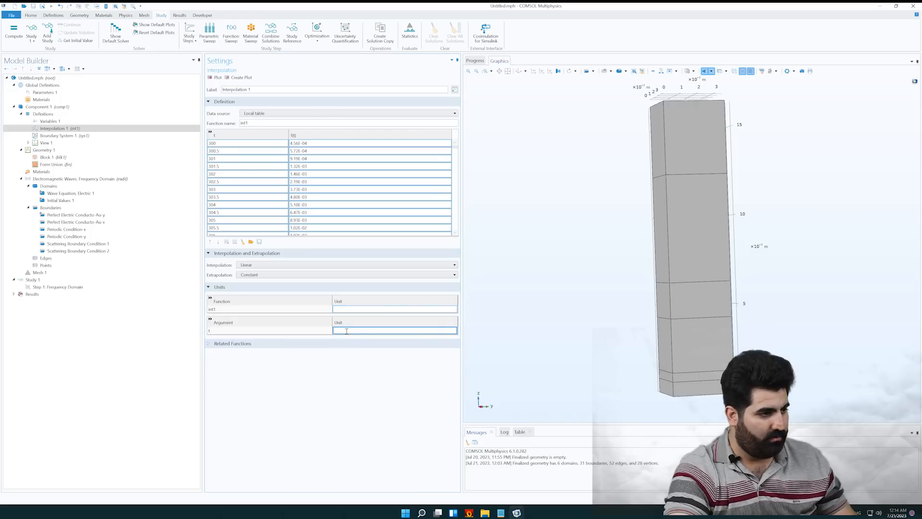
type("nm")
left_click(342, 310)
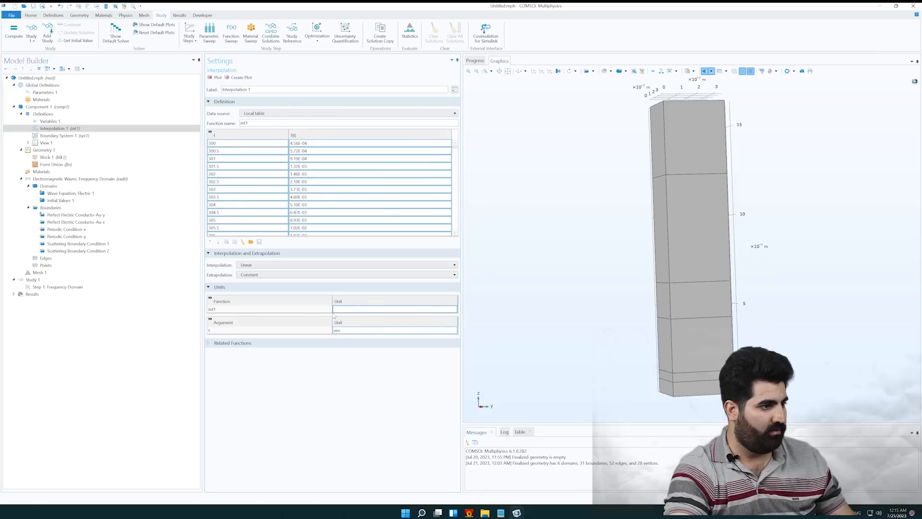
left_click(340, 309)
type("W")
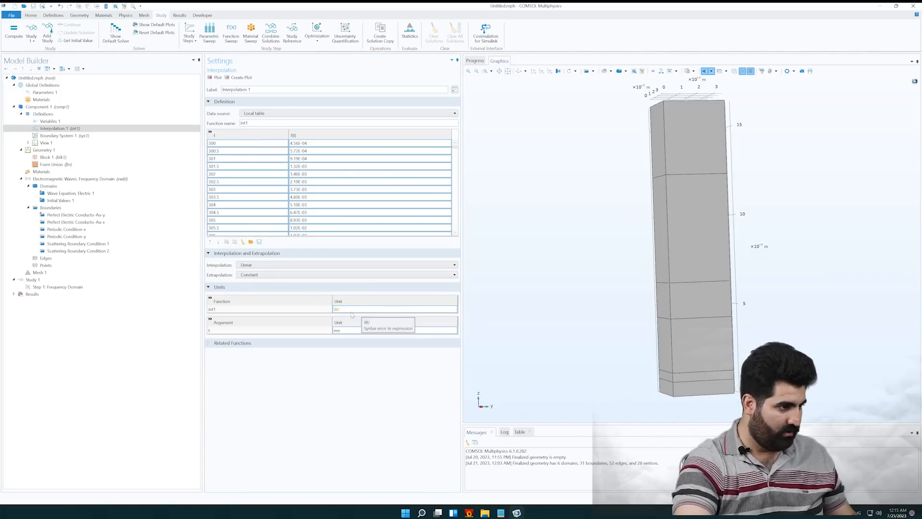
type("/")
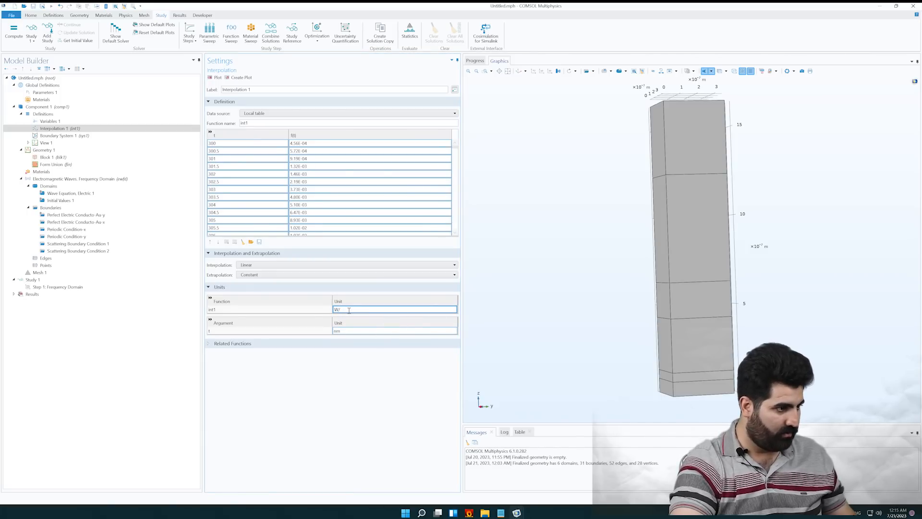
type("m^2/nm")
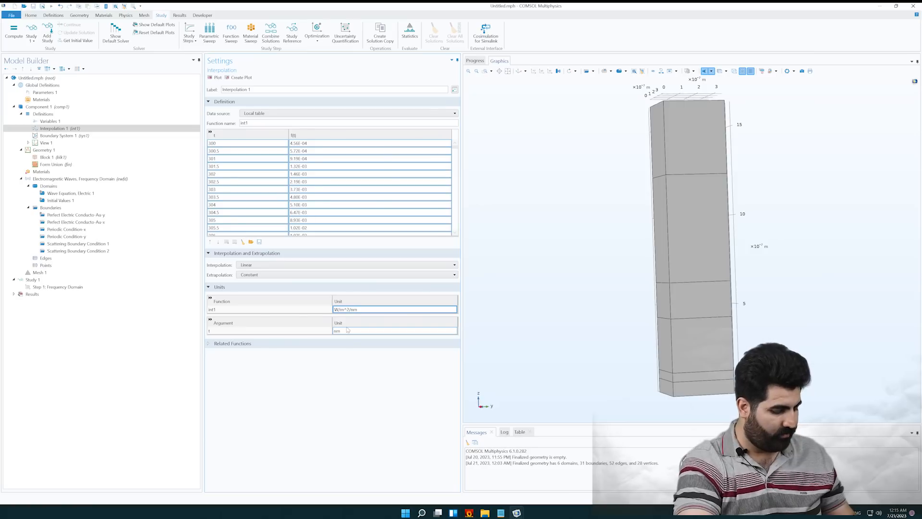
left_click(350, 330)
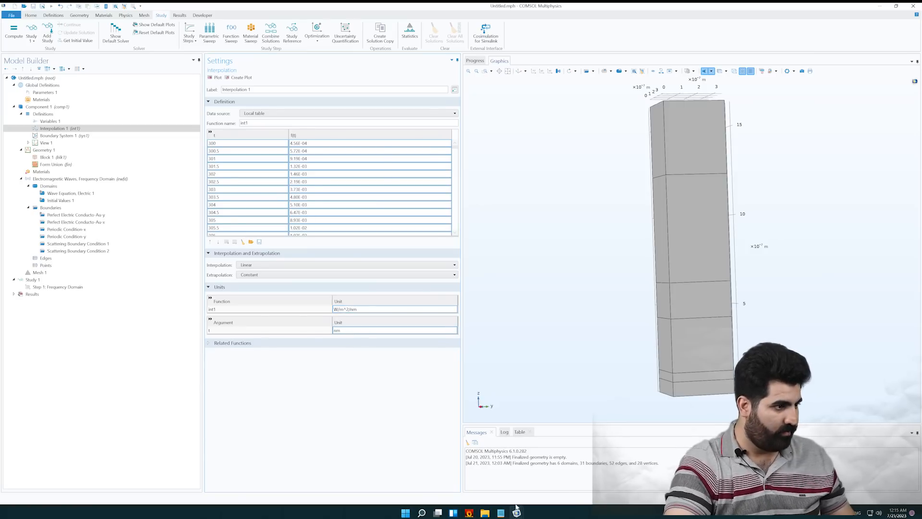
mouse_move(516, 512)
mouse_move(488, 479)
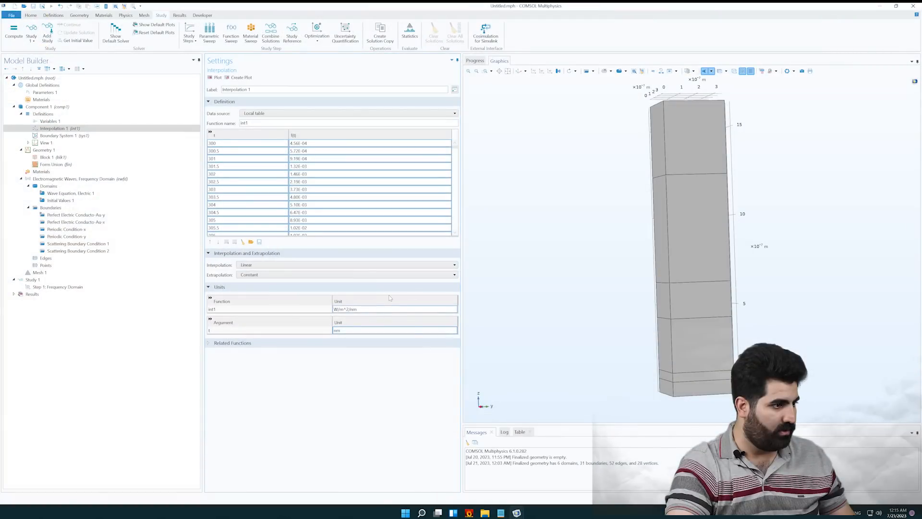
Name the interpolation function phi_AM to match the Phi_AM variable's expression, and label it phi_AM 1.5 G
left_click(81, 122)
left_click(250, 170)
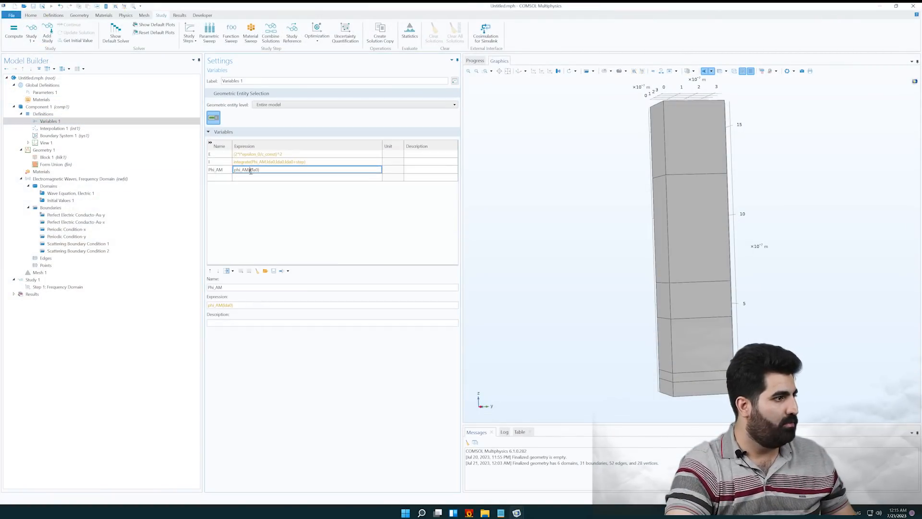
double_click(242, 170)
key("ctrl+c")
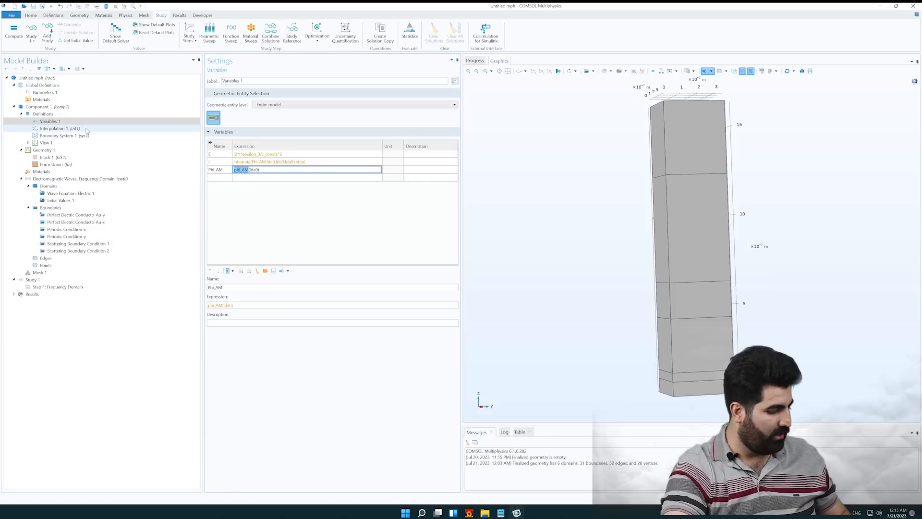
left_click(55, 128)
left_click_drag(258, 124, 236, 125)
key("ctrl+v")
left_click_drag(251, 90, 213, 93)
key("ctrl+v")
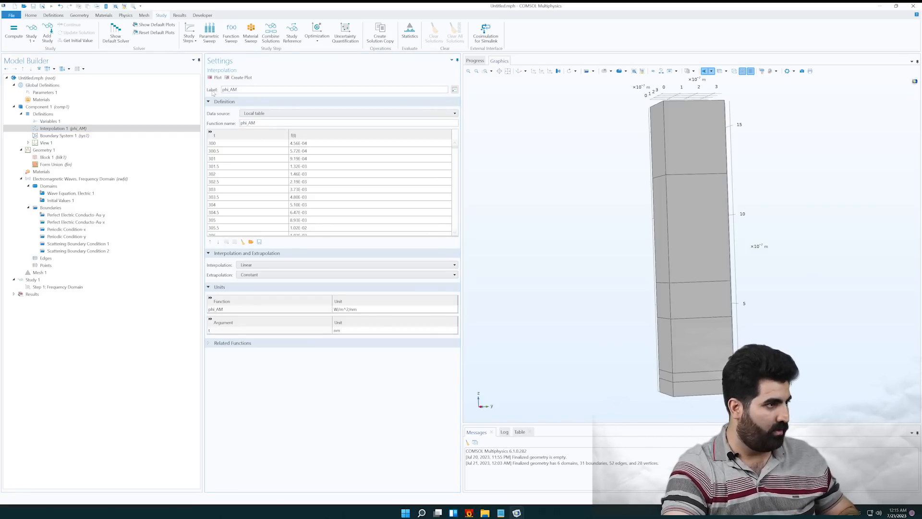
type("1.5 G")
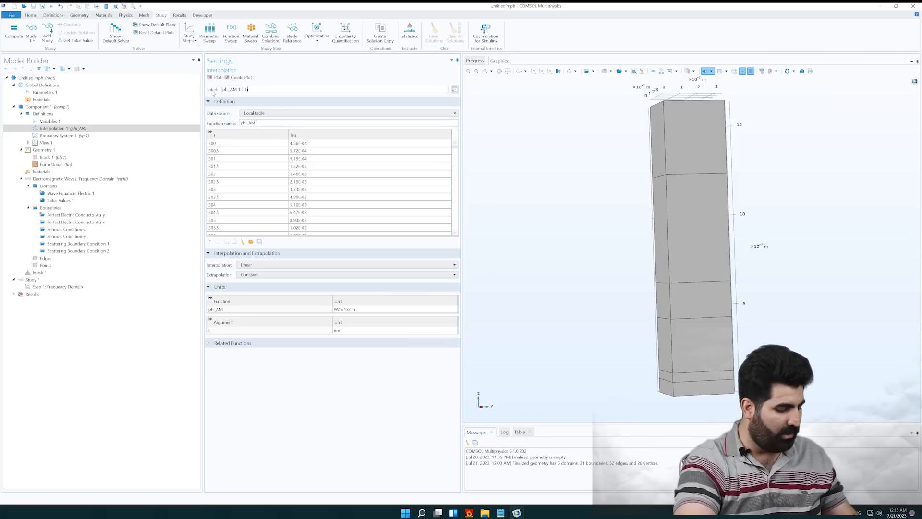
left_click(254, 123)
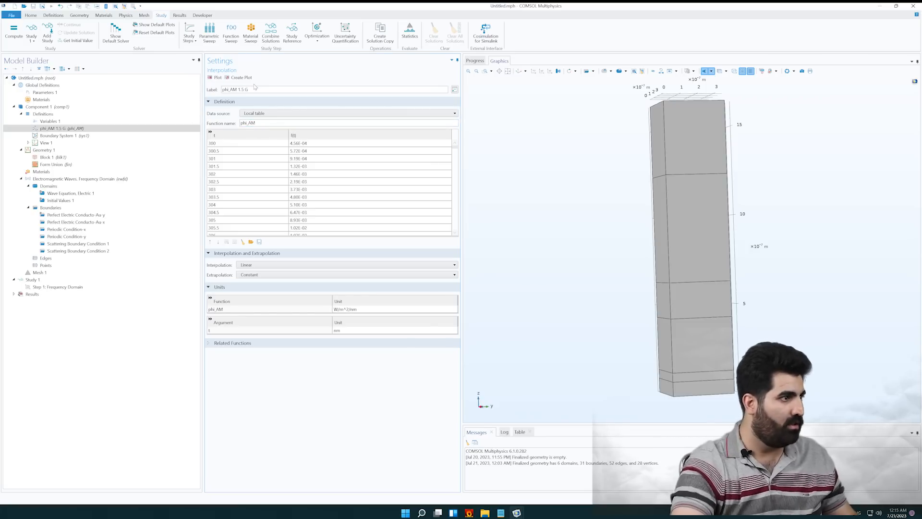
Add a global parameter named step, used in the integration limit of variable I, with the expression 10[nm]
left_click(49, 121)
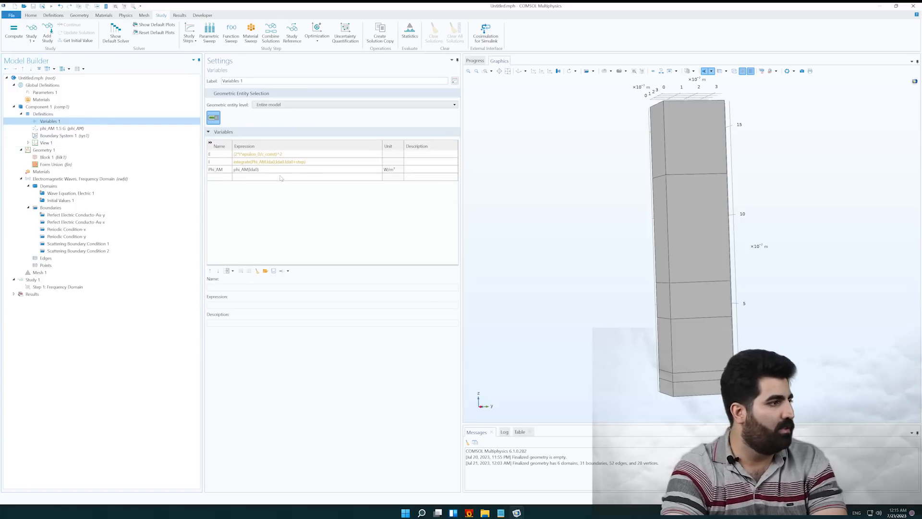
mouse_move(244, 170)
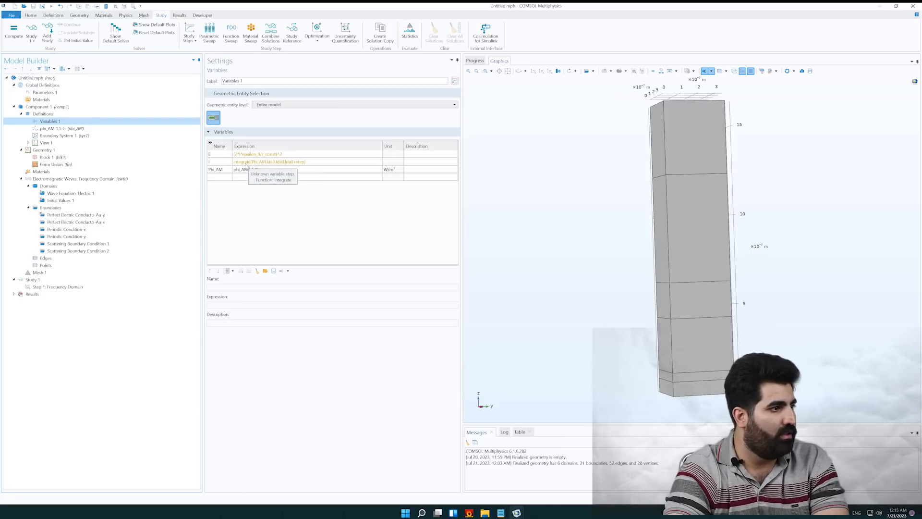
left_click(242, 165)
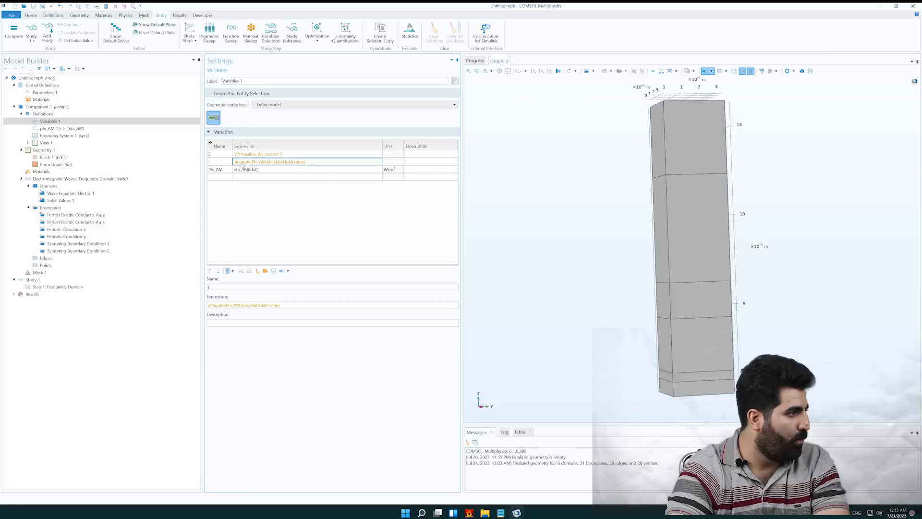
mouse_move(241, 170)
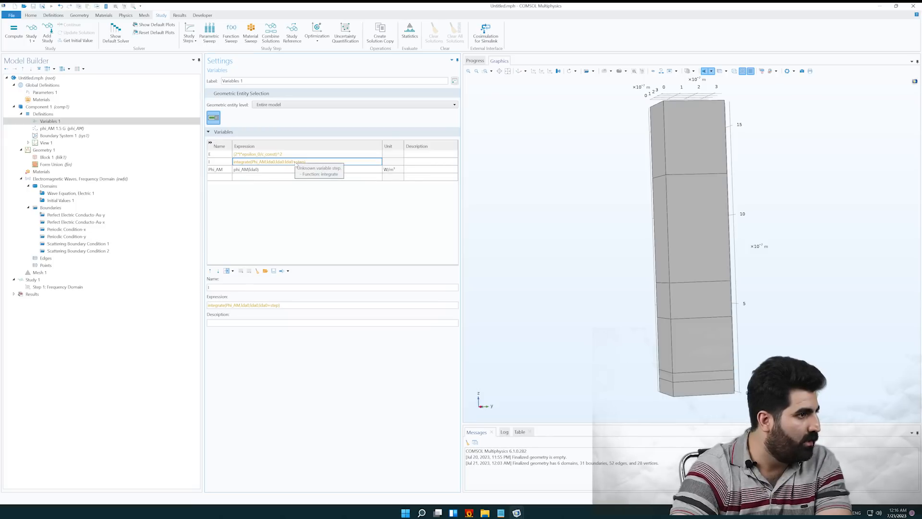
left_click(76, 92)
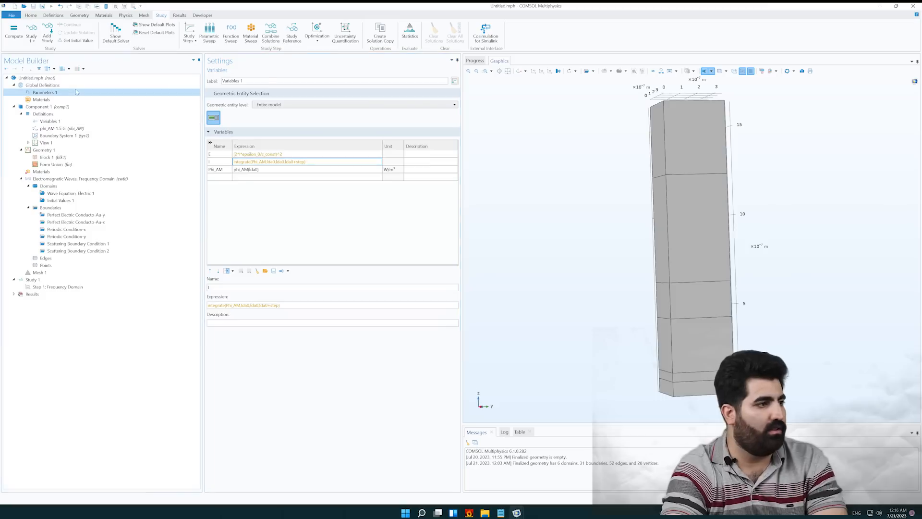
left_click(220, 208)
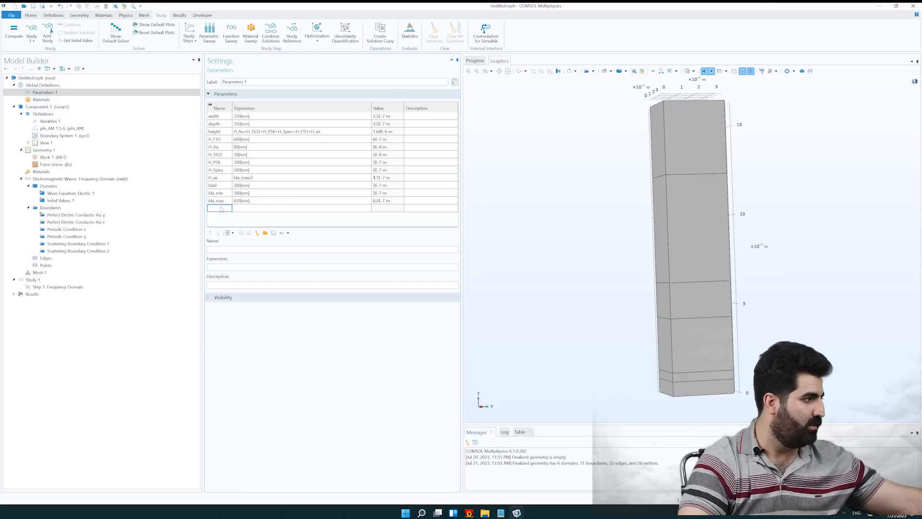
type("S")
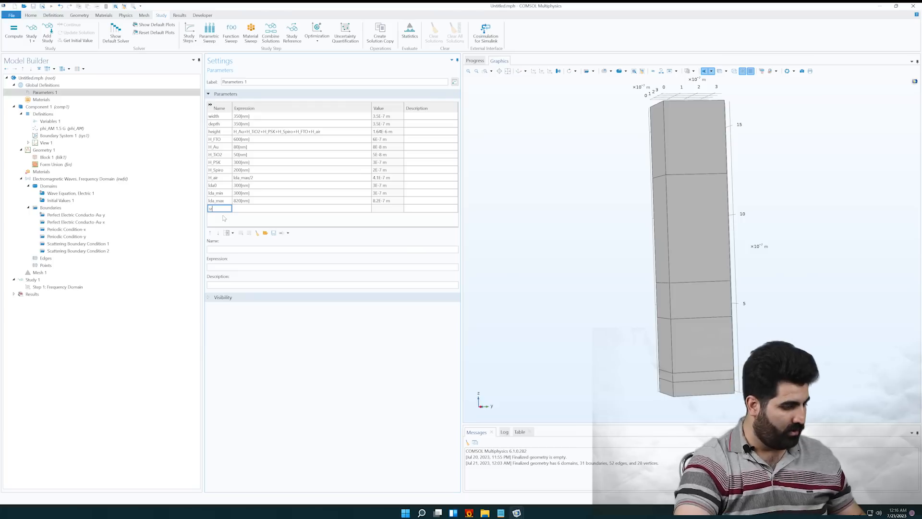
type("tep")
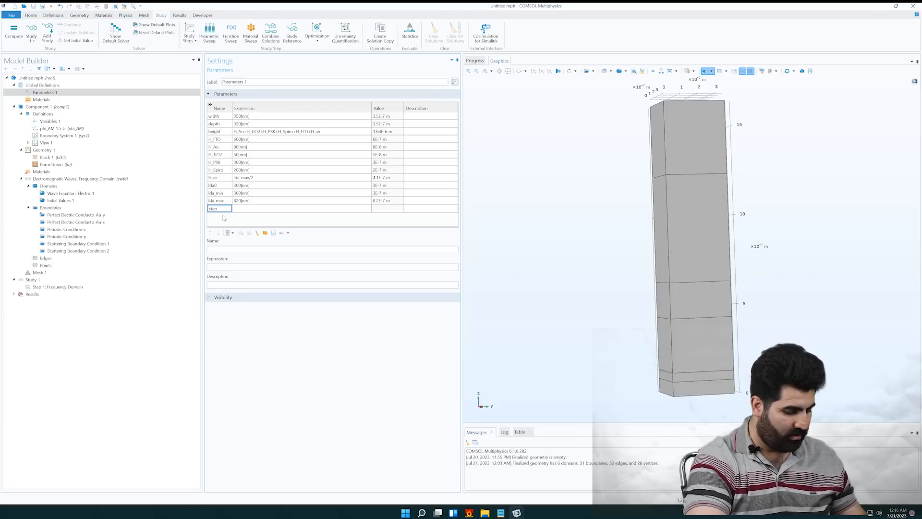
left_click(246, 210)
type("10[")
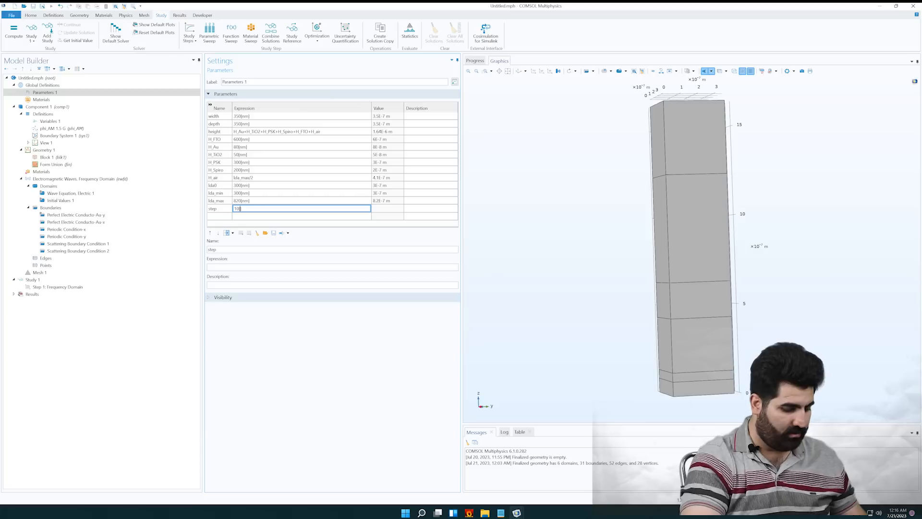
type("nm")
Add a global parameter named epsilon_0, copying the name from the expression of variable E
left_click(48, 121)
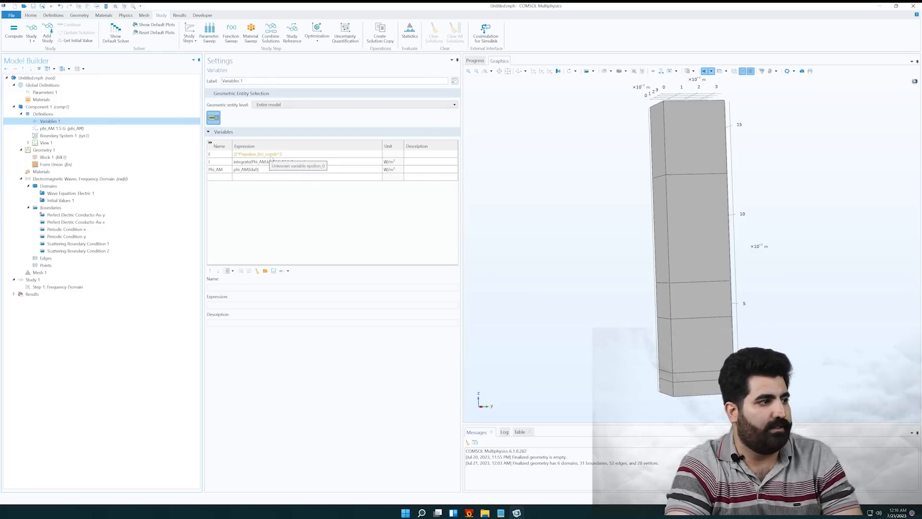
left_click(262, 155)
left_click(243, 155)
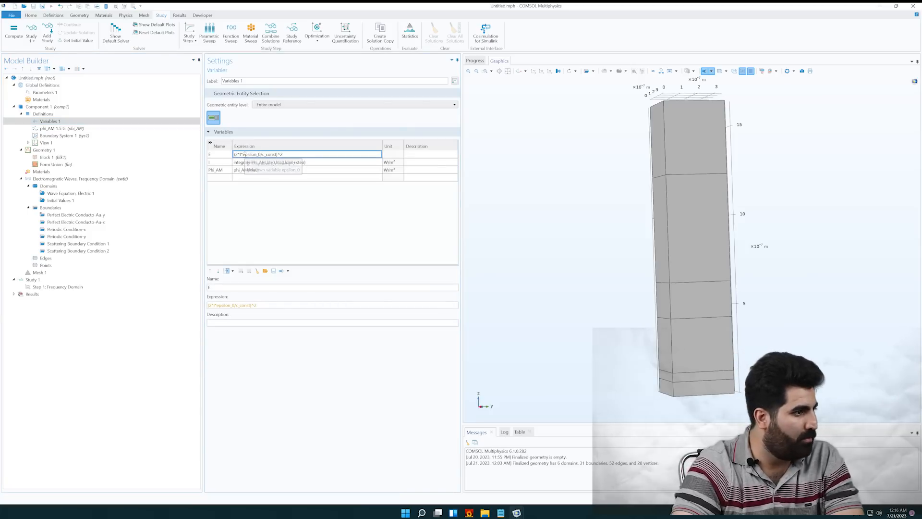
left_click_drag(244, 155, 260, 154)
key("ctrl+c")
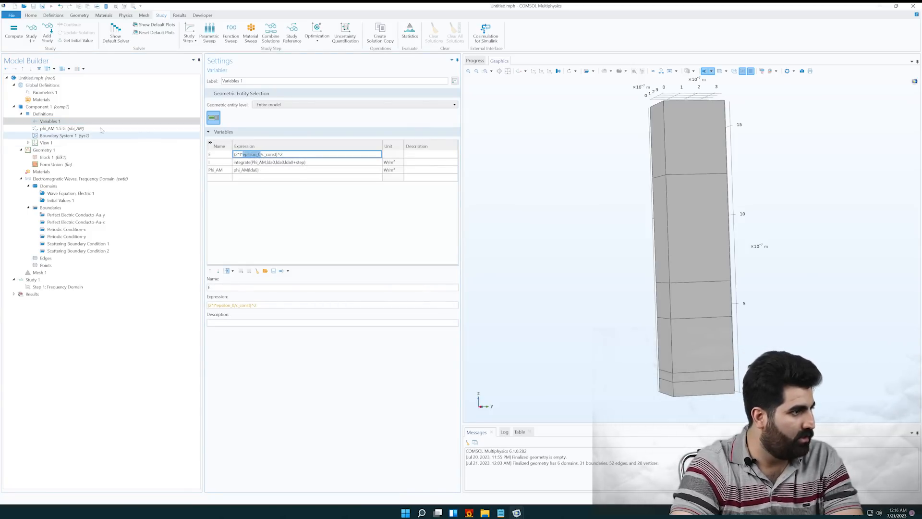
left_click(72, 93)
left_click(219, 216)
key("ctrl+v")
Set the expression of the global parameter epsilon_0 to 8.8541e-12[F/m]
left_click(251, 217)
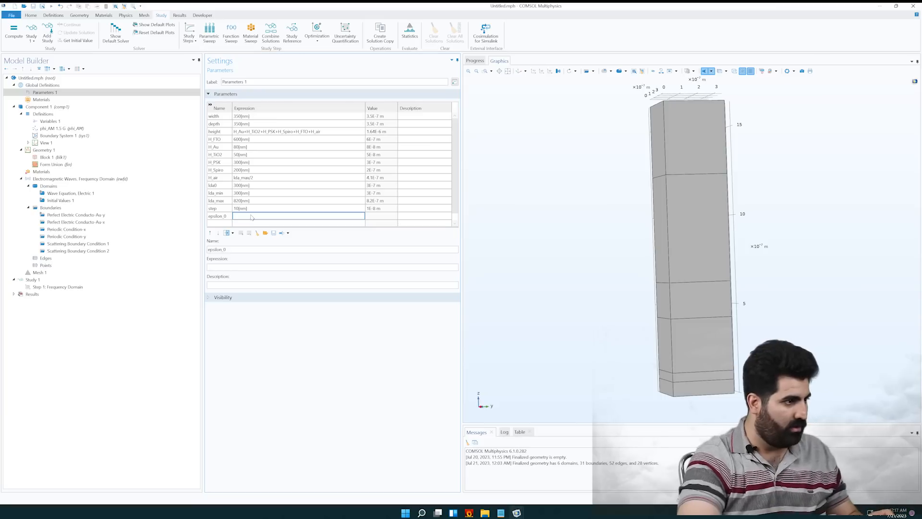
type("8.8541e-12")
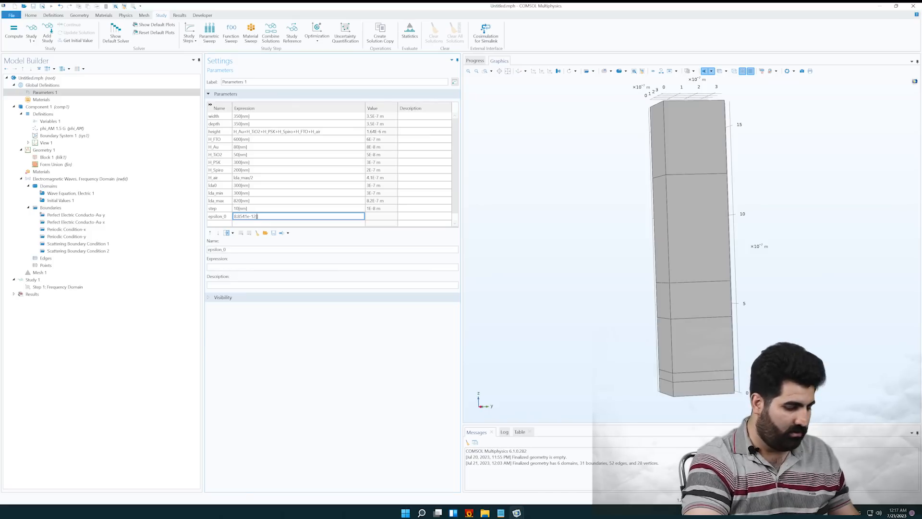
type("/m]")
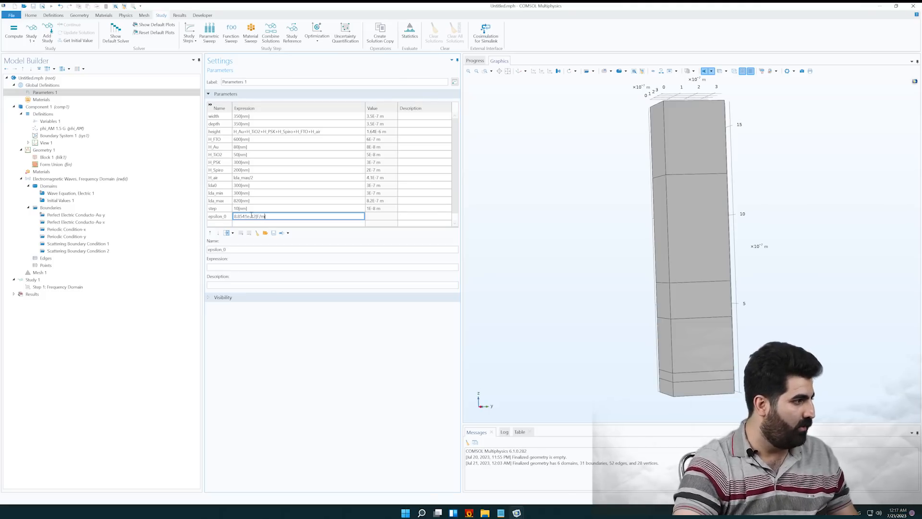
left_click(266, 210)
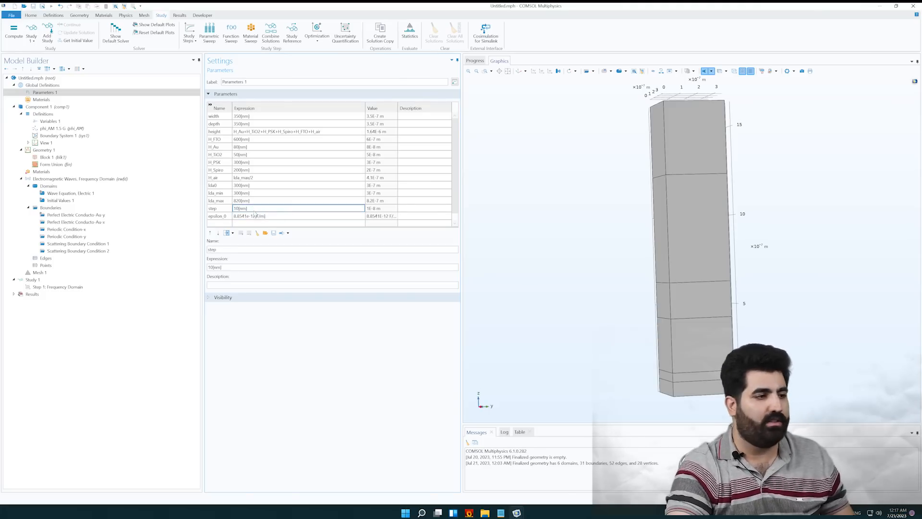
scroll(250, 220, "down", 1)
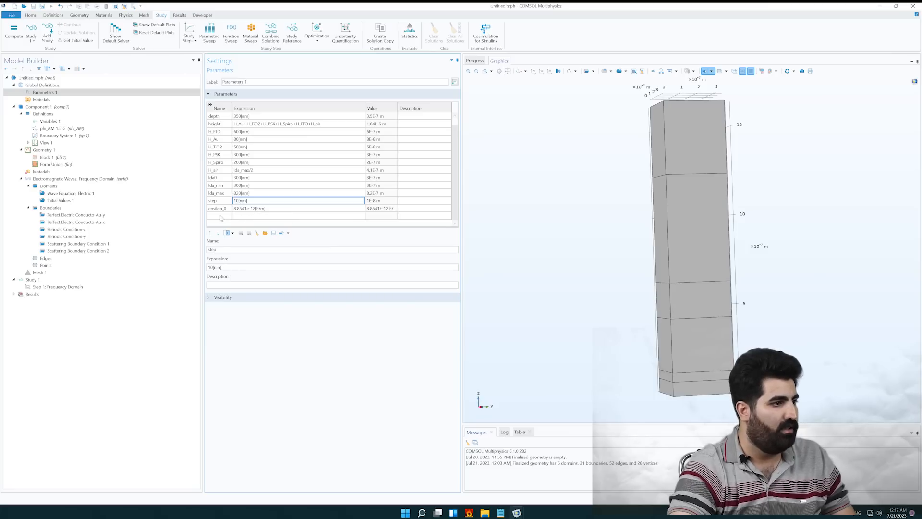
Check the unit of variable E and widen the parameters table's Value column to read epsilon_0's full value
left_click(49, 121)
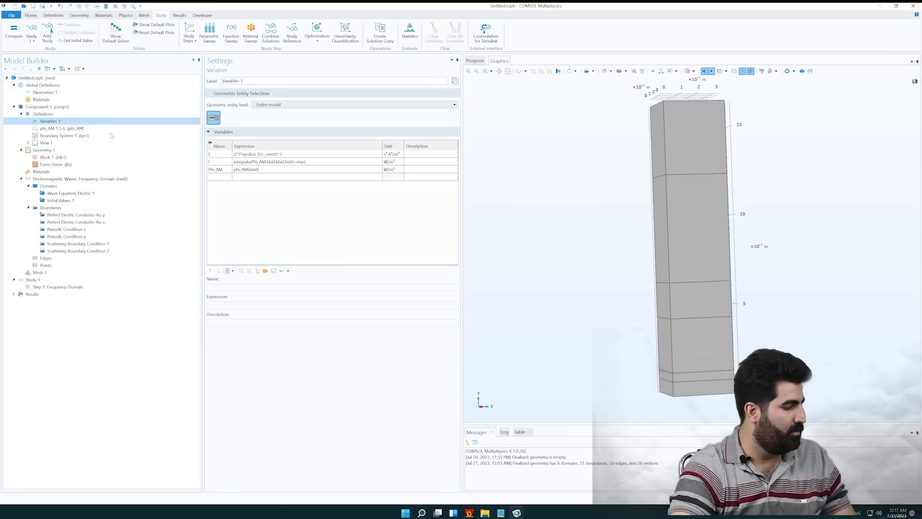
key("Up")
key("Up")
key("Up")
key("Up")
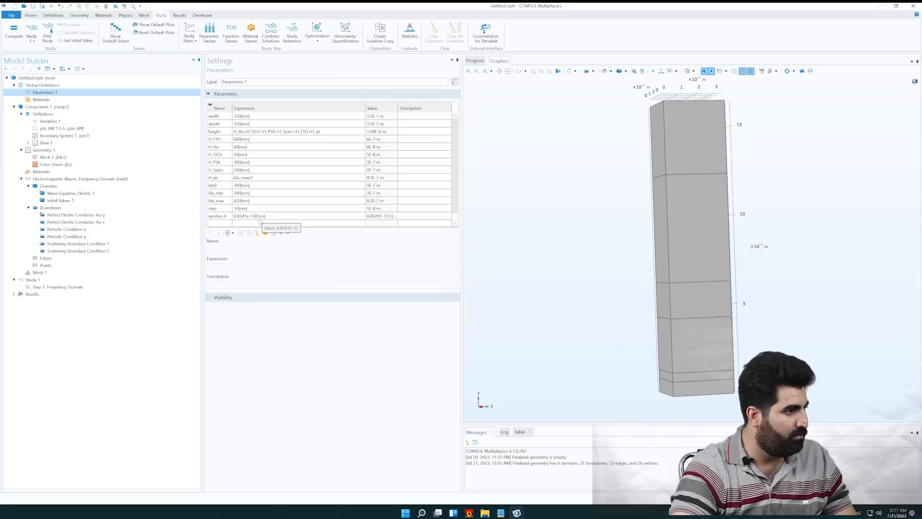
left_click_drag(395, 111, 418, 111)
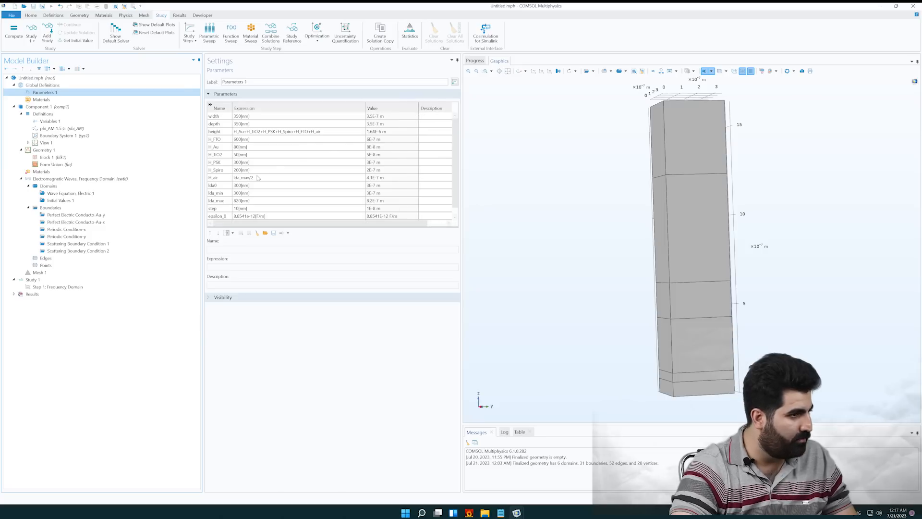
Change the exponent in variable E's expression to 0.5 to make it a square root
left_click(48, 121)
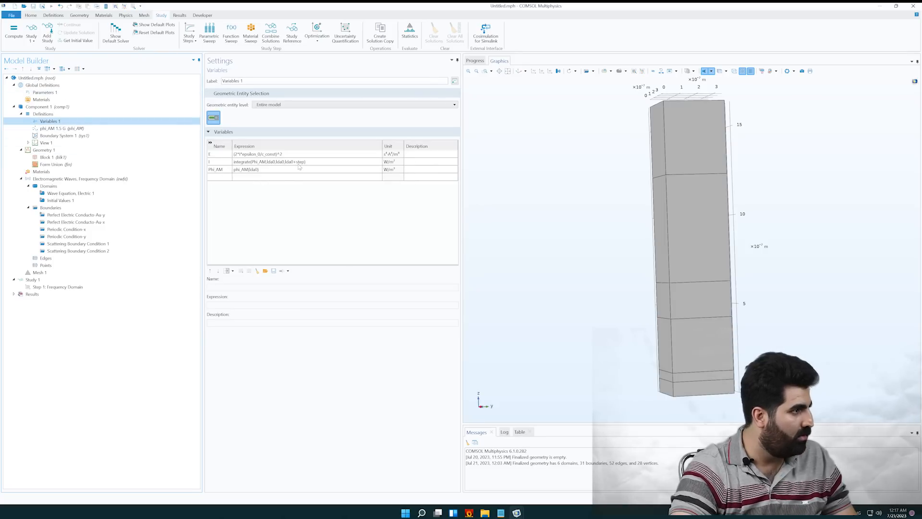
mouse_move(295, 175)
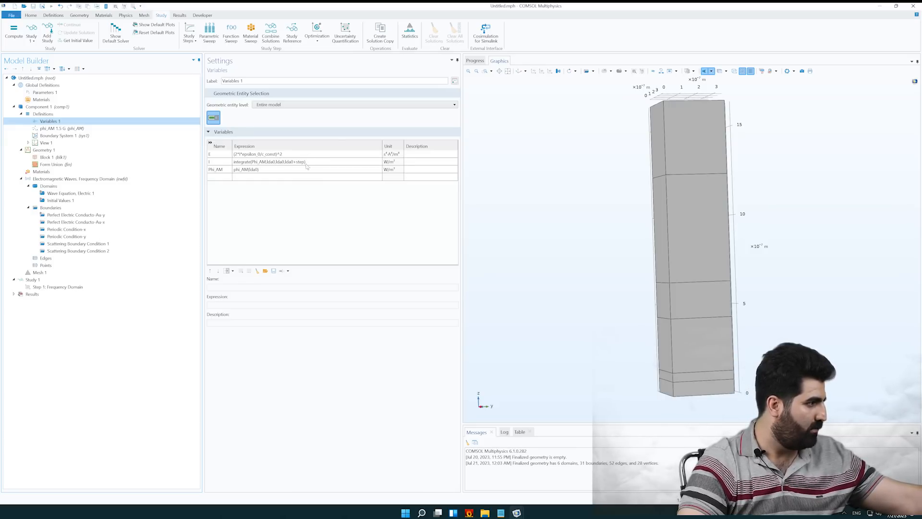
left_click(281, 153)
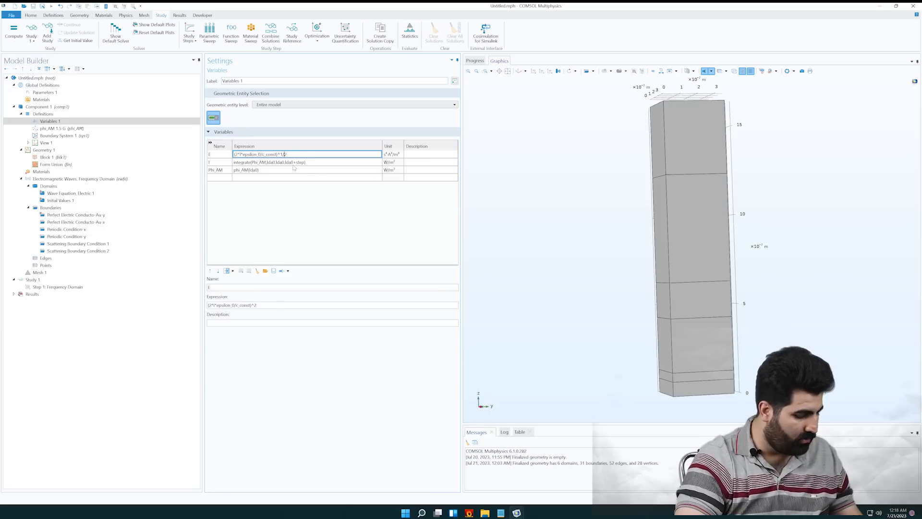
left_click(324, 163)
left_click(283, 154)
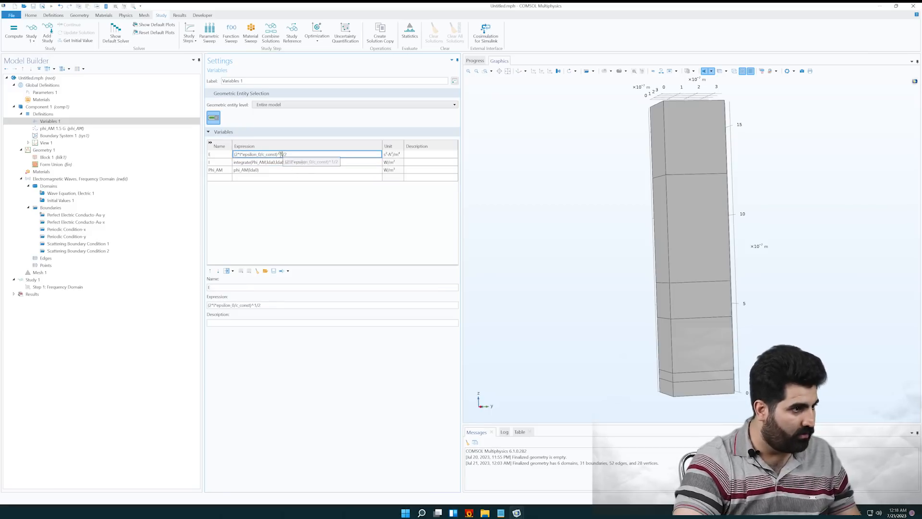
left_click_drag(281, 154, 296, 156)
type("0.5")
key("Return")
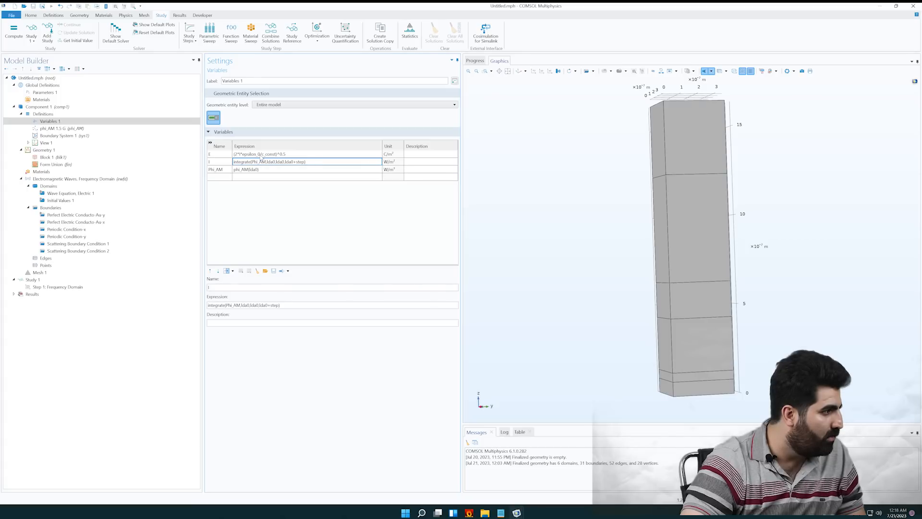
Replace the multiplication after I with a division in variable E's expression, making it (2*I/epsilon_0/c_const)^0.5
left_click(242, 154)
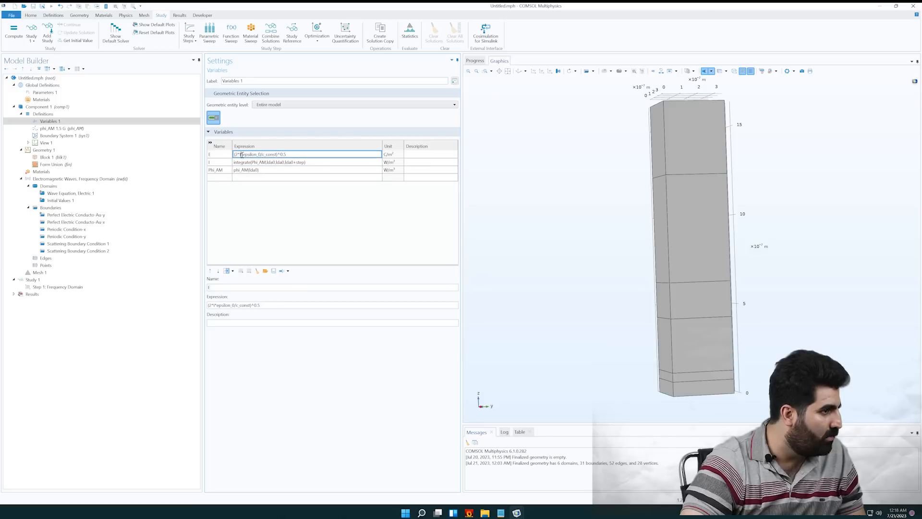
key("BackSpace")
type("/")
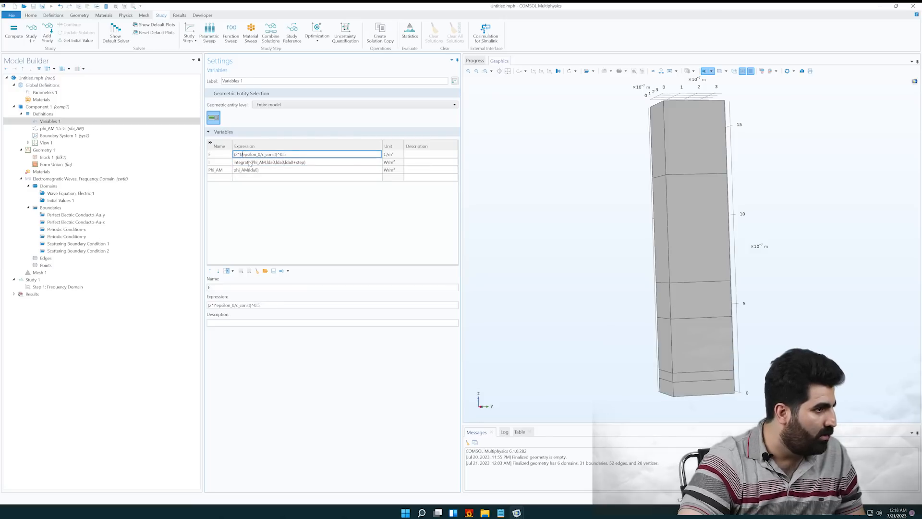
left_click(244, 163)
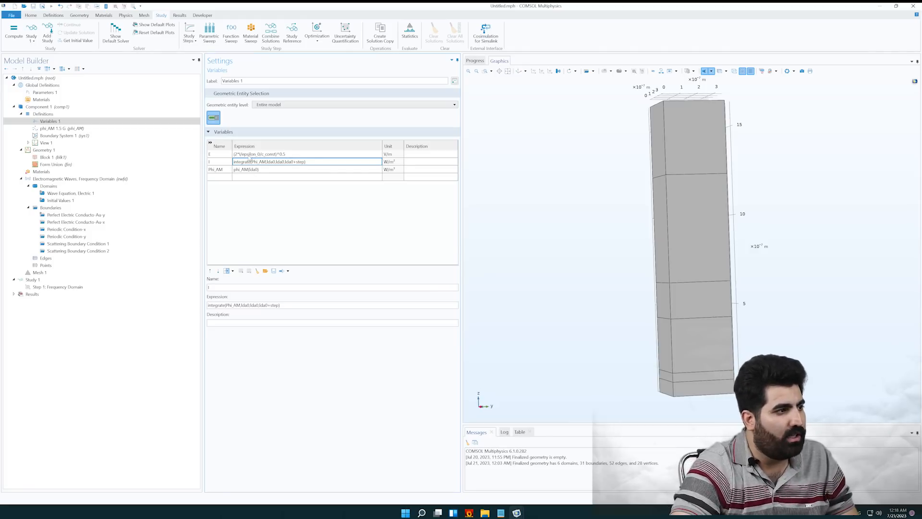
Handwrite the intensity formula I = 1/2 ε0 C E² in Paint, compare it with variable E's expression, and minimize Paint
left_click(421, 512)
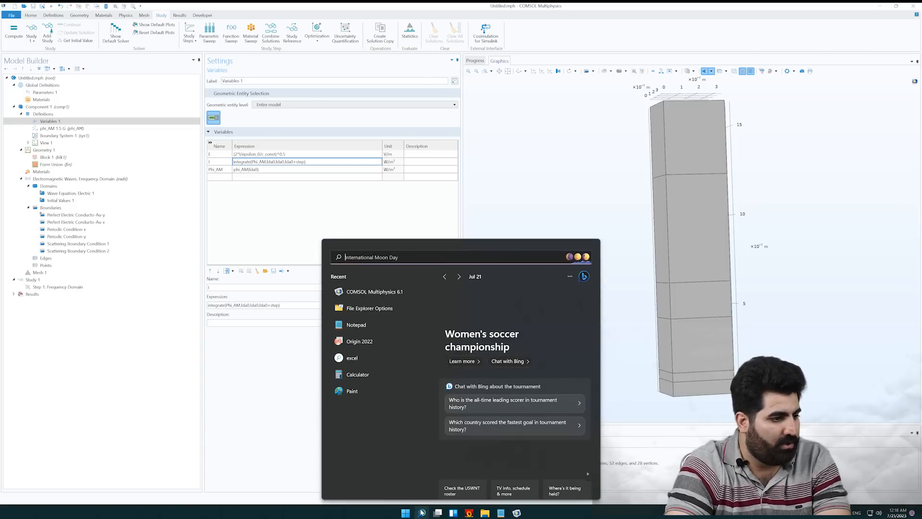
left_click(358, 390)
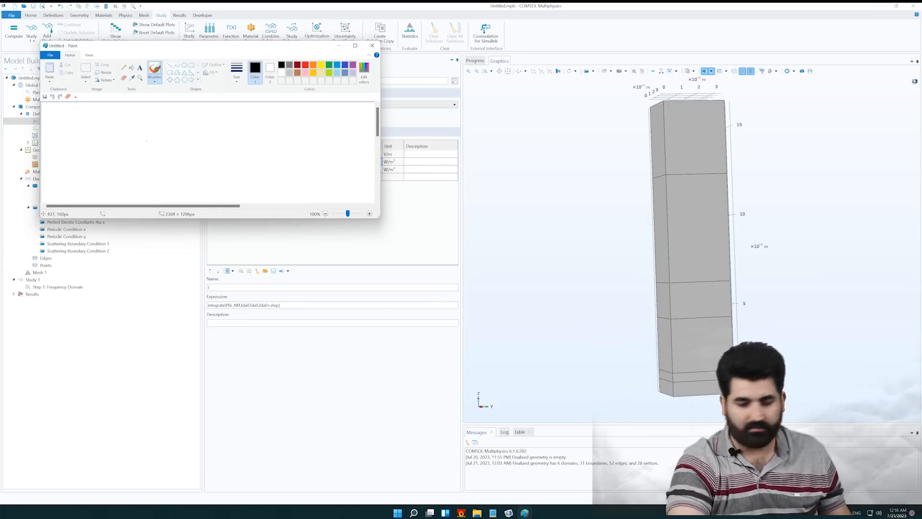
left_click(123, 68)
mouse_move(98, 123)
left_mouse_down()
mouse_move(119, 125)
mouse_move(101, 162)
mouse_move(177, 142)
mouse_move(200, 144)
mouse_move(211, 173)
mouse_move(233, 168)
left_mouse_up()
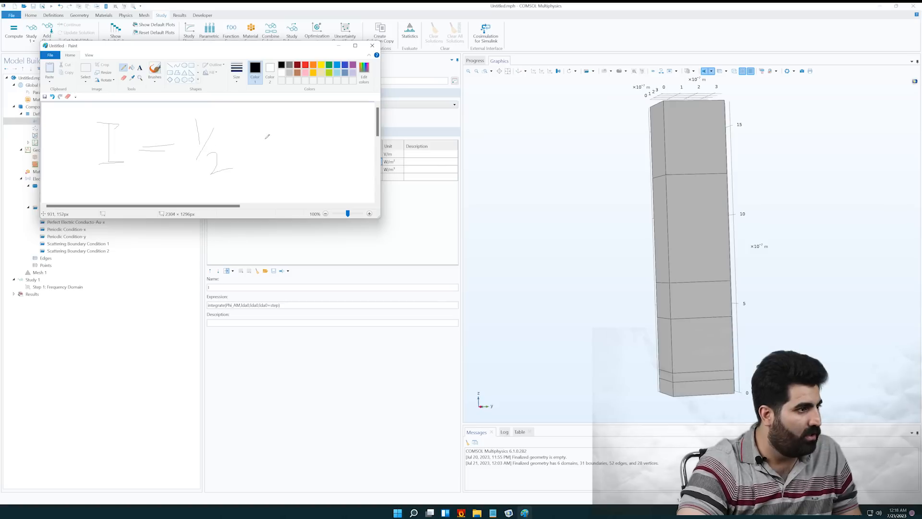
mouse_move(266, 122)
left_mouse_down()
mouse_move(287, 162)
mouse_move(289, 152)
left_mouse_up()
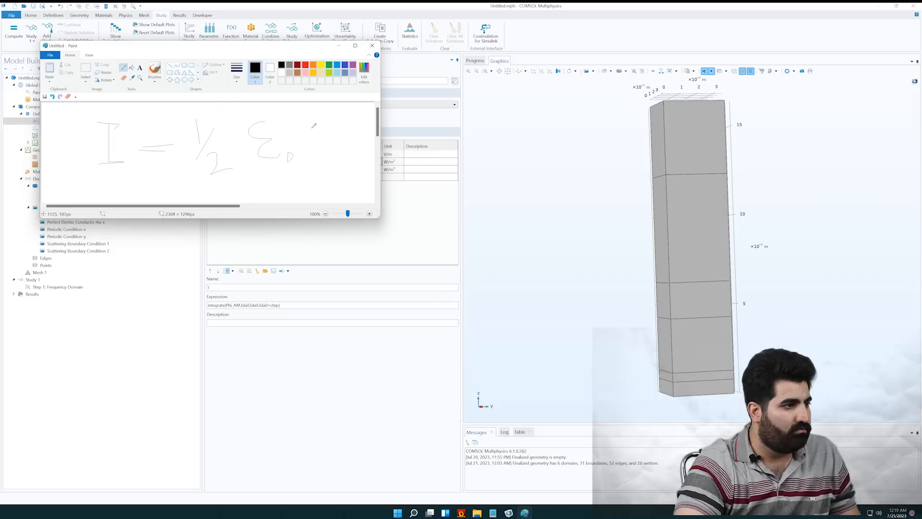
mouse_move(312, 123)
left_mouse_down()
mouse_move(301, 152)
mouse_move(324, 153)
left_mouse_up()
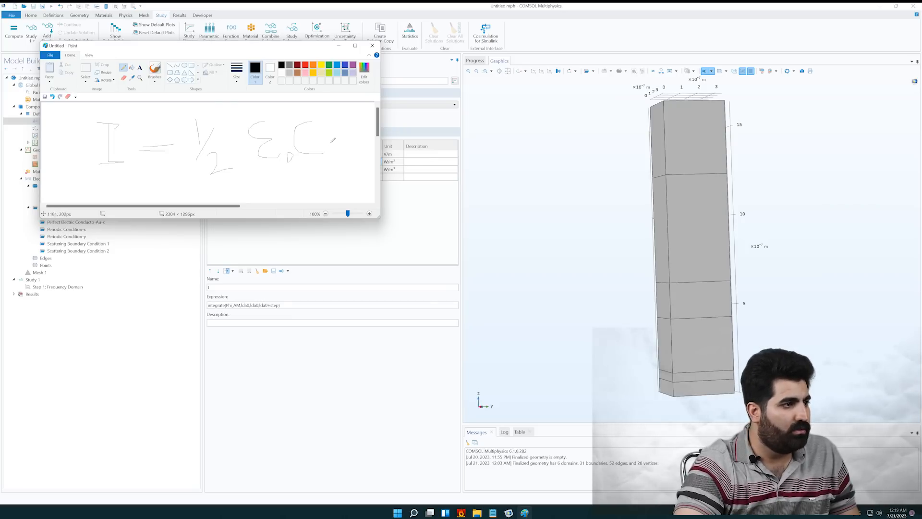
mouse_move(344, 113)
left_mouse_down()
mouse_move(331, 150)
mouse_move(349, 147)
left_mouse_up()
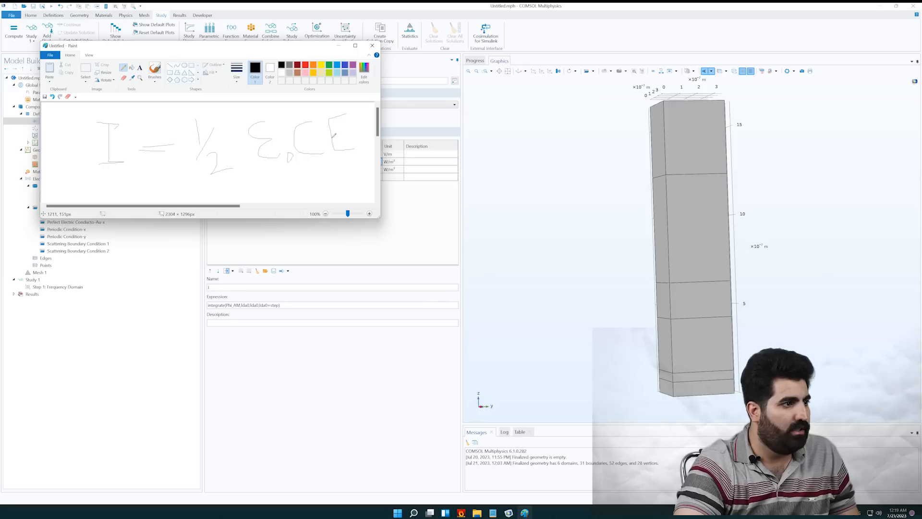
left_click_drag(354, 109, 361, 121)
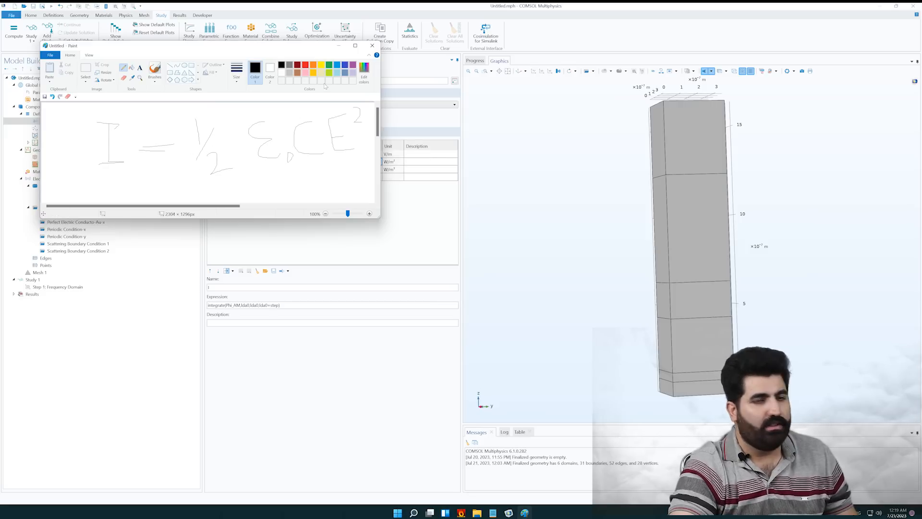
left_click_drag(285, 51, 543, 94)
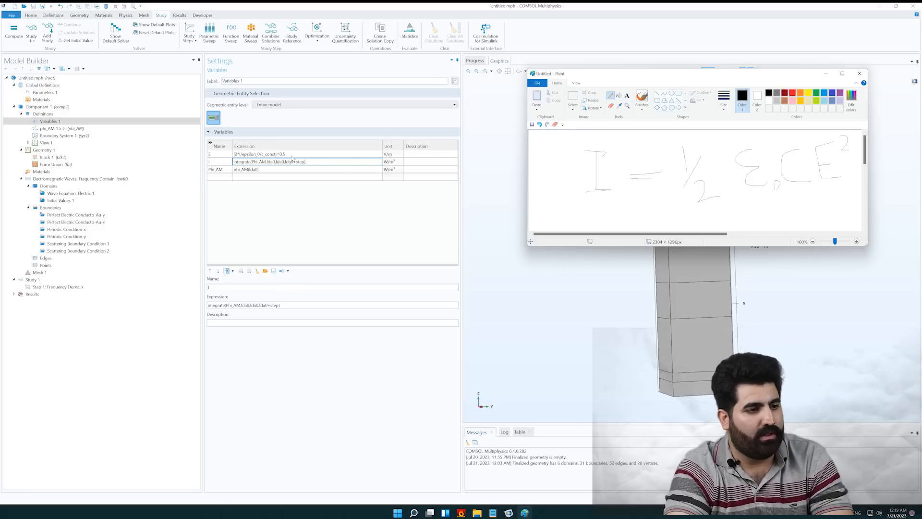
left_click(827, 74)
Add a variable named G_tot in the empty row below Phi_AM in the variables table
left_click(246, 177)
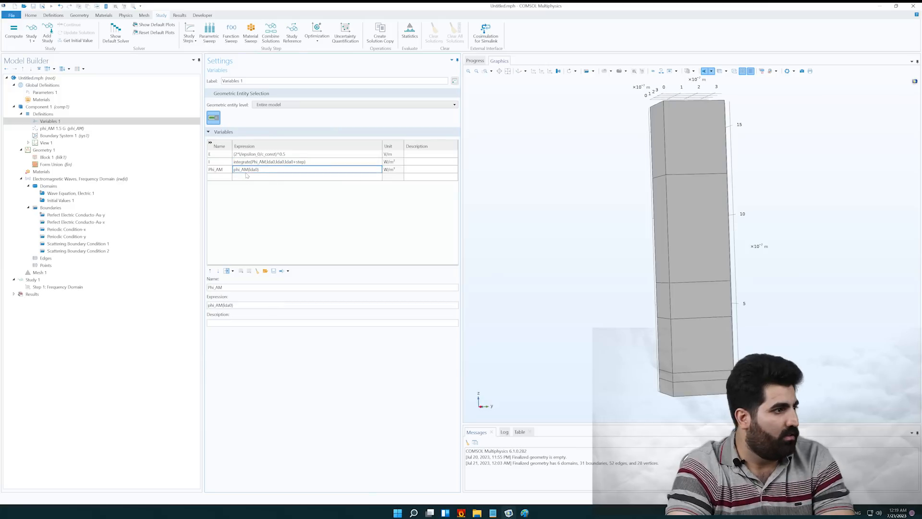
left_click(224, 170)
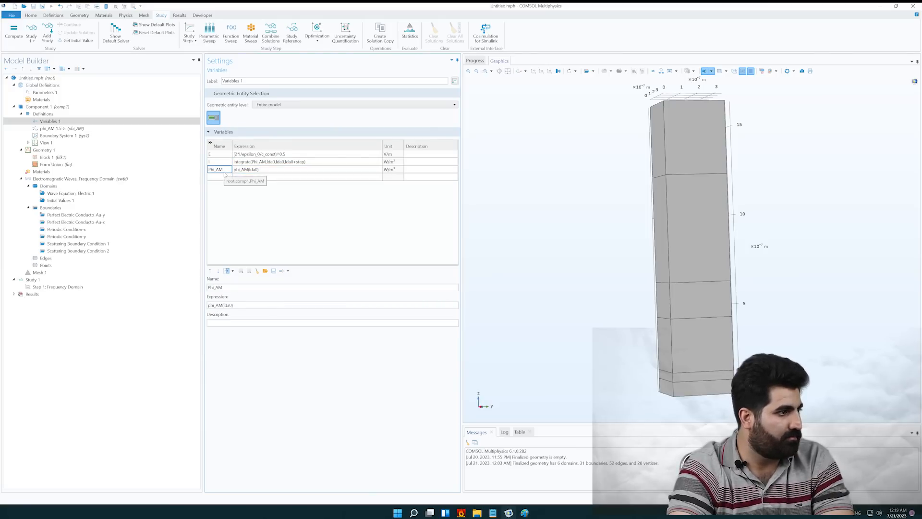
left_click(213, 178)
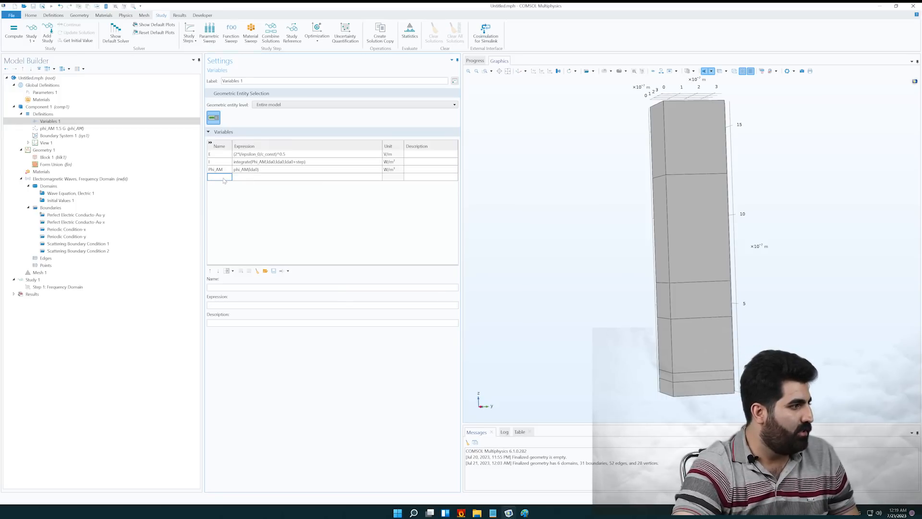
type("G_tot")
left_click(241, 177)
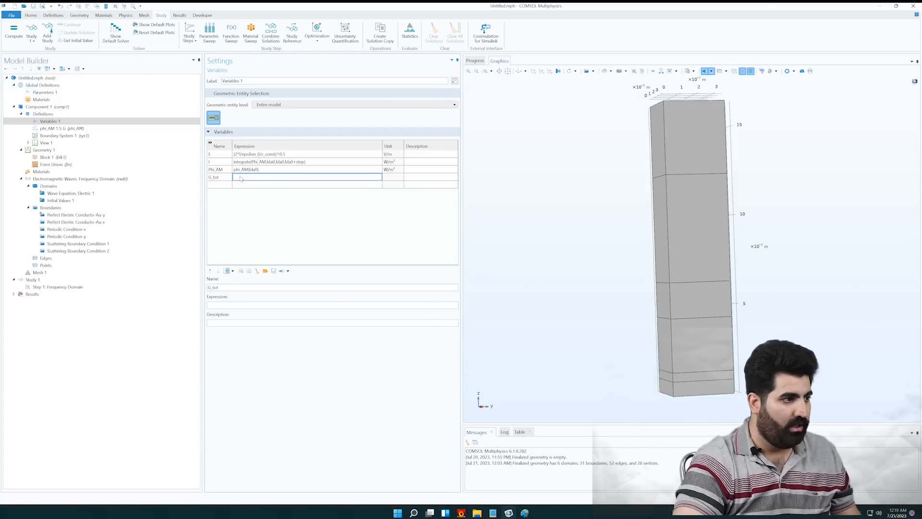
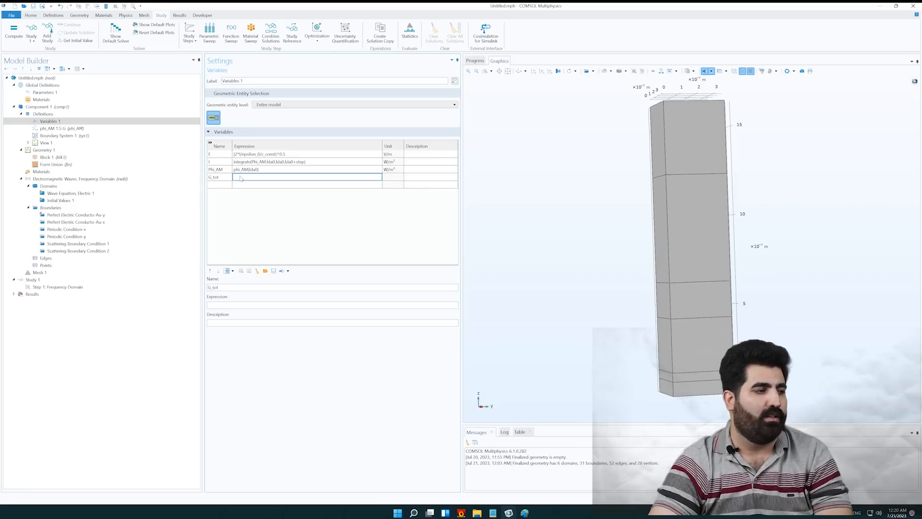
Begin G_tot's expression with epsilon multiplied by the squared absolute field norm, epsilon*(abs(ewfd.normE))^2
left_click(240, 176)
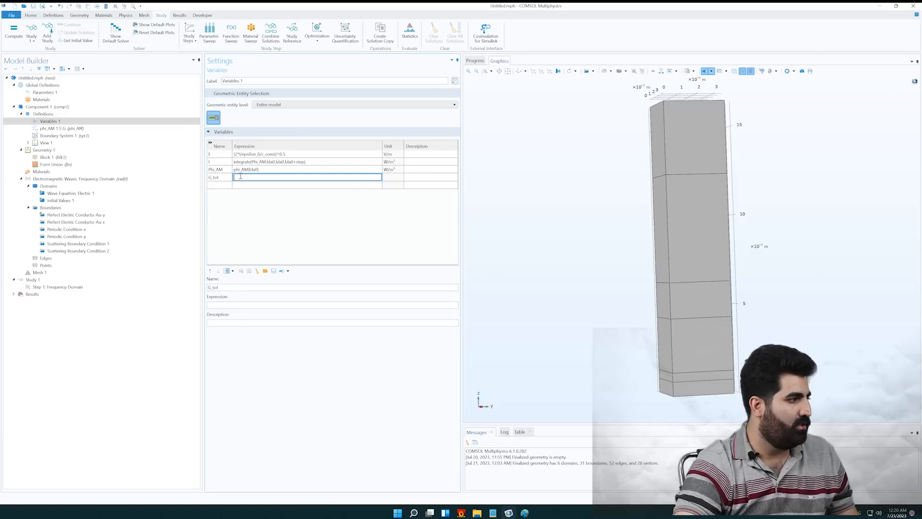
type("e")
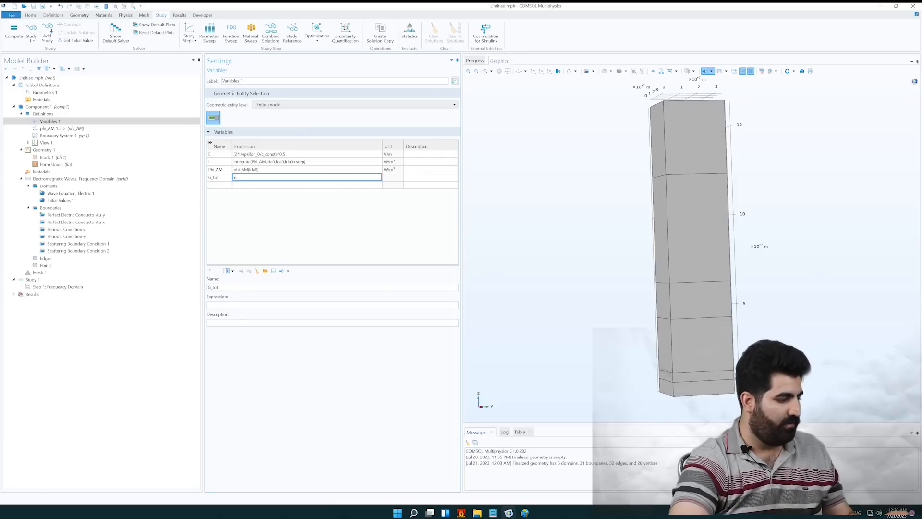
type("psilon*(")
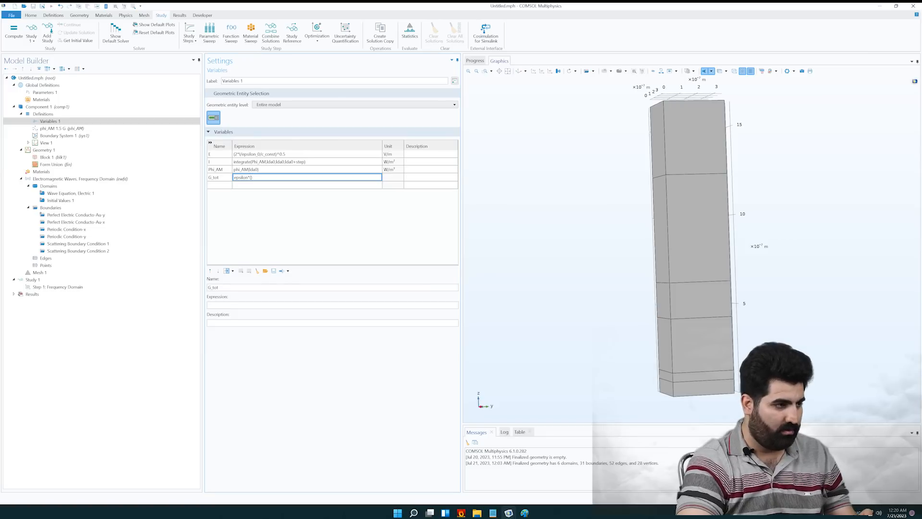
type("bs()")
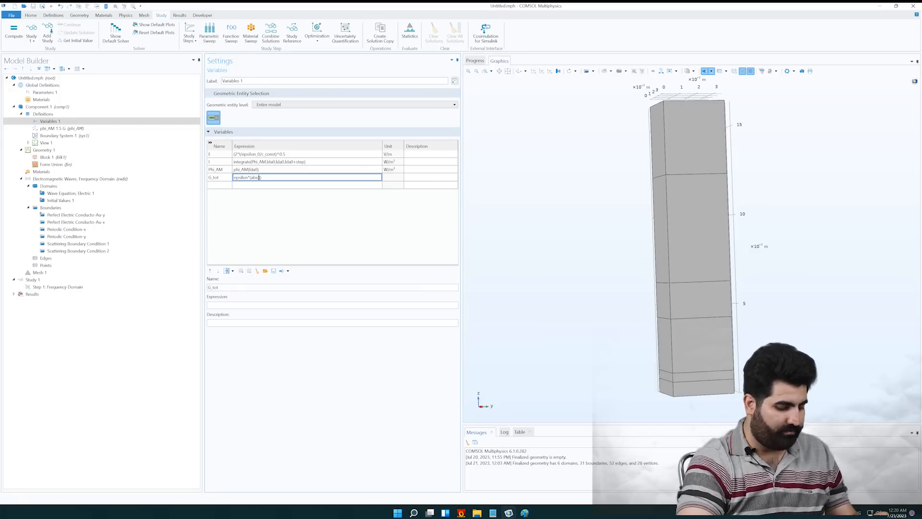
type("ewfd")
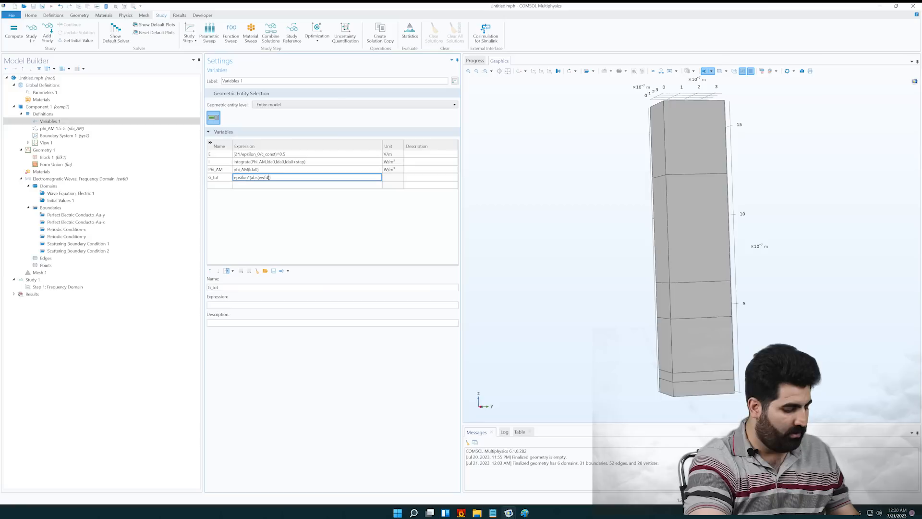
type(".norm")
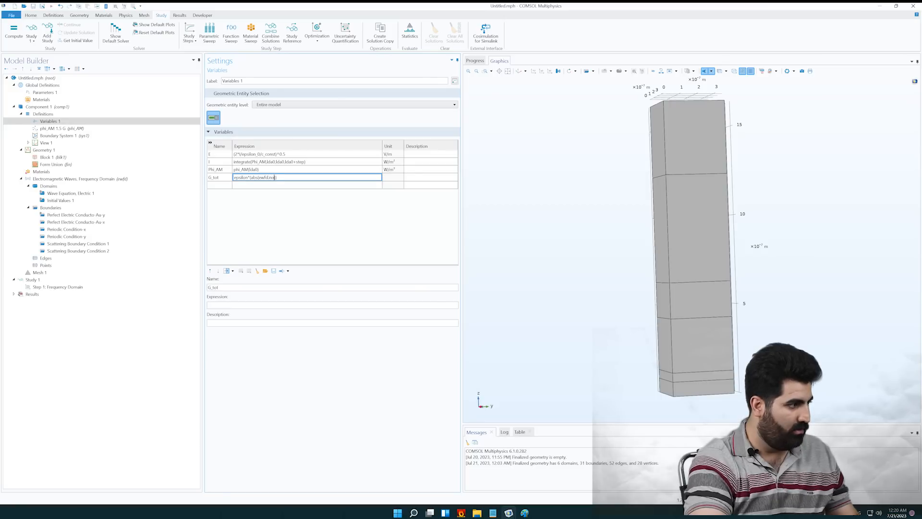
type("E")
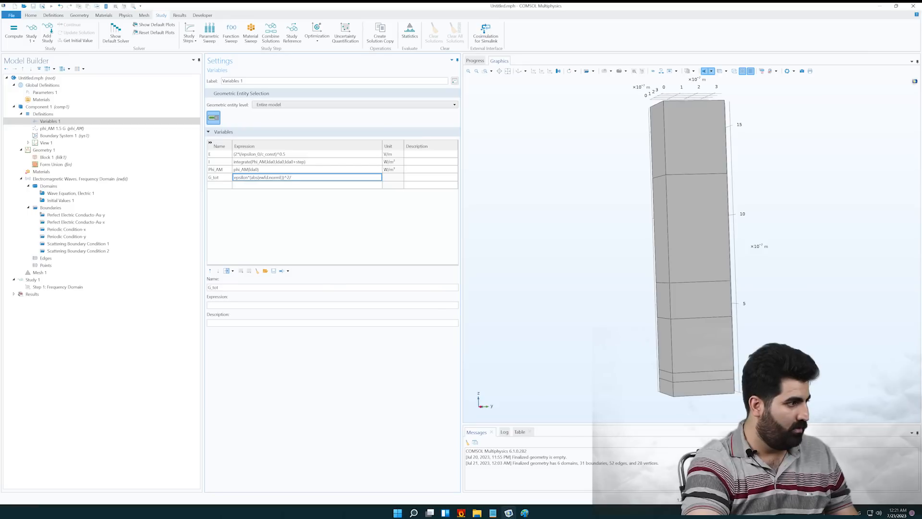
Complete G_tot's expression by dividing the squared field term by h_bar_const and by 2
type("OOT")
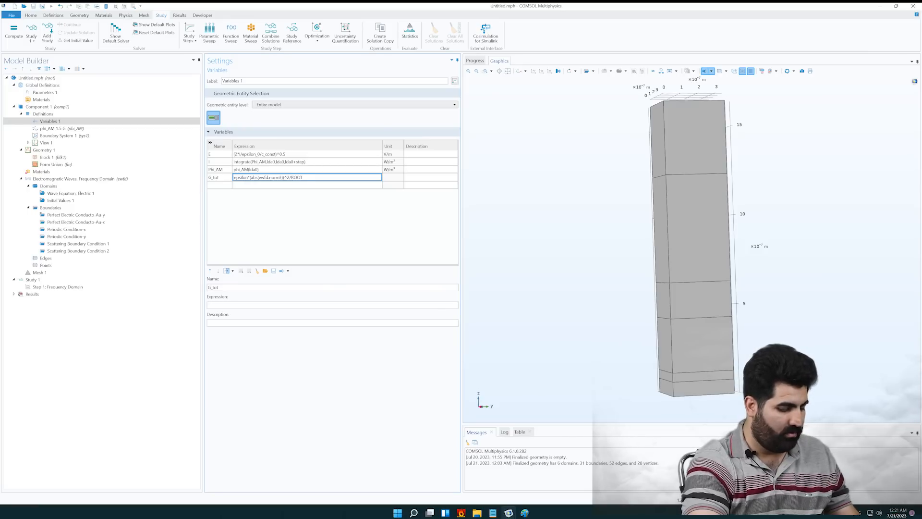
key("BackSpace")
key("BackSpace")
key("BackSpace")
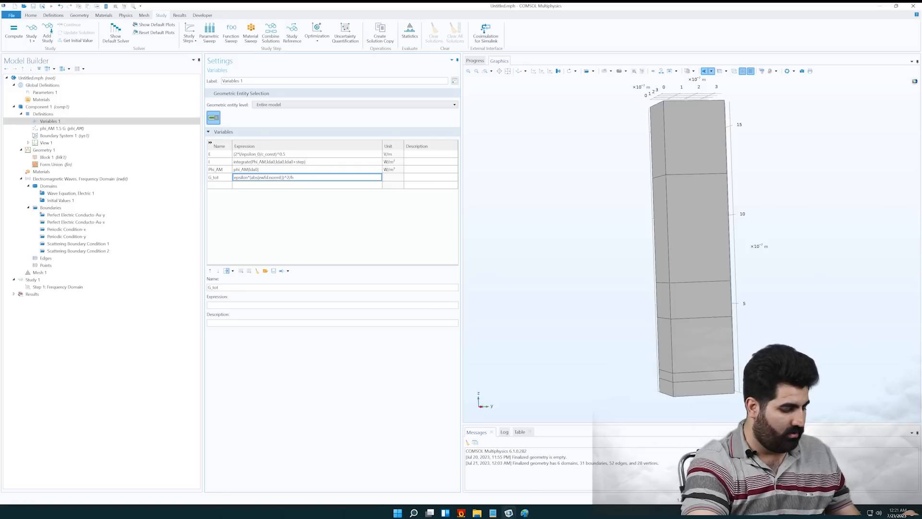
type("h")
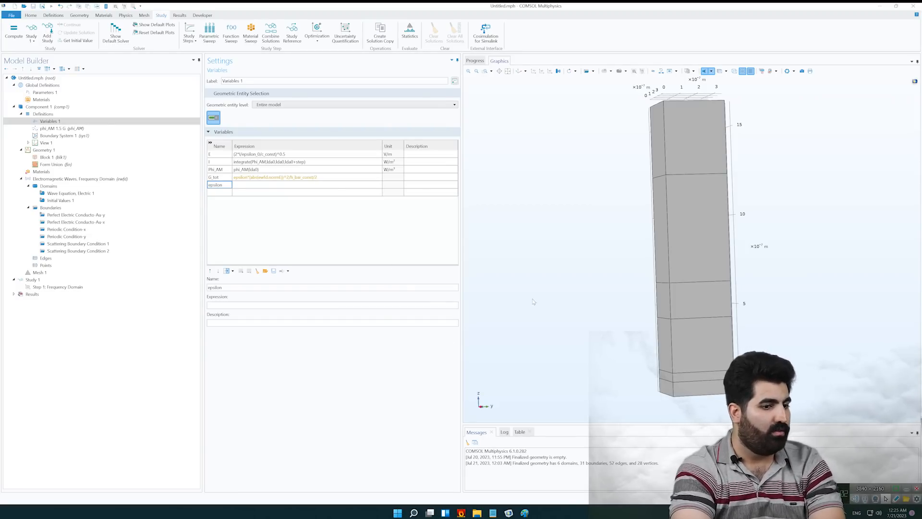
Set the expression of variable epsilon to 2*n_k*epsilon
left_click(906, 488)
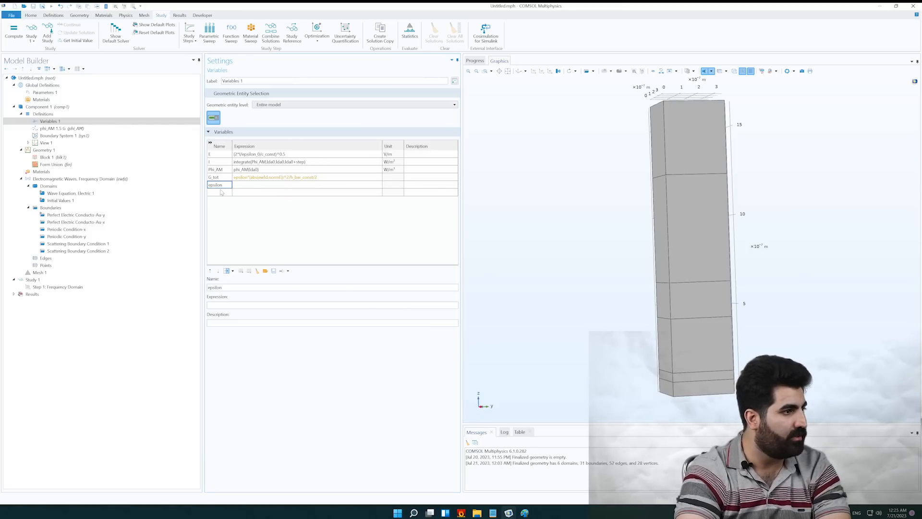
left_click(243, 187)
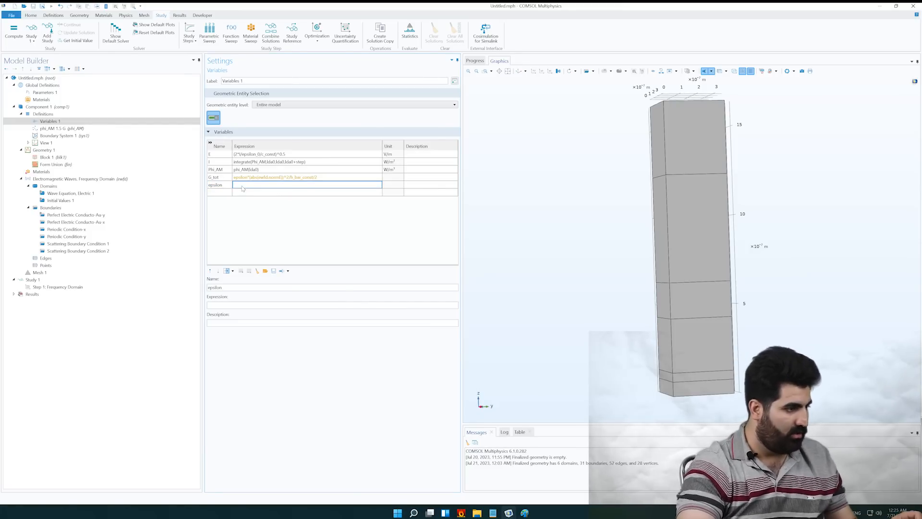
type("2*n_k")
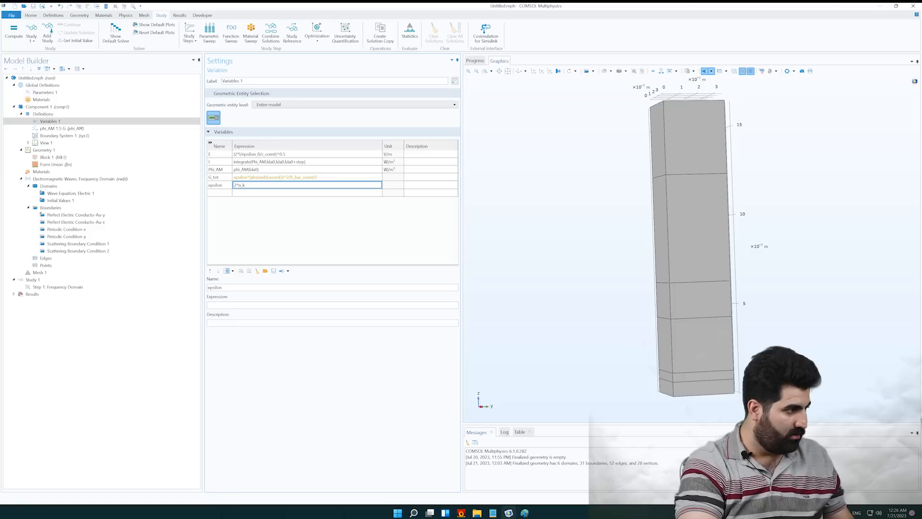
type("*ep")
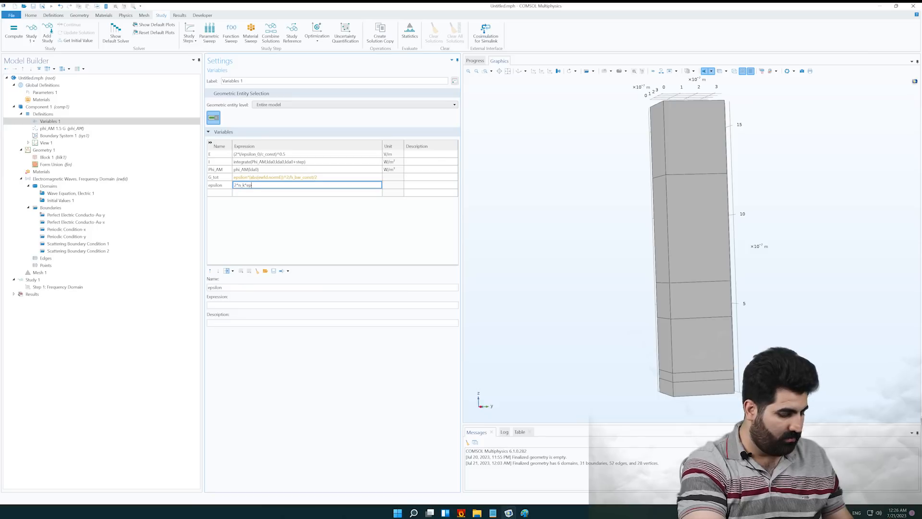
type("silon")
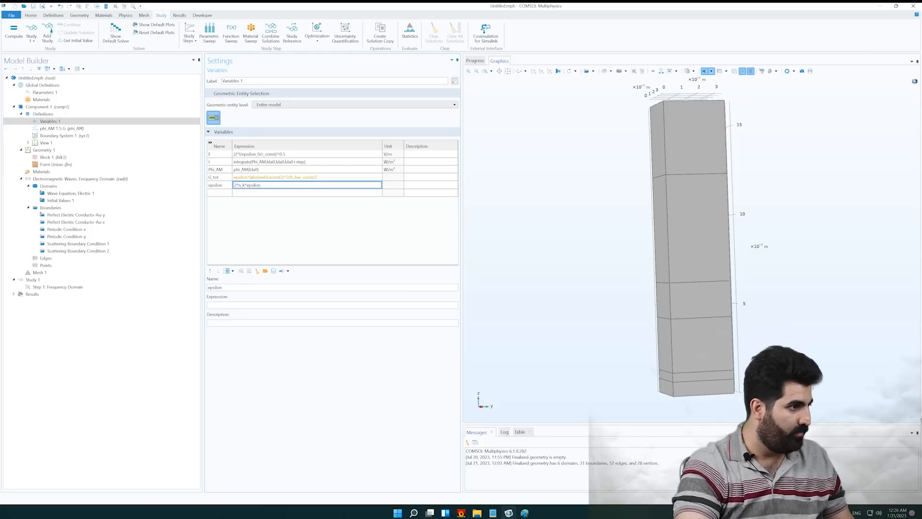
Add a variable named n_k in the empty row below epsilon
left_click(214, 193)
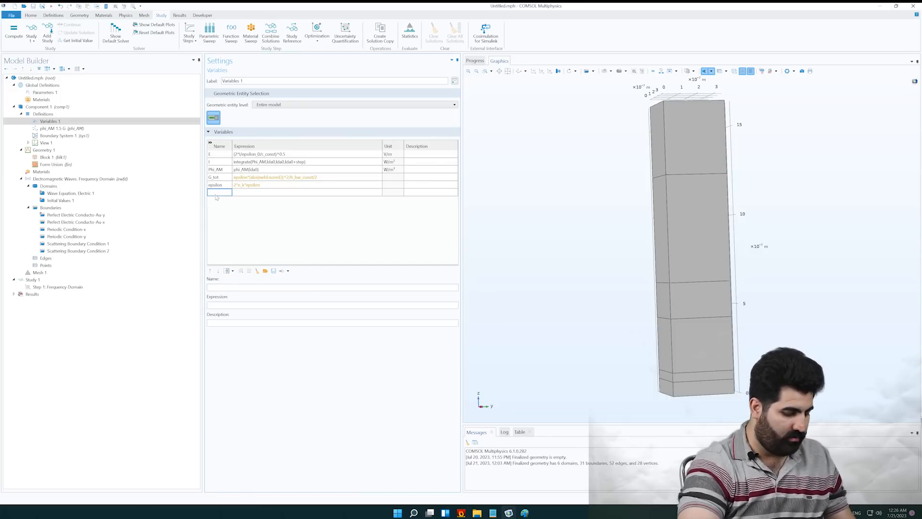
type("n_k")
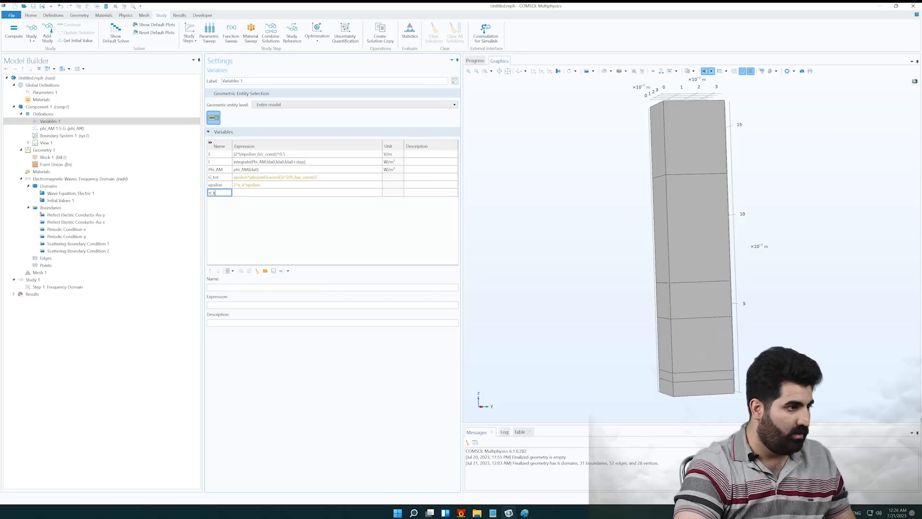
Define the n_k variable in Variables 1 with the expression ewfd.ki_iso*ewfd.n_iso
left_click(250, 192)
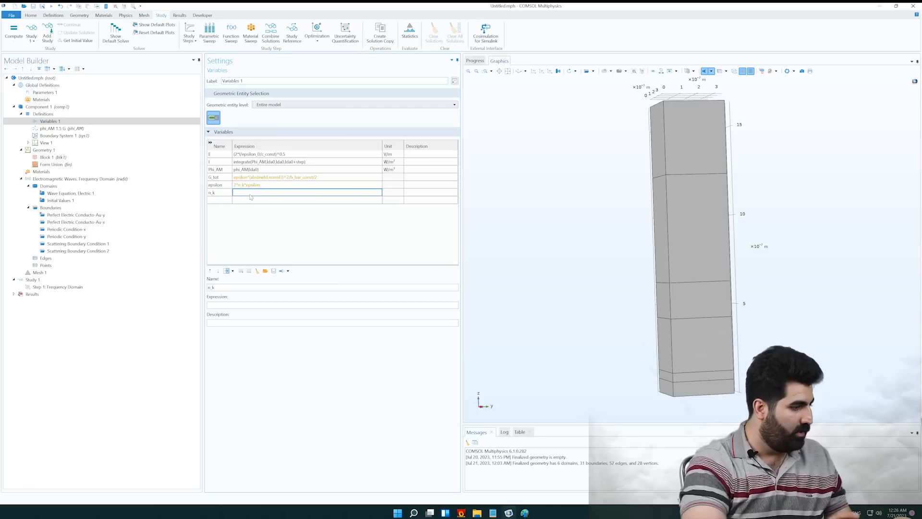
type("ewfd")
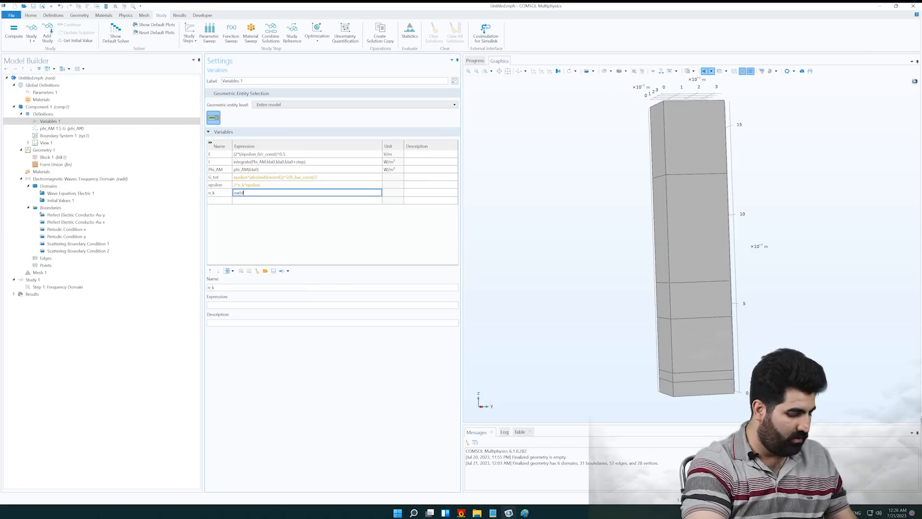
type(".k")
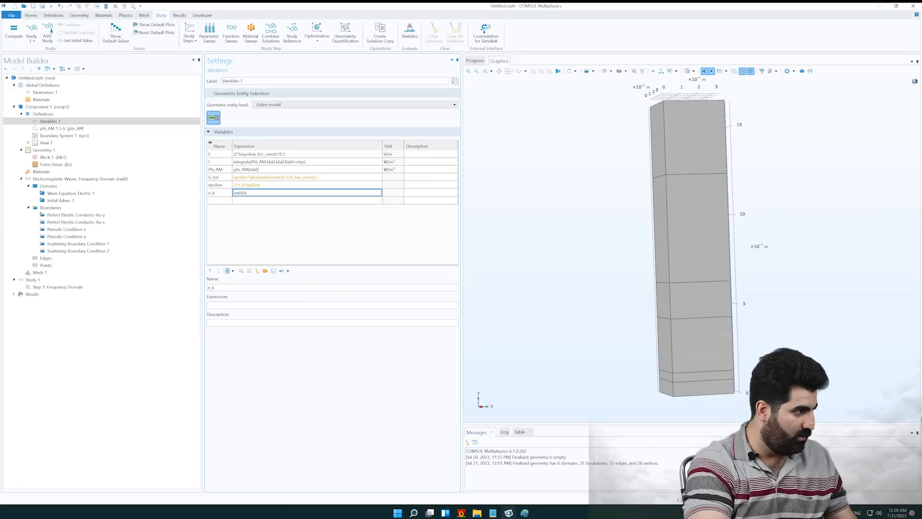
type("i_iso*")
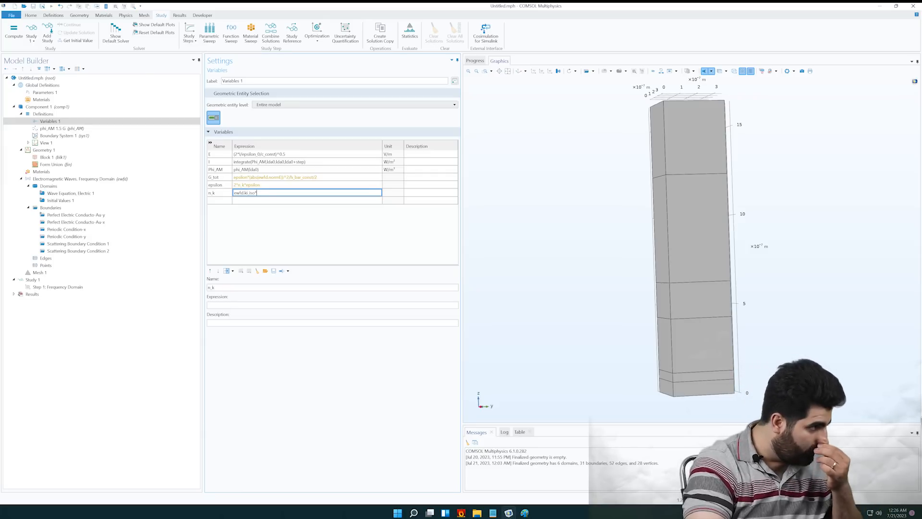
type("ew")
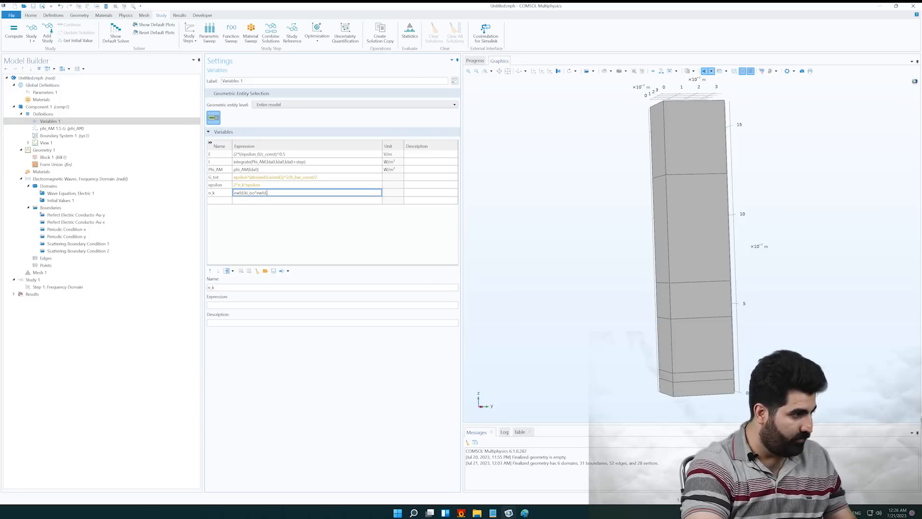
type("_iso")
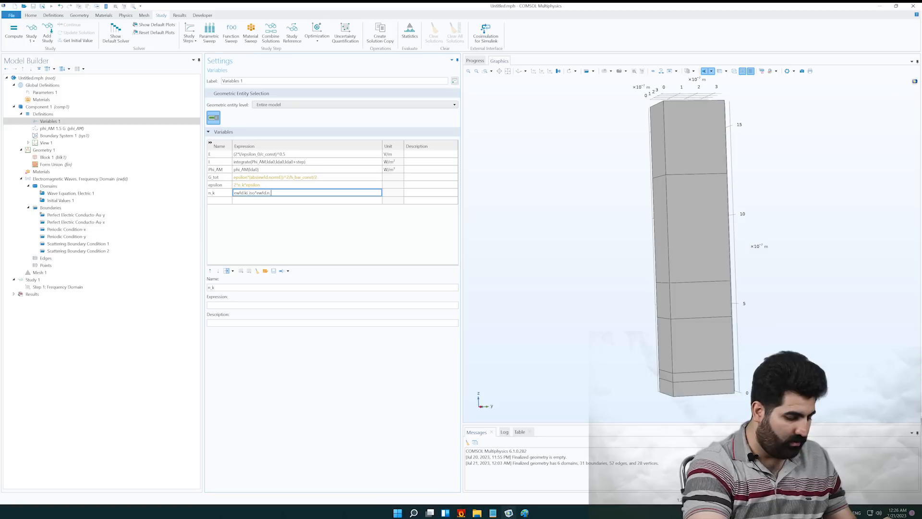
left_click(218, 201)
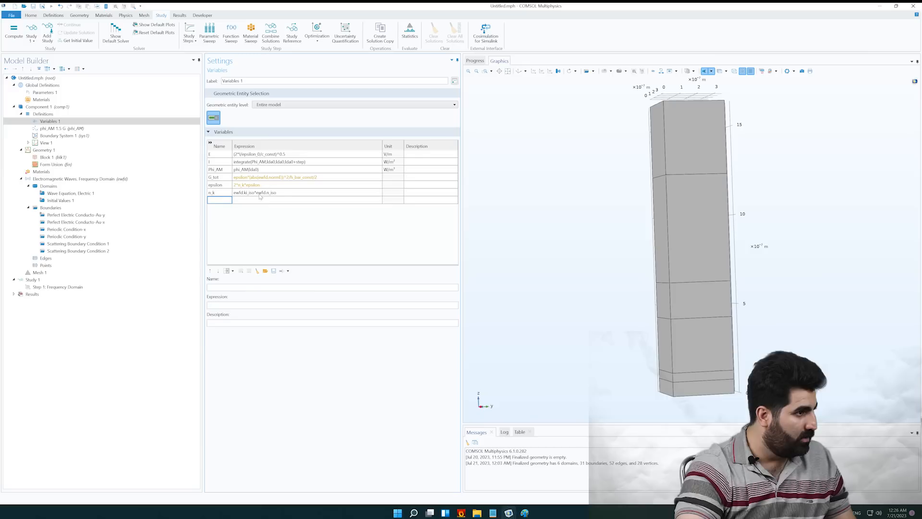
Copy ewfd.ki from the n_k expression and search the whole model for it
mouse_move(250, 188)
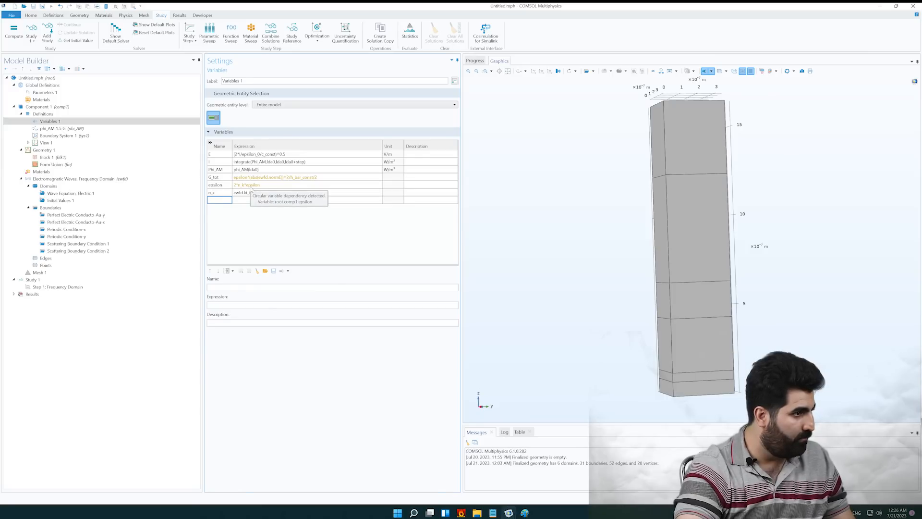
left_click(246, 193)
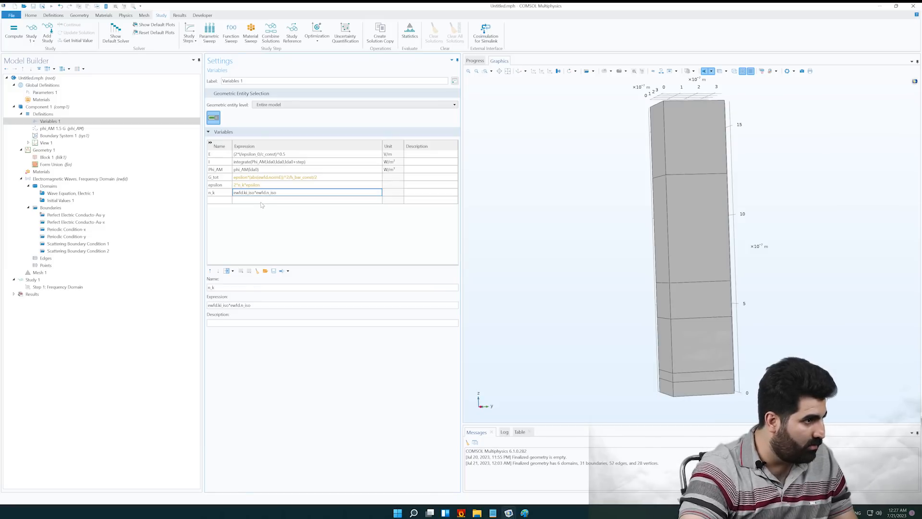
left_click(219, 201)
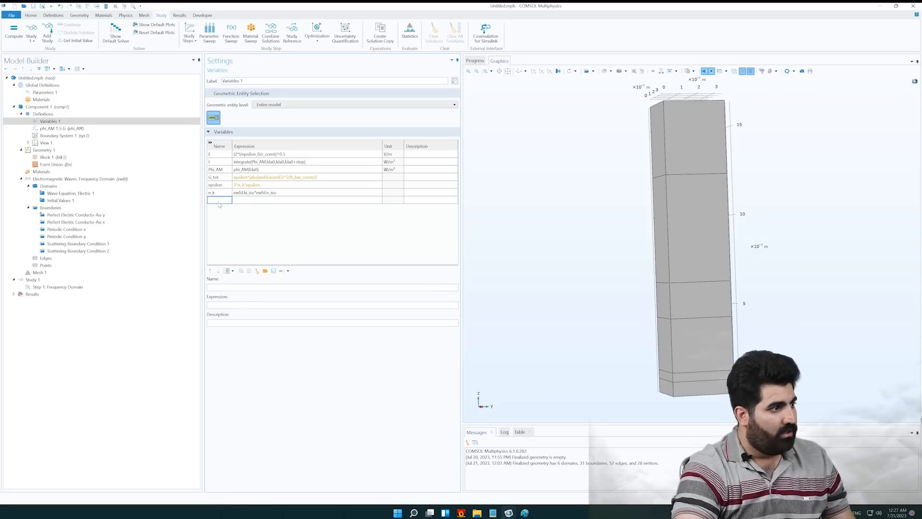
left_click(241, 193)
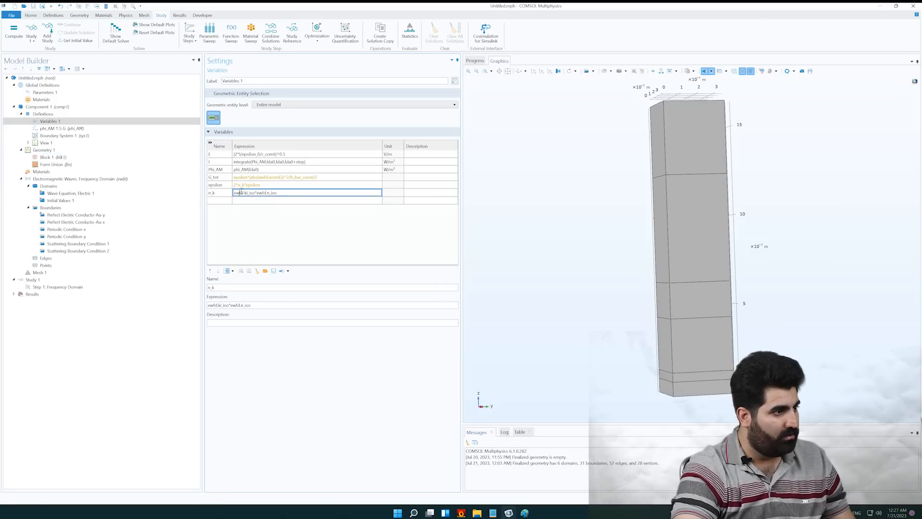
left_click_drag(234, 192, 248, 193)
key("ctrl+c")
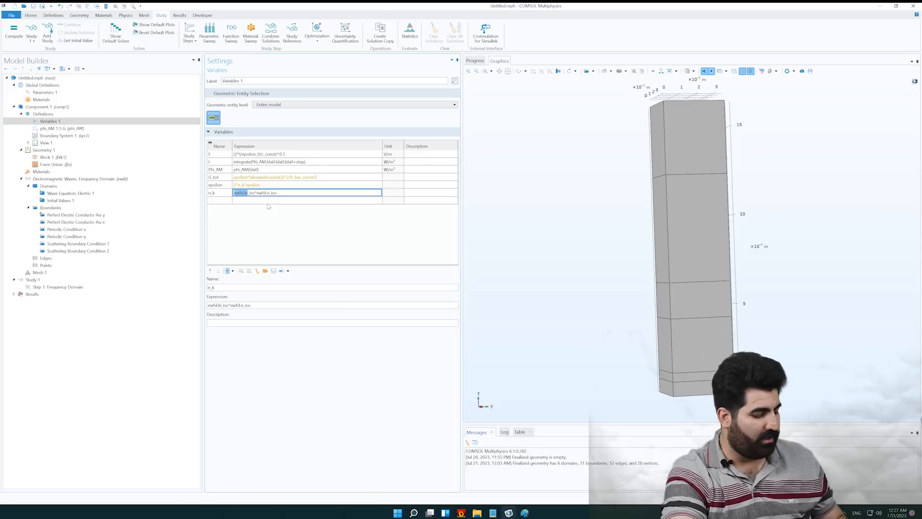
key("Return")
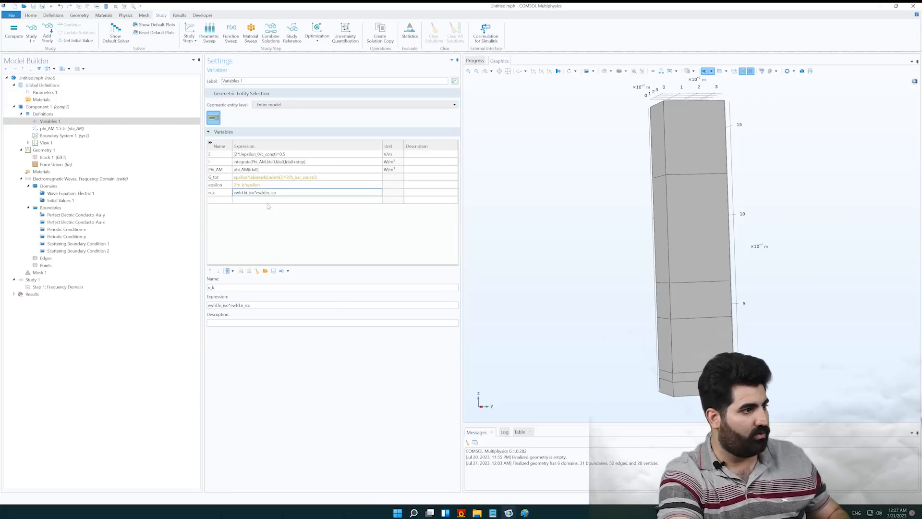
key("ctrl+f")
key("ctrl+v")
key("Return")
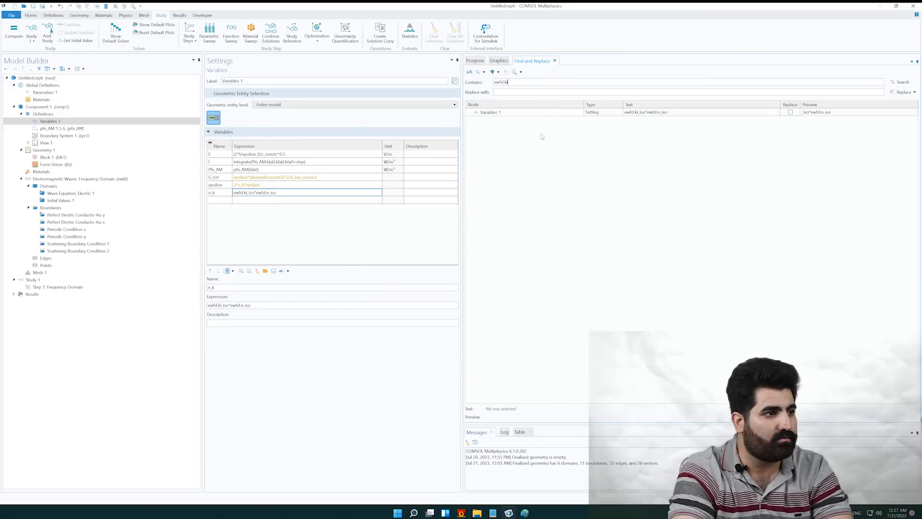
left_click(656, 114)
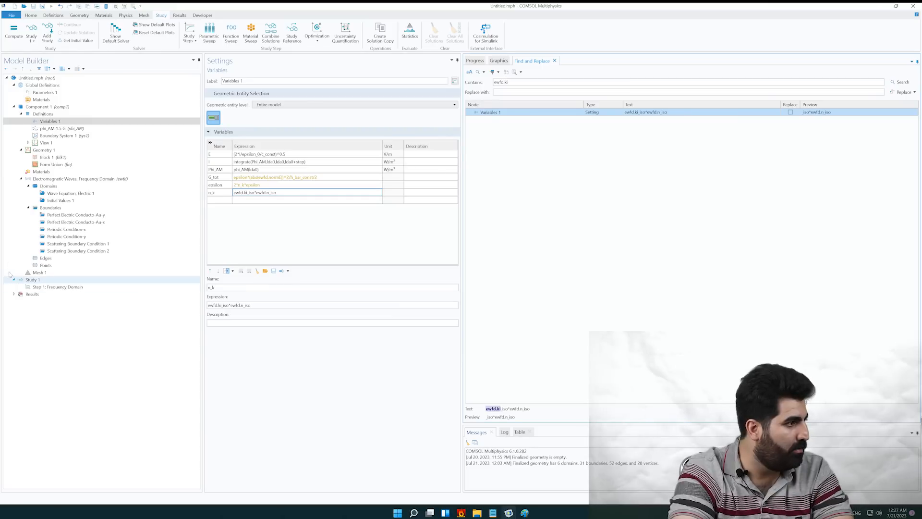
Enable the Equation View option for the physics nodes in the model tree
left_click(47, 194)
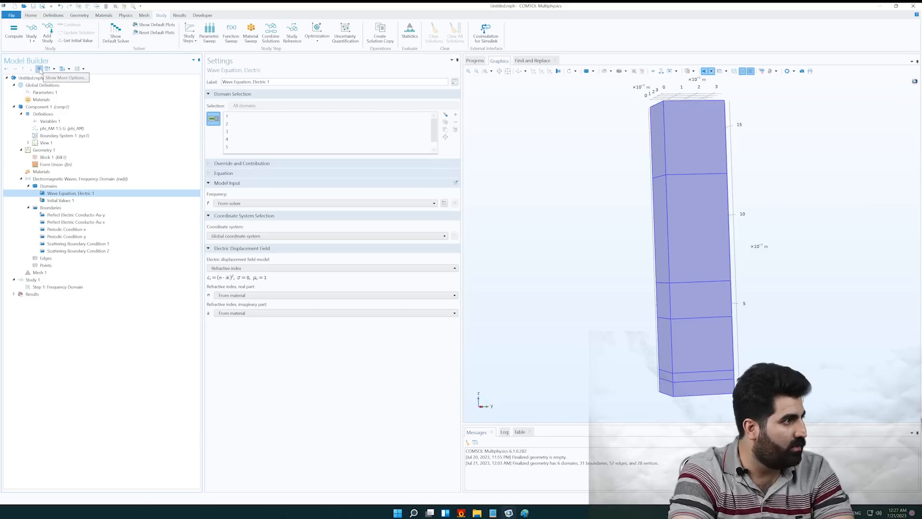
left_click(40, 70)
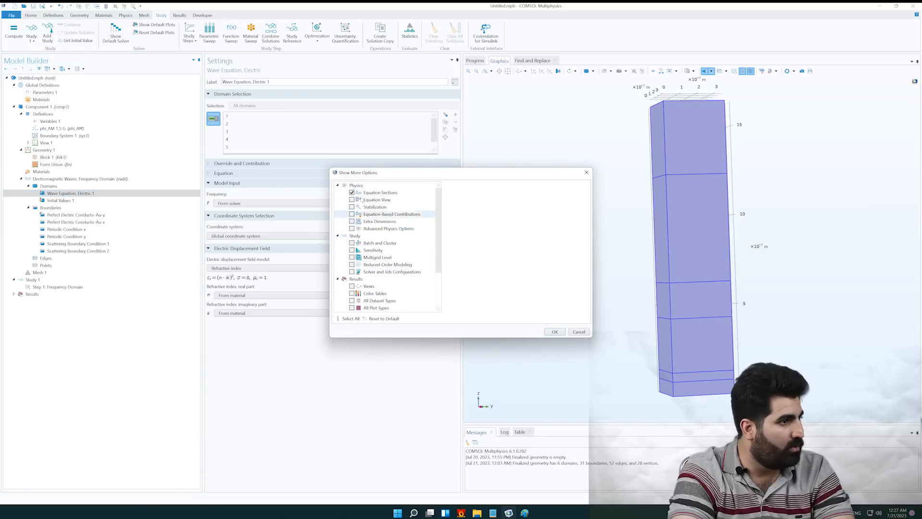
left_click(352, 200)
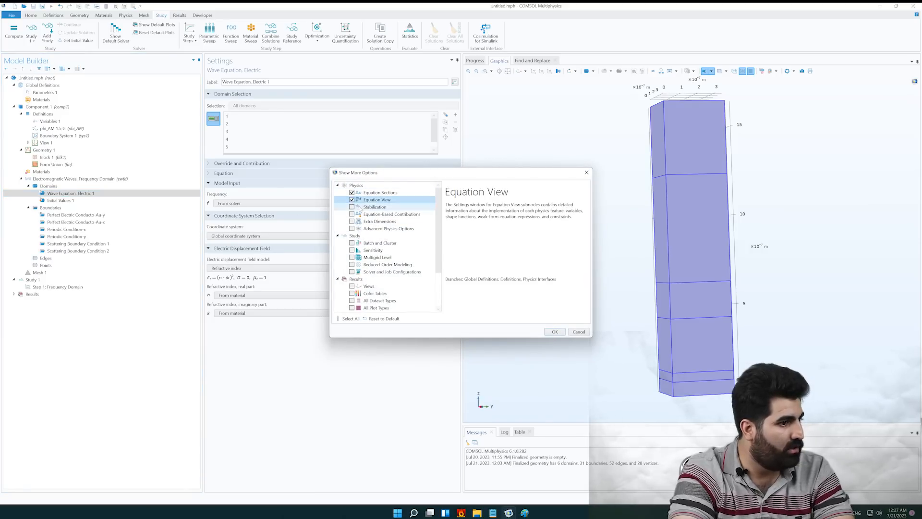
left_click(554, 332)
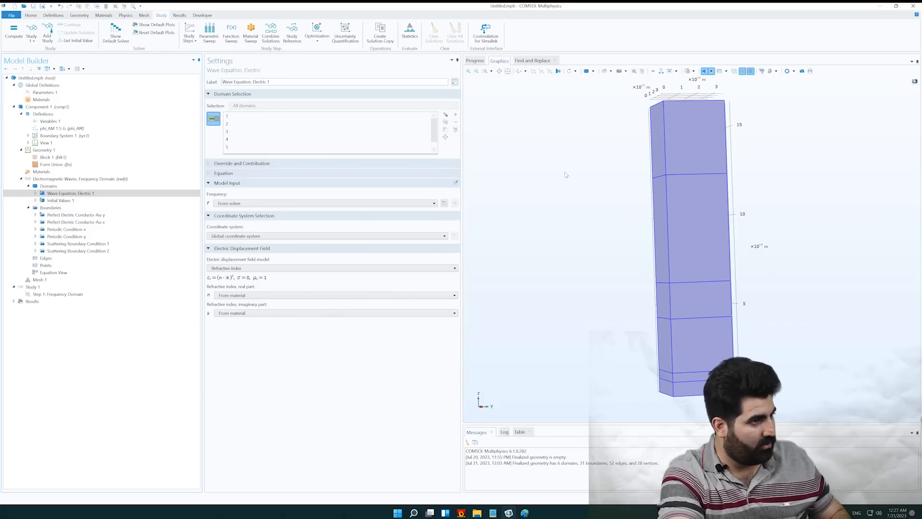
Repeat the model search for ewfd.ki and examine the matches under Wave Equation, Electric 1, including ewfd.ki_iso
key("ctrl+f")
key("Right")
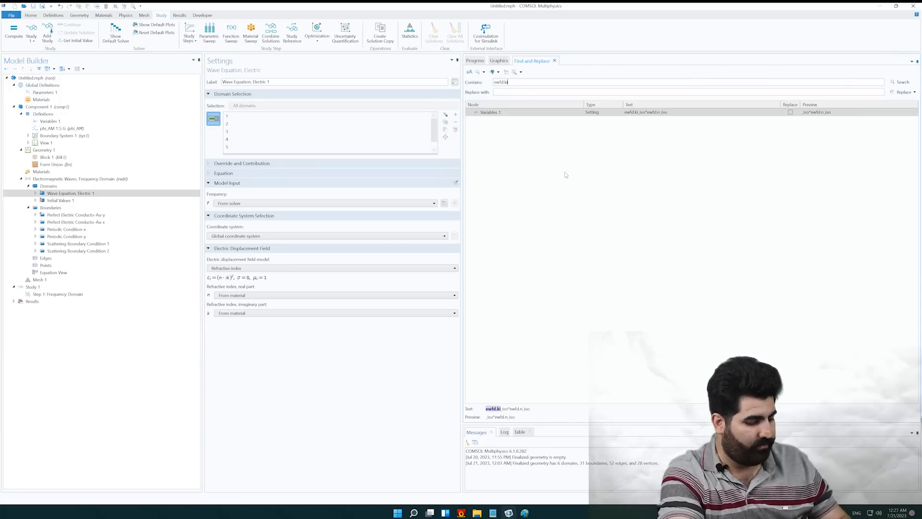
key("Return")
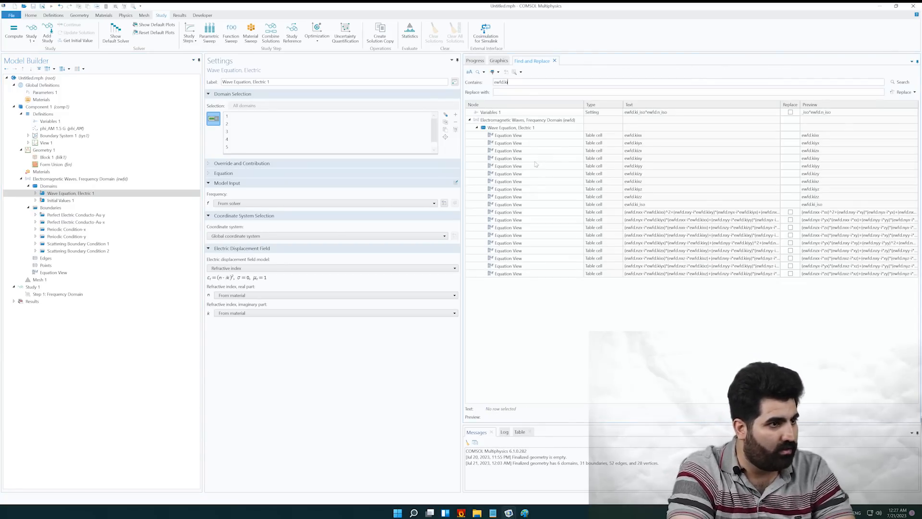
left_click(532, 136)
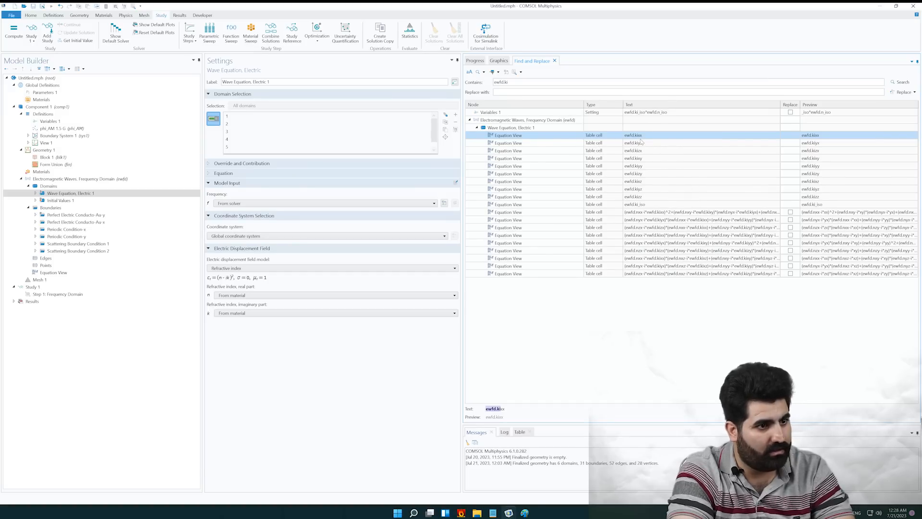
left_click(818, 206)
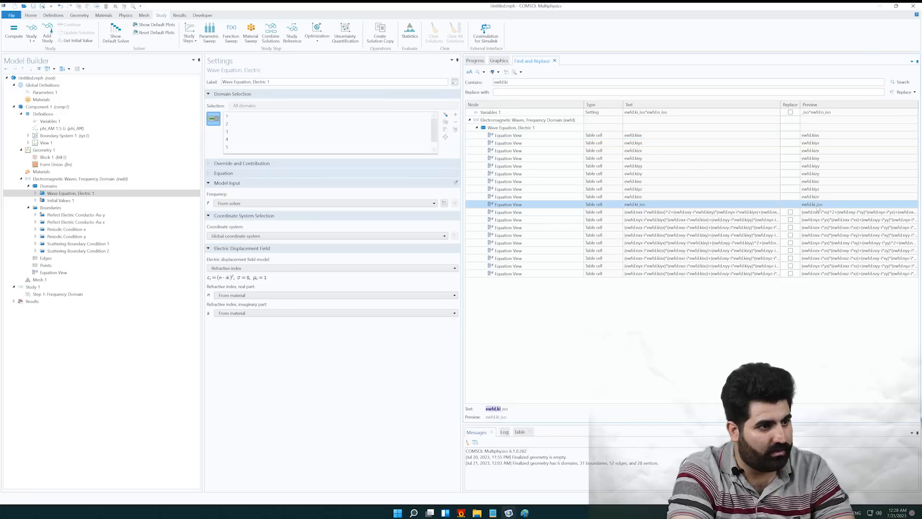
key("BackSpace")
key("BackSpace")
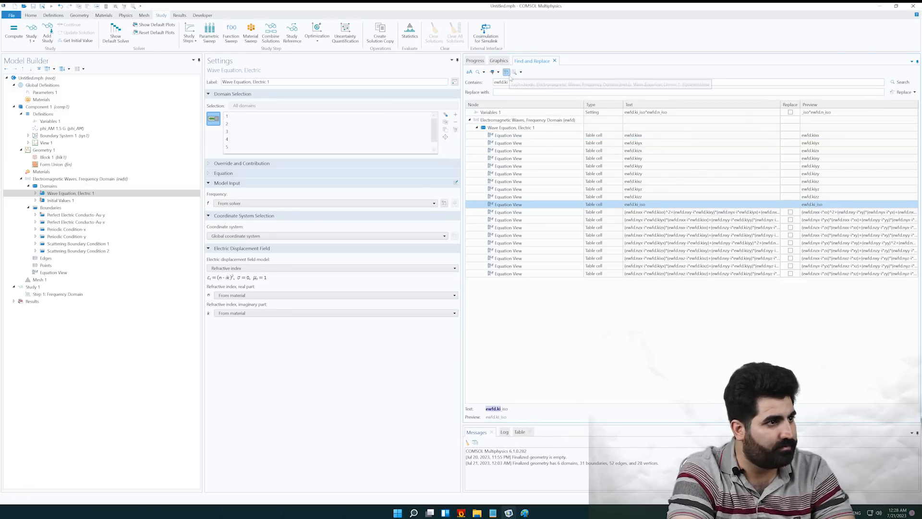
Open the ewfd.ki_iso entry in the Wave Equation, Electric 1 equation view and widen the Description column to read the variable descriptions
double_click(512, 204)
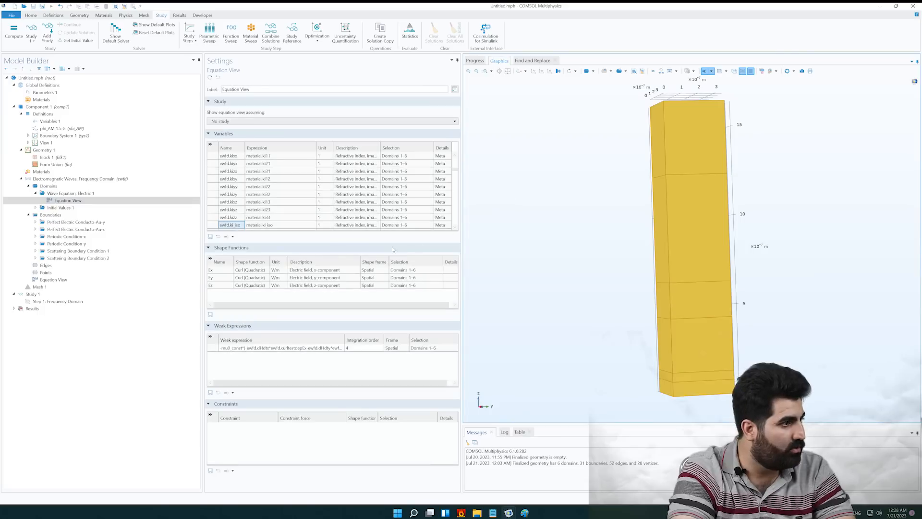
left_click(335, 224)
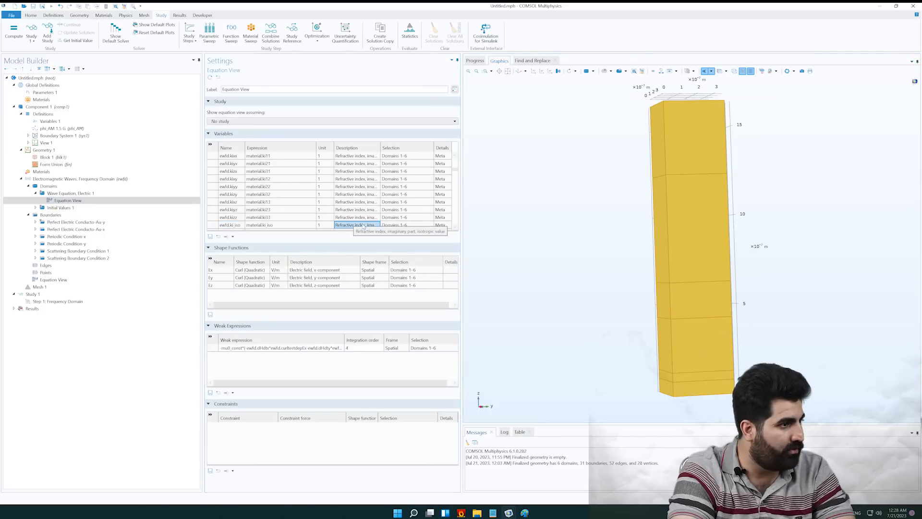
left_click_drag(381, 147, 455, 148)
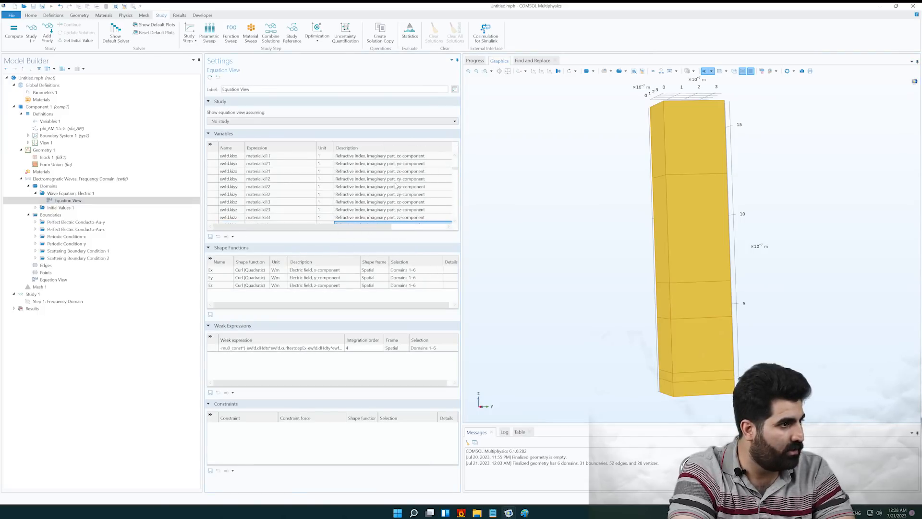
scroll(394, 187, "down", 3)
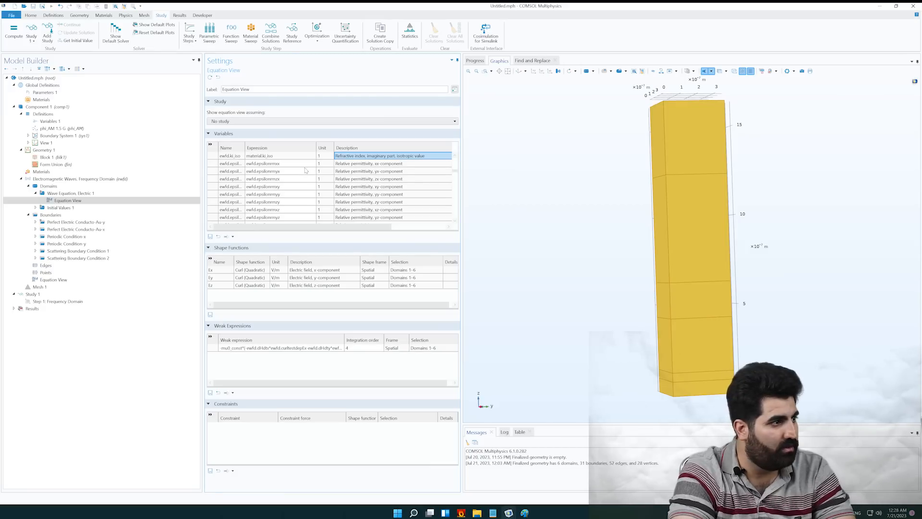
scroll(303, 171, "up", 1)
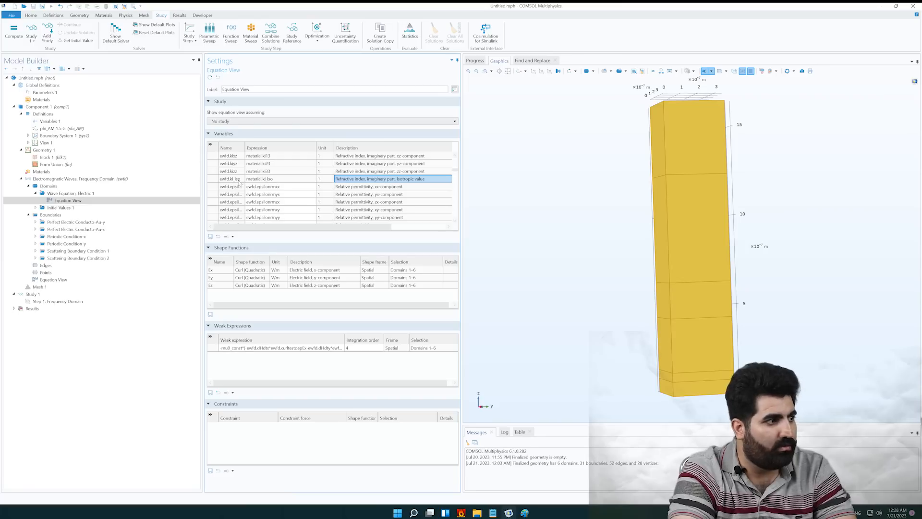
scroll(238, 183, "up", 1)
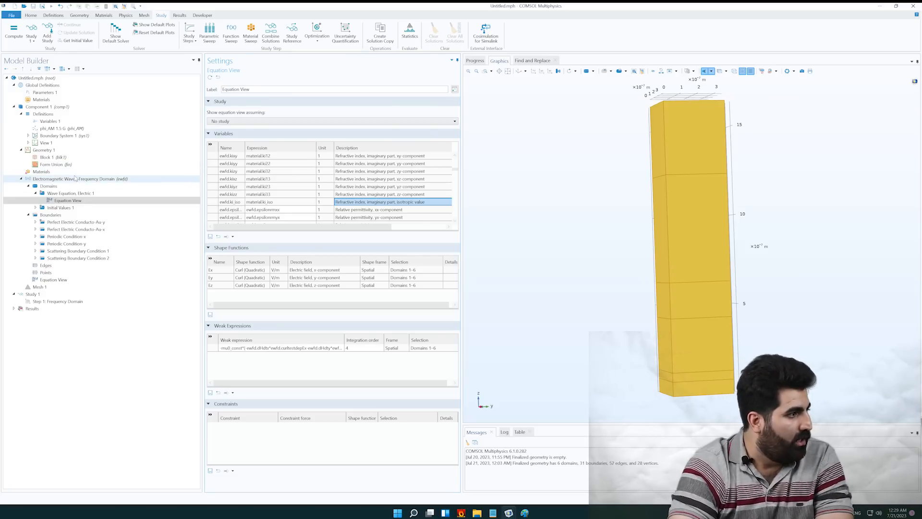
left_click(71, 128)
left_click(50, 121)
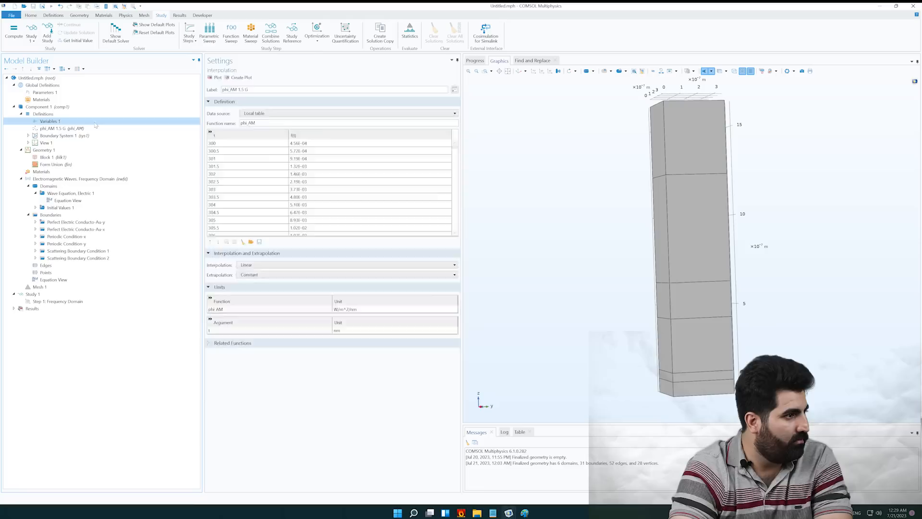
mouse_move(238, 190)
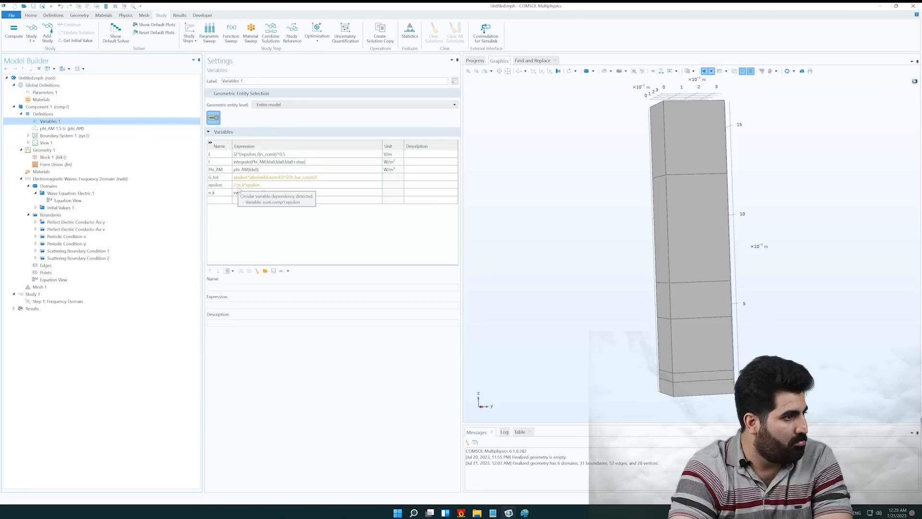
left_click(215, 203)
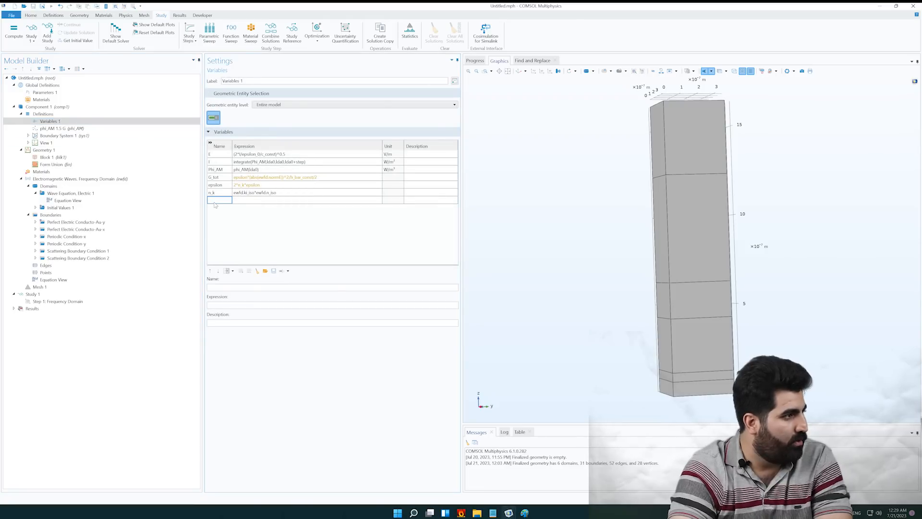
left_click(55, 171)
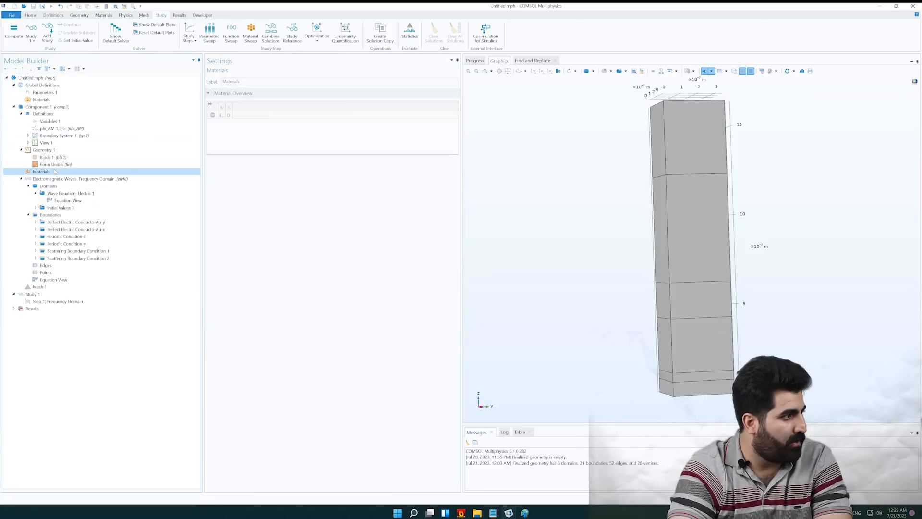
left_click(53, 128)
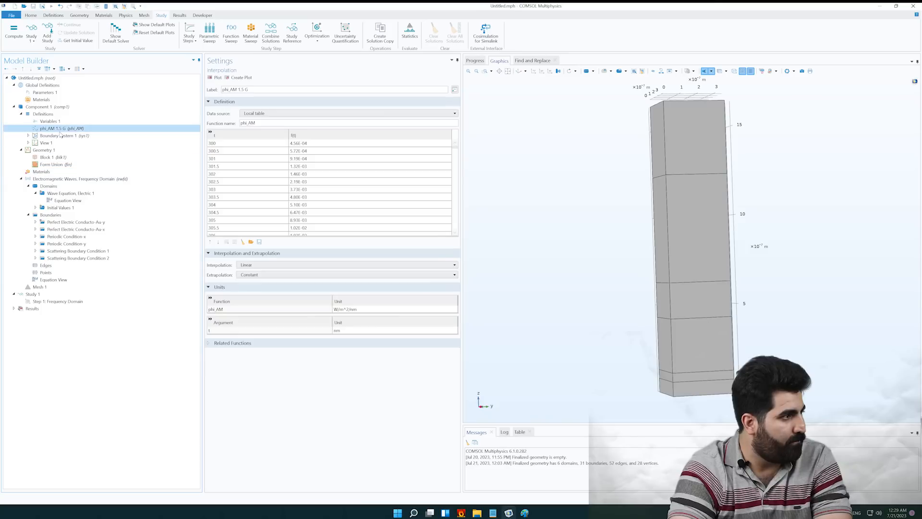
Switch to the 3D Perovskite solar cell simulation_Validation.mph model and copy its six materials: Air, FTO, TiO2, PSK, SpiroOmetad and Au
left_click(57, 171)
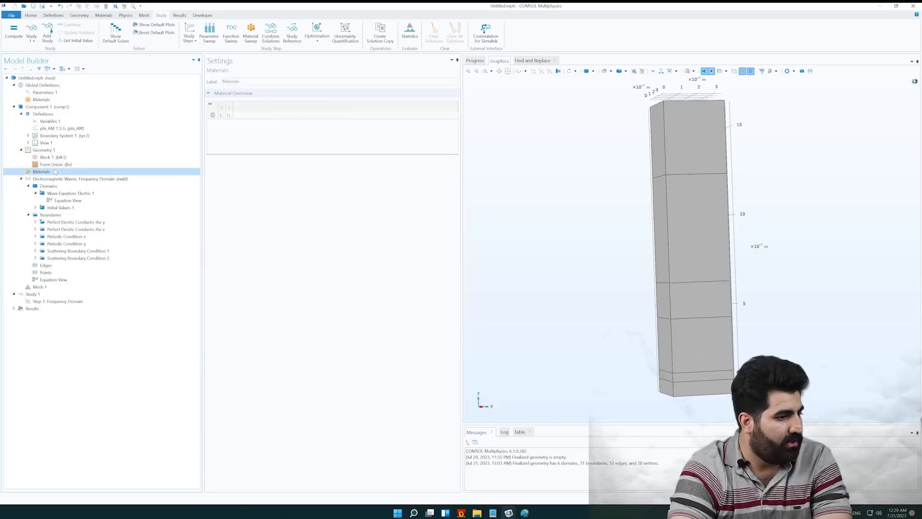
mouse_move(510, 514)
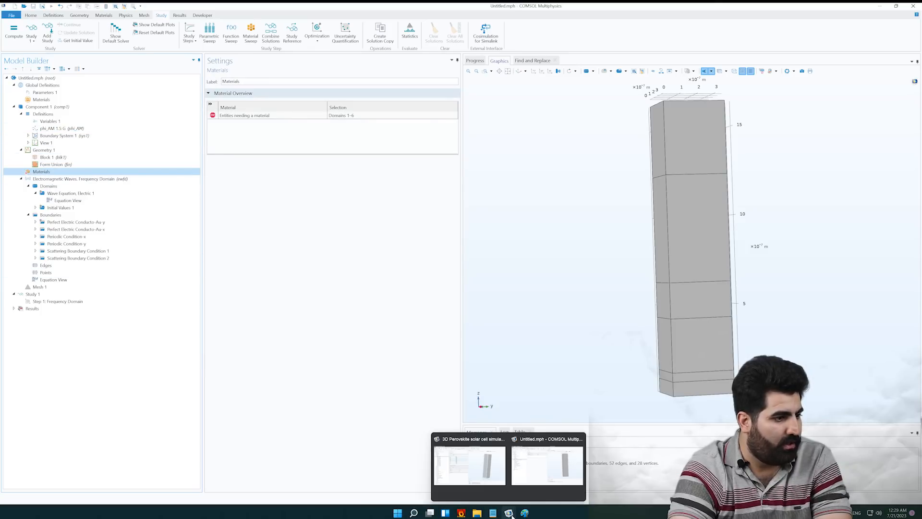
left_click(474, 464)
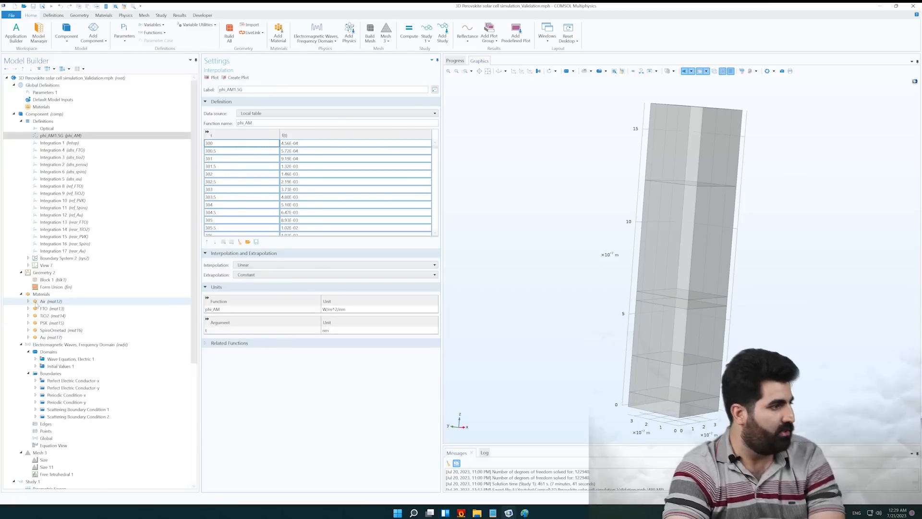
left_click(53, 308)
left_click(52, 301)
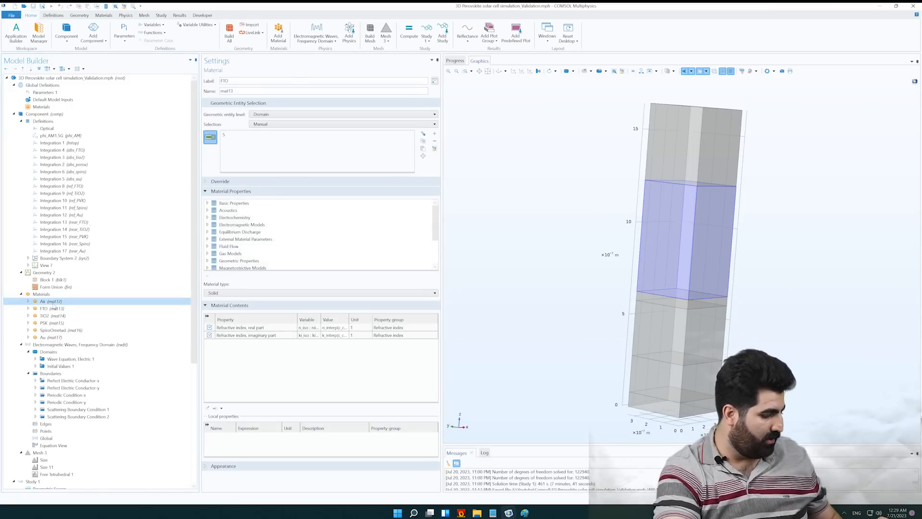
left_click_drag(56, 319, 54, 344)
left_click(54, 337, "ctrl")
left_click(54, 343, "ctrl")
right_click(58, 321)
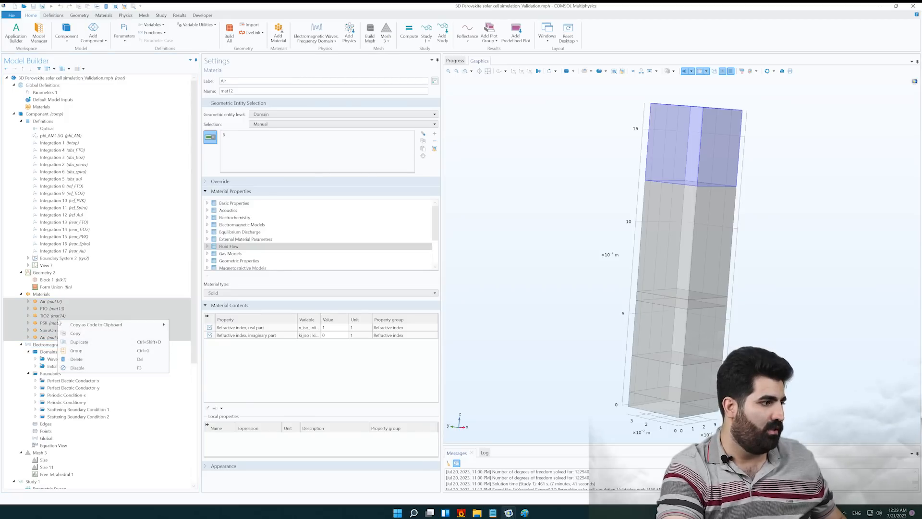
left_click(84, 333)
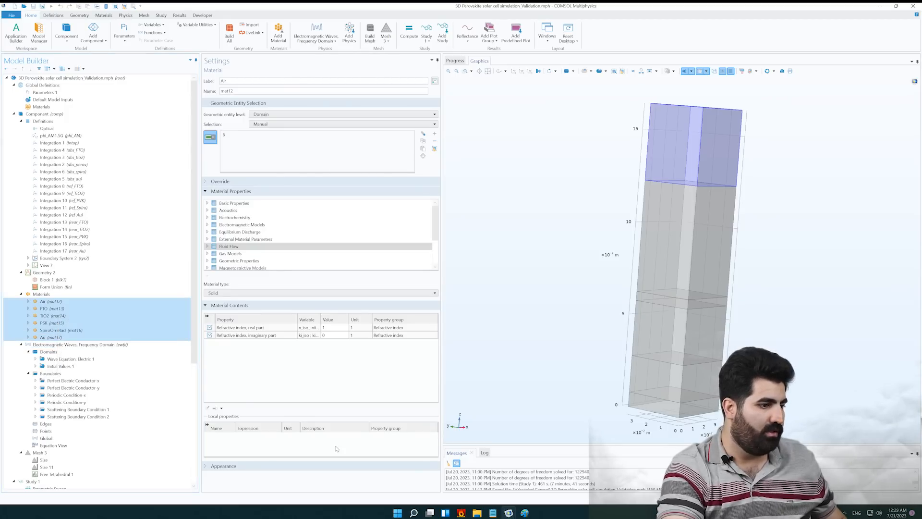
Return to Untitled.mph and paste the copied materials into the Materials node of Component 1, accepting the paste messages
mouse_move(508, 513)
left_click(526, 478)
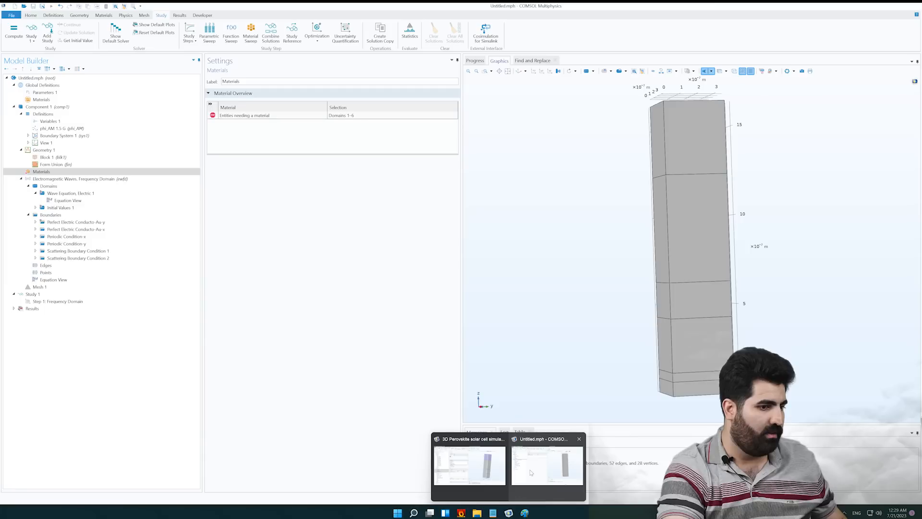
left_click(847, 513)
left_click(739, 473)
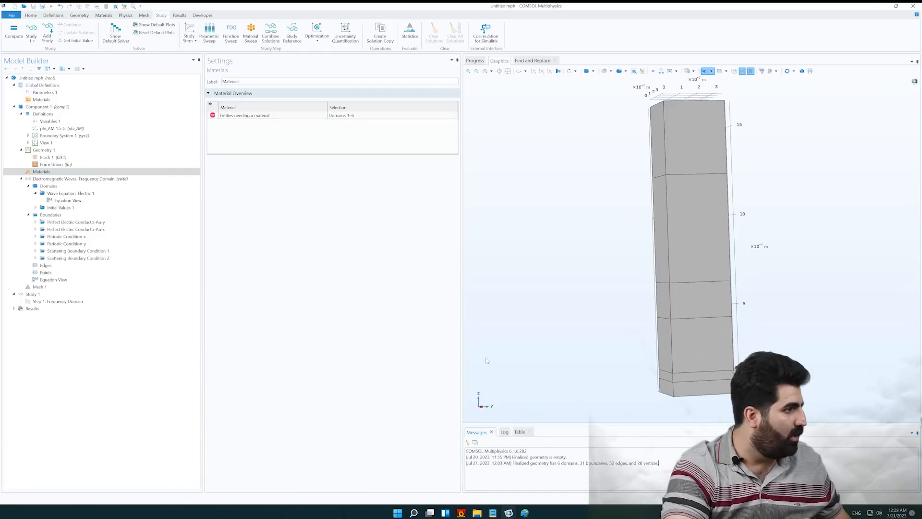
right_click(114, 174)
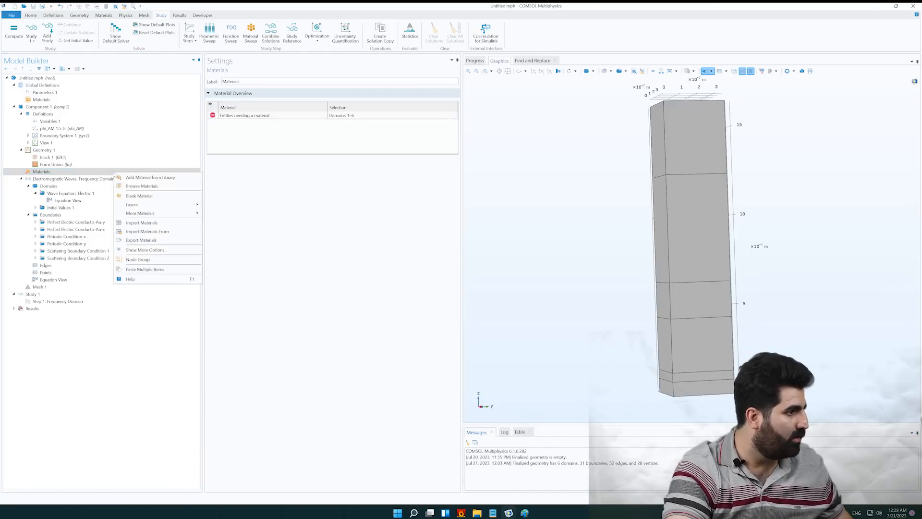
left_click(147, 269)
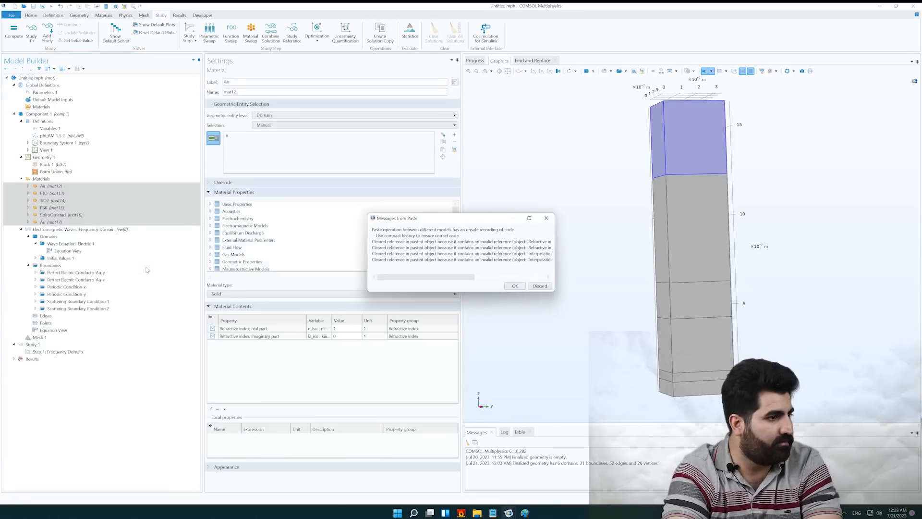
left_click(516, 288)
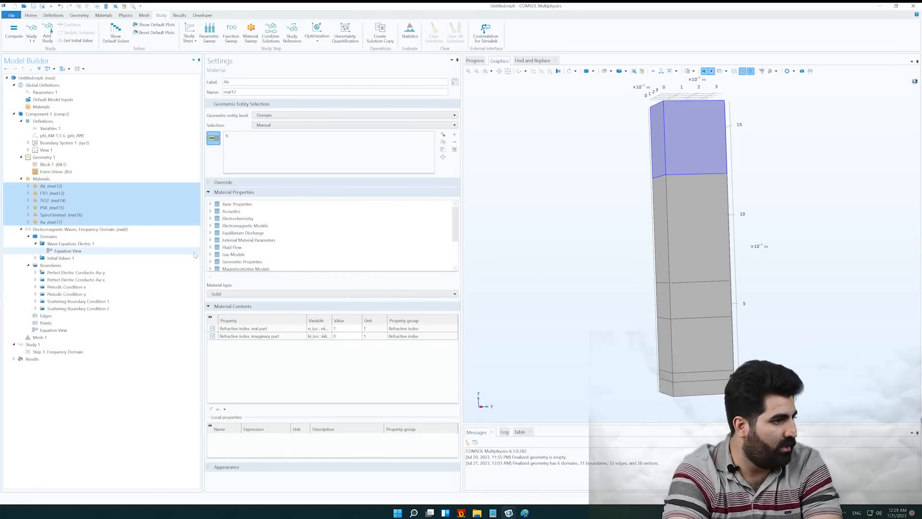
Examine the TiO2 material contents, widening the Value column to read the real and imaginary refractive index expressions
left_click(130, 201)
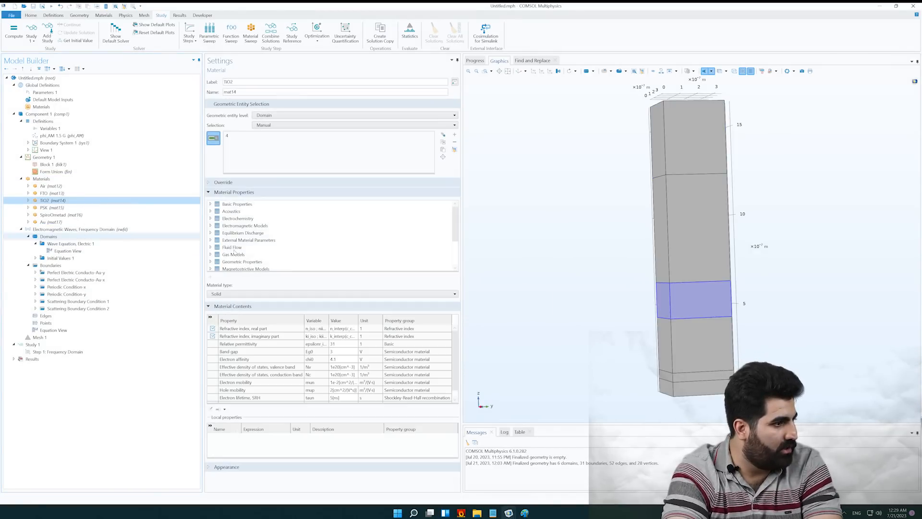
left_click(361, 319)
left_click_drag(359, 317, 399, 324)
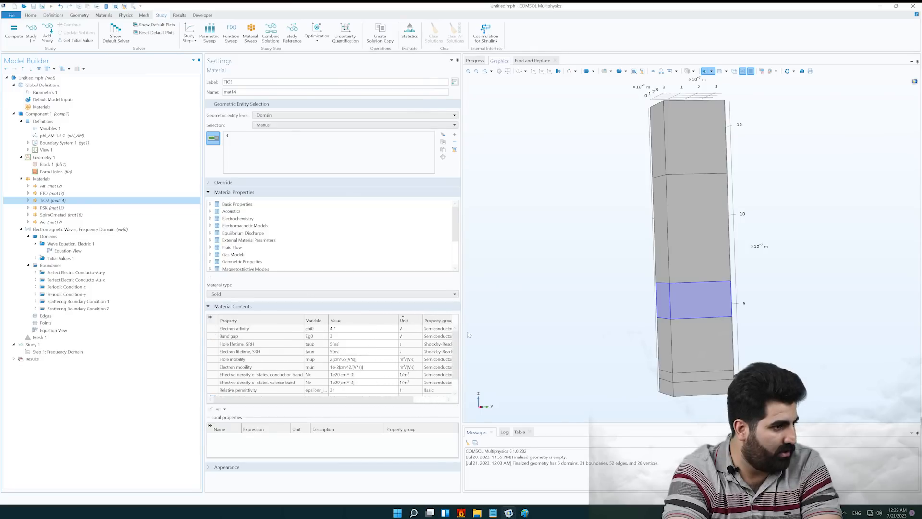
left_click_drag(456, 344, 447, 390)
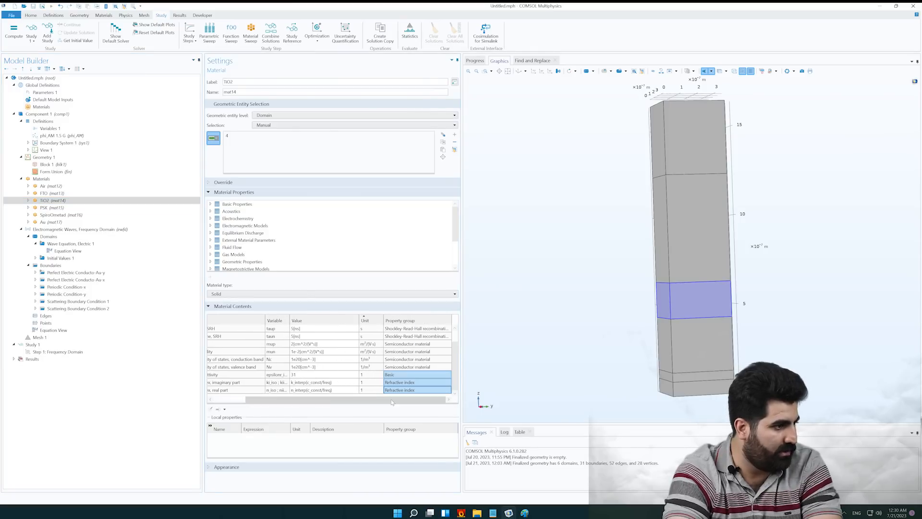
left_click(307, 383)
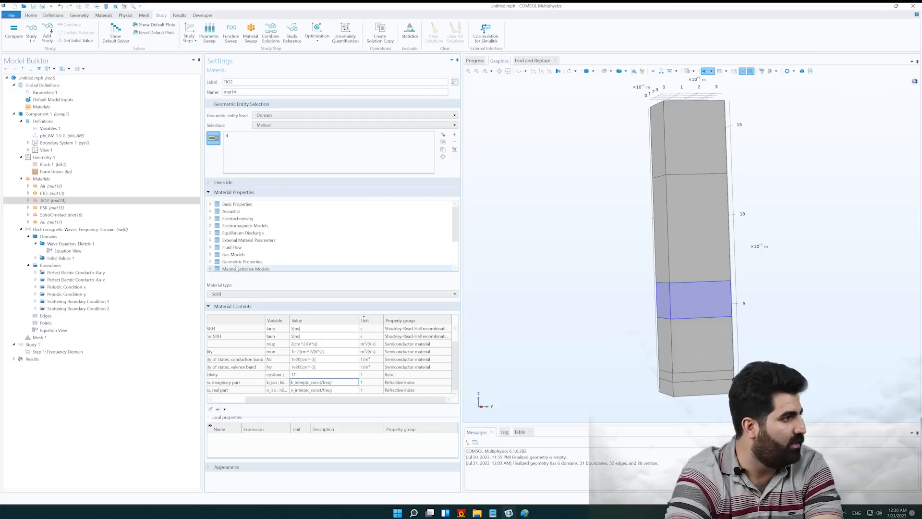
Correct the epsilon expression in Variables 1 to 2*n_k*epsilon_0
left_click(50, 128)
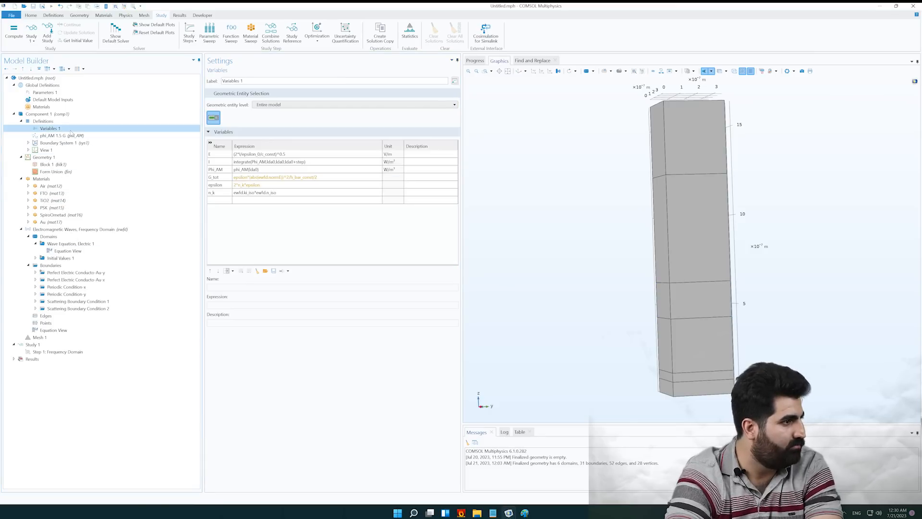
mouse_move(267, 181)
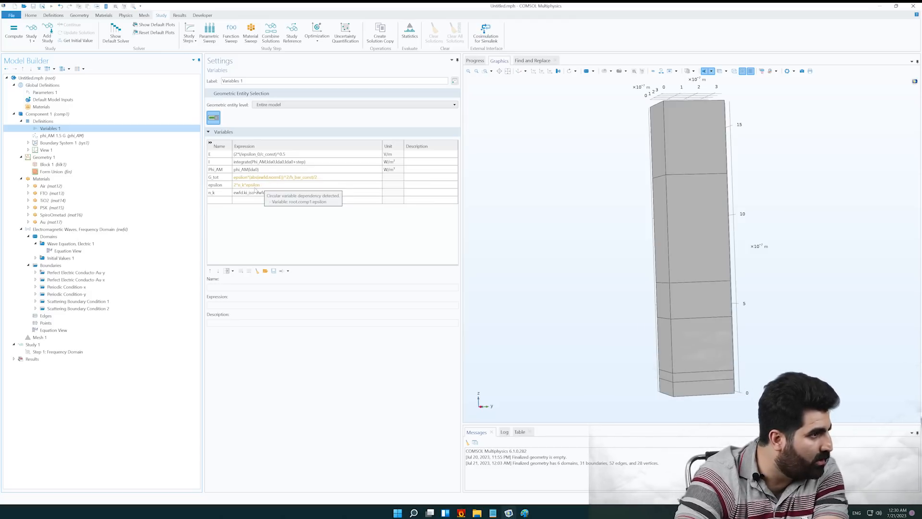
left_click(253, 187)
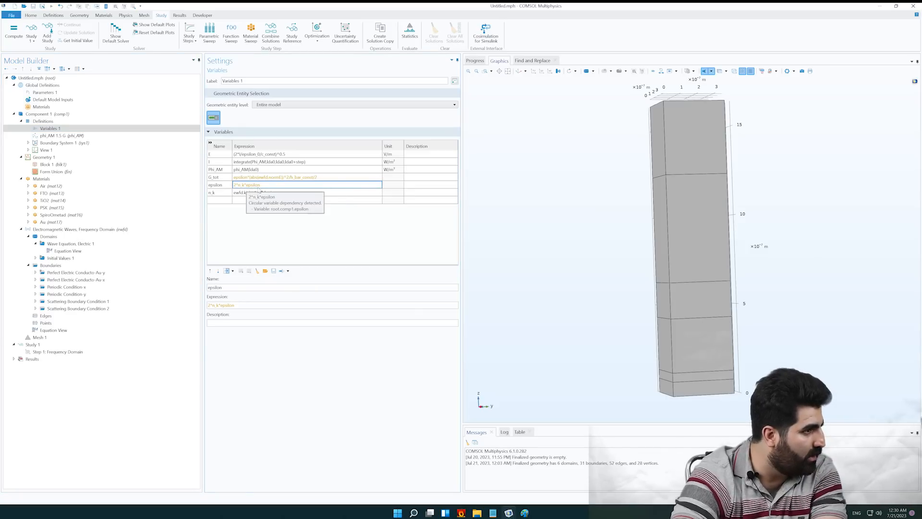
left_click(260, 185)
left_click(262, 185)
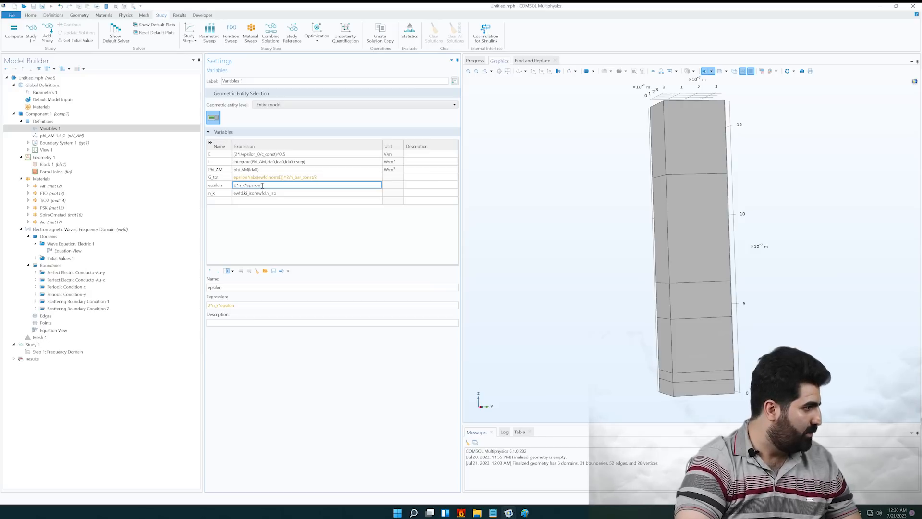
type("_0")
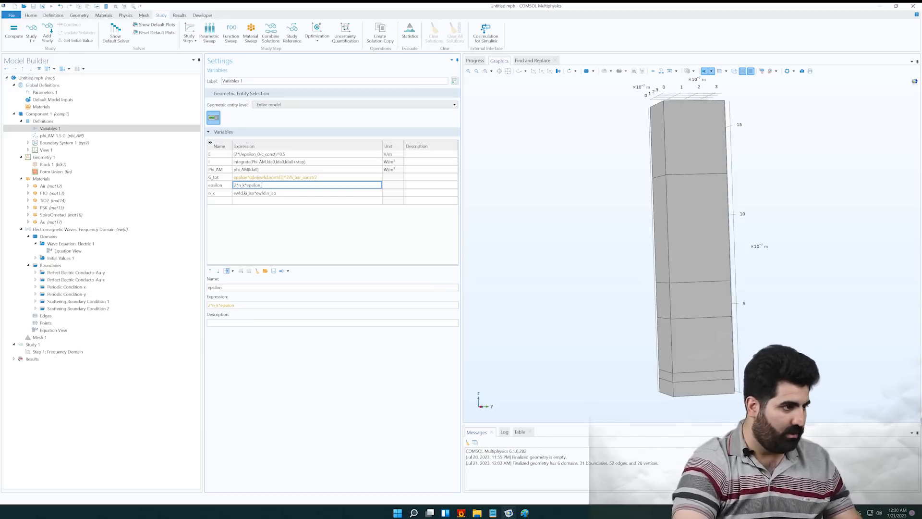
left_click(254, 199)
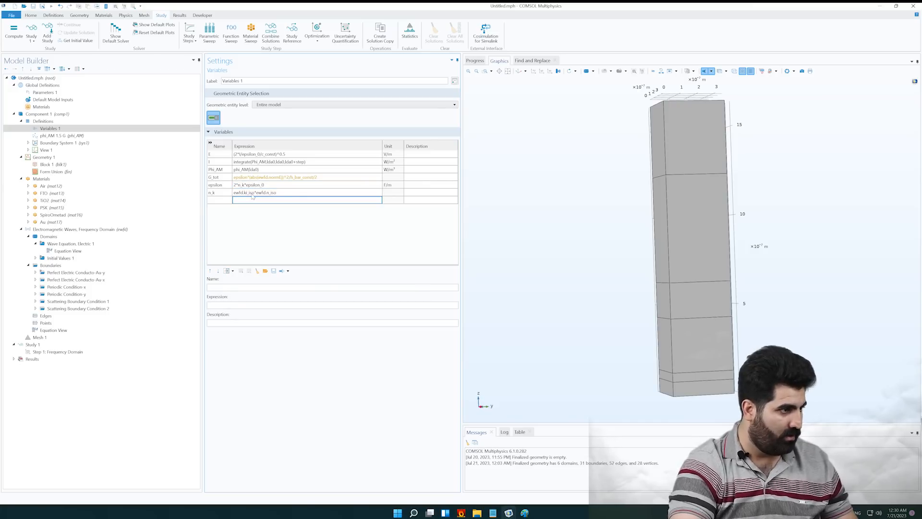
Correct the G_tot expression in Variables 1 to epsilon*(abs(ewfd.normE))^2/hbar_const/2
mouse_move(270, 180)
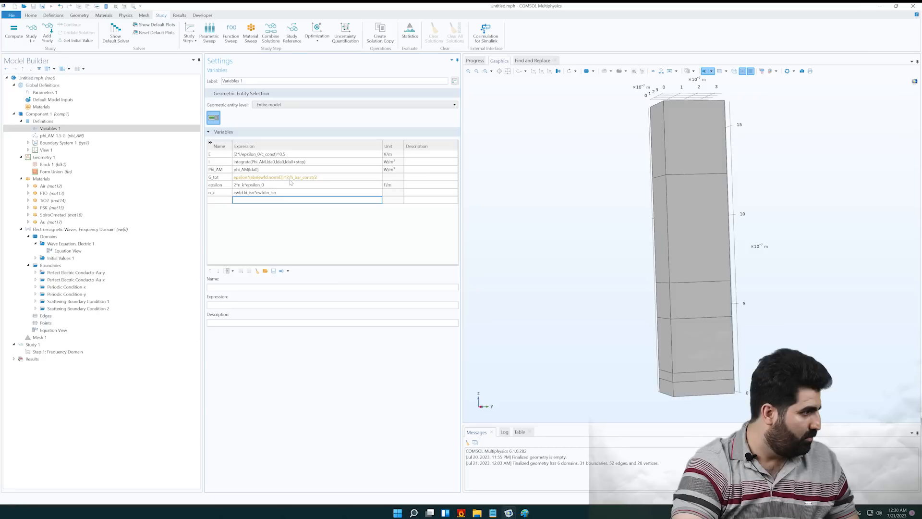
left_click(293, 179)
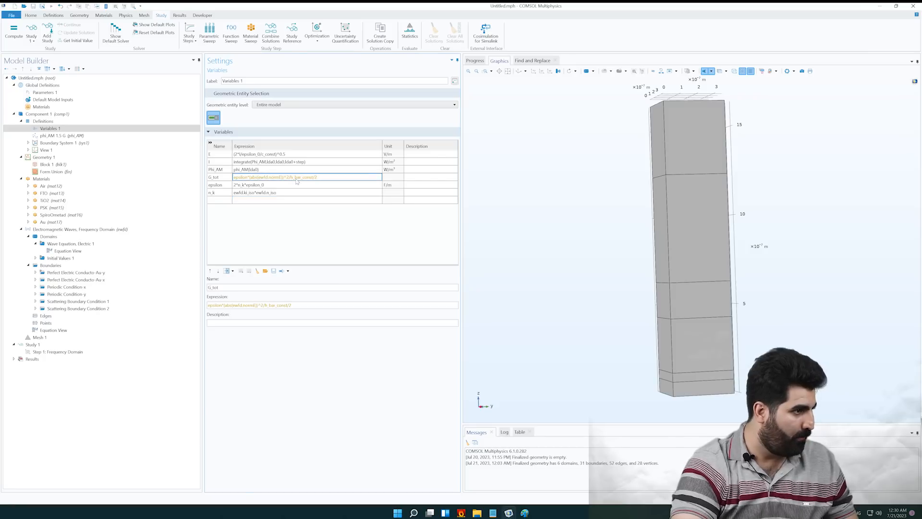
key("Delete")
key("Return")
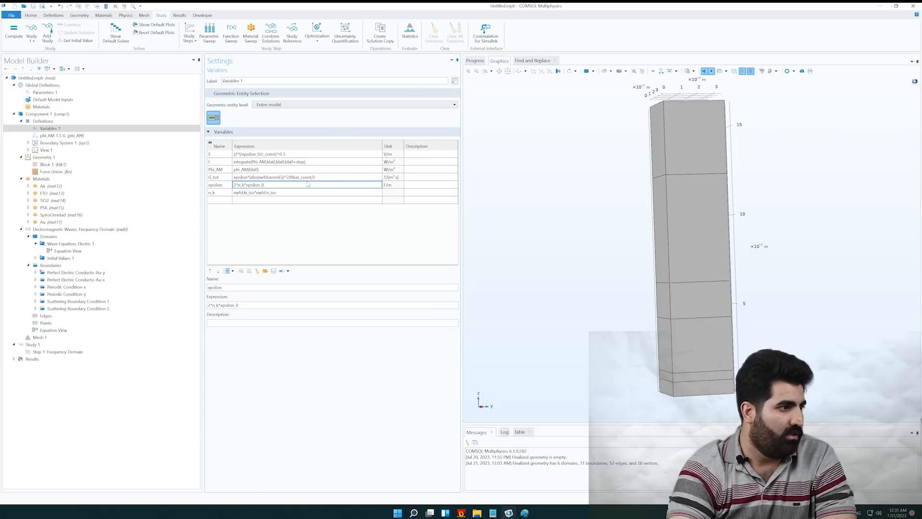
left_click(292, 178)
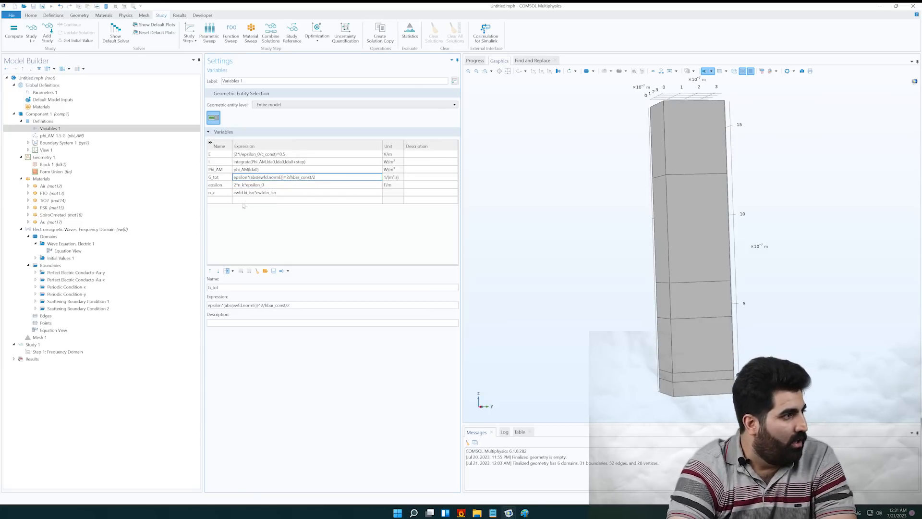
Review the phi_AM interpolation function, the Variables 1 expressions and the incident field settings of Scattering Boundary Condition 1
left_click(80, 136)
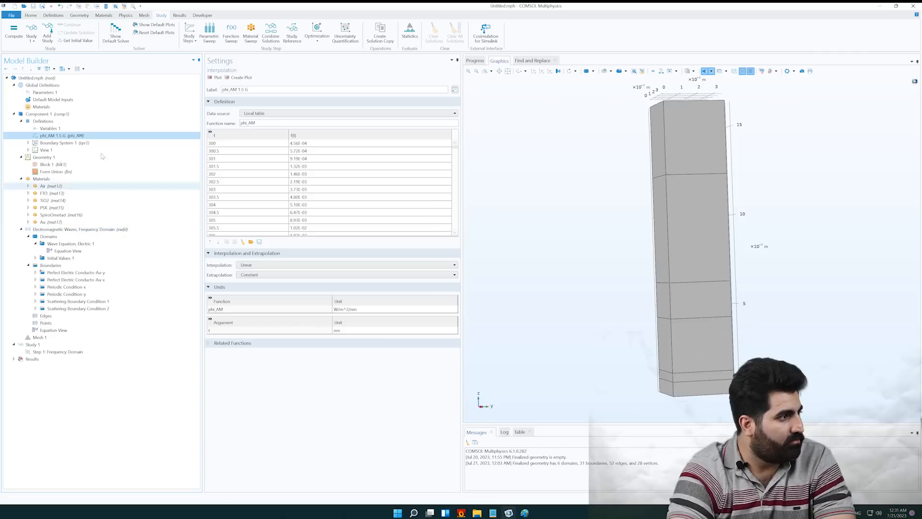
left_click(97, 128)
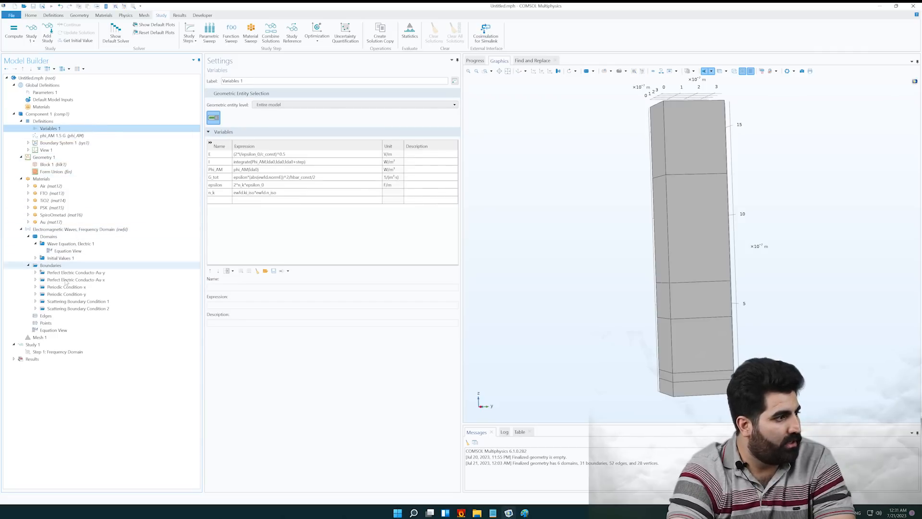
left_click(65, 302)
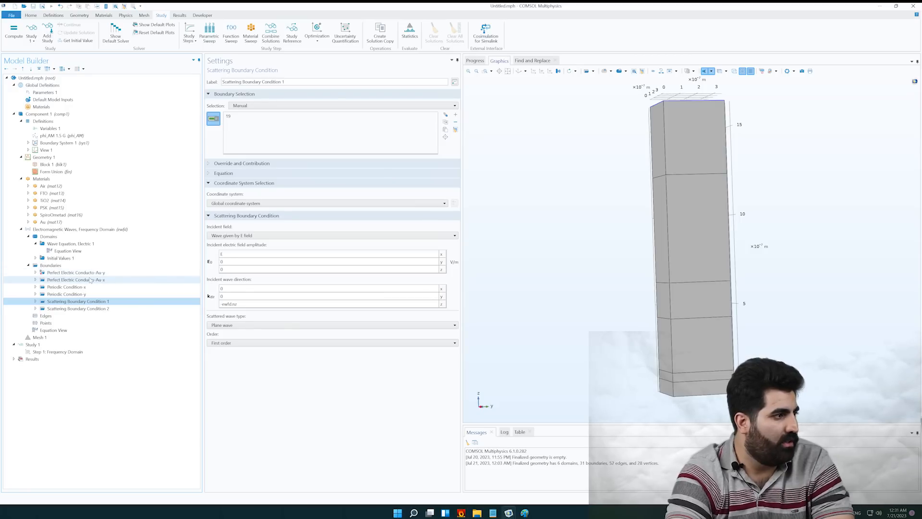
left_click(72, 129)
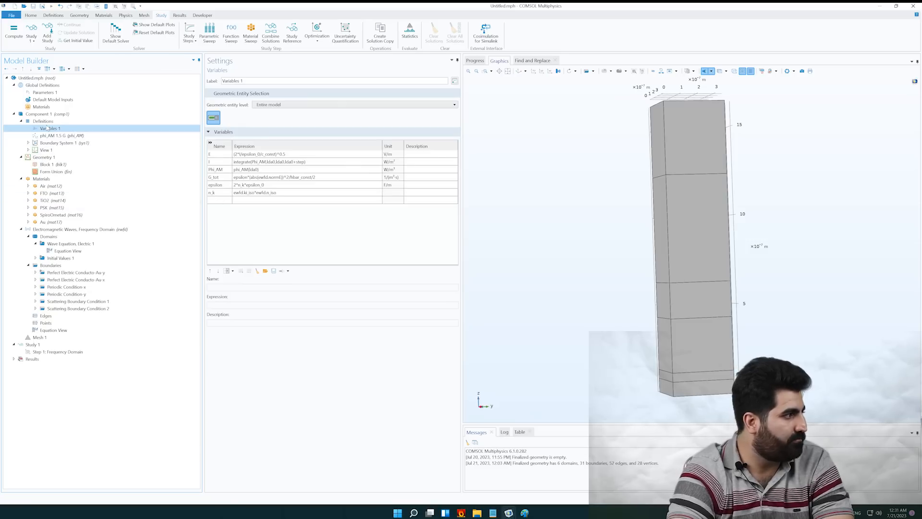
Add a second variables node under the component's Definitions and label it abs_PSK
key("Up")
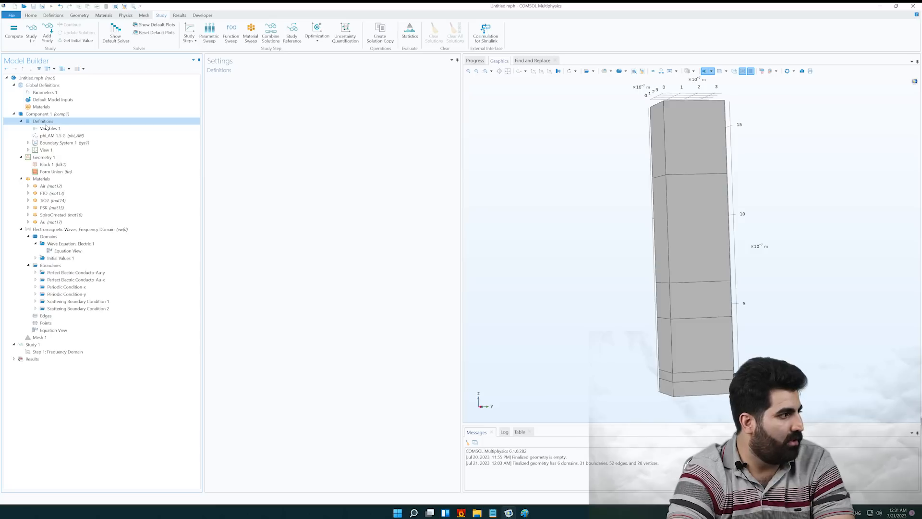
right_click(46, 125)
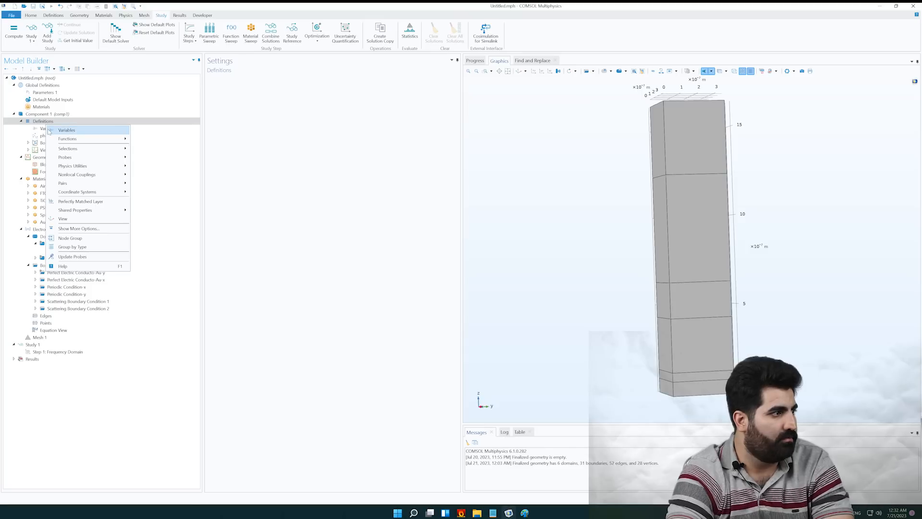
left_click(57, 131)
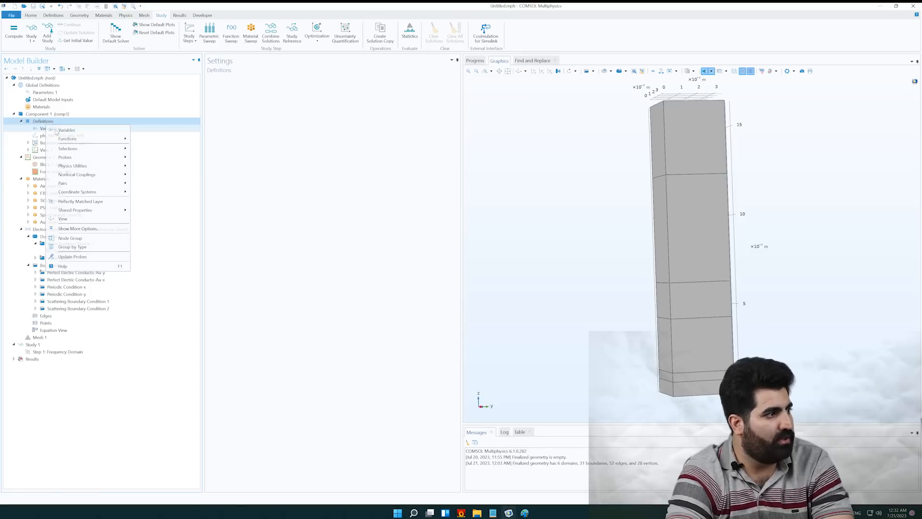
triple_click(245, 81)
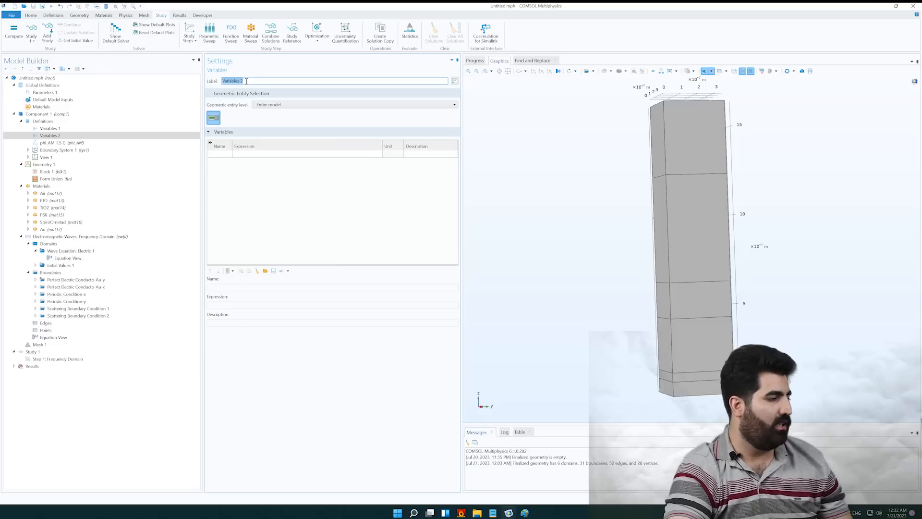
right_click(41, 137)
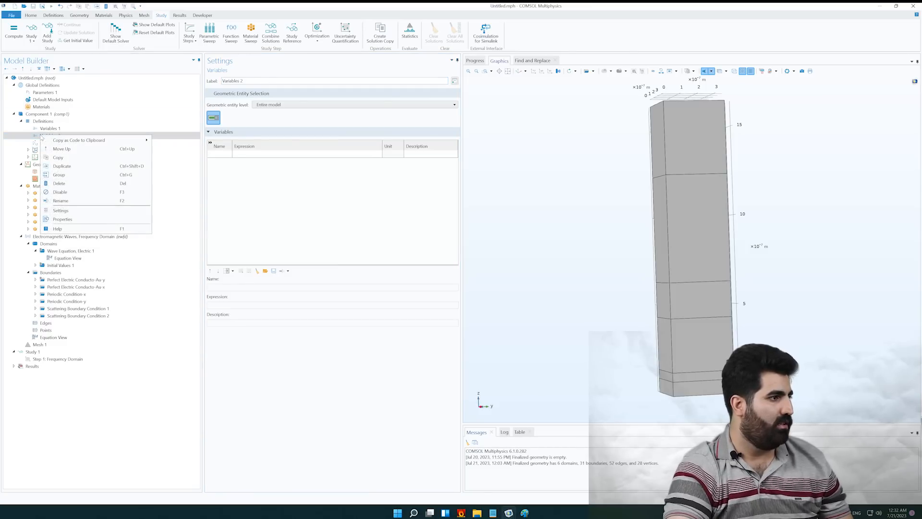
left_click(248, 80)
left_click_drag(244, 81, 218, 83)
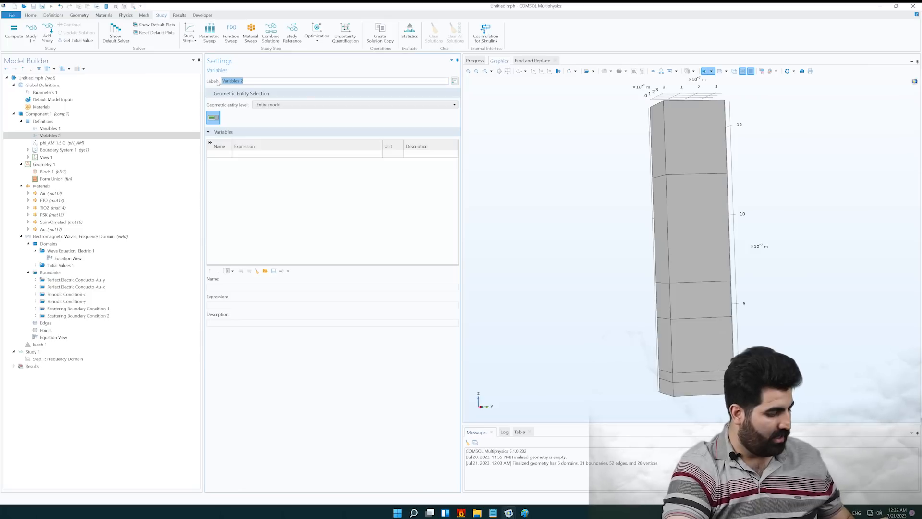
type("abs_PSK")
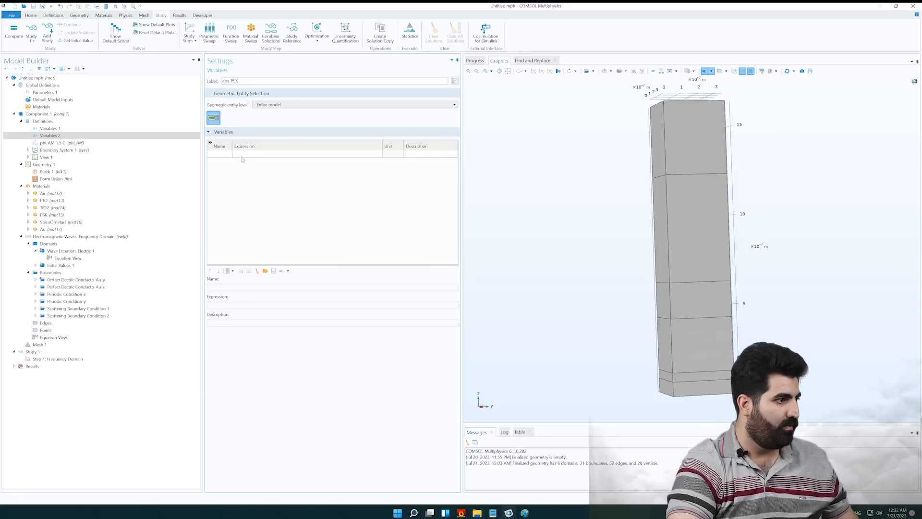
Define a variable named ABS_PSK with the expression ABS in the abs_PSK node
left_click(227, 154)
type("ABS_PSK")
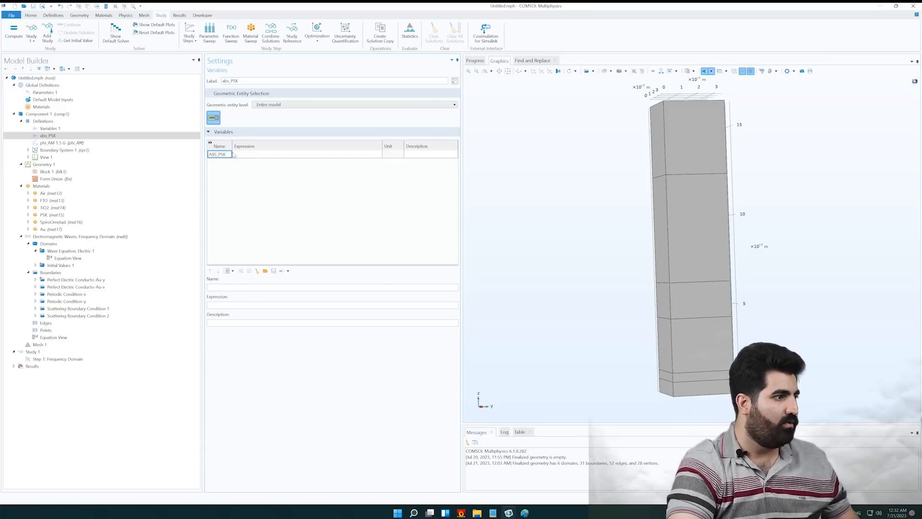
left_click(250, 155)
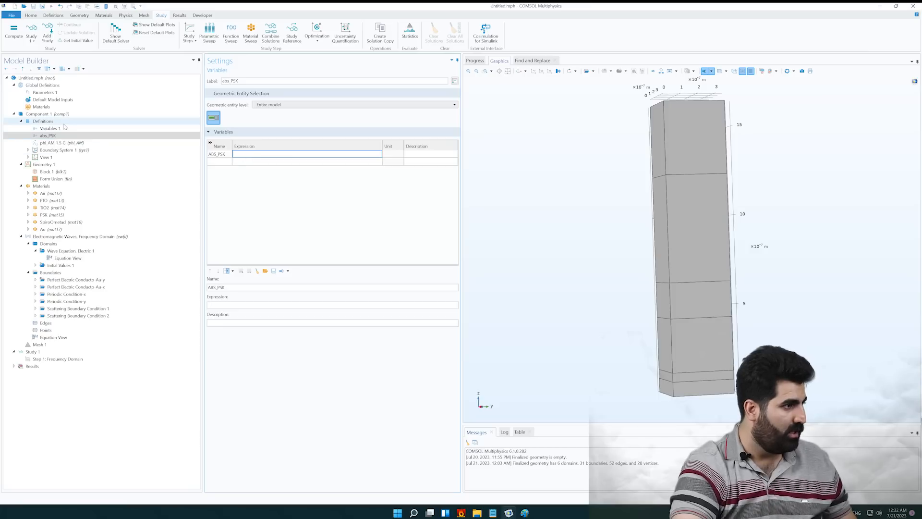
type("ABS")
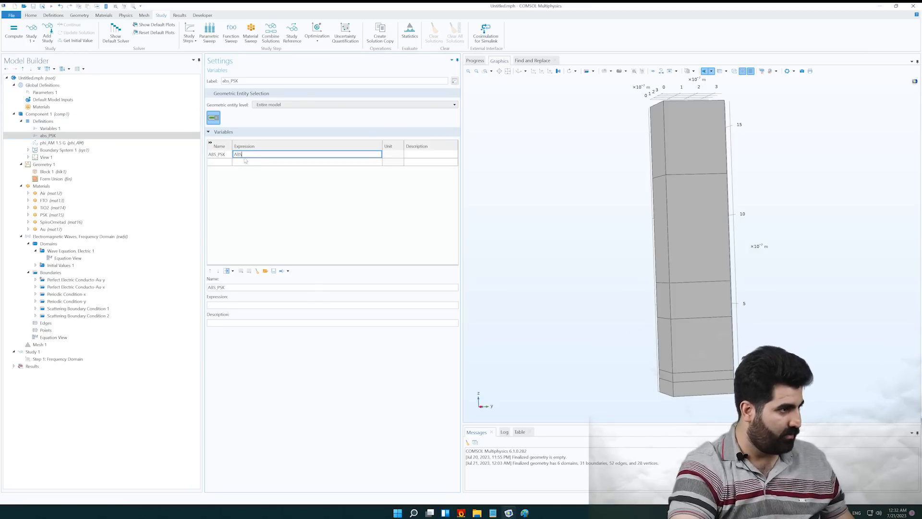
left_click(238, 163)
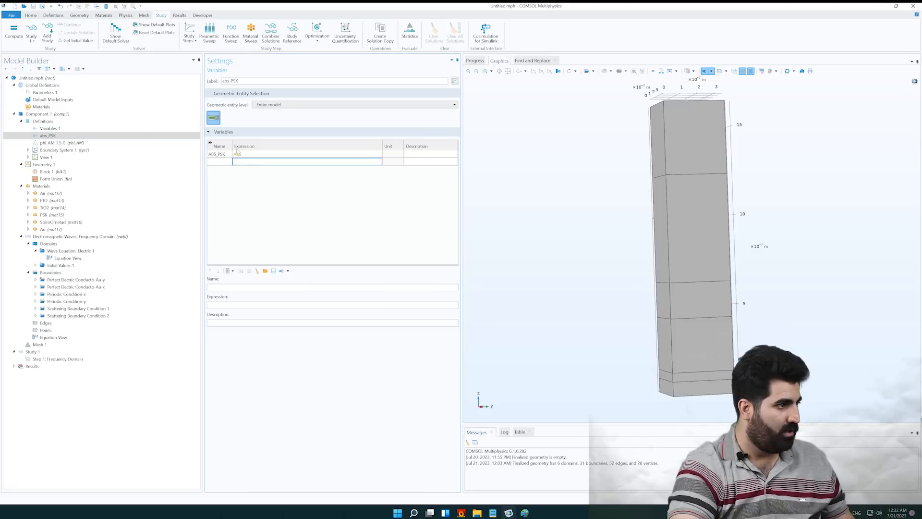
Add an Integration nonlocal coupling under Definitions and pick the thick layer near the block's base as its source domain
right_click(43, 123)
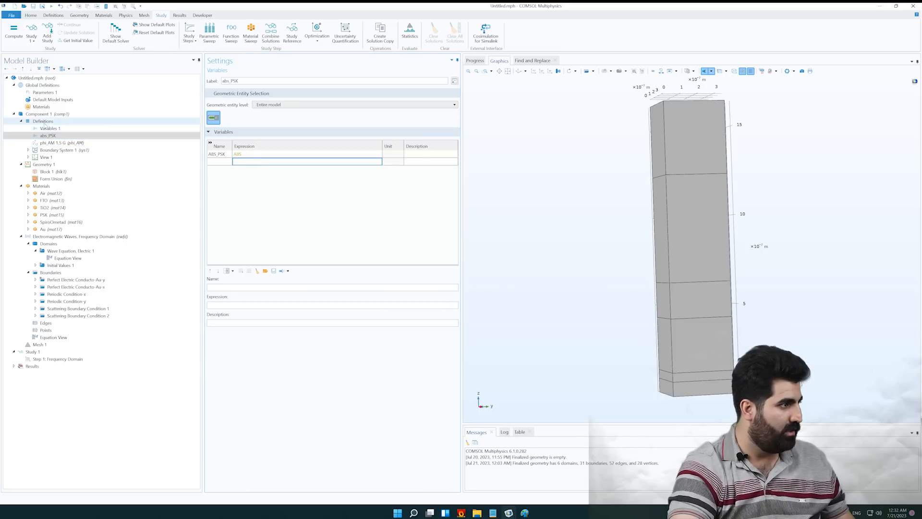
mouse_move(64, 137)
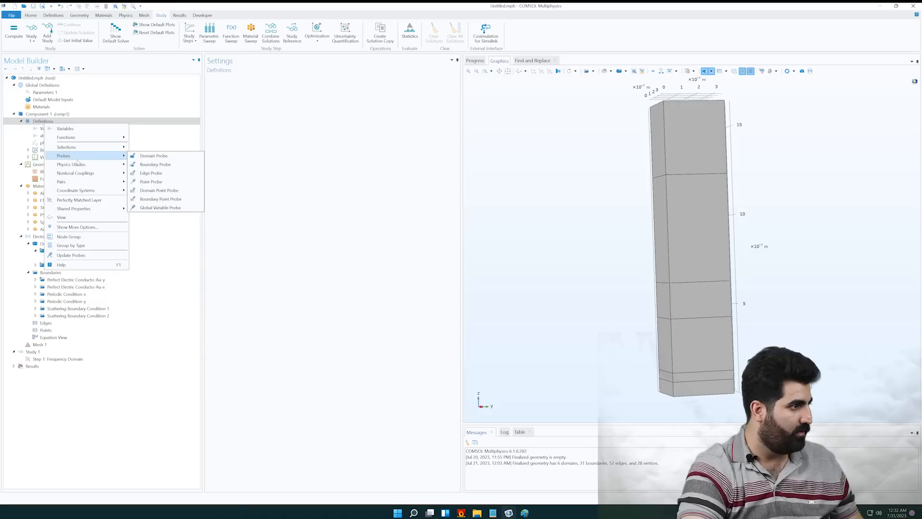
mouse_move(83, 174)
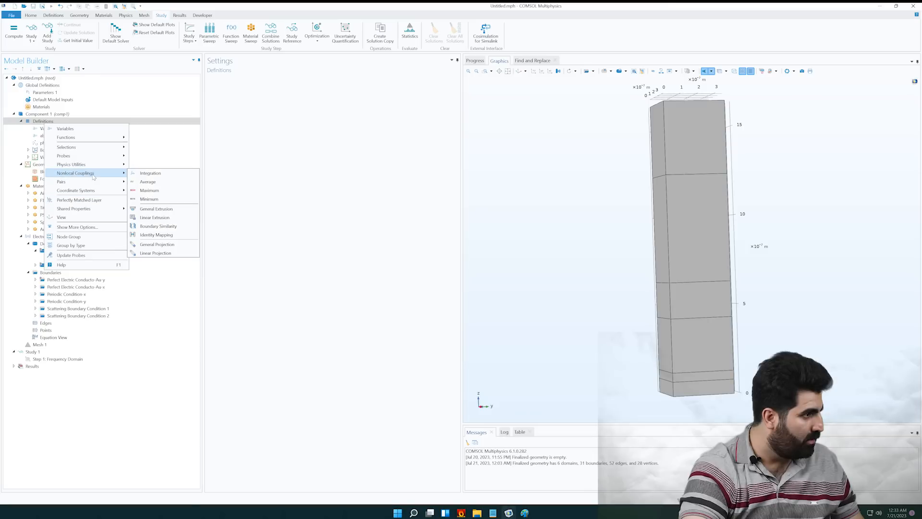
left_click(150, 173)
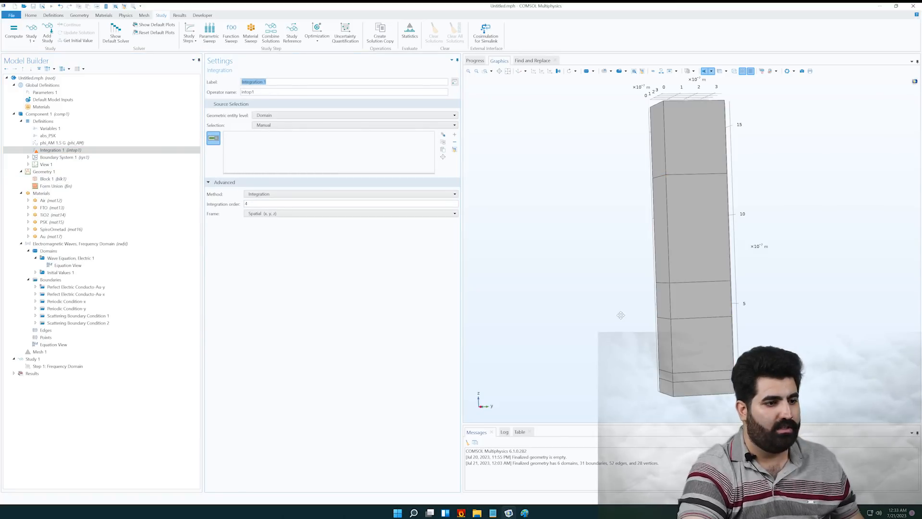
left_click_drag(618, 314, 630, 315)
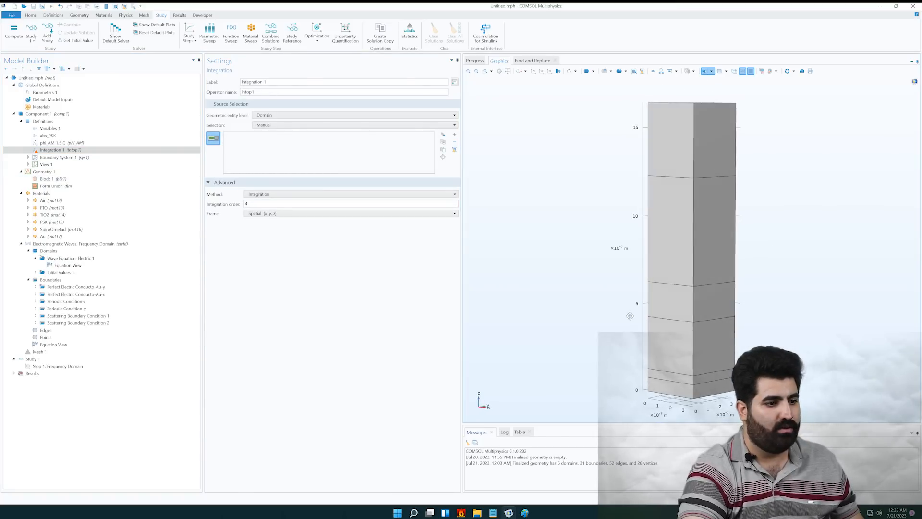
left_click_drag(699, 342, 705, 343)
left_click(707, 344)
left_click_drag(576, 323, 585, 324)
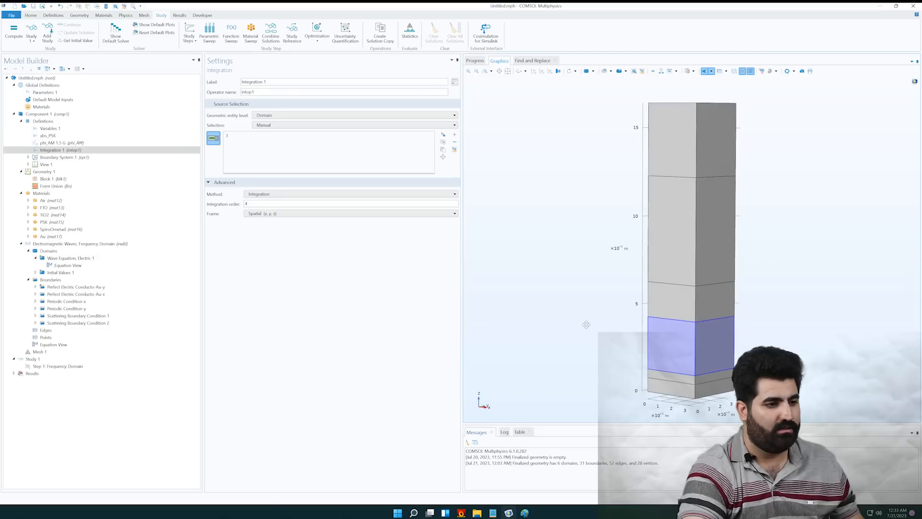
left_click(673, 336)
Check the H_PSK thickness in Parameters 1 and select the perovskite layer, domain 3, as the source of Integration 1
left_click(105, 92)
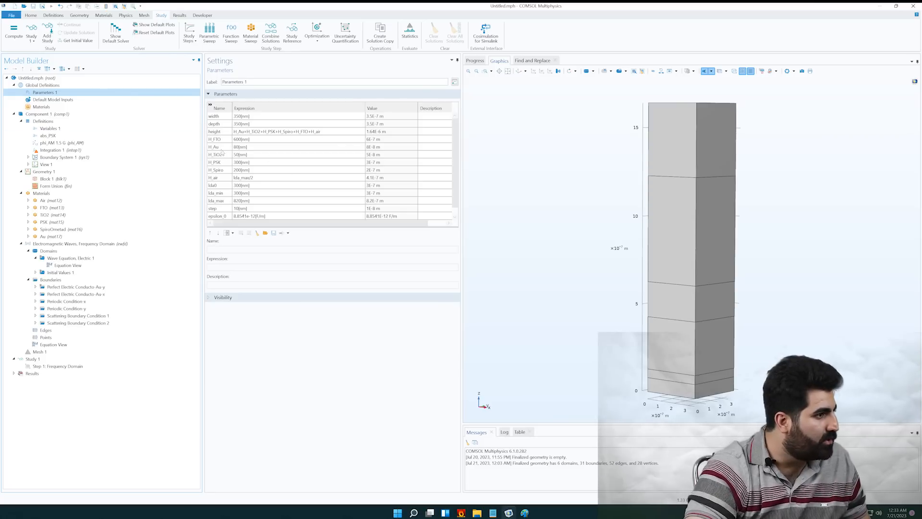
left_click(238, 163)
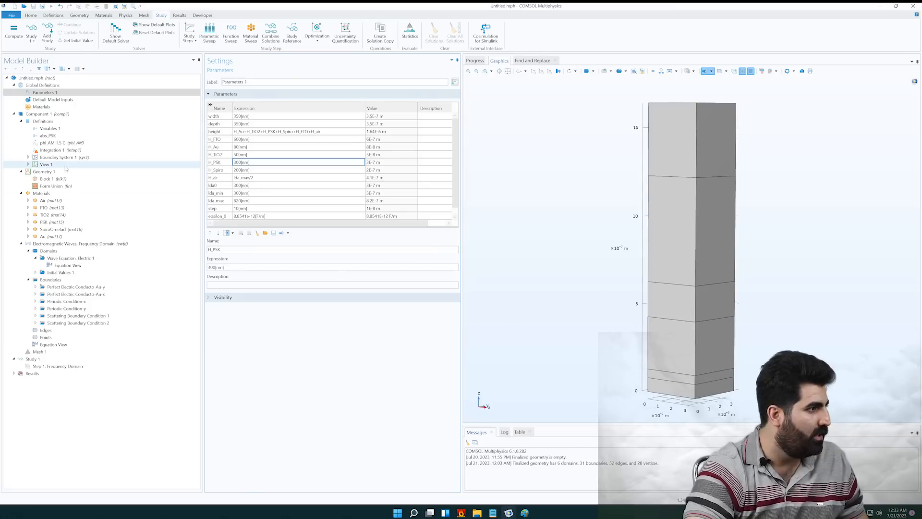
left_click(52, 150)
left_click(683, 346)
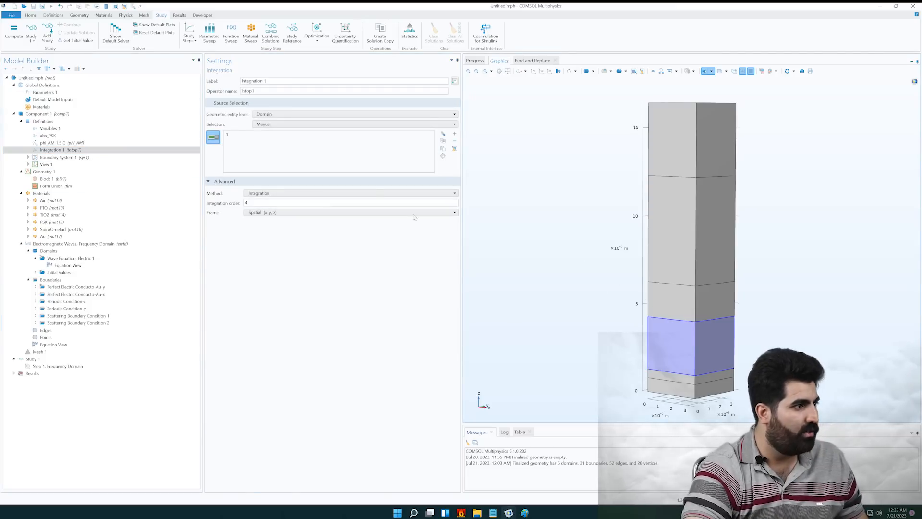
double_click(258, 92)
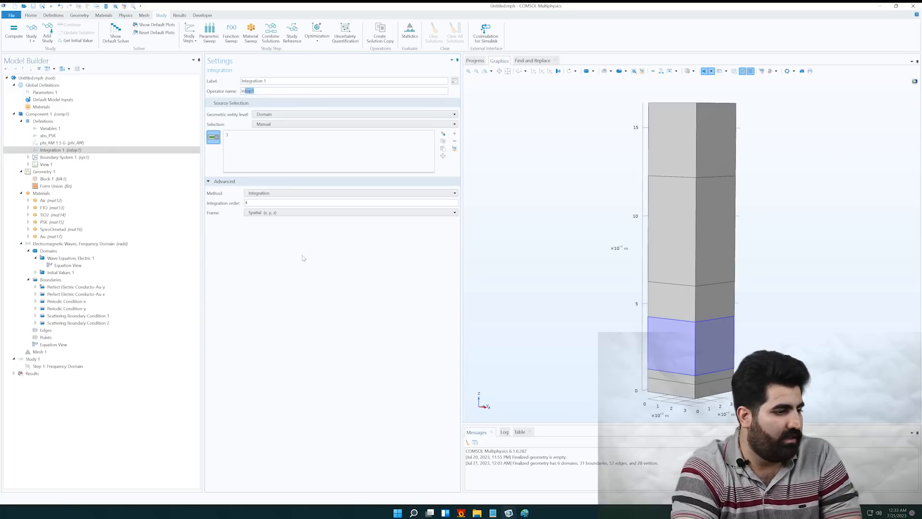
Switch to Paint and start a blank canvas, discarding the handwritten intensity formula
left_click(525, 512)
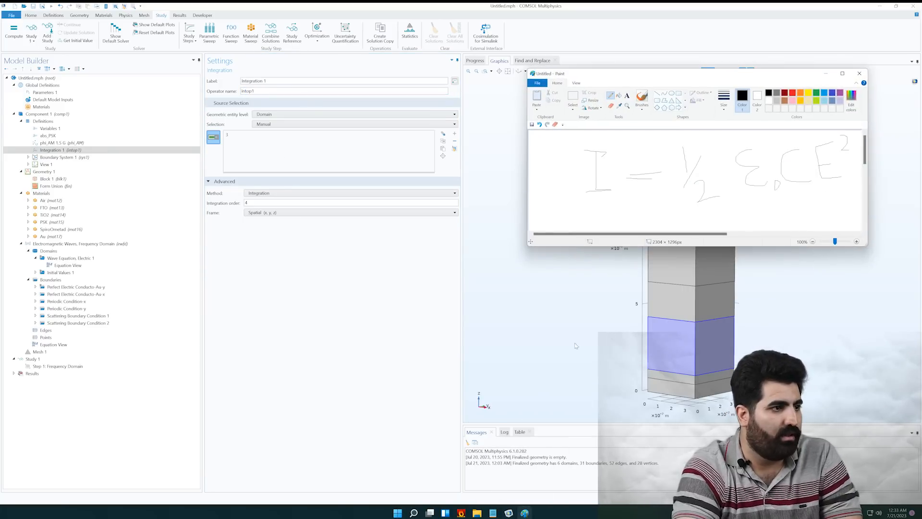
left_click(537, 82)
left_click(541, 255)
left_click(710, 163)
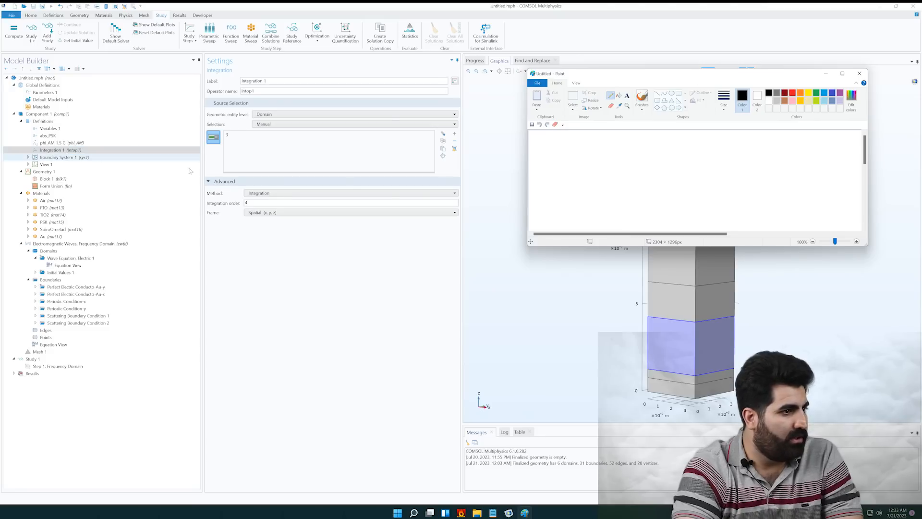
Handwrite a volume integral over dx dy dz with a looped placeholder for the integrand, and return to COMSOL
mouse_move(566, 144)
left_mouse_down()
mouse_move(565, 200)
mouse_move(549, 202)
left_mouse_up()
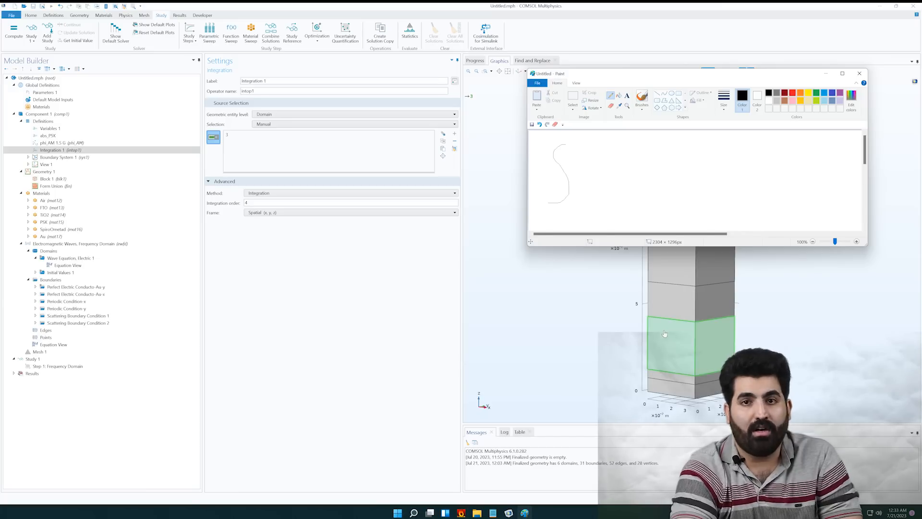
mouse_move(668, 147)
left_mouse_down()
mouse_move(676, 178)
mouse_move(715, 190)
left_mouse_up()
mouse_move(729, 152)
left_mouse_down()
mouse_move(726, 196)
mouse_move(737, 179)
mouse_move(761, 204)
mouse_move(766, 195)
left_mouse_up()
mouse_move(786, 157)
left_mouse_down()
mouse_move(793, 204)
mouse_move(779, 191)
mouse_move(828, 197)
mouse_move(821, 185)
left_mouse_up()
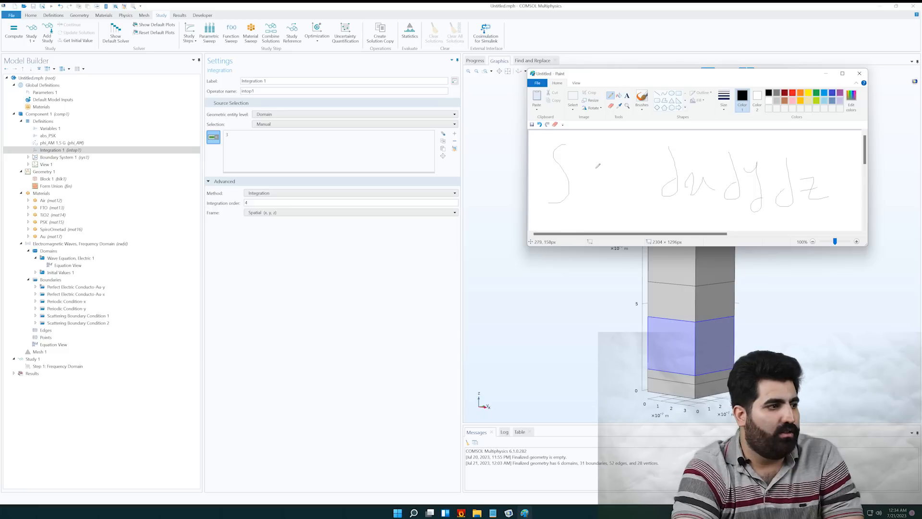
mouse_move(613, 160)
left_mouse_down()
mouse_move(614, 196)
mouse_move(641, 168)
mouse_move(618, 162)
mouse_move(599, 222)
mouse_move(625, 217)
left_mouse_up()
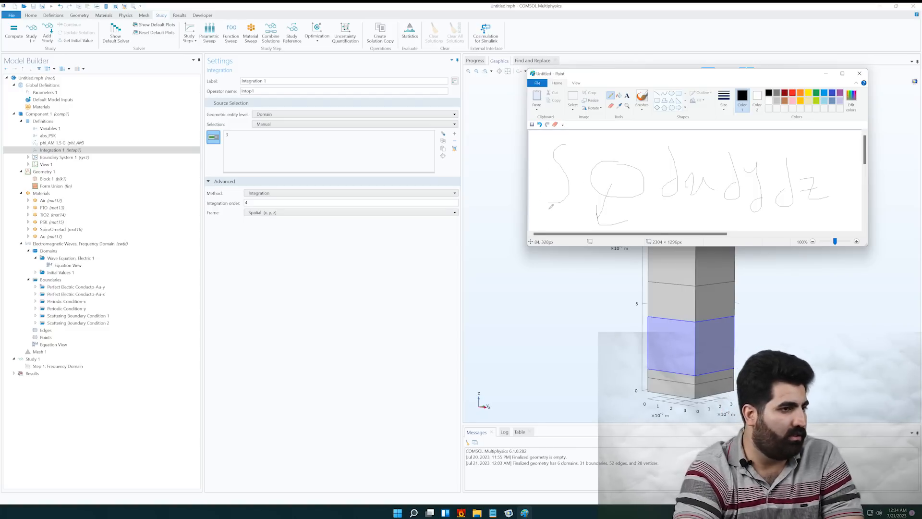
left_click(826, 74)
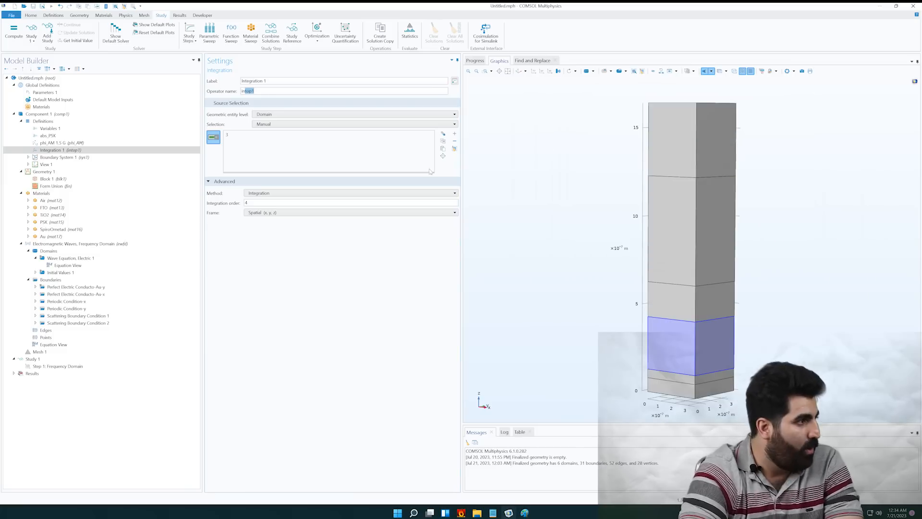
Examine the operator name of Integration 1
left_click(68, 150)
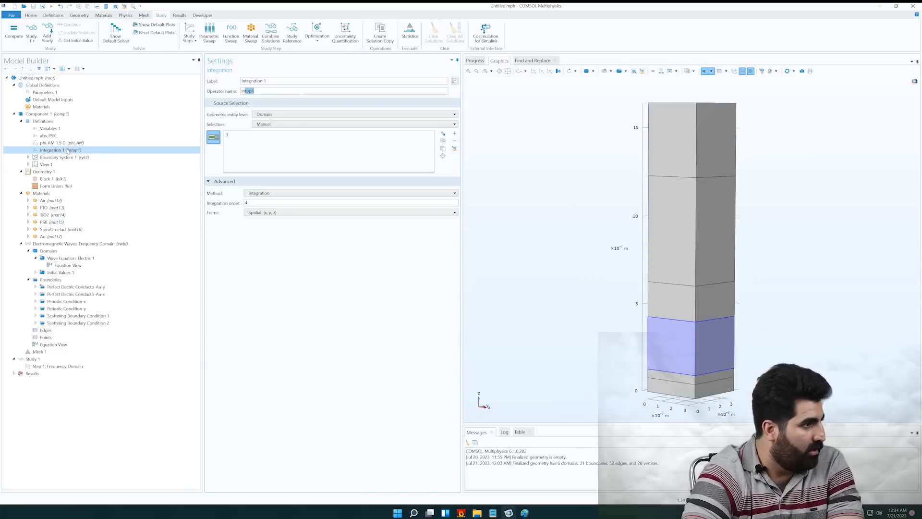
left_click(246, 92)
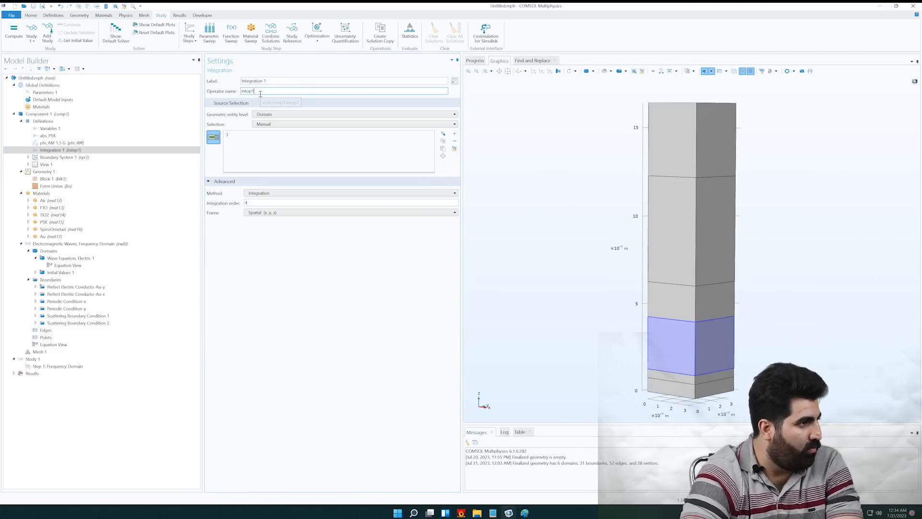
left_click(237, 93)
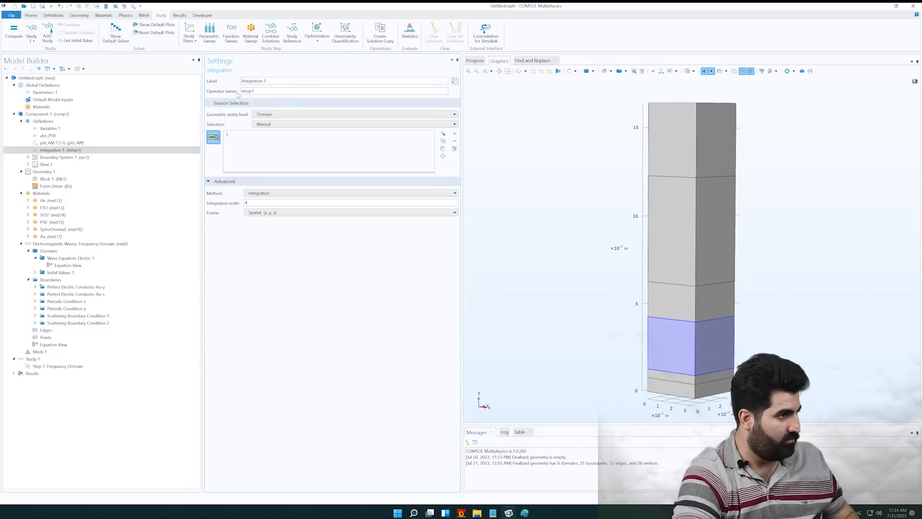
Replace the expression of ABS_PSK in the abs_PSK variables with intop1(ewfd.Qrh)/(I*w_cell*depth)
left_click(50, 136)
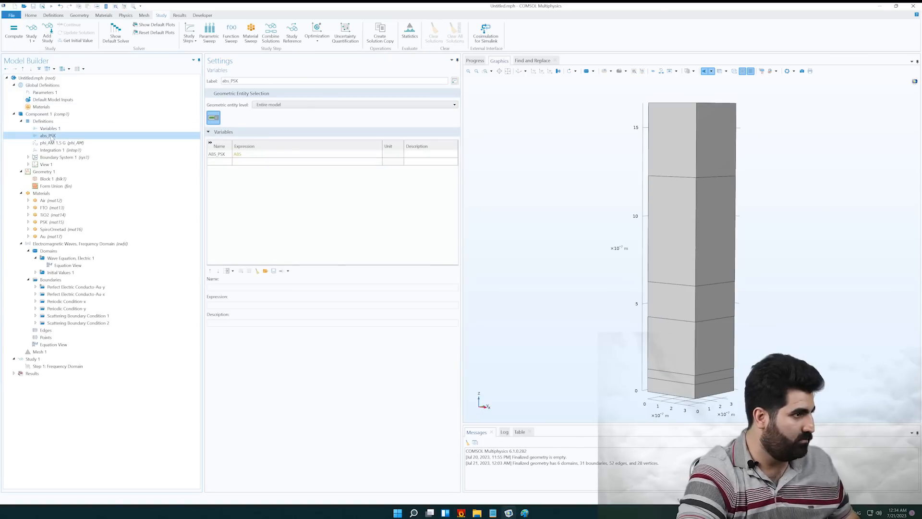
left_click(244, 155)
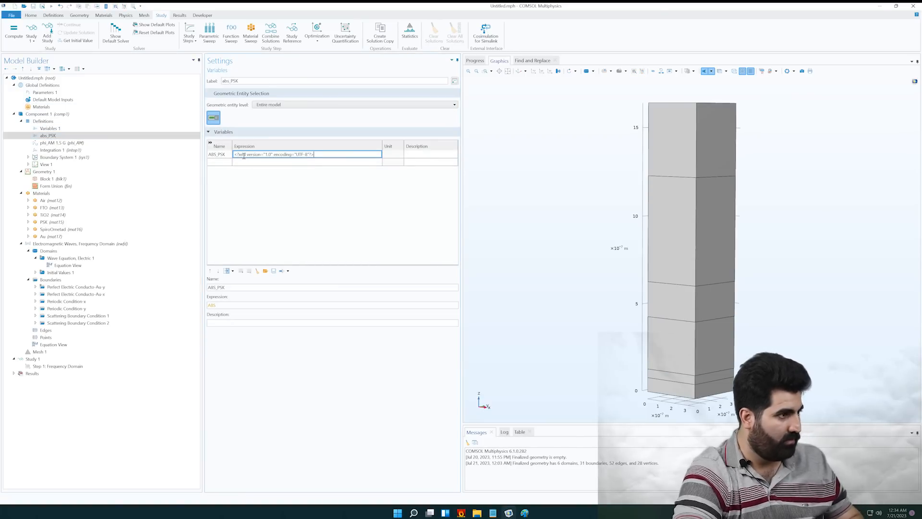
type("<?xml version=\"1.0\" encoding=\"UTF-8\"?>")
left_click_drag(317, 155, 226, 158)
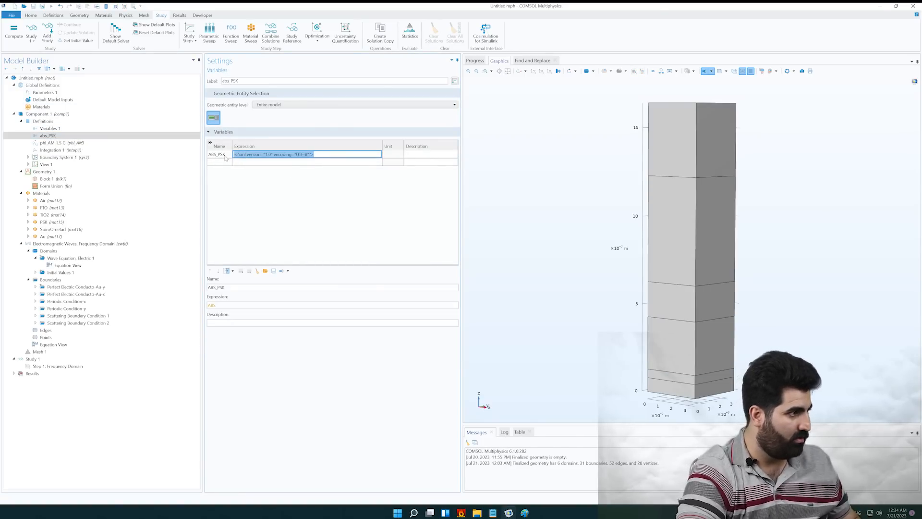
key("BackSpace")
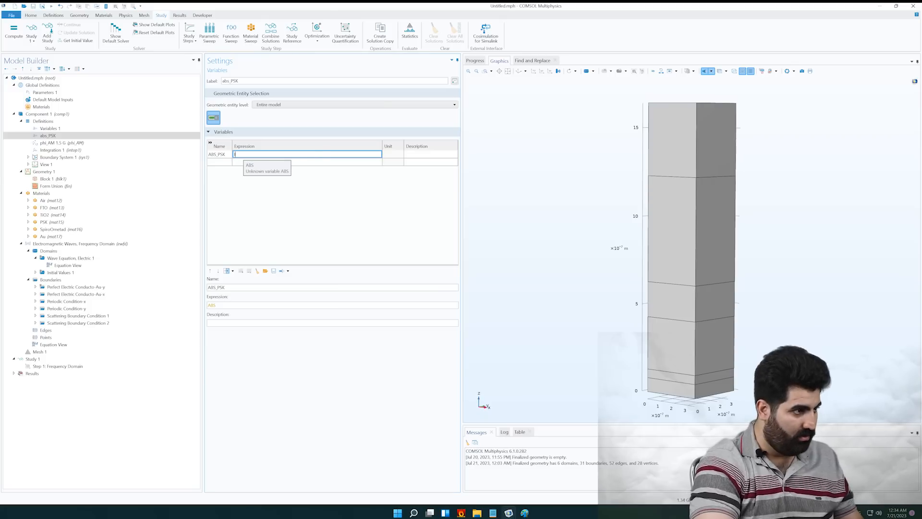
key("BackSpace")
key("BackSpace")
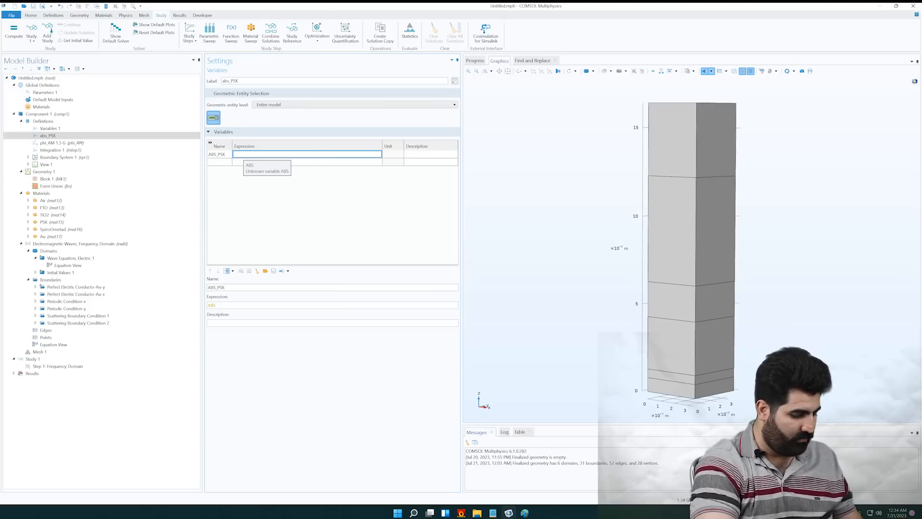
type("intop1(ewf")
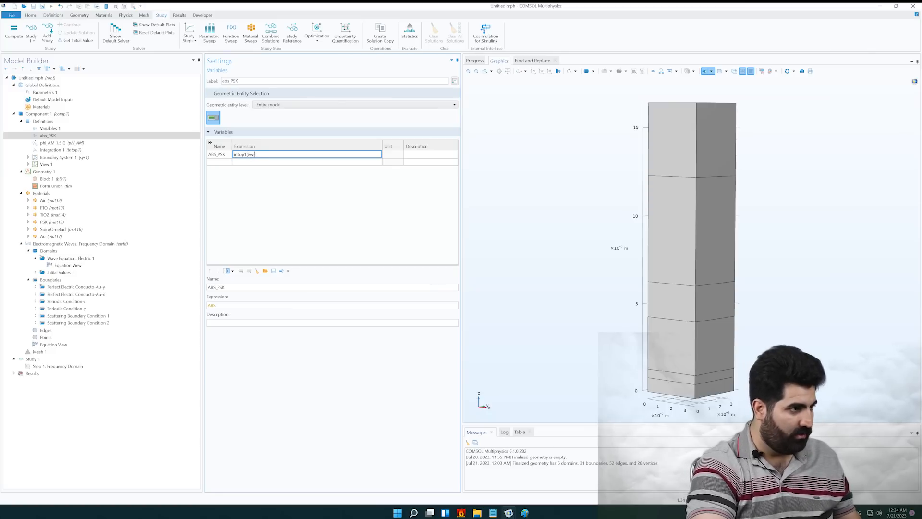
type(".Qrh)/(I*")
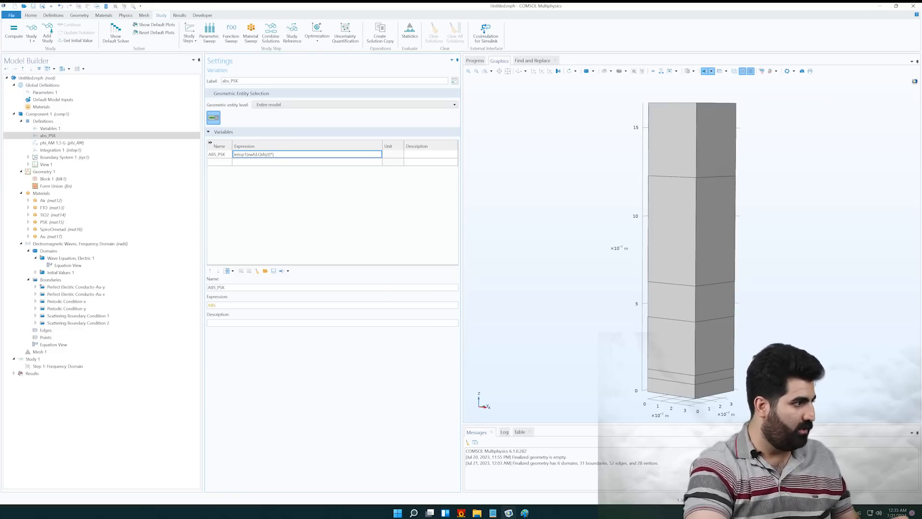
type("*")
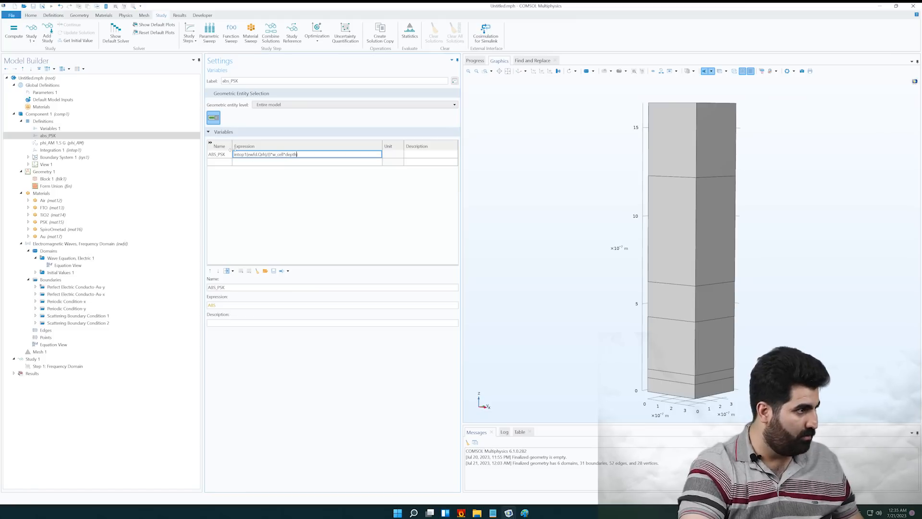
Check the width parameter name in Block 1 and correct the ABS_PSK expression to intop1(ewfd.Qrh)/(I*width*depth)
left_click(47, 178)
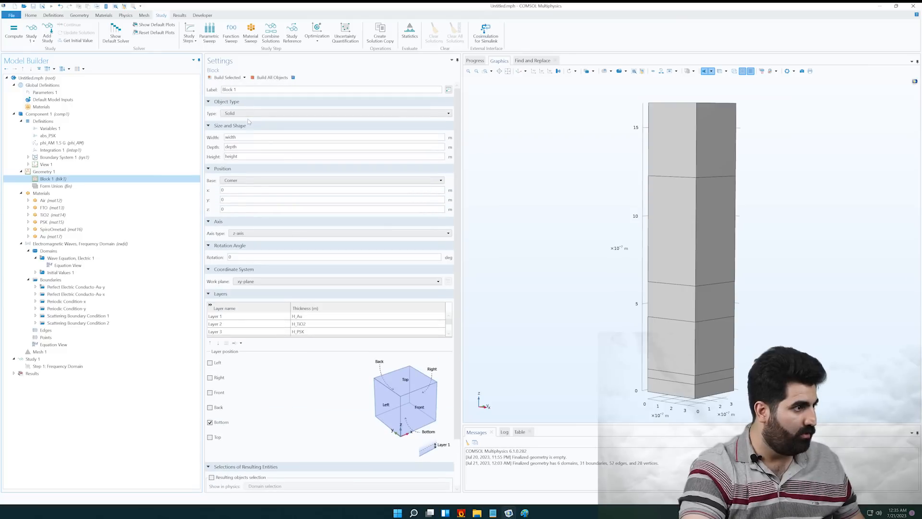
left_click(71, 135)
left_click(277, 155)
left_click_drag(279, 155, 287, 155)
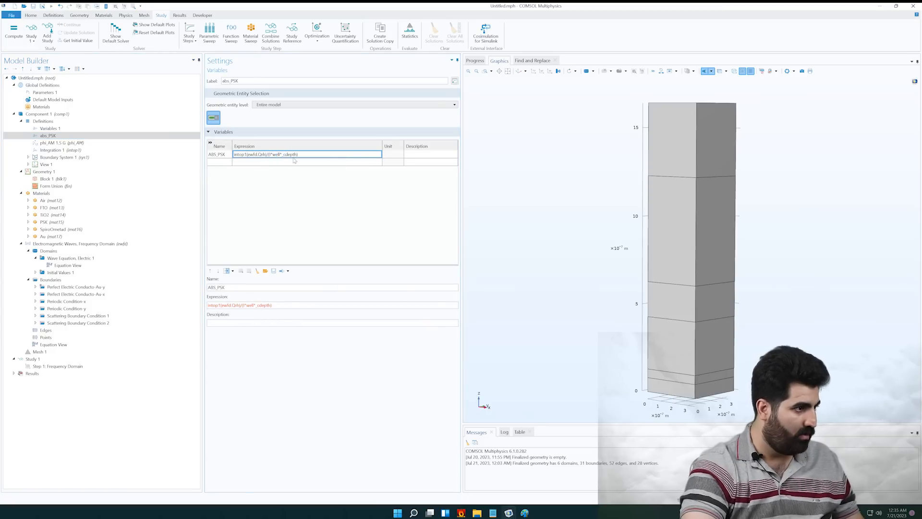
key("BackSpace")
key("BackSpace")
key("BackSpace")
key("BackSpace")
key("BackSpace")
key("BackSpace")
key("BackSpace")
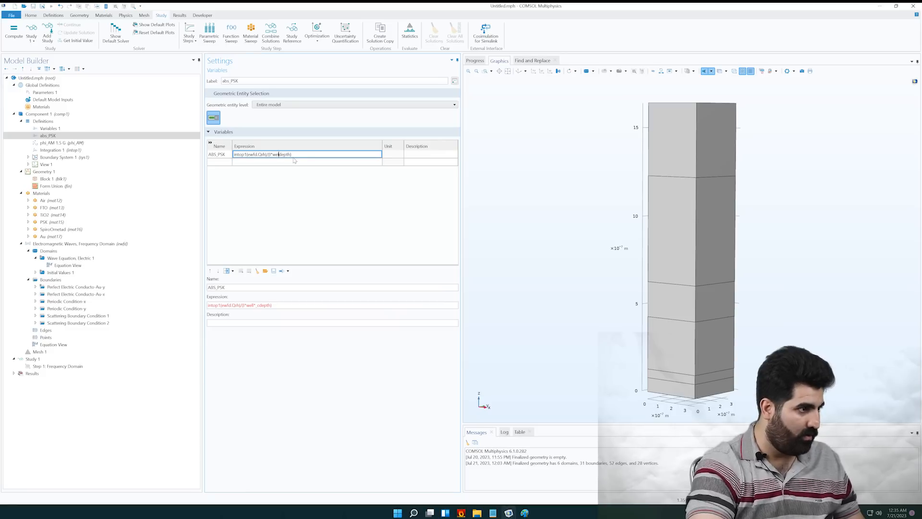
type("width")
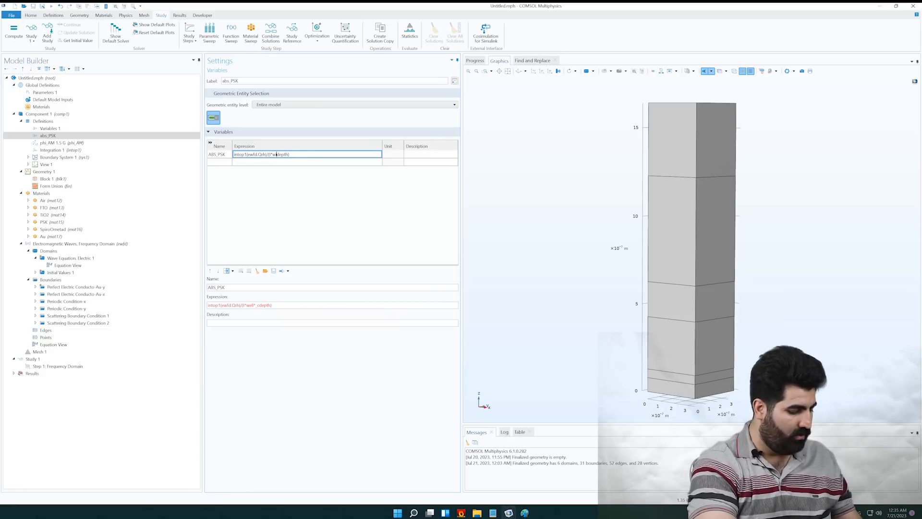
type("*")
left_click(304, 163)
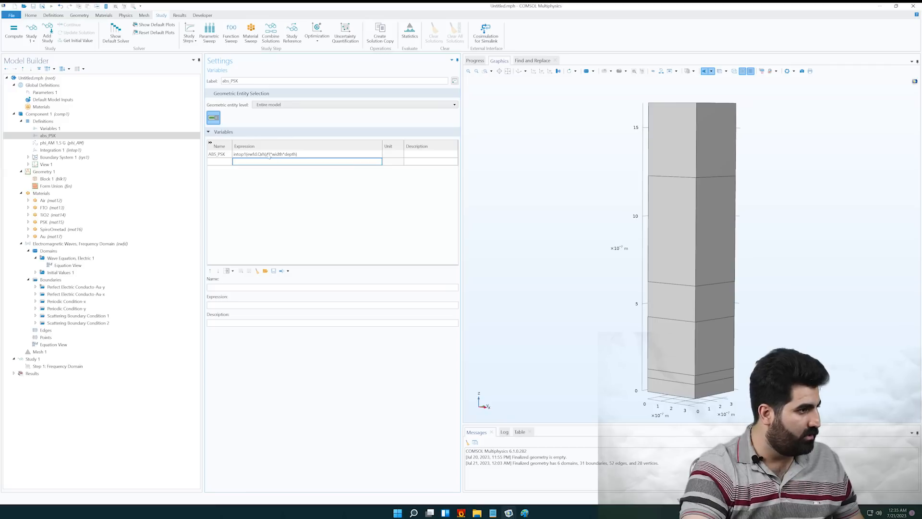
left_click(252, 155)
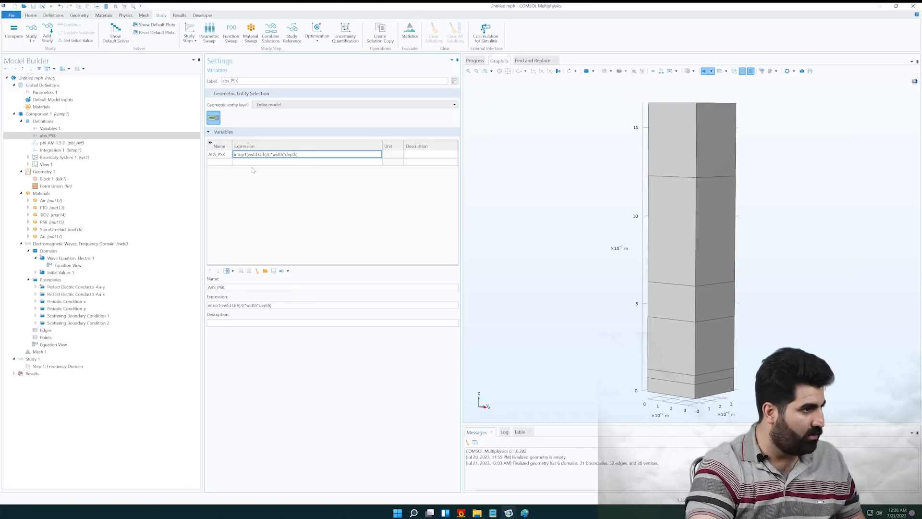
left_click(267, 162)
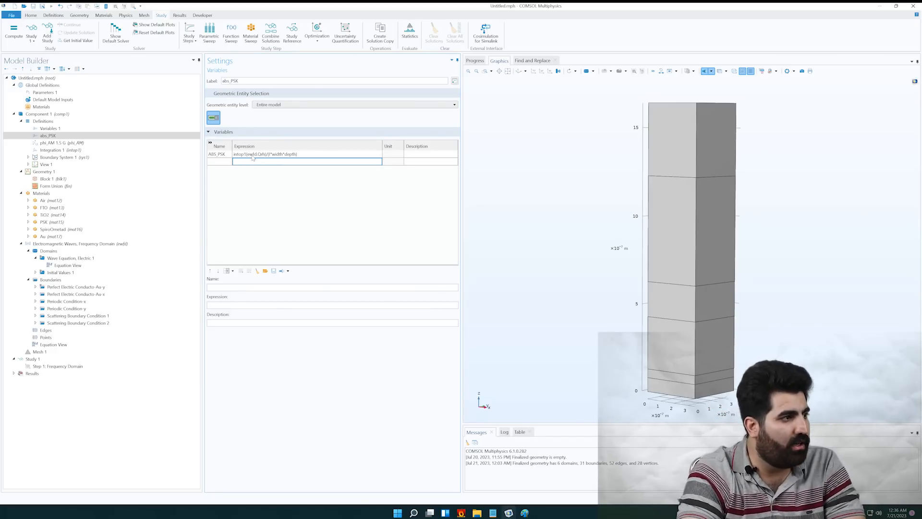
left_click(252, 155)
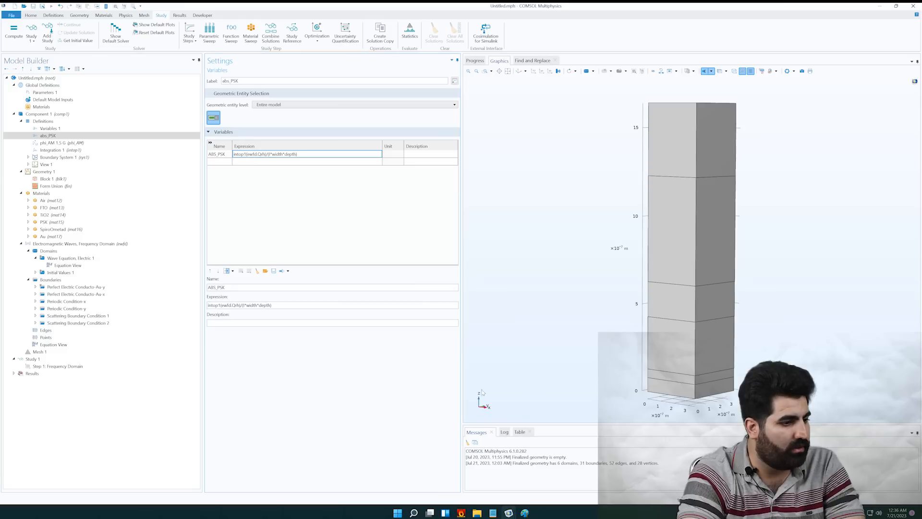
Switch to Paint and start a blank canvas, discarding the handwritten volume integral
left_click(523, 512)
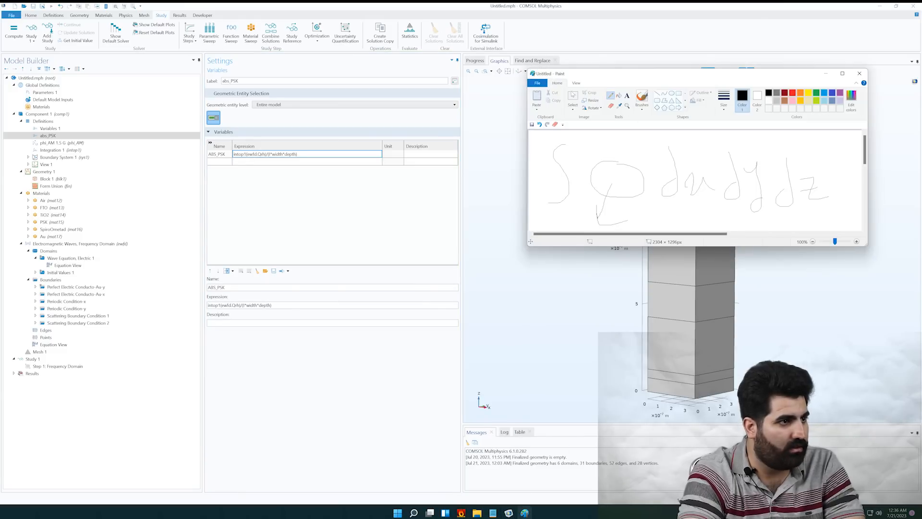
left_click(537, 83)
left_click(552, 96)
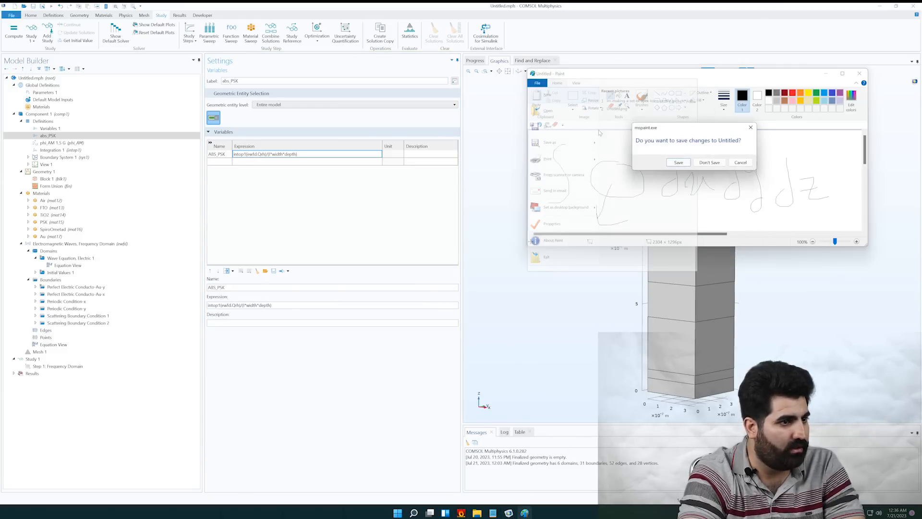
left_click(710, 163)
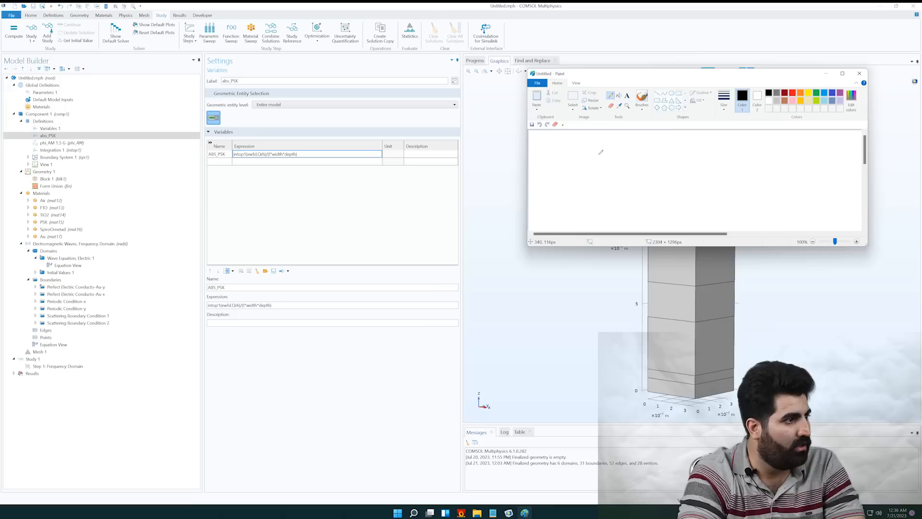
Handwrite an integral sign followed by the fraction Qrh over (I × w × d)
mouse_move(556, 149)
left_mouse_down()
mouse_move(543, 162)
mouse_move(547, 210)
left_mouse_up()
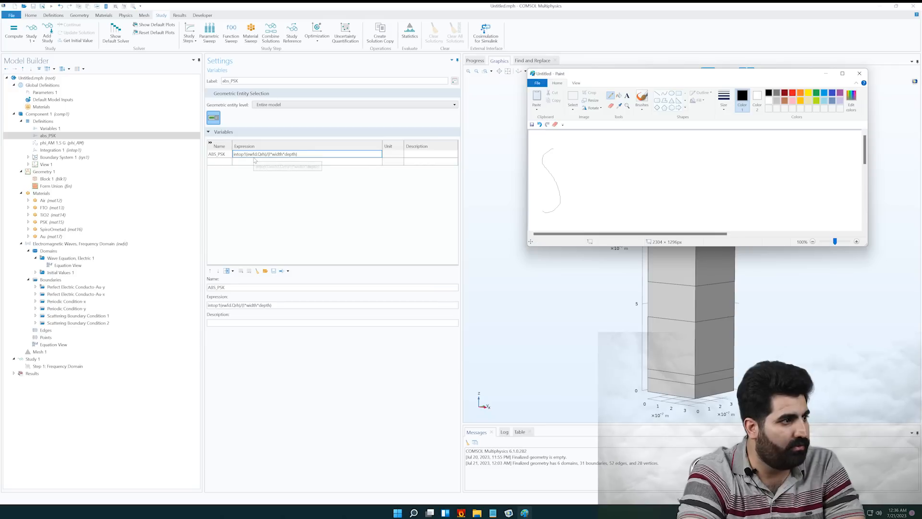
mouse_move(579, 179)
left_mouse_down()
mouse_move(589, 174)
mouse_move(585, 191)
mouse_move(629, 205)
left_mouse_up()
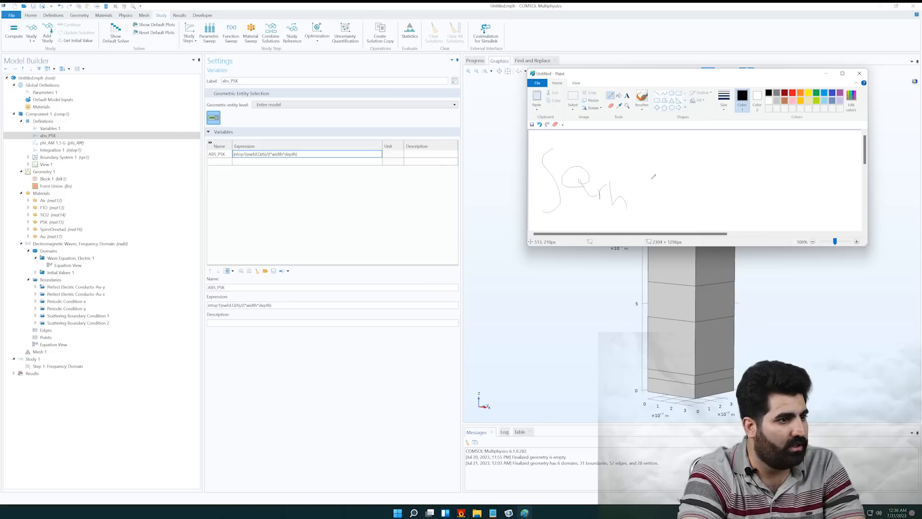
left_click_drag(572, 208, 646, 208)
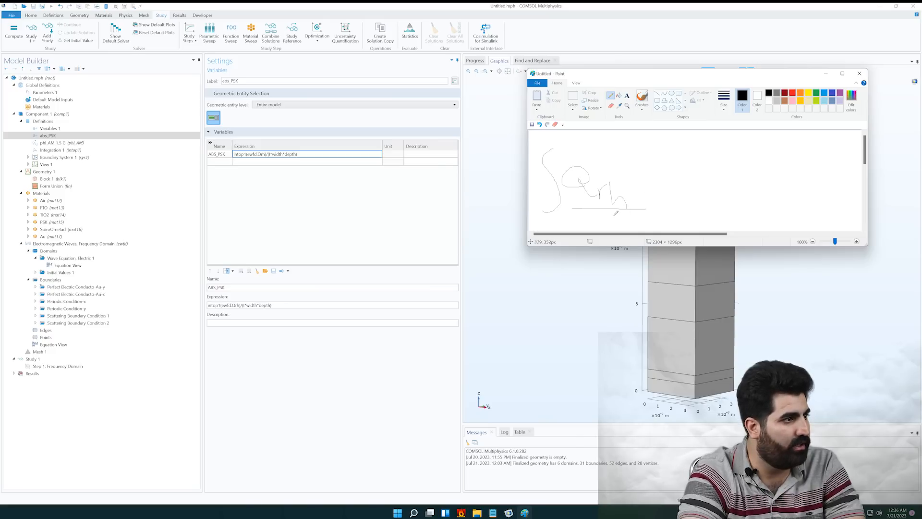
mouse_move(580, 216)
left_mouse_down()
mouse_move(593, 214)
mouse_move(587, 226)
mouse_move(605, 228)
mouse_move(641, 218)
left_mouse_up()
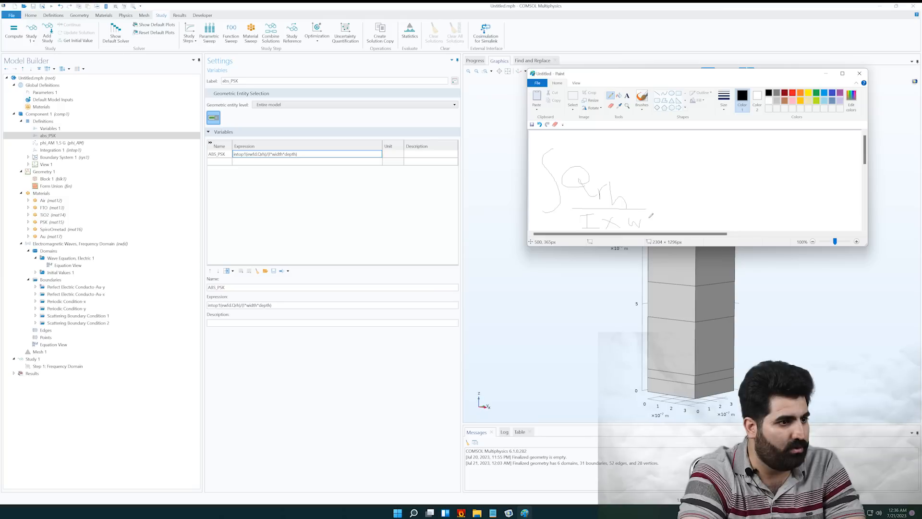
mouse_move(667, 212)
left_mouse_down()
mouse_move(664, 229)
mouse_move(672, 220)
left_mouse_up()
left_click_drag(582, 212, 580, 227)
left_click_drag(675, 216, 679, 224)
Bracket the handwritten fraction, add dx dy dz and an Abs label beside the integral sign, and return to COMSOL
left_click_drag(564, 156, 582, 220)
left_click_drag(676, 165, 696, 229)
mouse_move(709, 166)
left_mouse_down()
mouse_move(721, 194)
mouse_move(757, 181)
mouse_move(762, 200)
mouse_move(775, 180)
mouse_move(772, 204)
left_mouse_up()
mouse_move(794, 172)
left_mouse_down()
mouse_move(795, 189)
mouse_move(828, 197)
mouse_move(811, 192)
left_mouse_up()
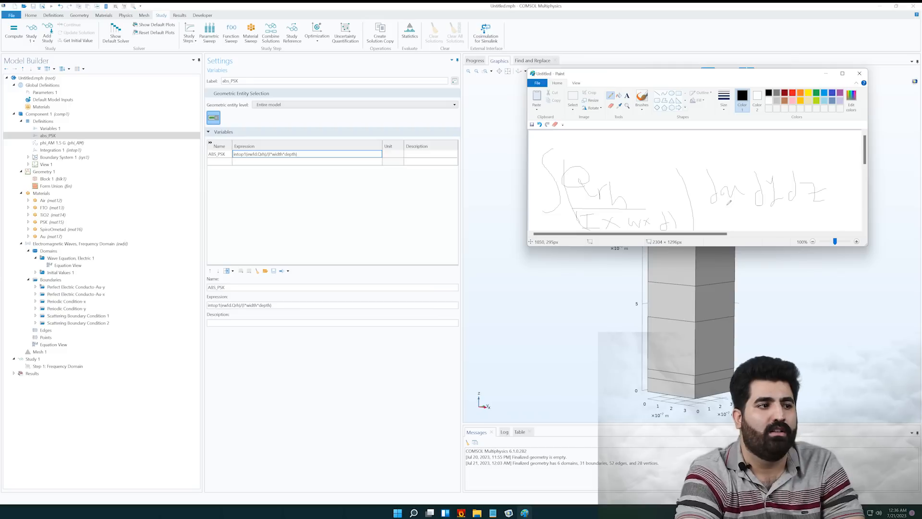
mouse_move(543, 189)
left_mouse_down()
mouse_move(529, 207)
mouse_move(548, 206)
mouse_move(543, 216)
left_mouse_up()
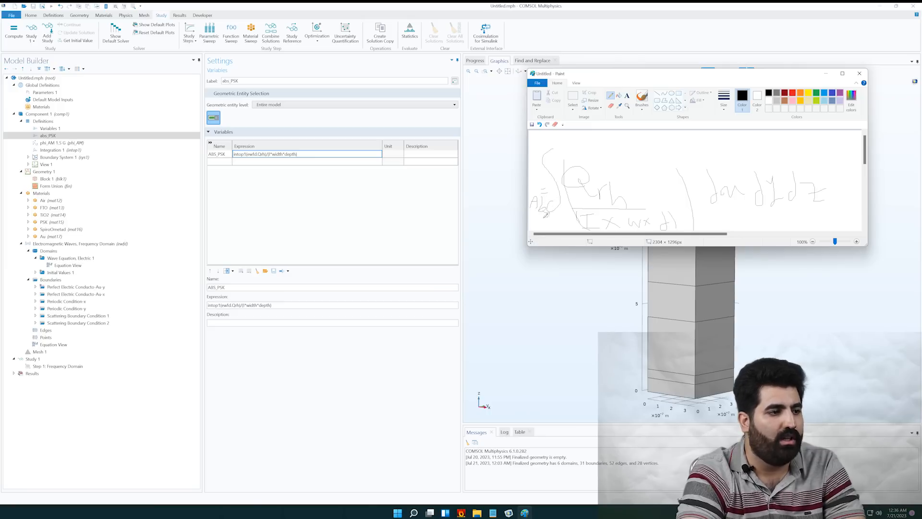
left_click(825, 74)
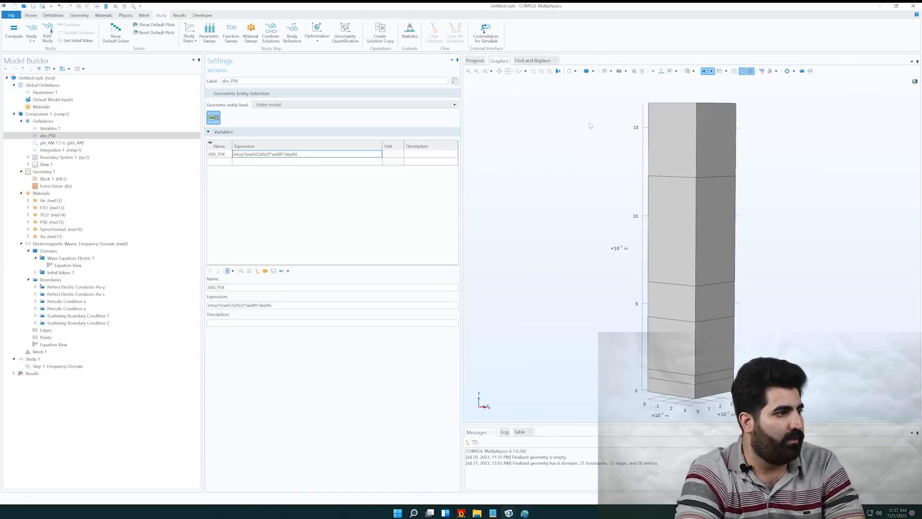
Search the model for Qrh and examine the description of ewfd.Qrh in the Equation View of Wave Equation, Electric 1
double_click(261, 154)
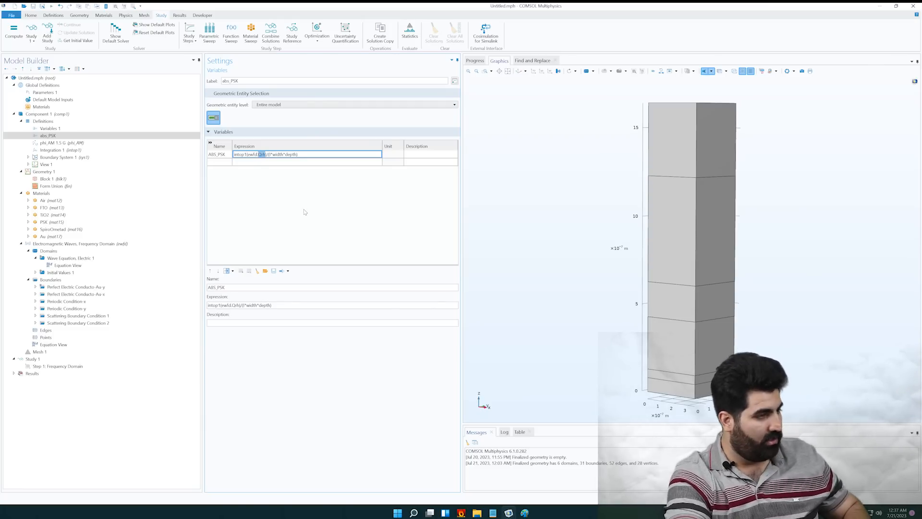
key("ctrl+f")
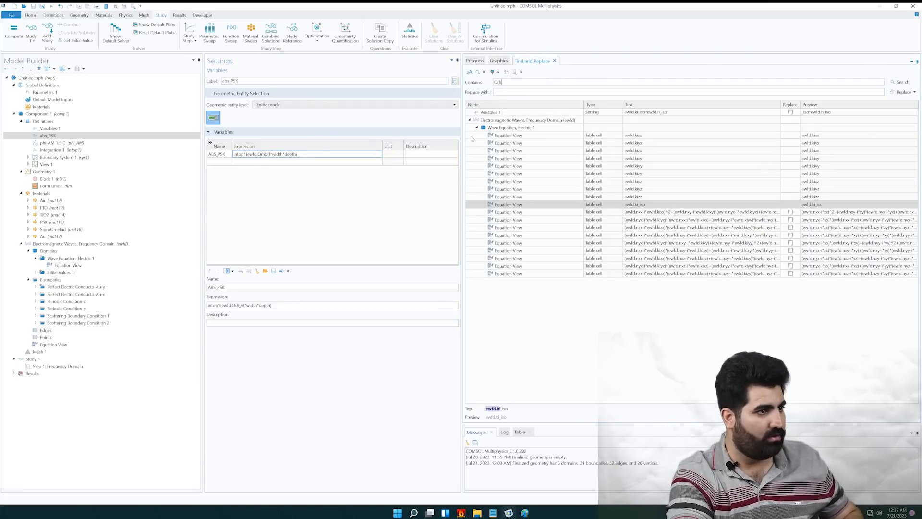
key("Return")
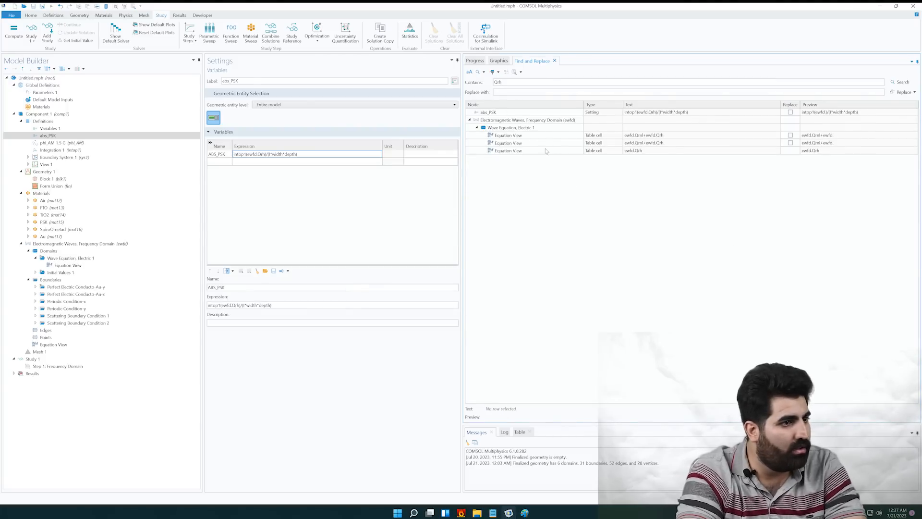
left_click(646, 151)
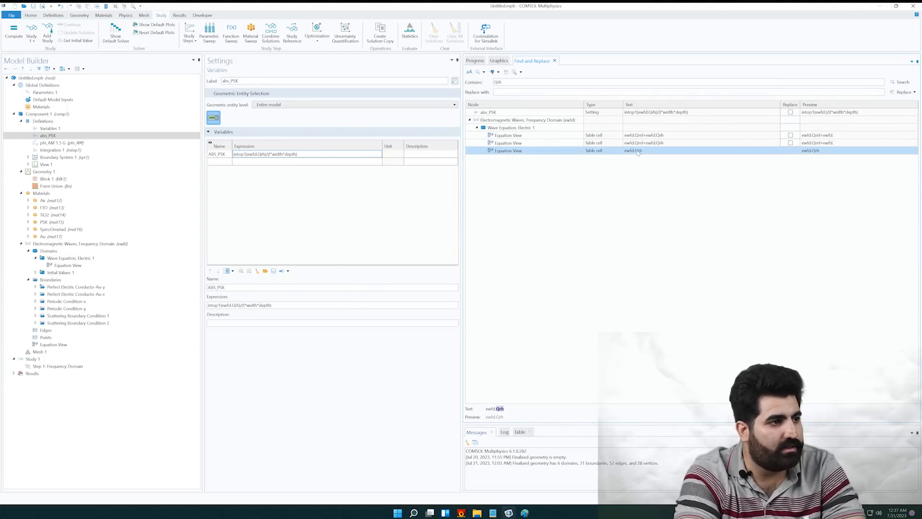
left_click(506, 72)
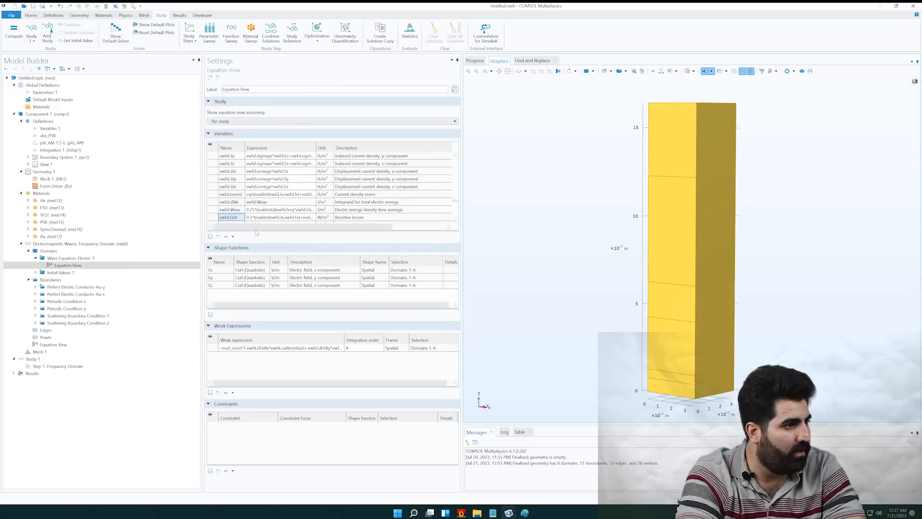
left_click(346, 217)
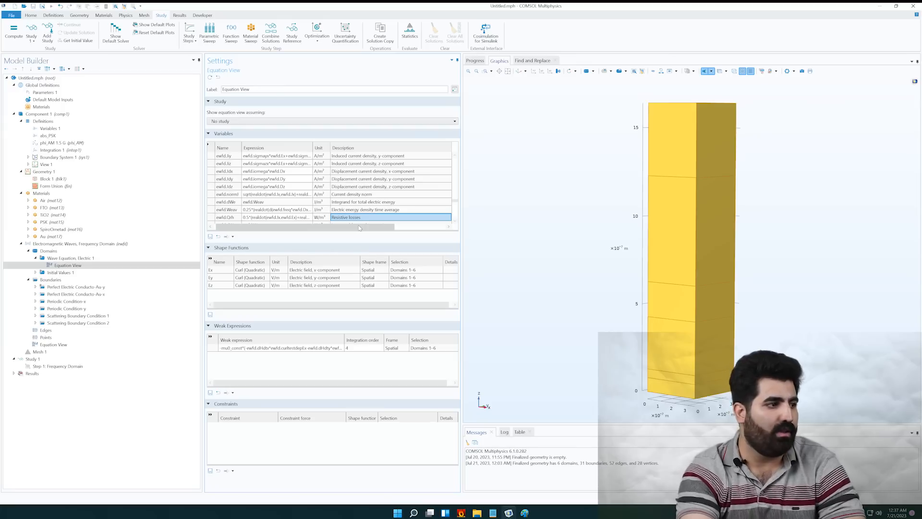
Add a variable named T_PSK to the abs_PSK variables and give it a copy of the ABS_PSK expression
left_click(72, 137)
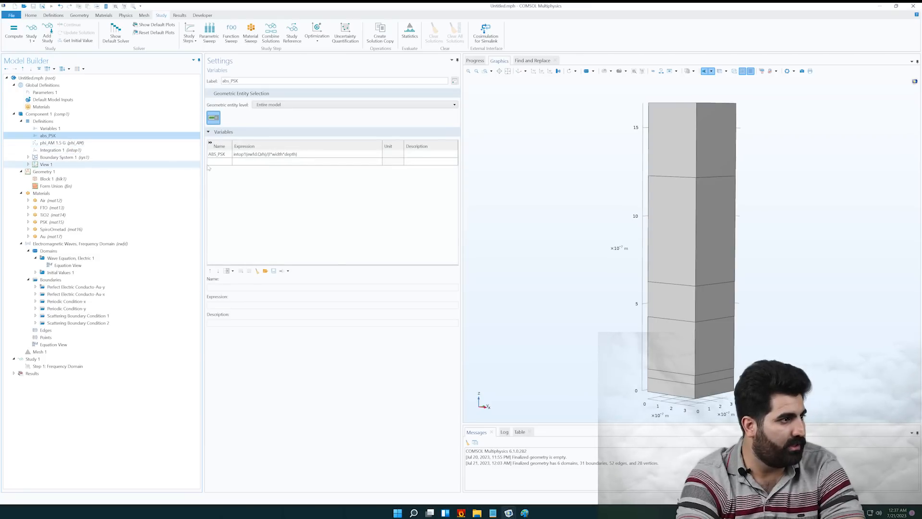
left_click(221, 162)
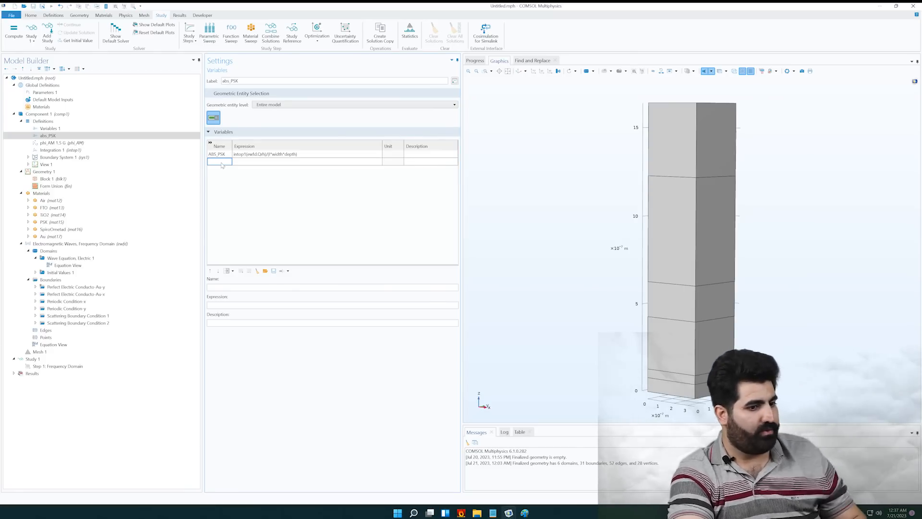
left_click(221, 164)
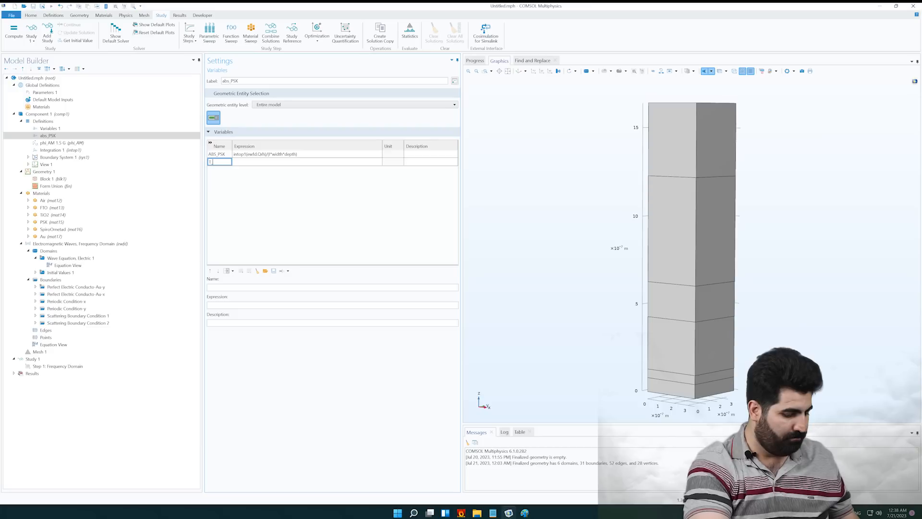
type("T_PSK")
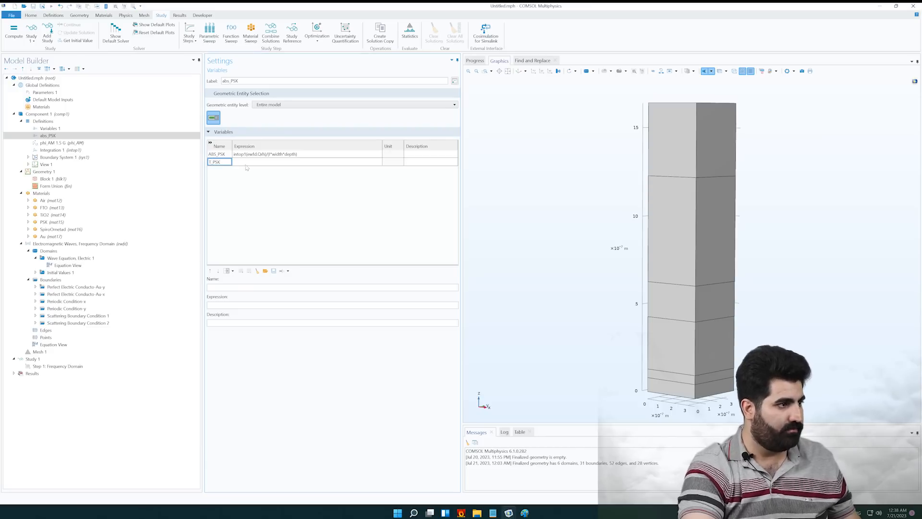
left_click(270, 162)
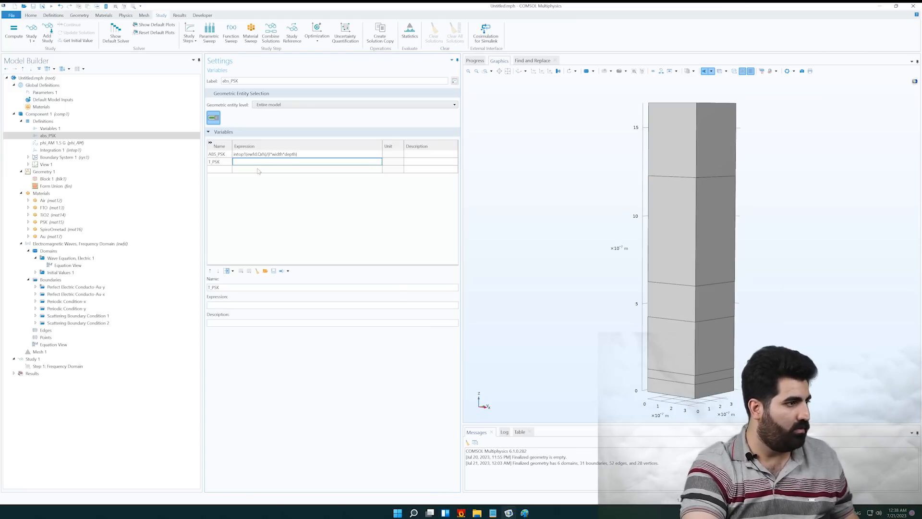
left_click(263, 154)
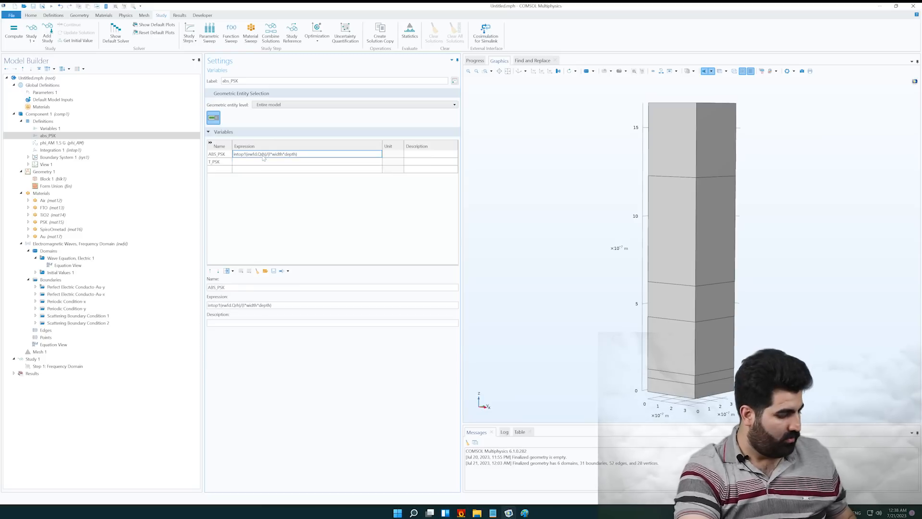
left_click(251, 163)
type("intop1(ewfd.Qrh)/(l*width*depth)")
Remove the intop1 operator name from the T_PSK expression and replace Qrh with nPoav so it reads ewfd.nPoav
left_click_drag(245, 162, 229, 165)
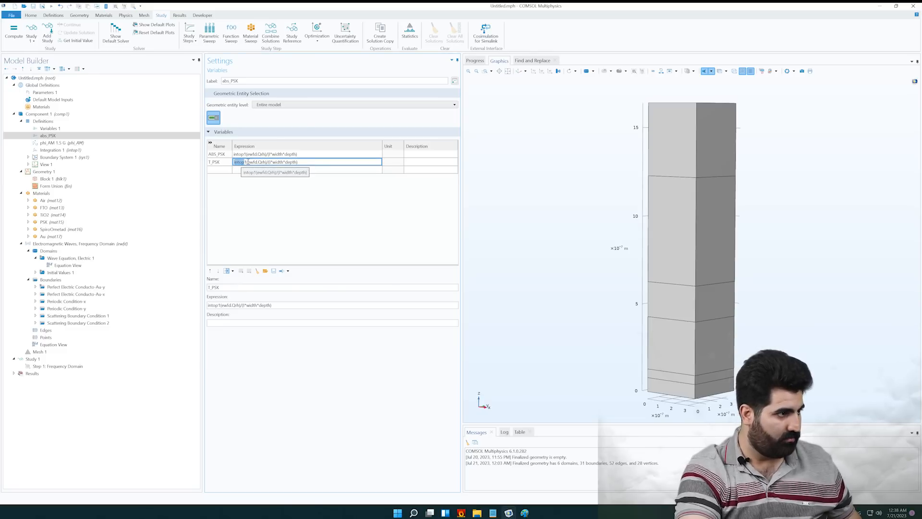
left_click_drag(247, 162, 234, 166)
key("BackSpace")
left_click_drag(247, 163, 252, 162)
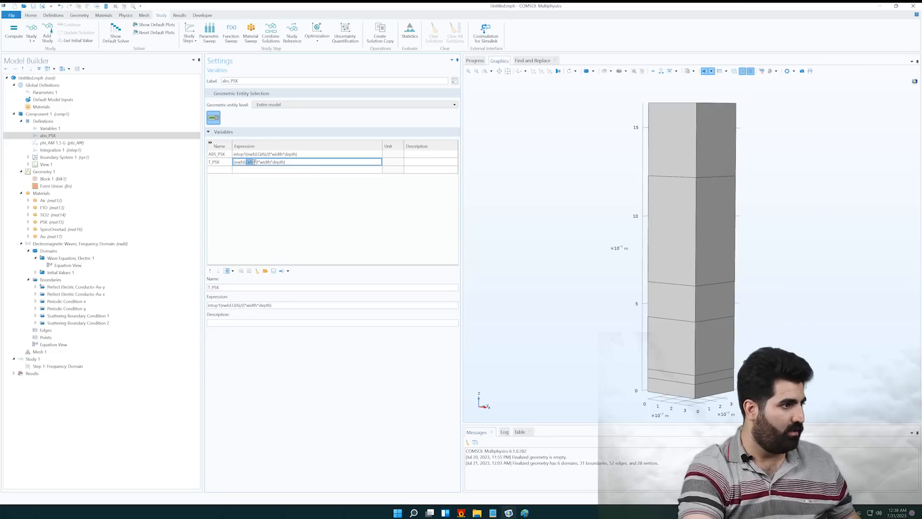
type("Np")
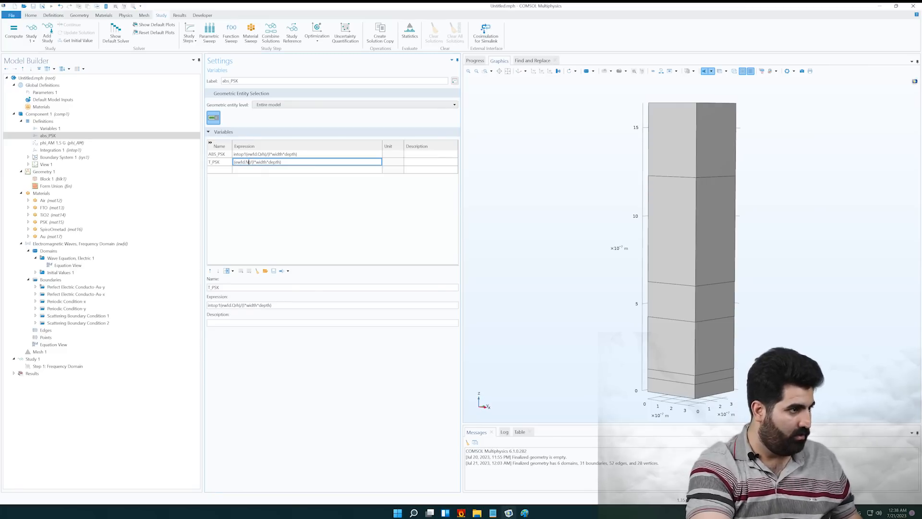
key("BackSpace")
key("BackSpace")
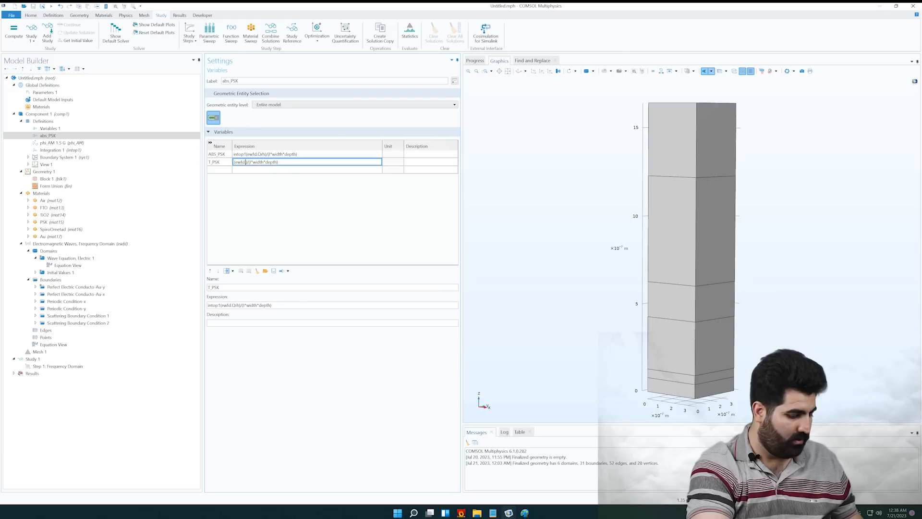
type("nPoa")
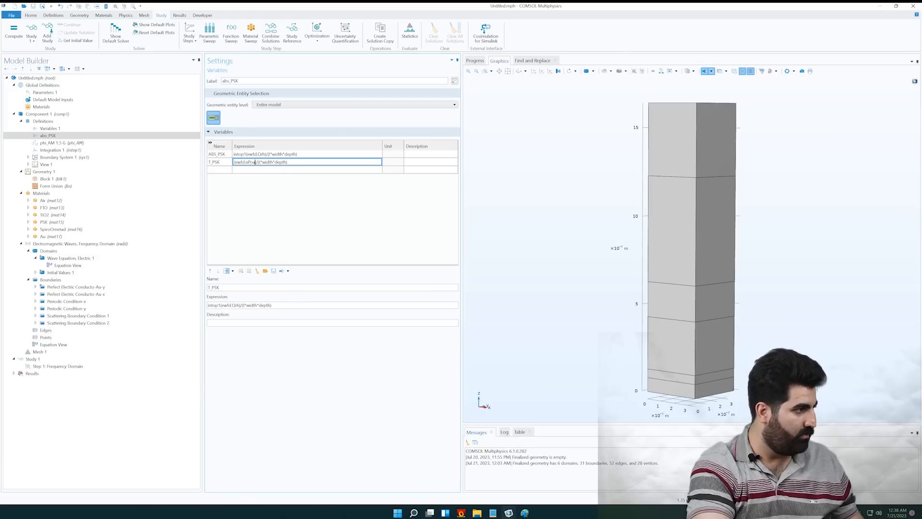
type("v")
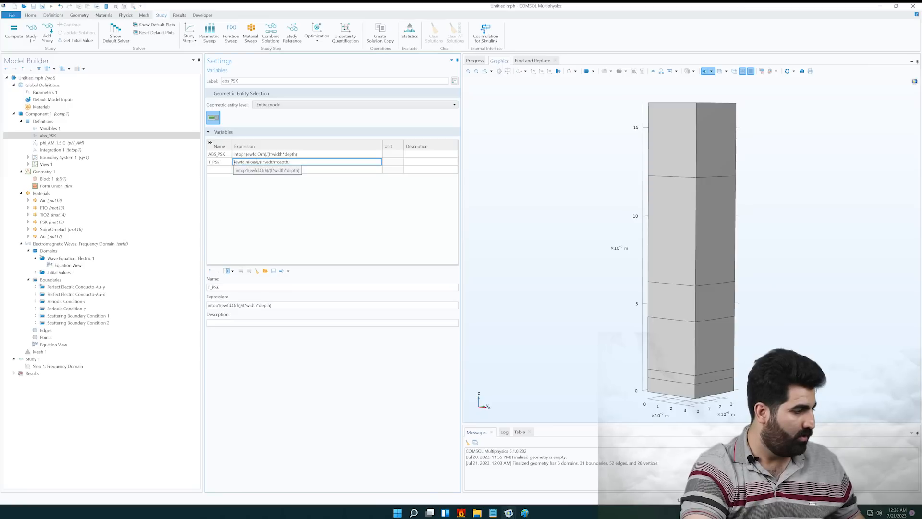
key("Return")
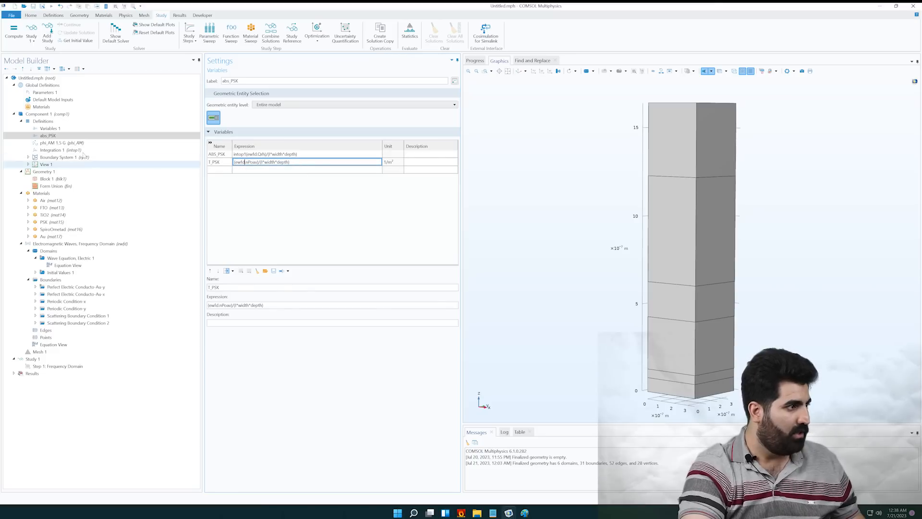
Add a second Integration nonlocal coupling to the component definitions
left_click(39, 121)
right_click(41, 121)
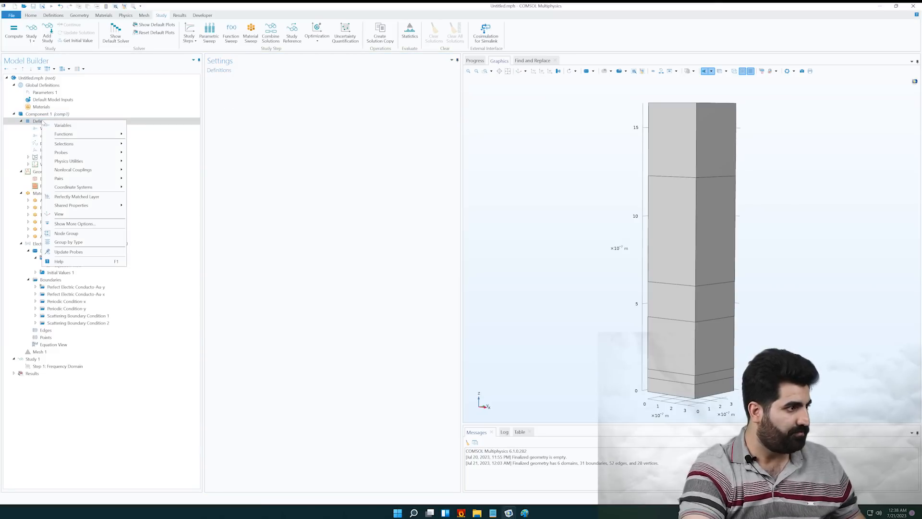
mouse_move(79, 171)
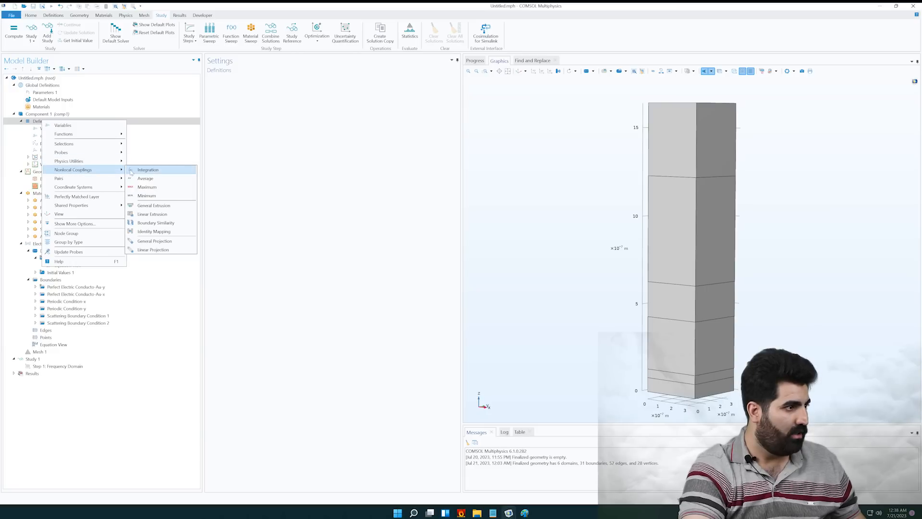
left_click(146, 169)
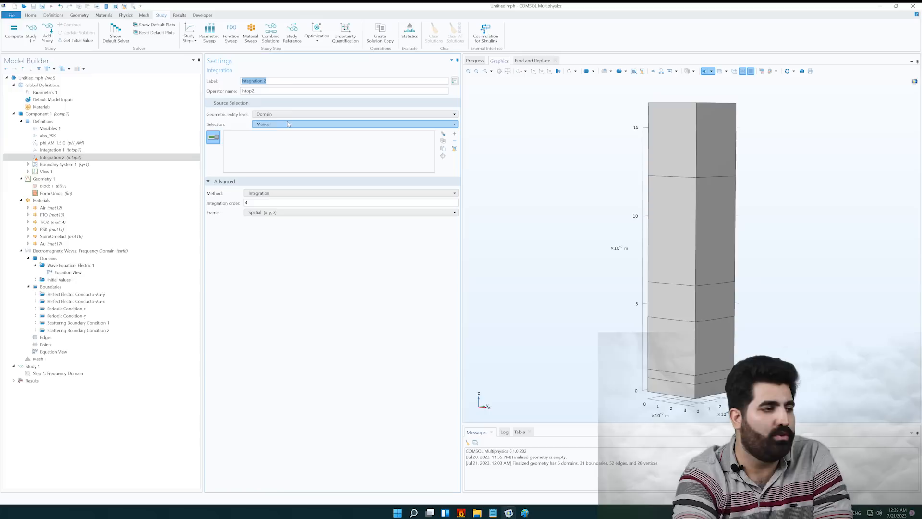
left_click(260, 91)
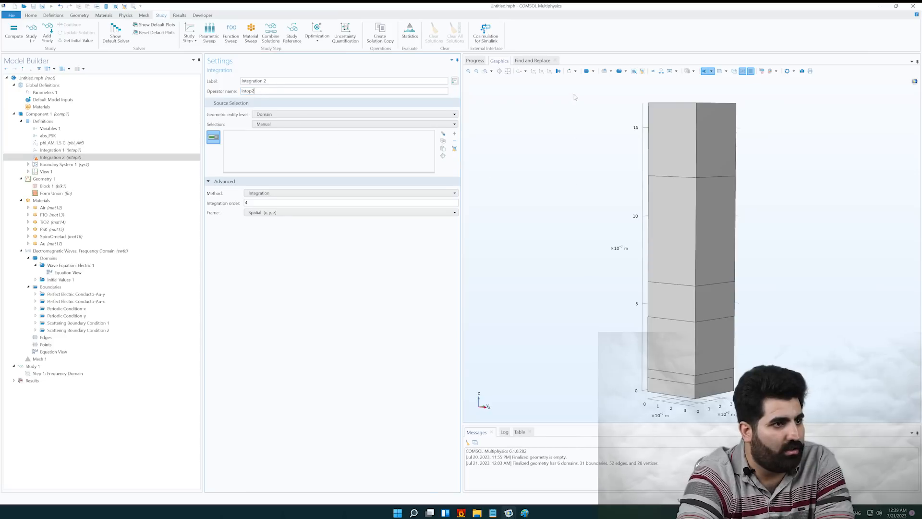
Select all domains as the integration source, make the geometry transparent and highlight domains 1 and 2 in turn
left_click(635, 71)
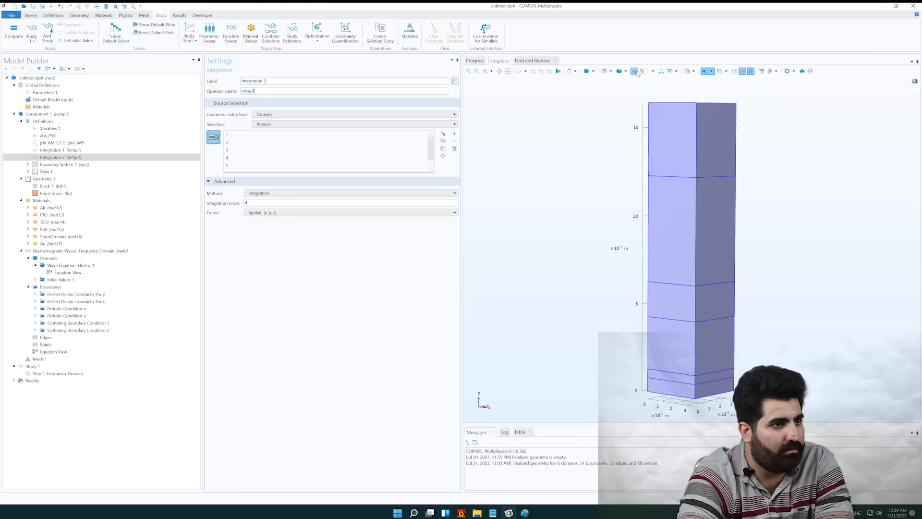
left_click(720, 71)
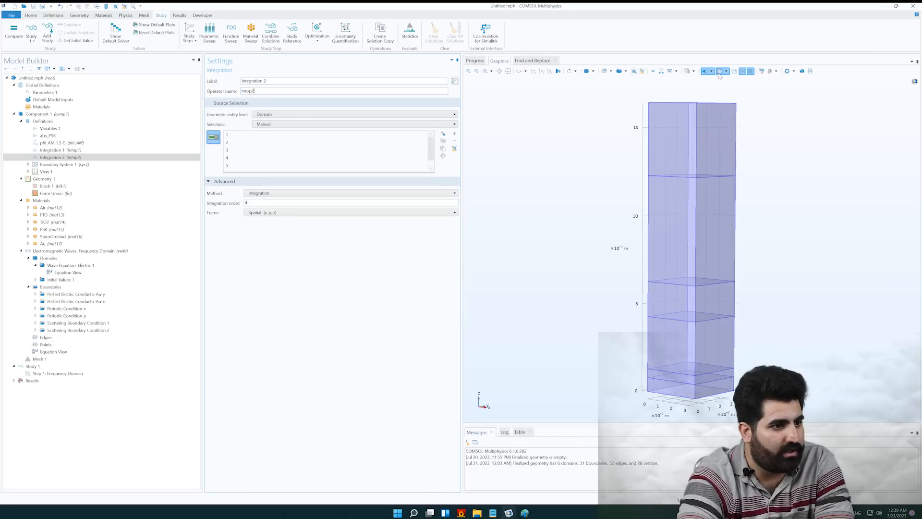
left_click(247, 136)
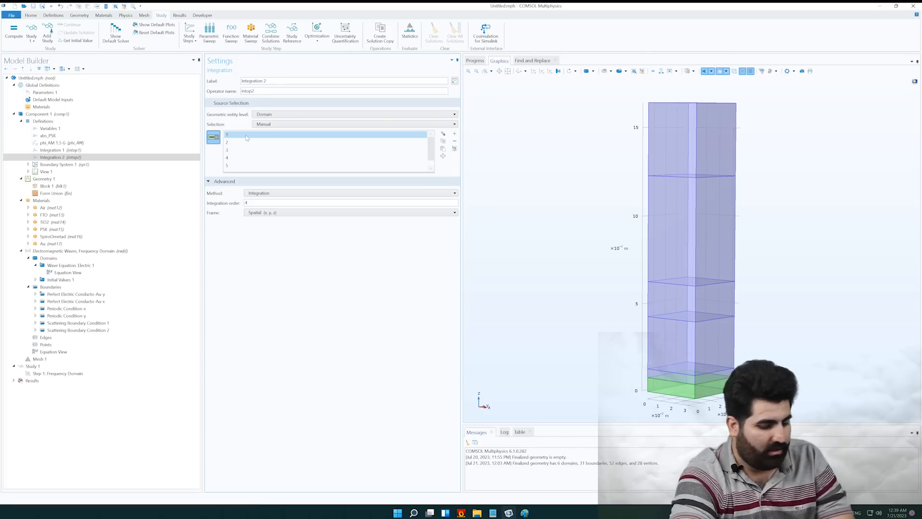
key("Down")
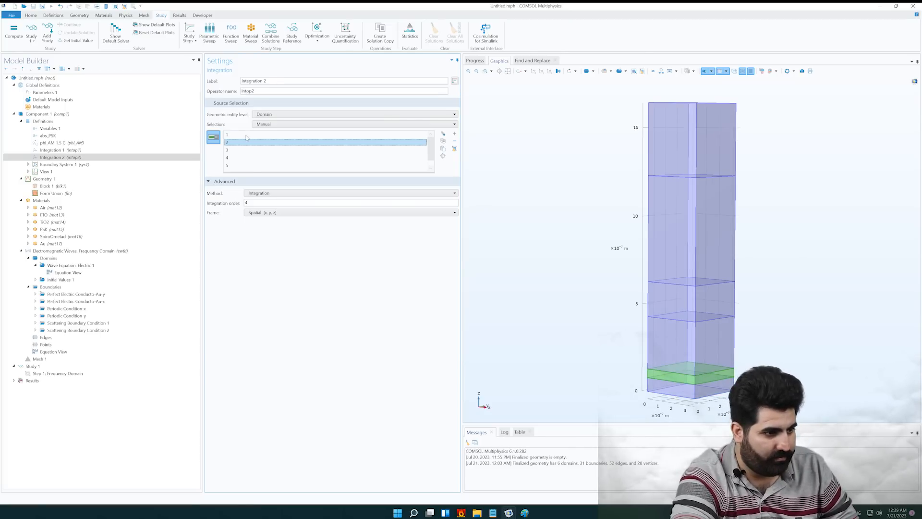
Set the source entity level of Integration 2 to Boundary, select all boundaries and step through them to boundary 9
left_click(267, 114)
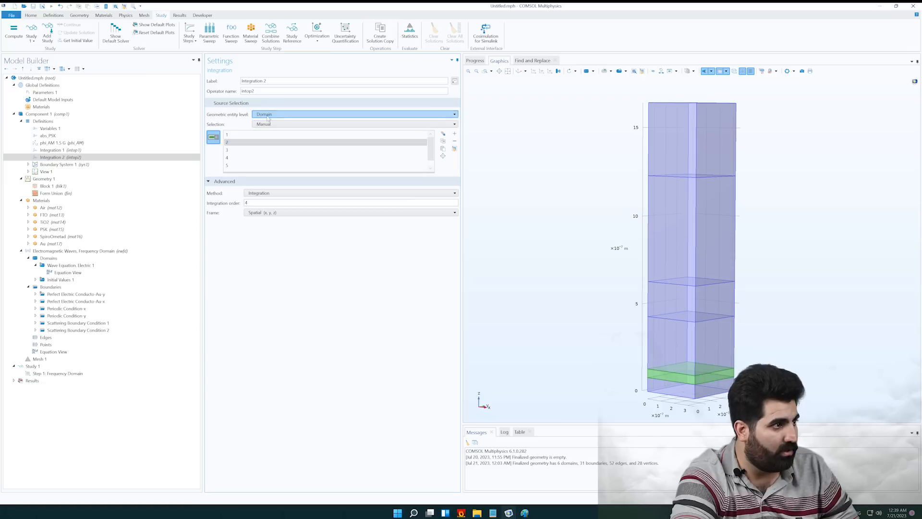
left_click(270, 131)
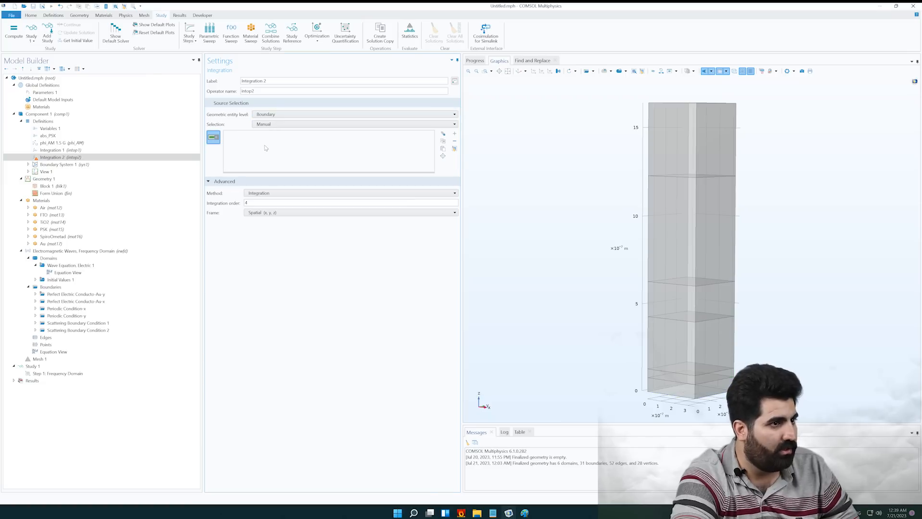
left_click(641, 71)
left_click(252, 135)
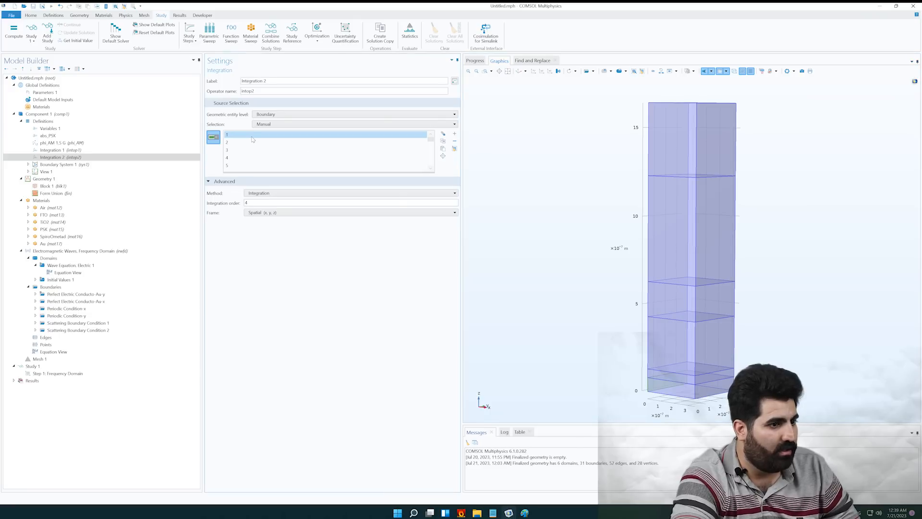
key("Down")
key("Down")
key("Down")
key("Down")
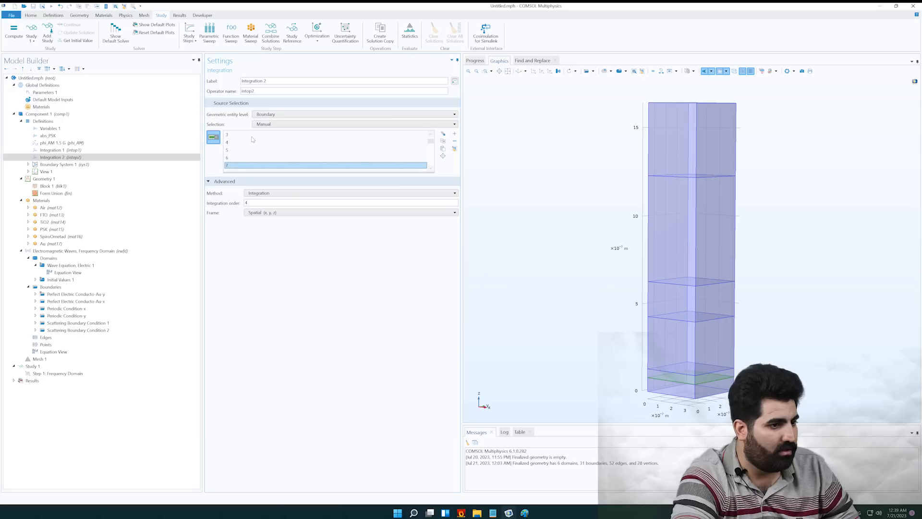
key("Down")
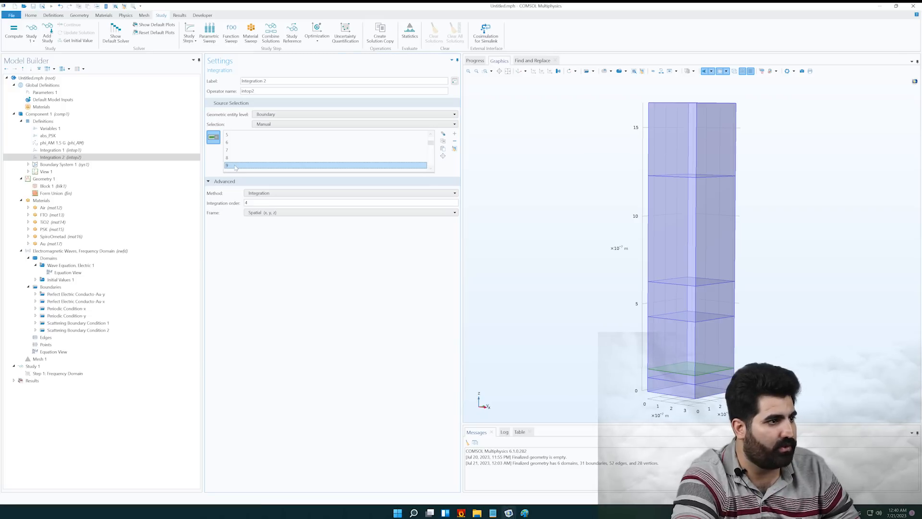
Clear the source selection of Integration 2 and enter boundary 9 as its only boundary
left_click(454, 148)
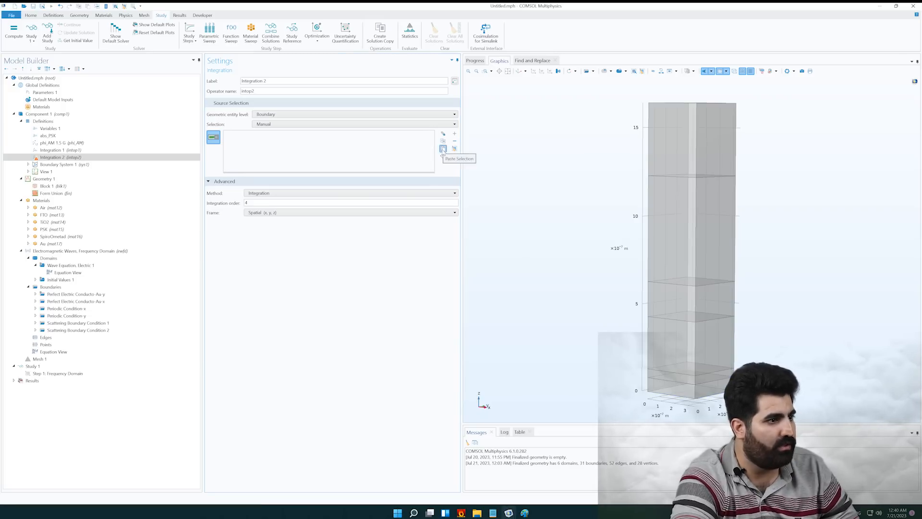
left_click(443, 148)
type("9")
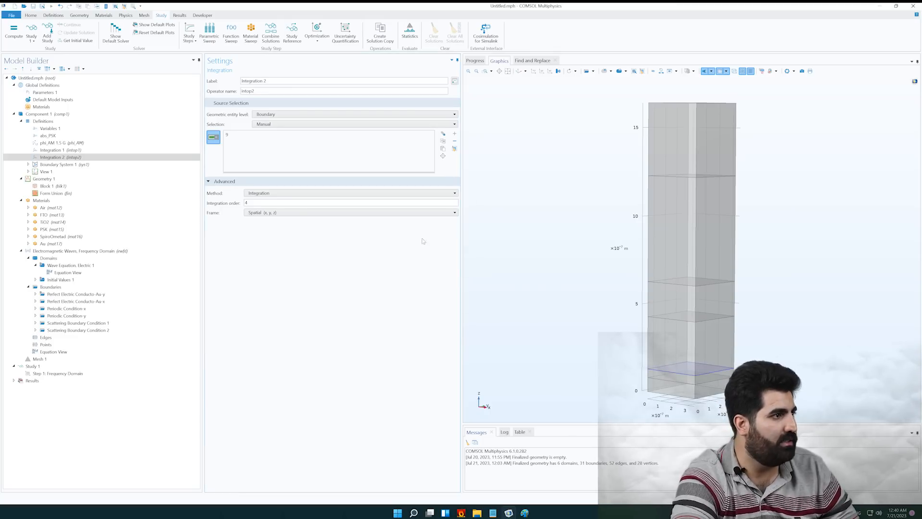
Copy the intop2 operator name and insert it in front of the T_PSK expression in abs_PSK
double_click(247, 91)
key("ctrl+c")
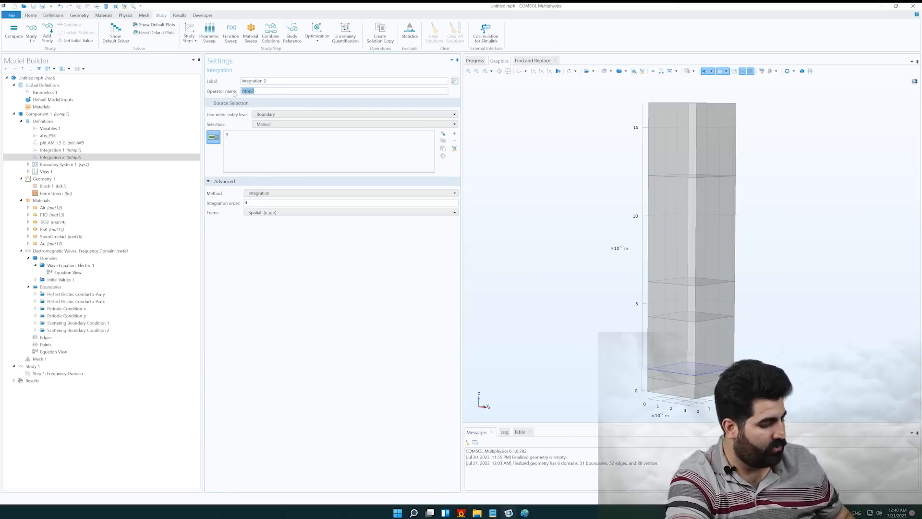
left_click(73, 137)
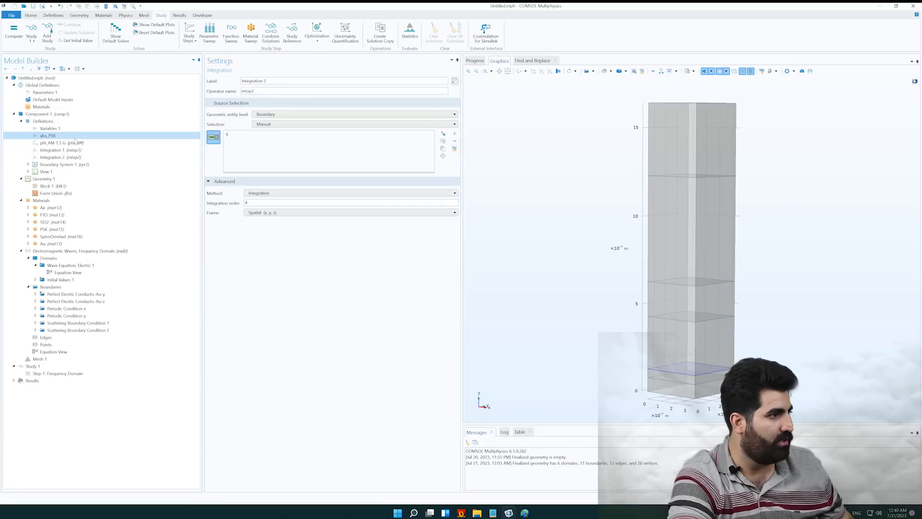
left_click(236, 163)
key("ctrl+v")
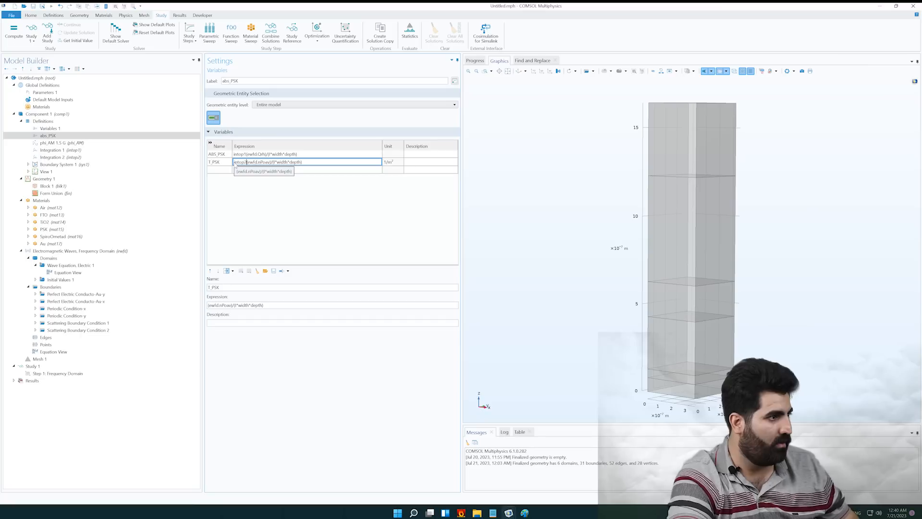
left_click(242, 172)
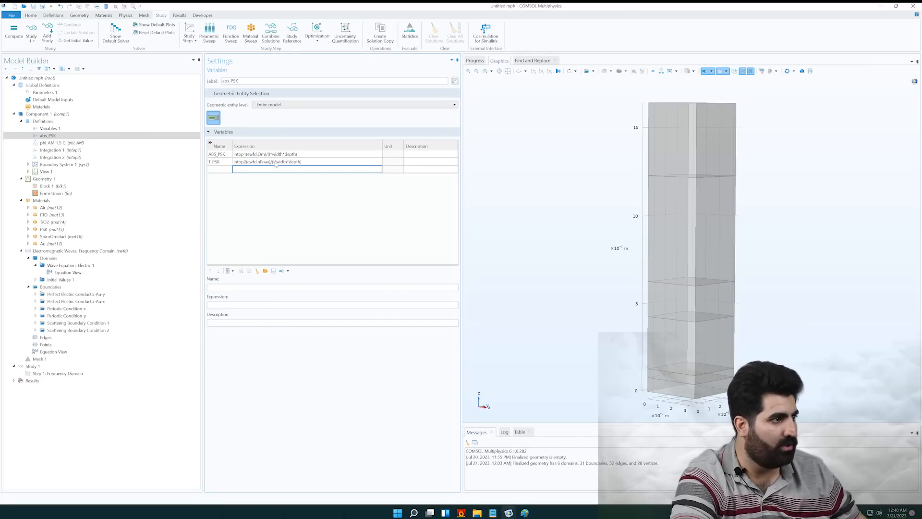
Add a new variable named R_PSK below T_PSK in the abs_PSK variables
left_click(217, 171)
type("R")
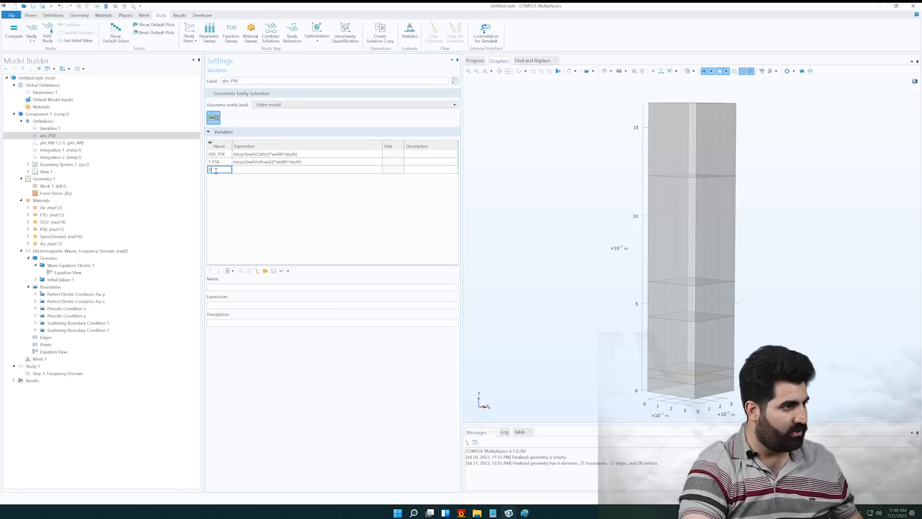
key("Tab")
left_click(216, 171)
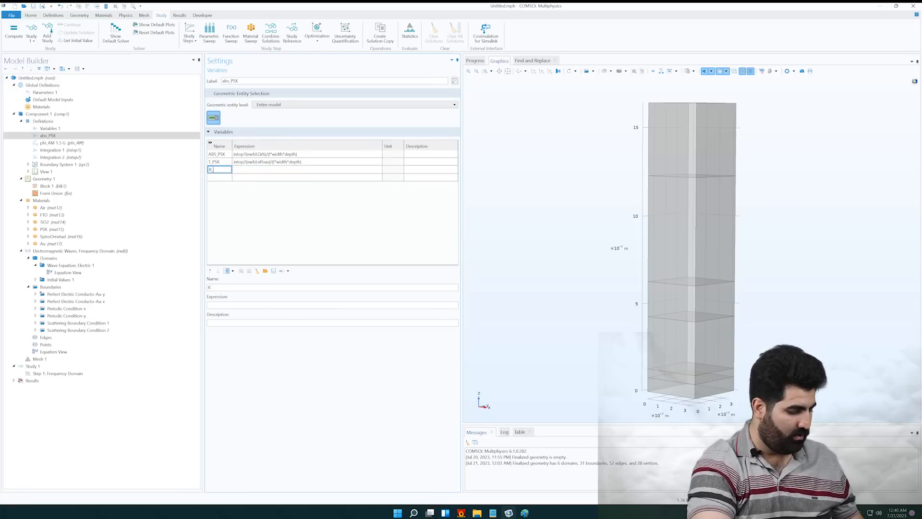
key("BackSpace")
key("BackSpace")
key("BackSpace")
key("BackSpace")
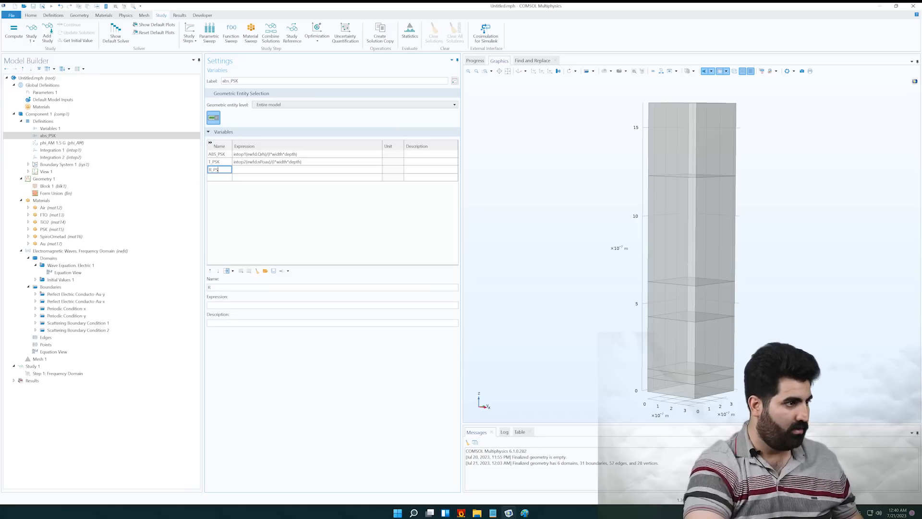
Copy the T_PSK expression into the expression of R_PSK
left_click(255, 169)
left_click(257, 164)
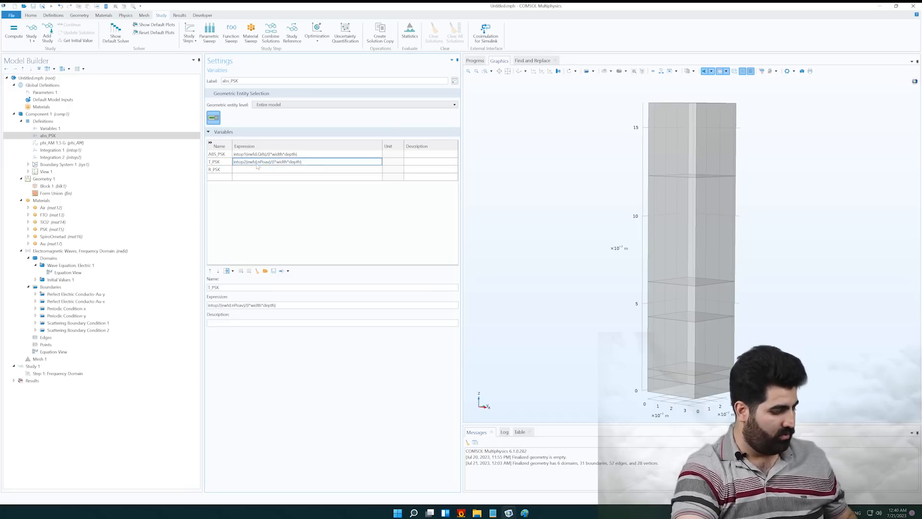
left_click(258, 169)
type("intop2(ewfd.nPoav)/(l*width*depth)")
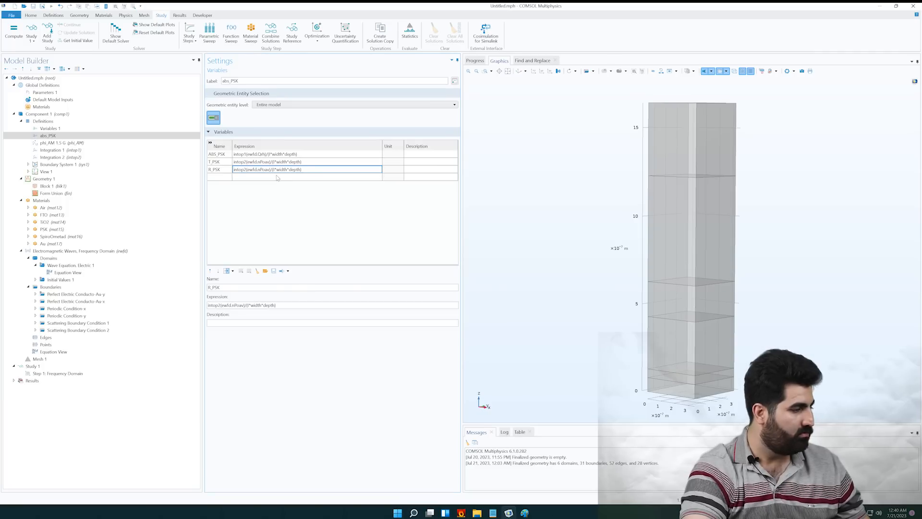
left_click(244, 177)
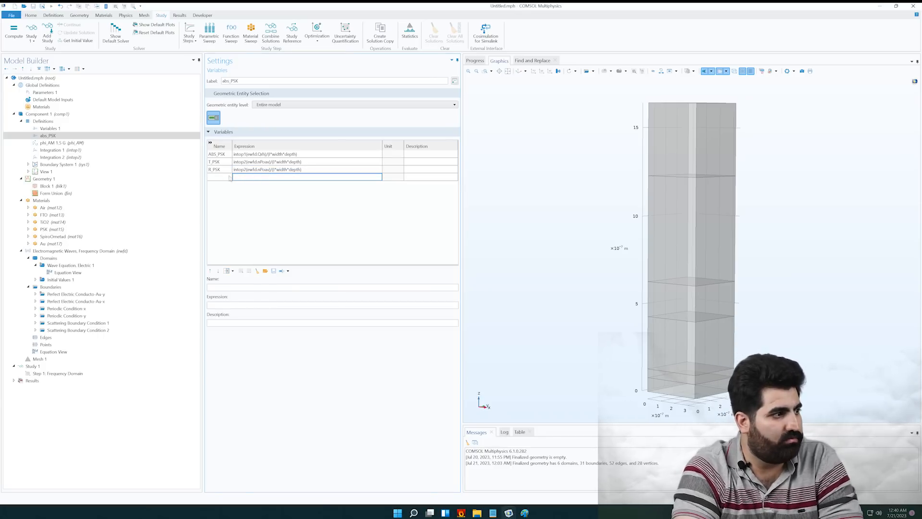
Replace the expression of R_PSK with 1-ABS_PSK-T_PSK
left_click(257, 171)
left_click(257, 170)
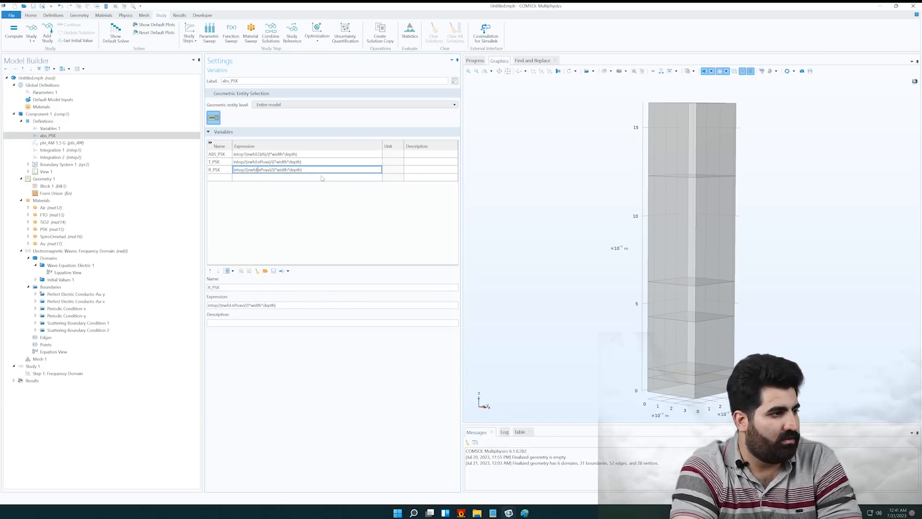
left_click_drag(316, 170, 235, 170)
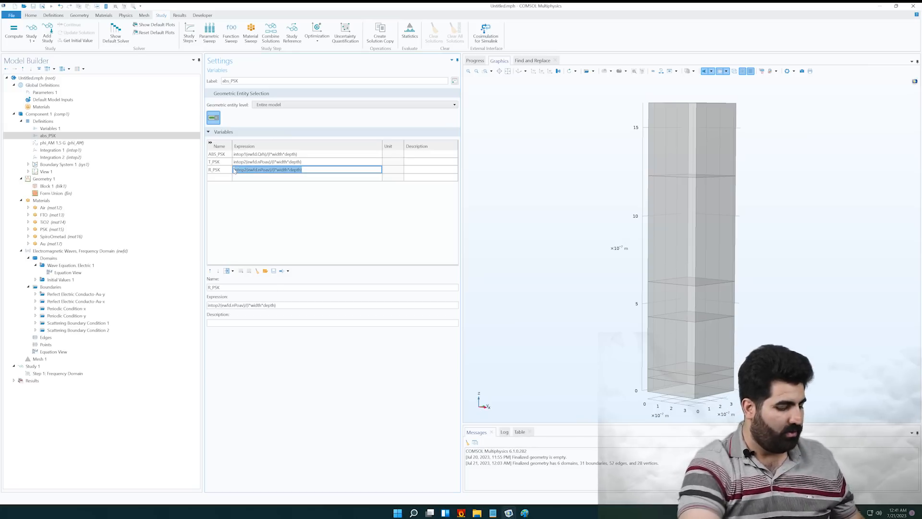
type("1")
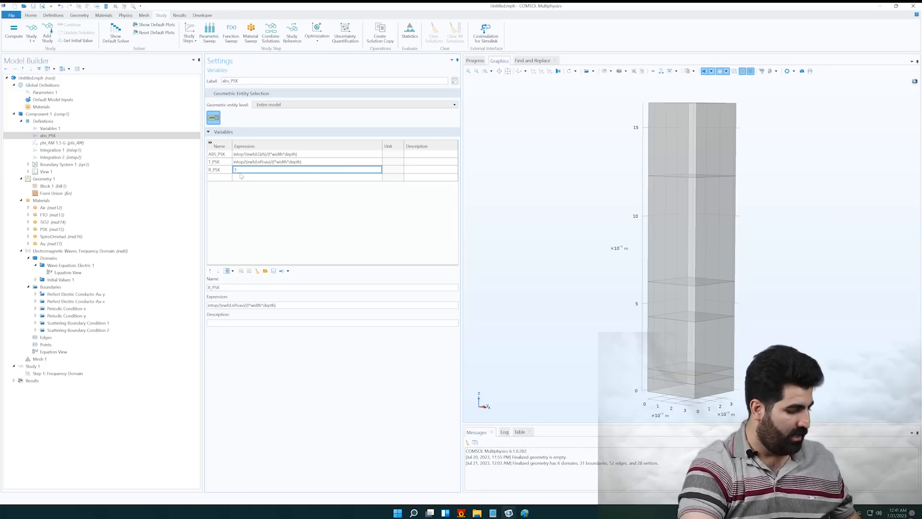
type("-abs")
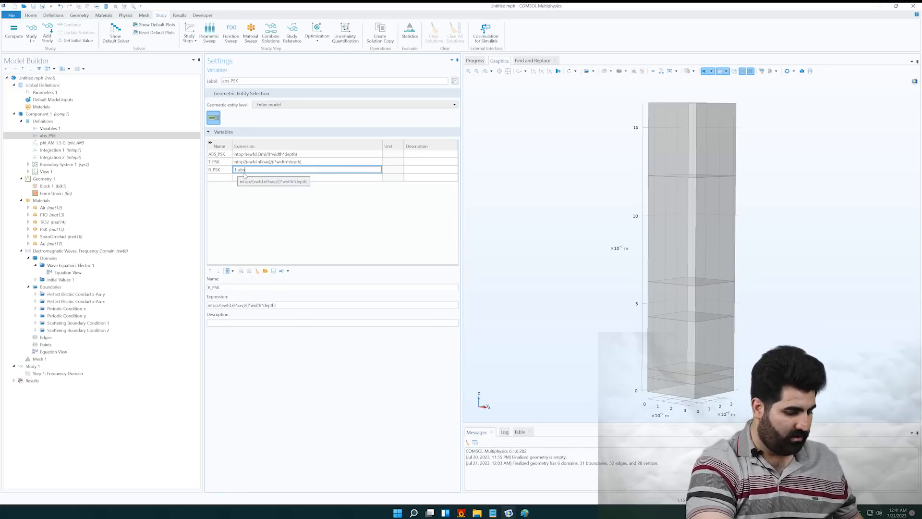
key("BackSpace")
key("BackSpace")
key("BackSpace")
type("ABS")
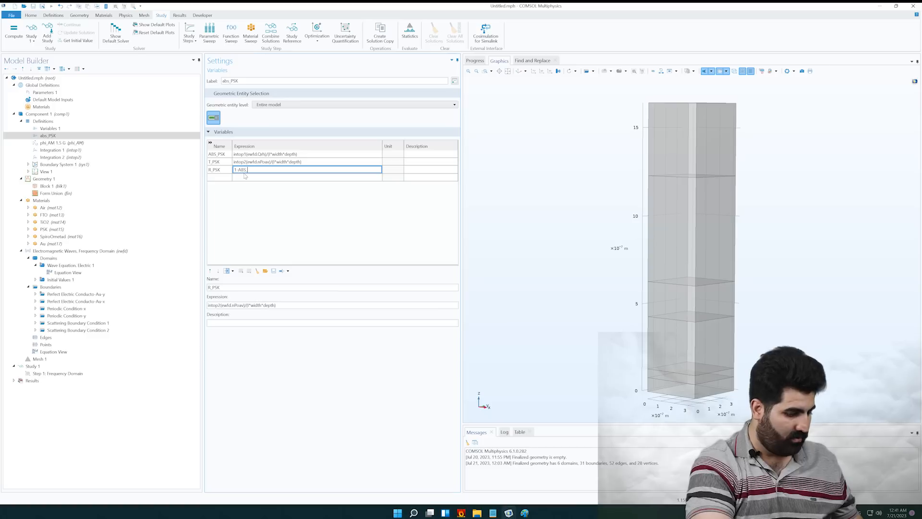
type("_PSK")
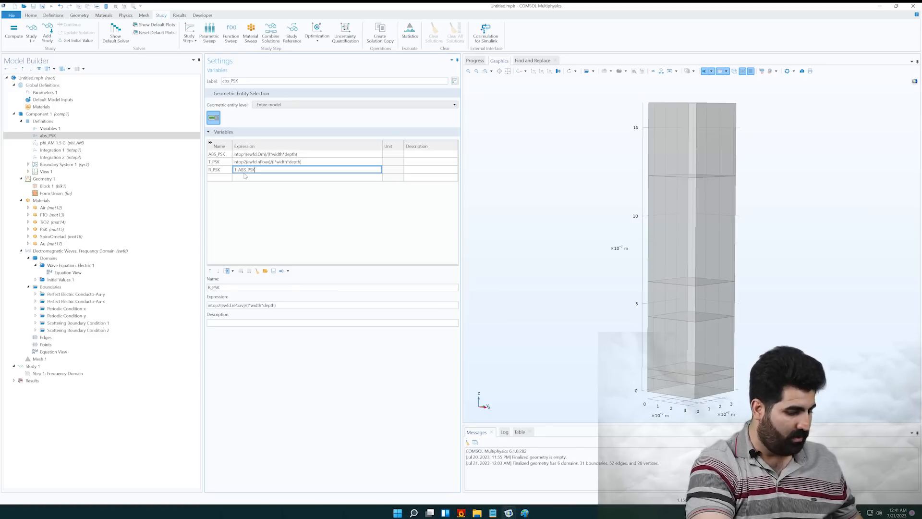
type("-")
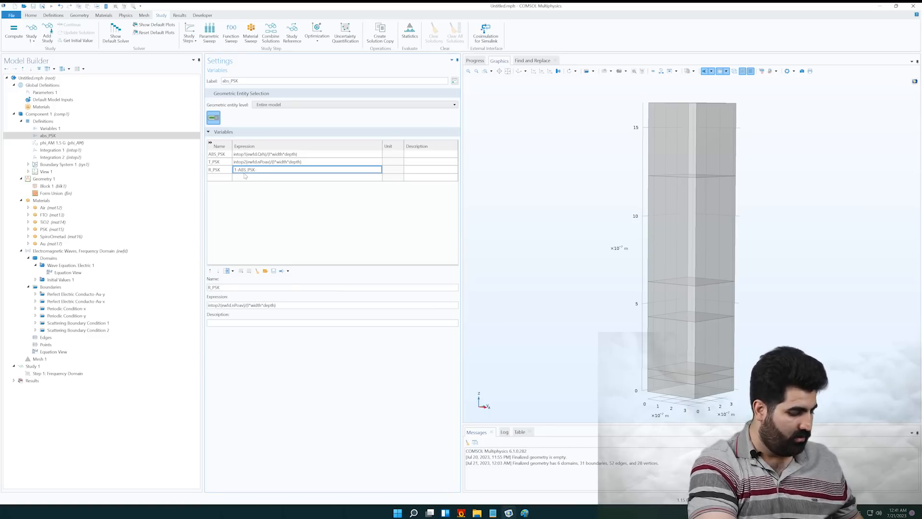
type("T_P")
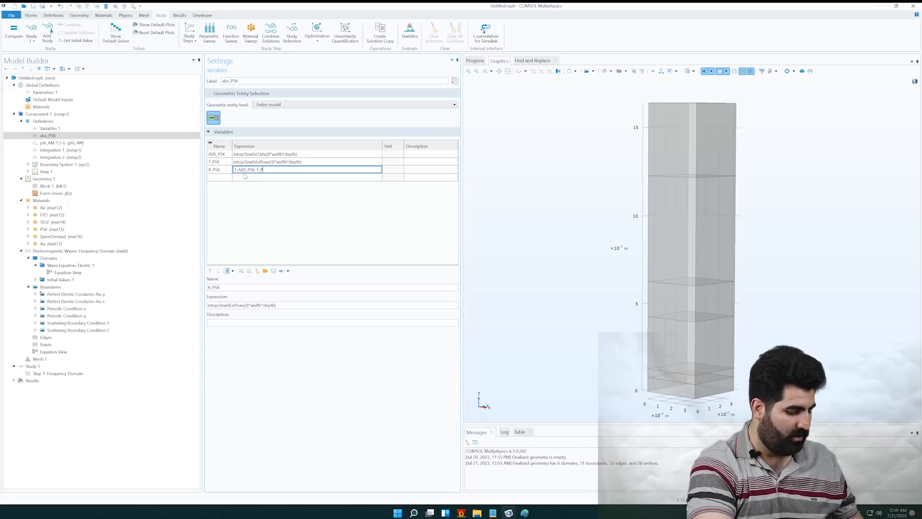
type("SK")
left_click(254, 178)
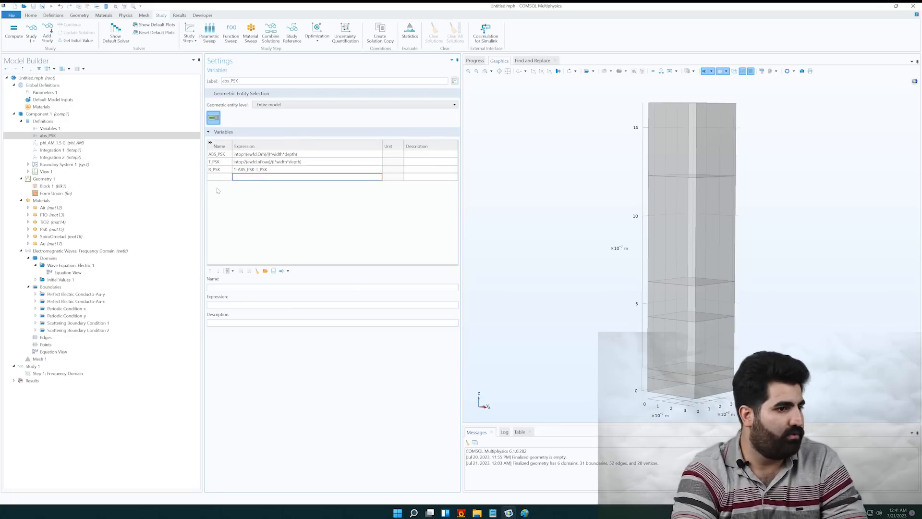
Add a Parametric Sweep to Study 1 and choose lda0 as its sweep parameter
left_click(52, 150)
left_click(60, 129)
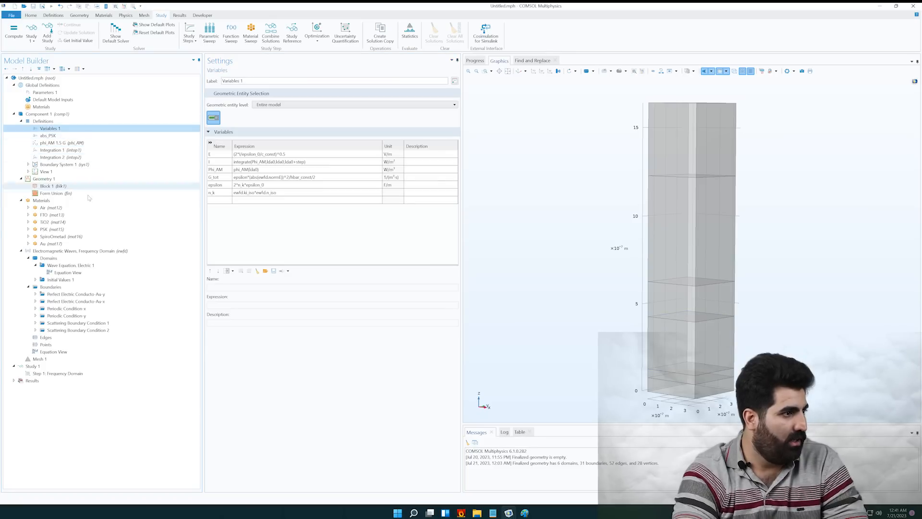
left_click(32, 367)
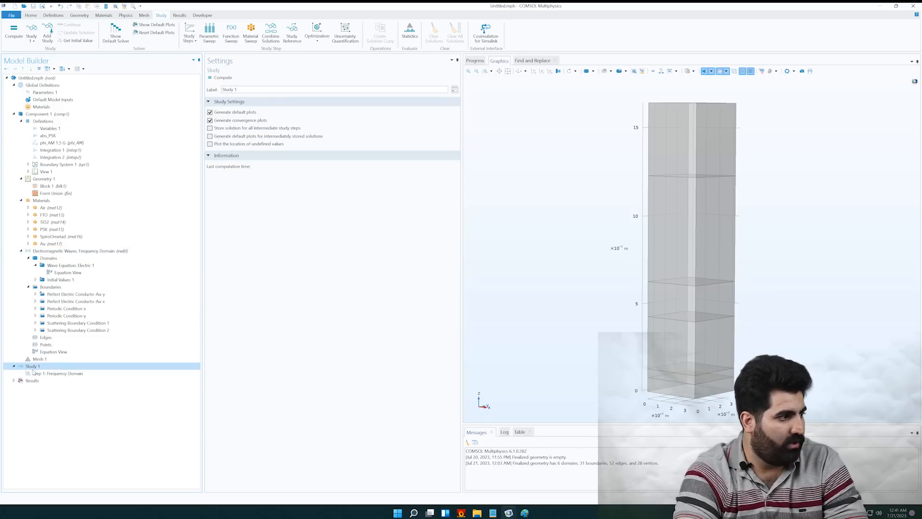
right_click(36, 370)
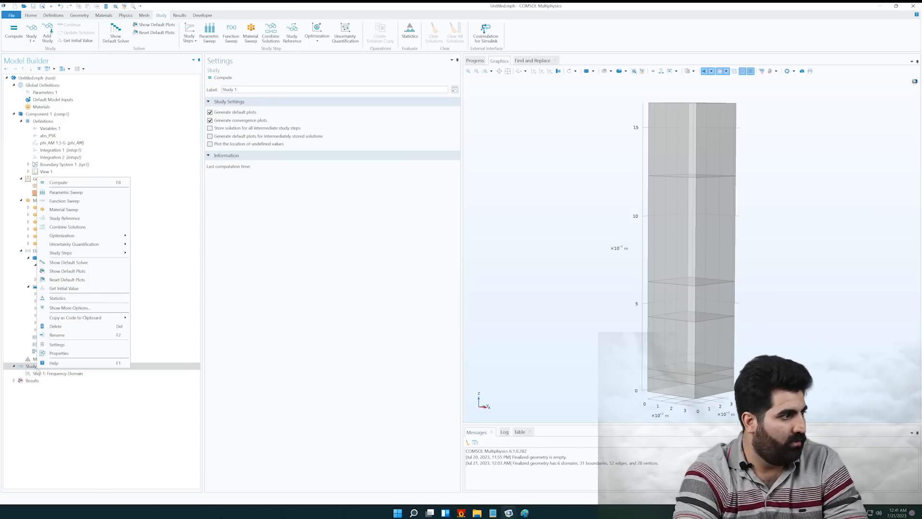
left_click(72, 191)
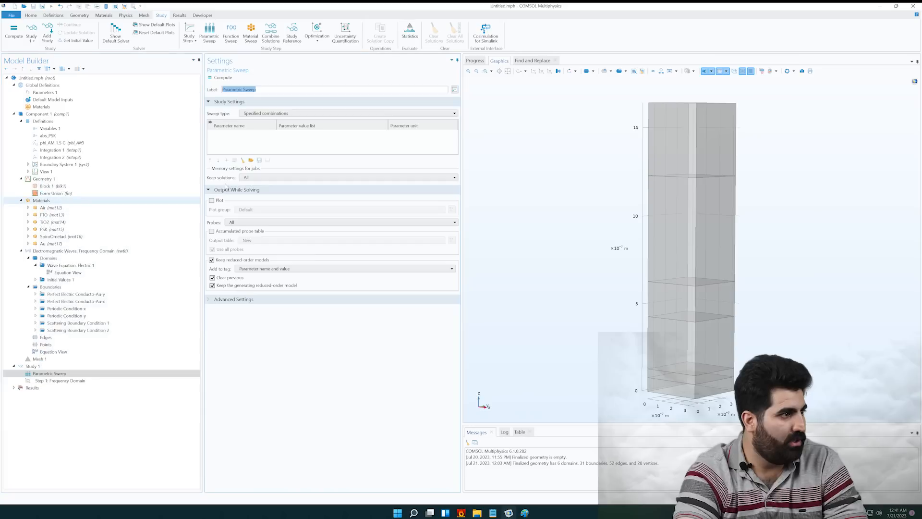
left_click(227, 160)
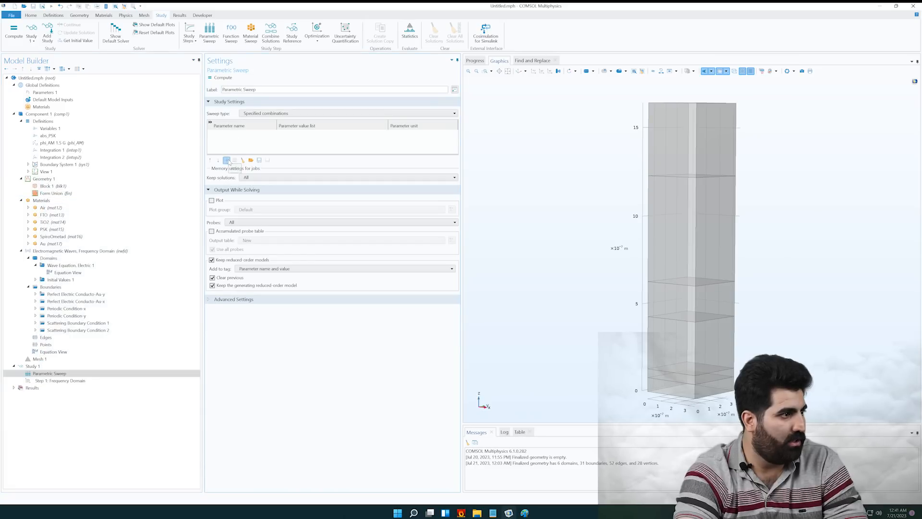
left_click(229, 135)
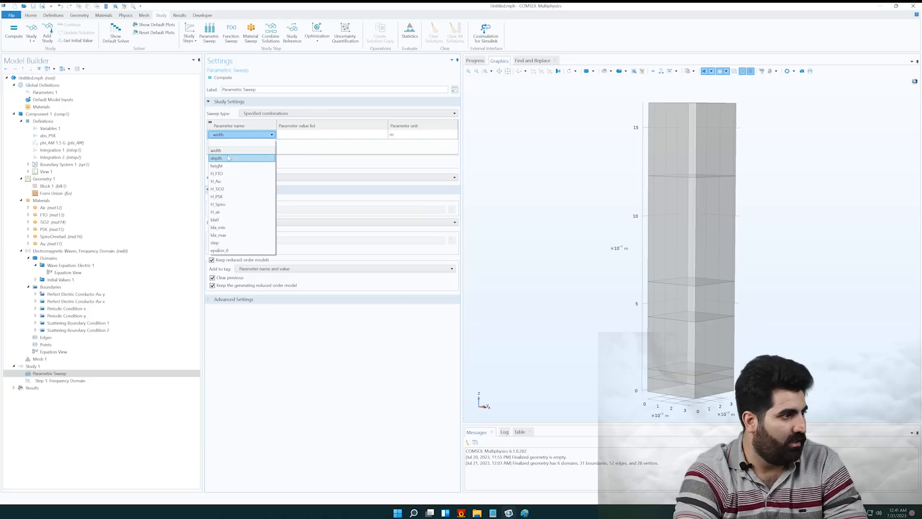
left_click(226, 219)
Set the lda0 sweep values to range(lda_min,step,lda_max) with nm as the parameter unit
left_click(291, 136)
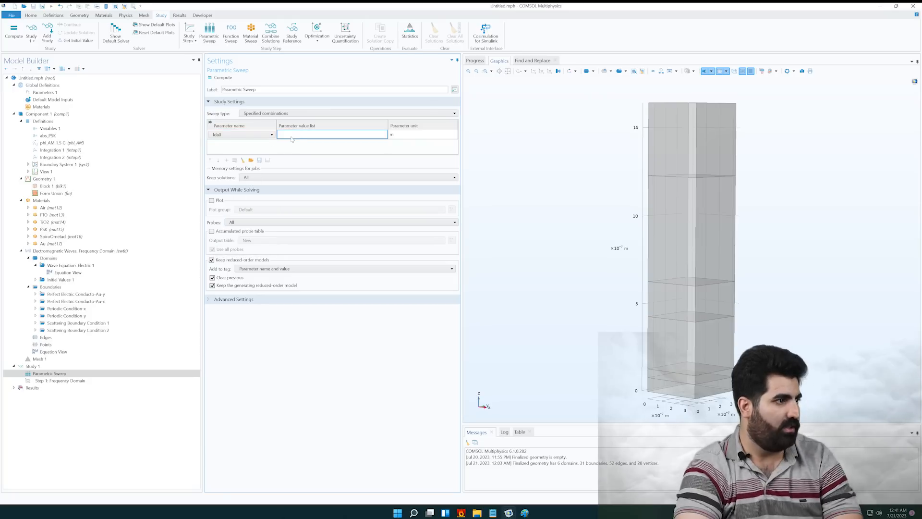
type("r")
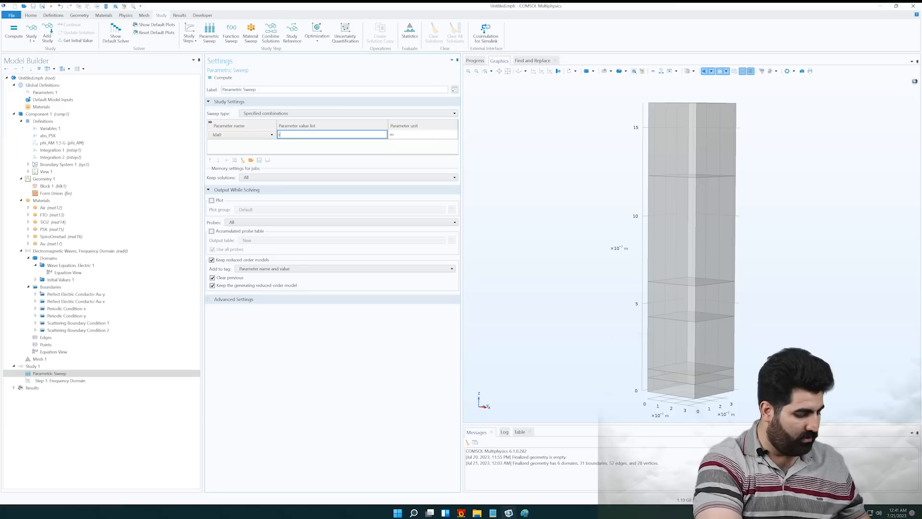
type("ang")
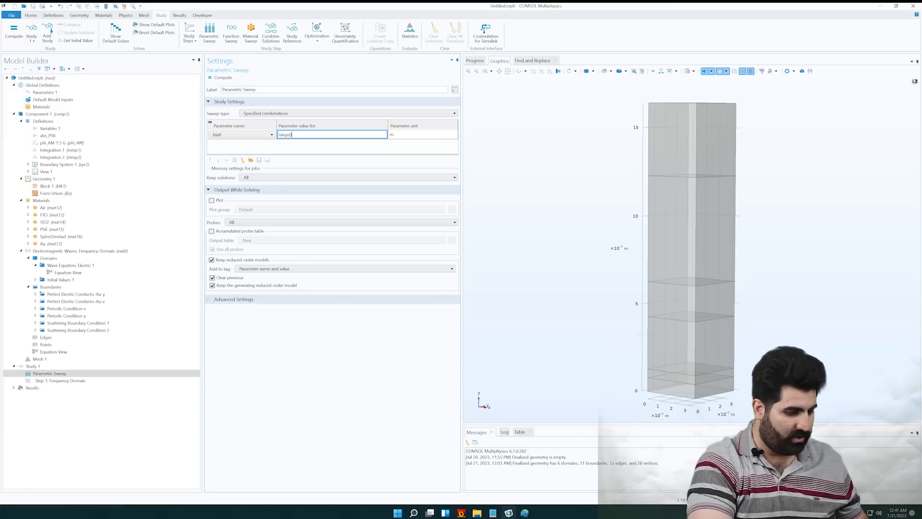
type("e(lda")
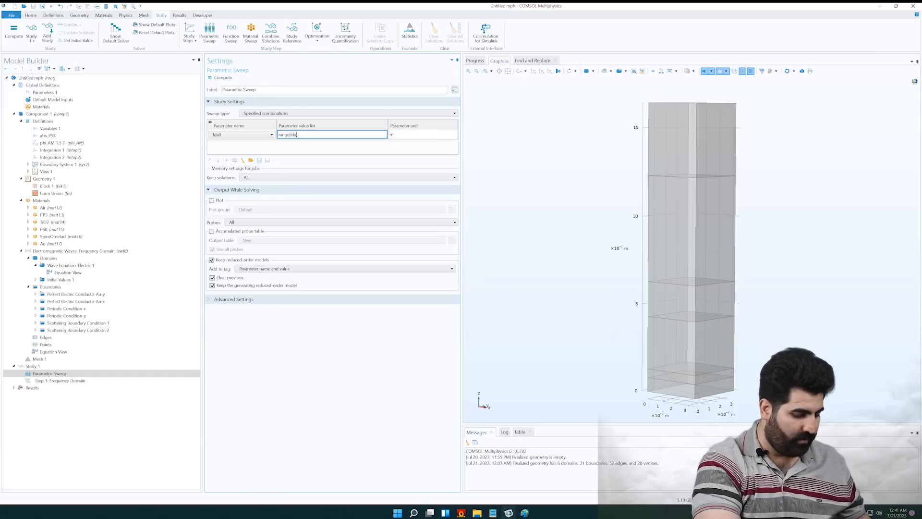
type("_min")
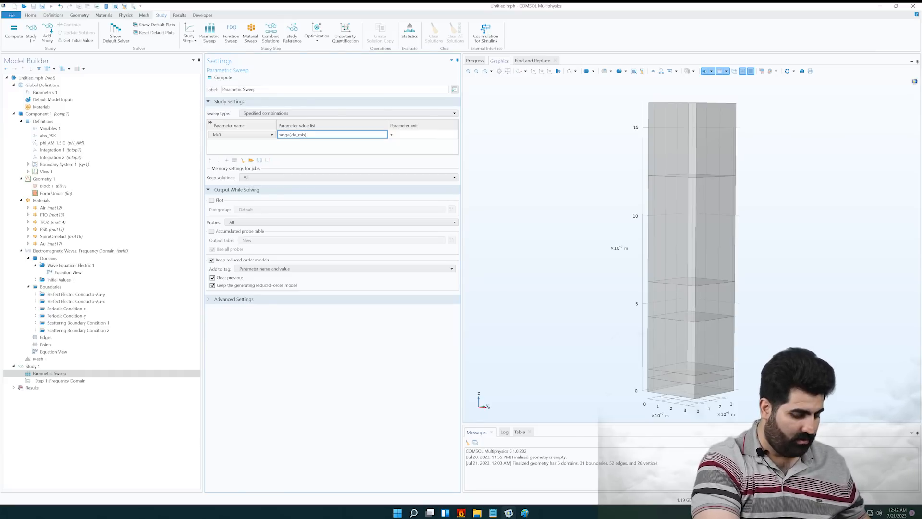
type(",step,lda")
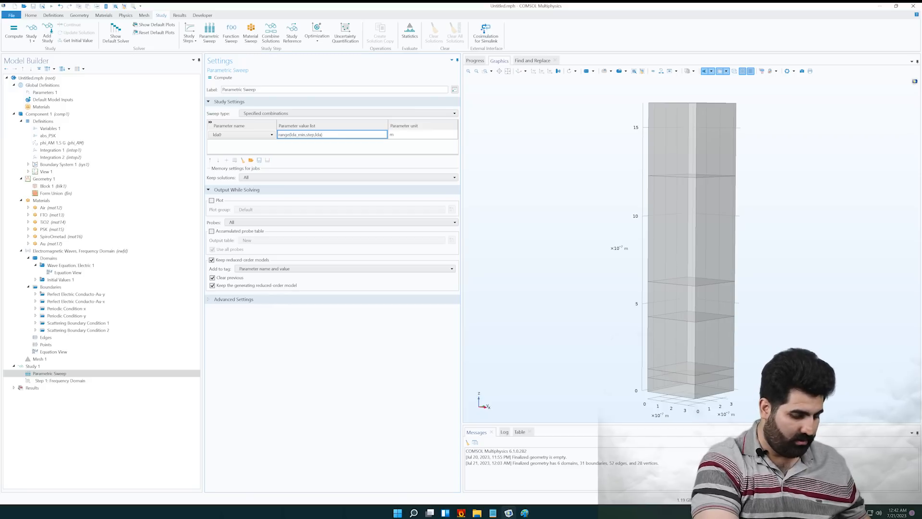
type("_max")
left_click(400, 136)
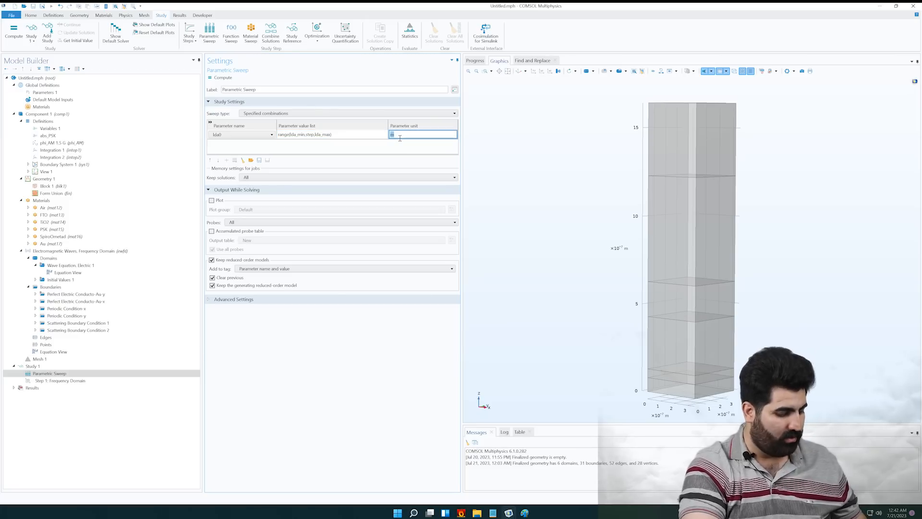
type("nm")
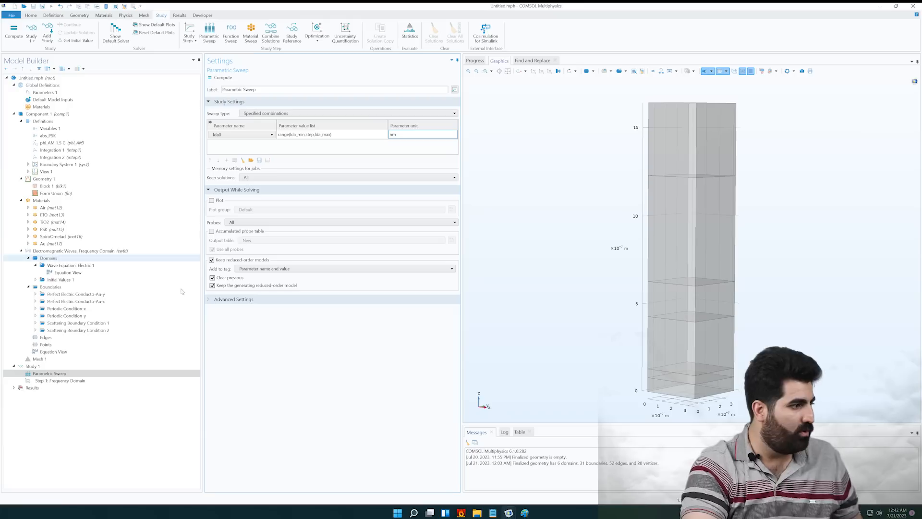
Set the frequencies of the Frequency Domain study step to f0
left_click(60, 375)
left_click(61, 380)
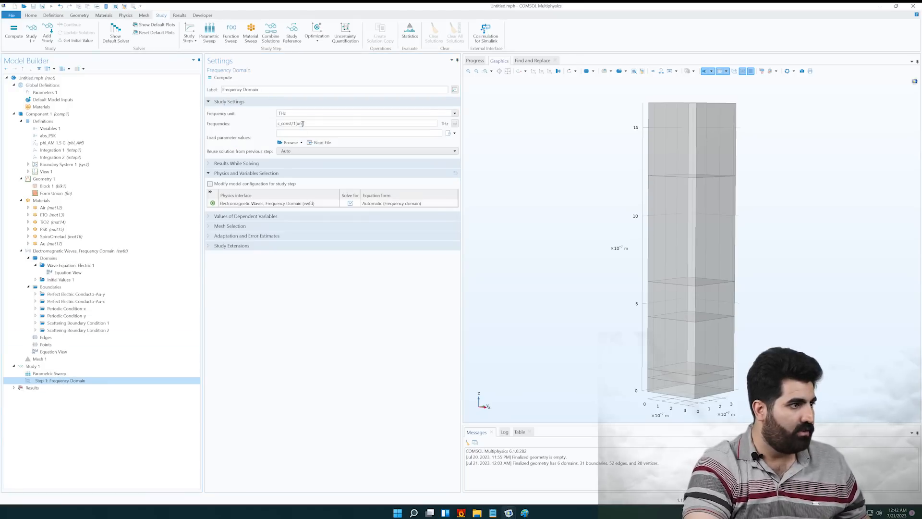
left_click_drag(308, 124, 268, 130)
type("f0")
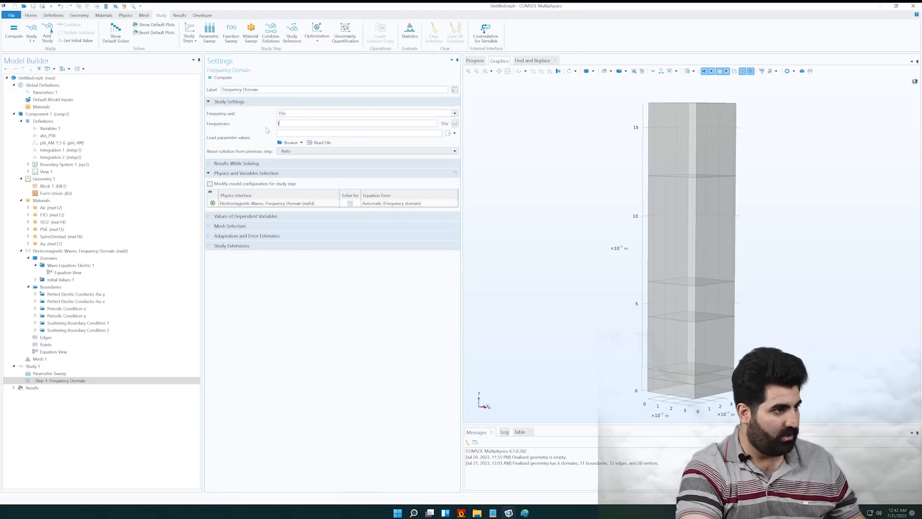
left_click(285, 134)
Define a new global parameter f0 in Parameters 1 with the expression c_const/lda0
left_click(45, 92)
left_click(262, 161)
scroll(262, 162, "down", 1)
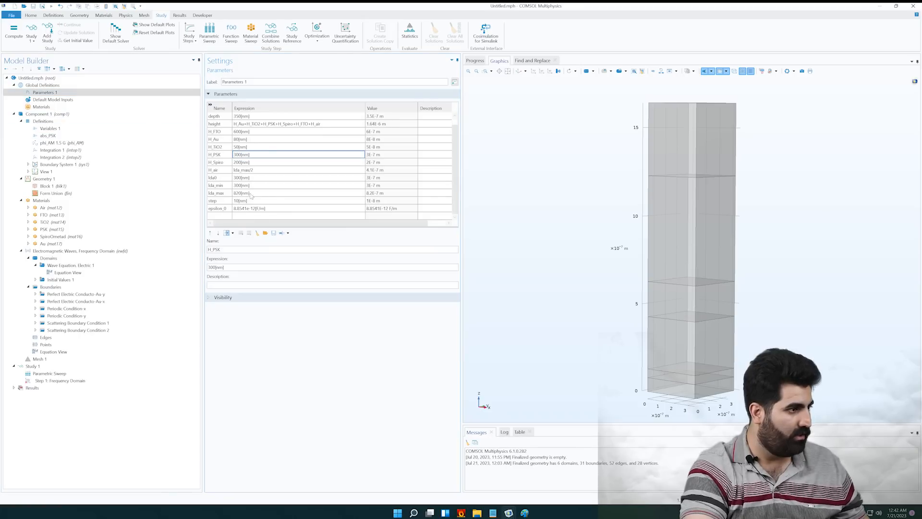
left_click(228, 216)
type("f0")
left_click(248, 210)
left_click(248, 214)
type("c")
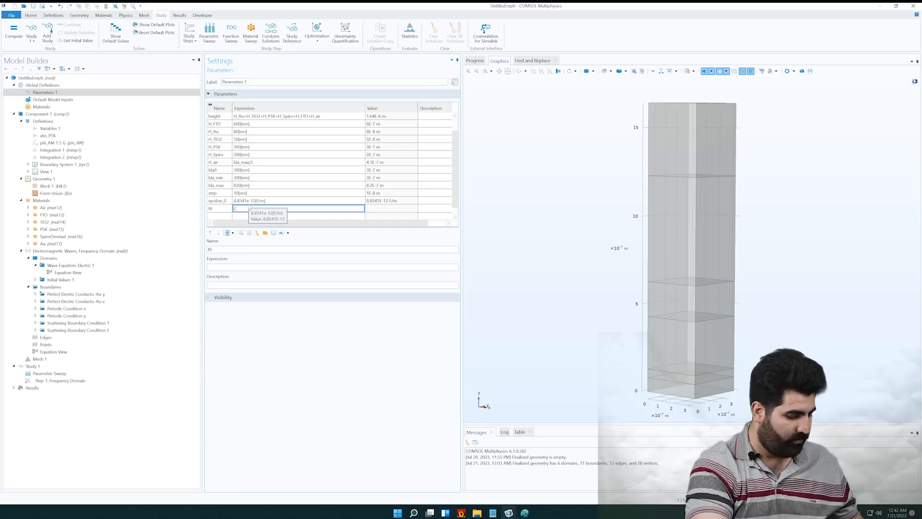
type("c_const")
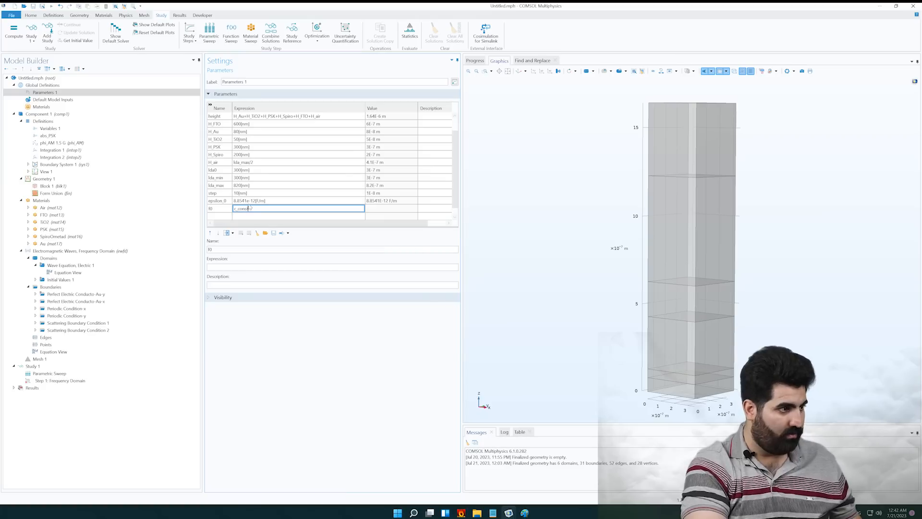
type("/lda0")
left_click(251, 203)
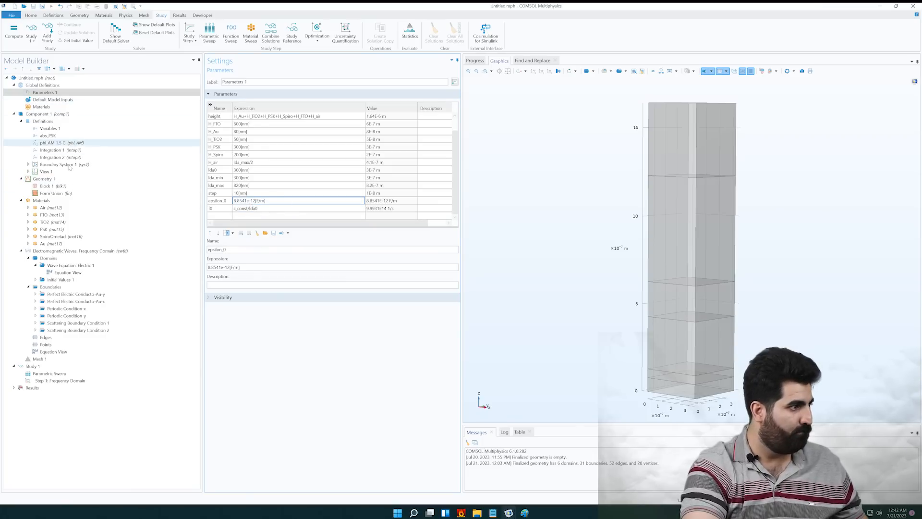
left_click(53, 222)
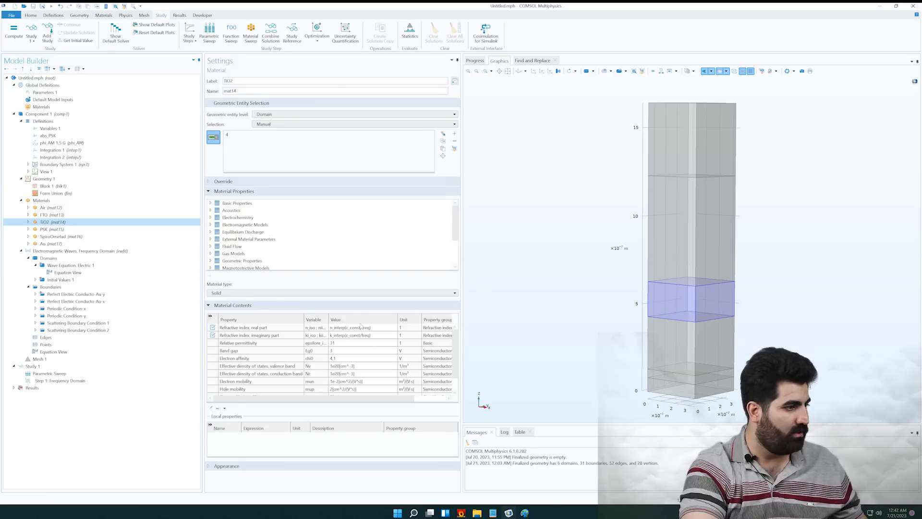
left_click(50, 380)
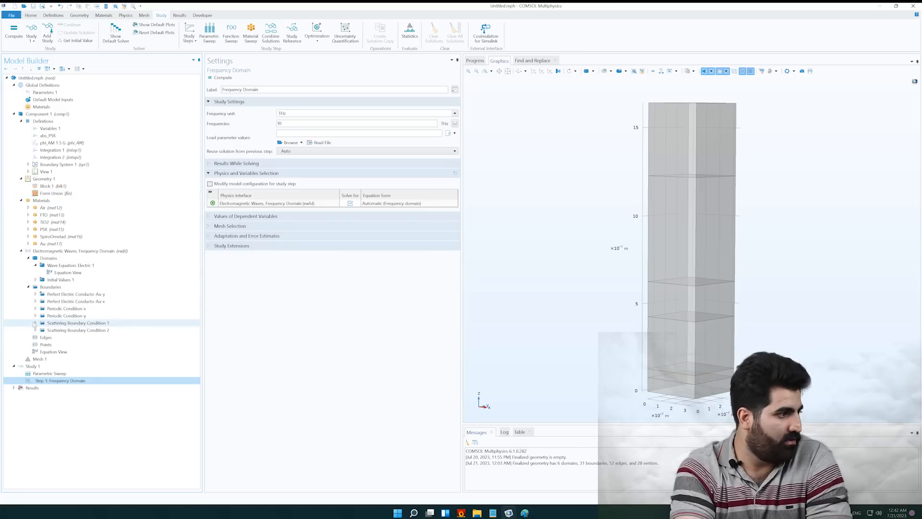
Add a Size node and a Free Tetrahedral node to Mesh 1
left_click(32, 360)
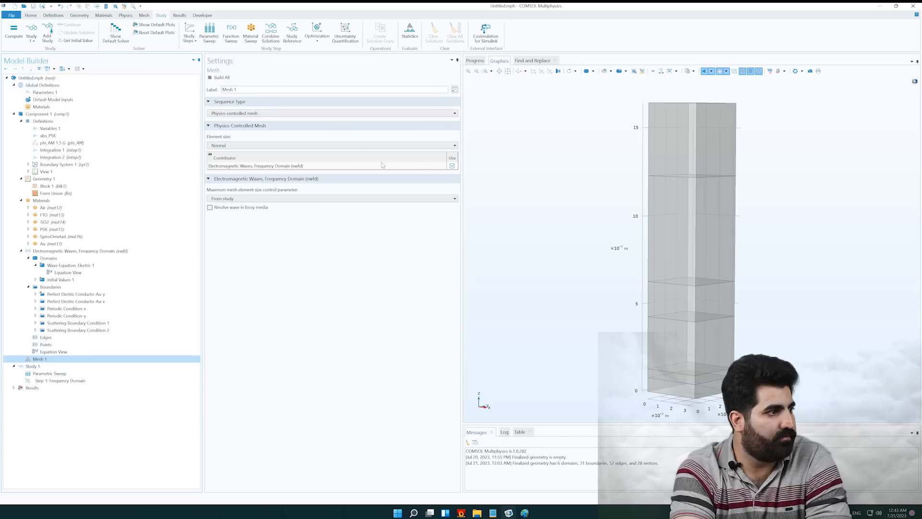
left_click(303, 115)
left_click(299, 130)
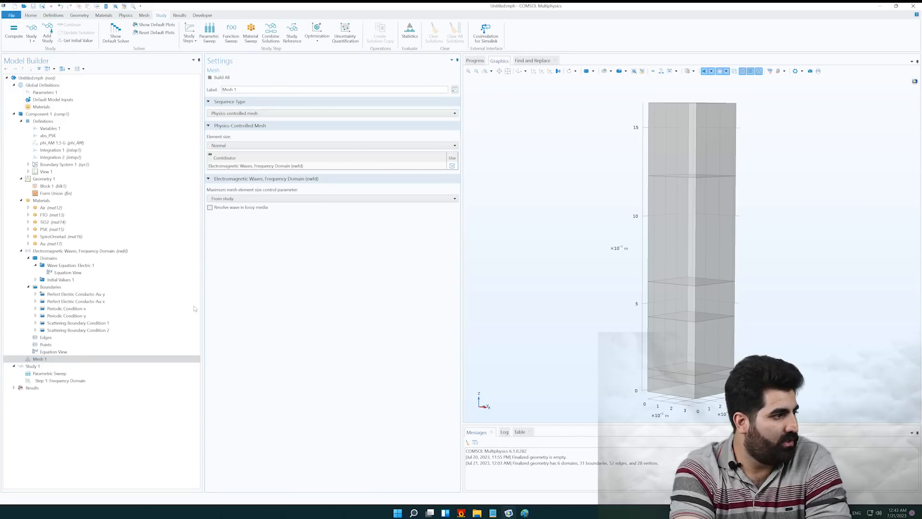
right_click(54, 361)
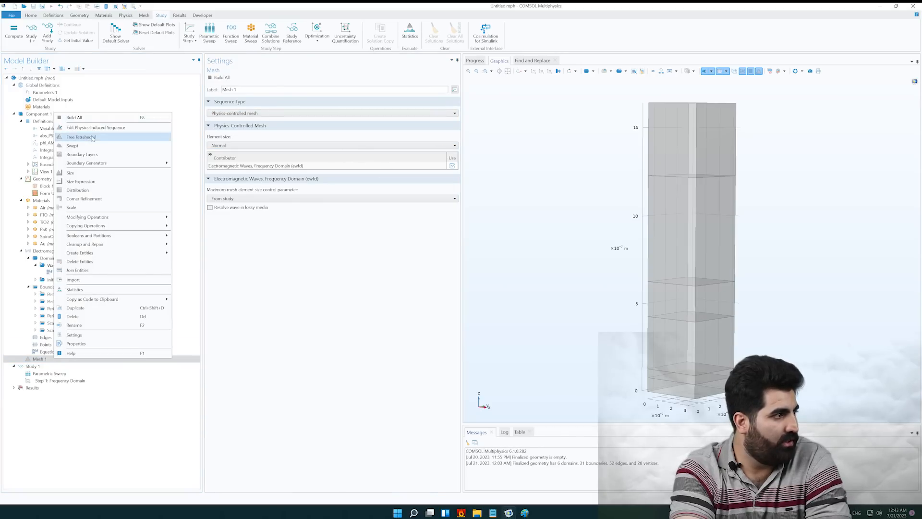
left_click(80, 174)
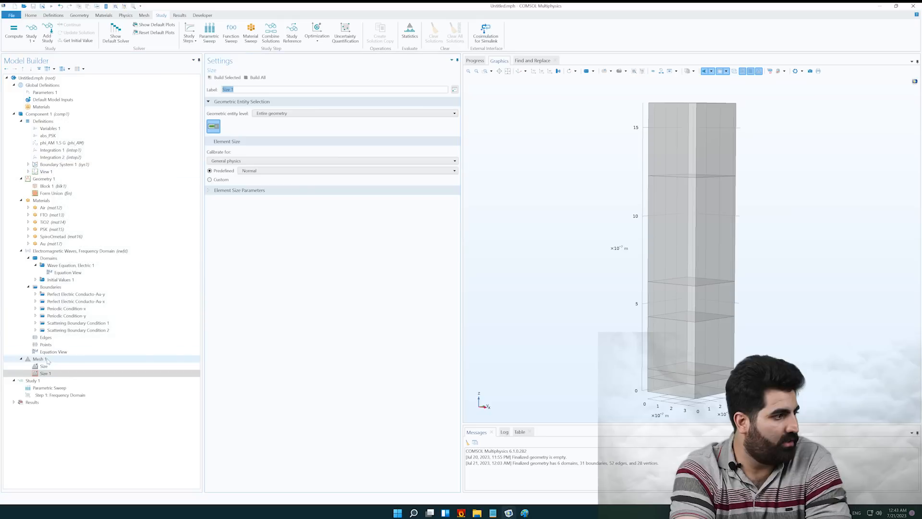
right_click(48, 360)
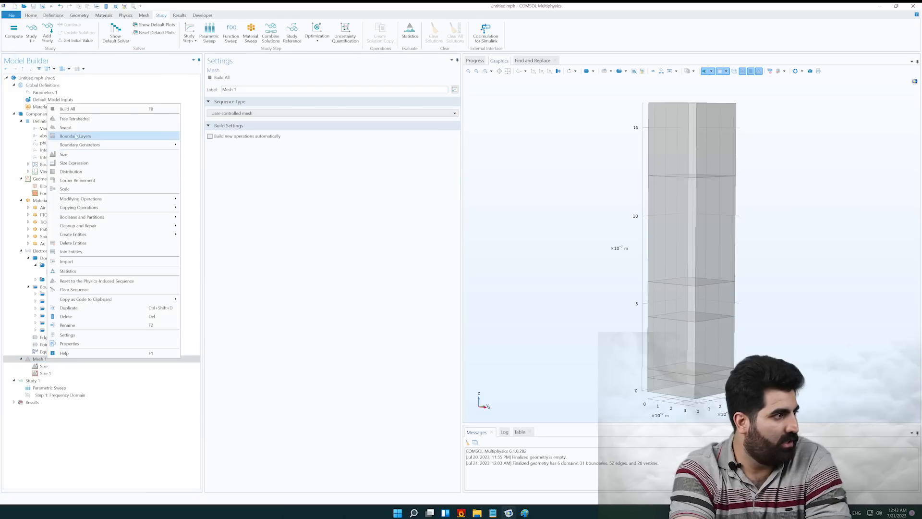
left_click(82, 120)
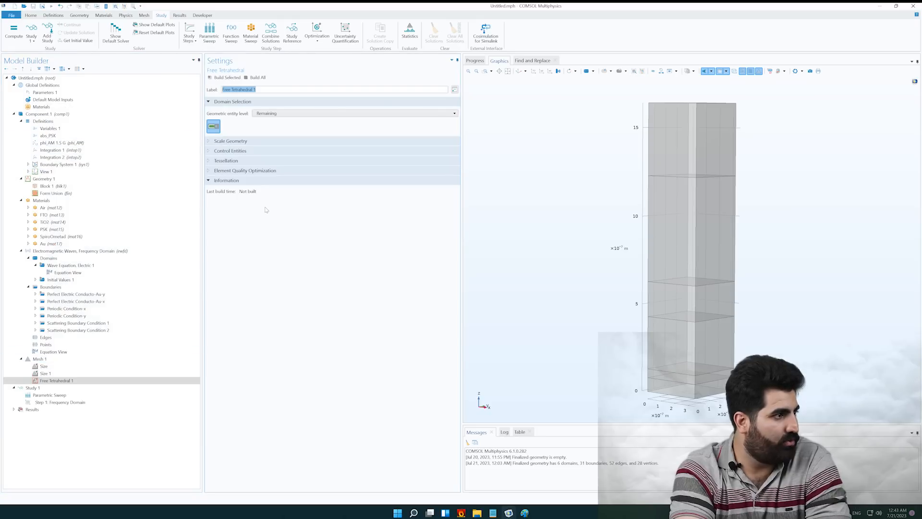
Set the x-direction and y-direction geometry scales of Free Tetrahedral 1 to 2
left_click(230, 141)
left_click(248, 161)
double_click(246, 153)
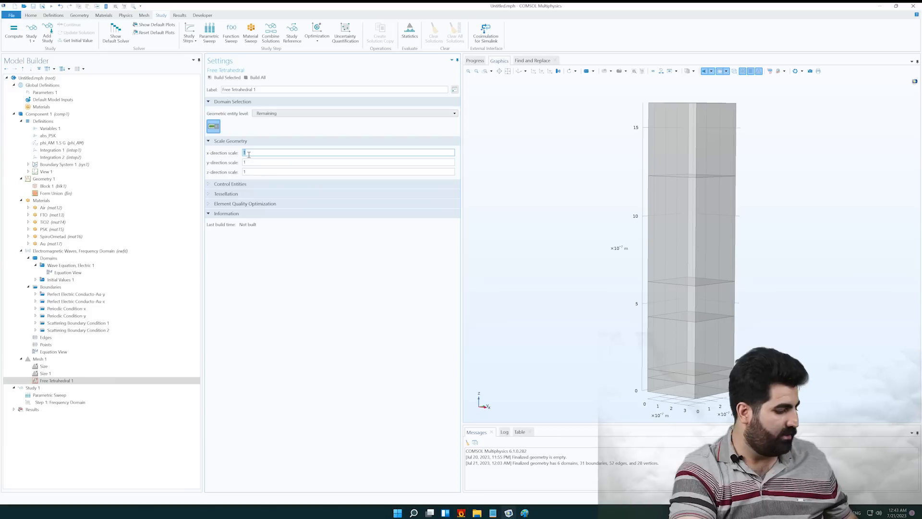
type("3")
key("Tab")
type("3")
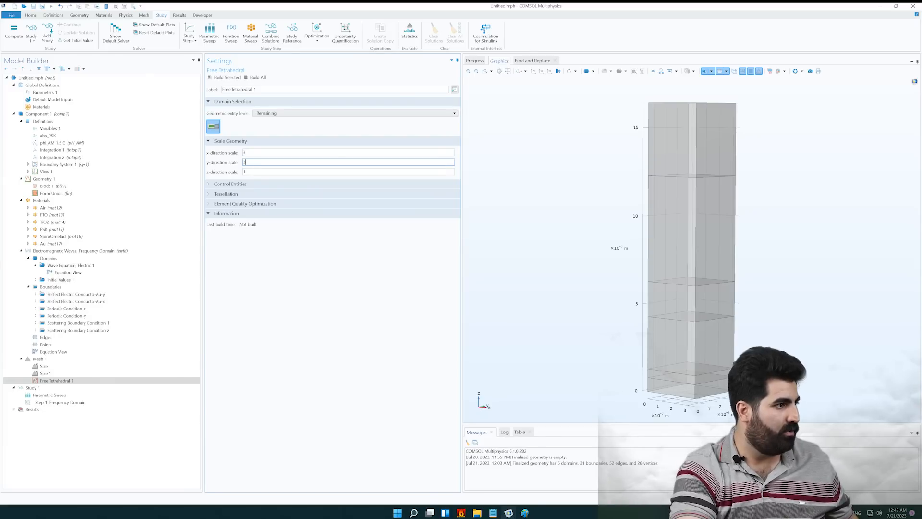
key("Tab")
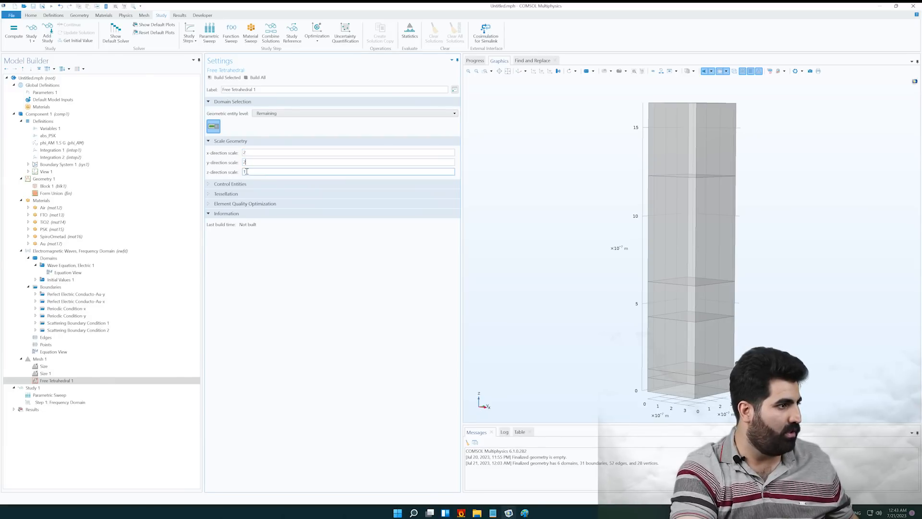
type("2")
Set the predefined element size to Finer in both Size 1 and Size, build the mesh and check it in 3D
left_click(42, 373)
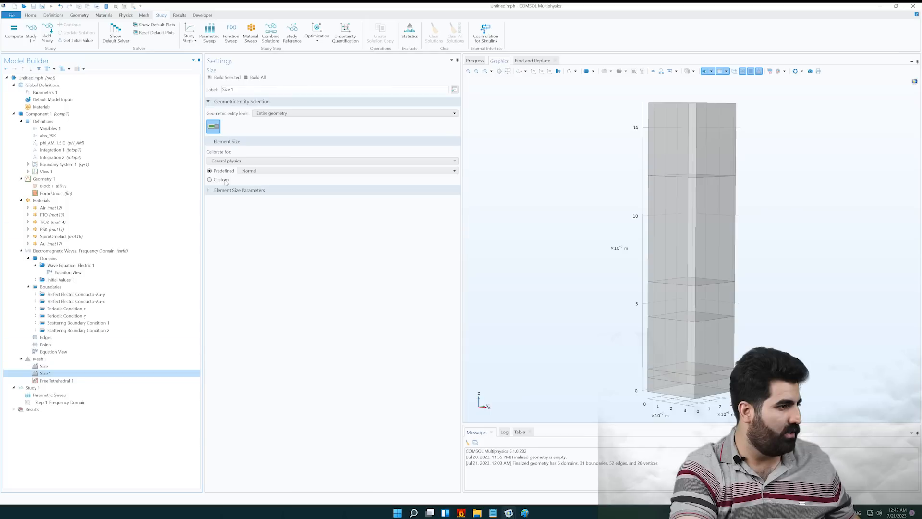
left_click(254, 170)
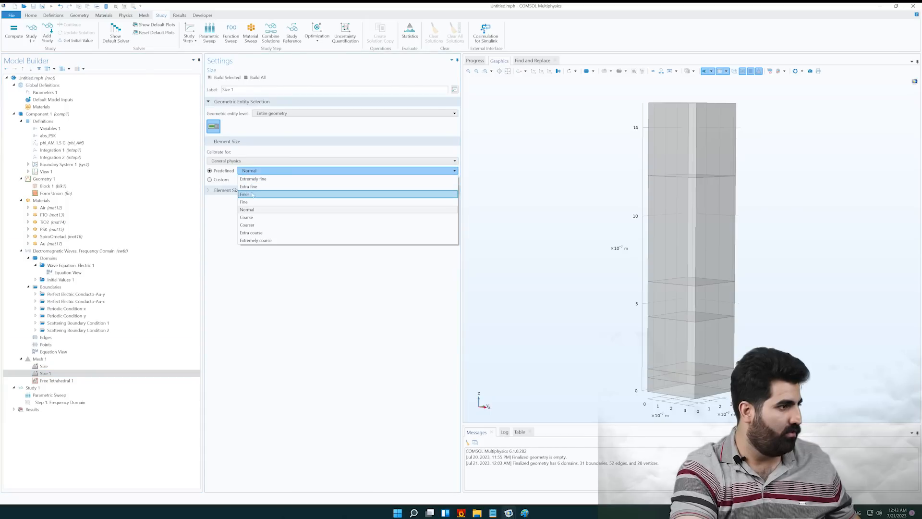
left_click(252, 194)
left_click(48, 366)
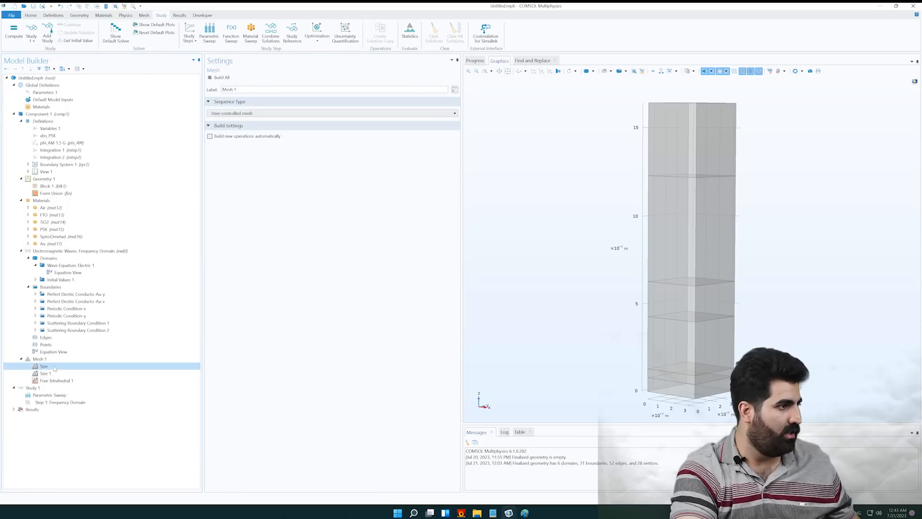
left_click(250, 131)
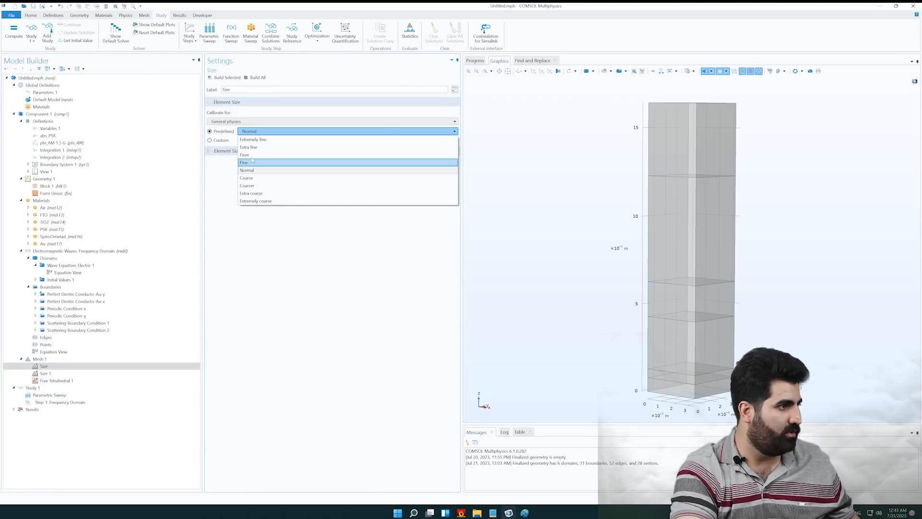
left_click(246, 155)
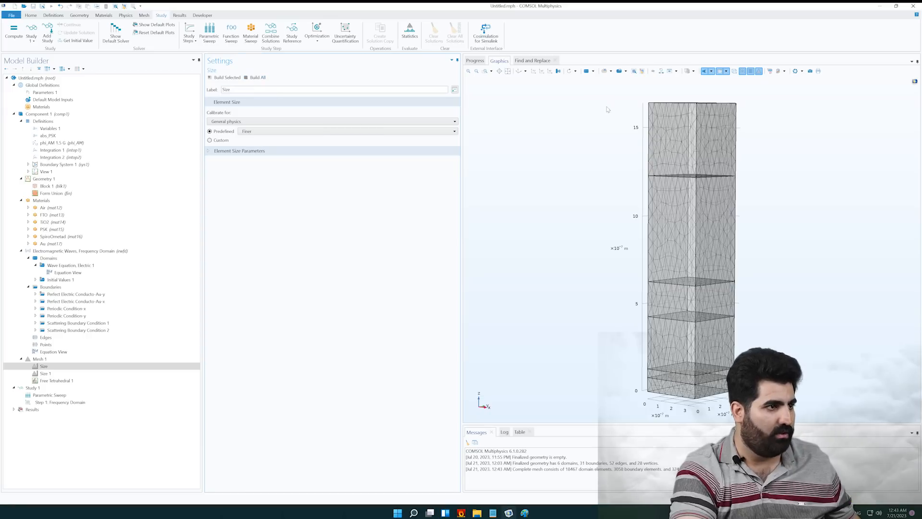
left_click(507, 71)
left_click_drag(583, 189, 596, 190)
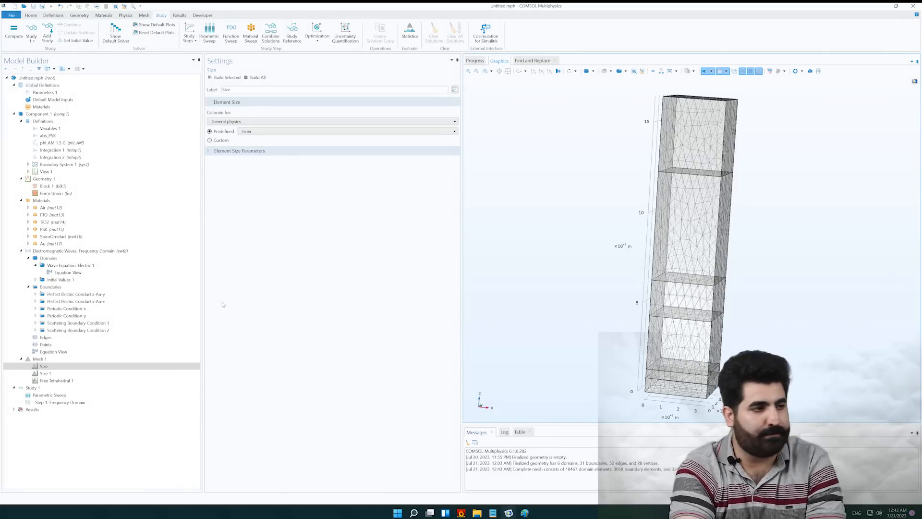
Save the model as Untitled.mph in the Comsol folder
left_click(40, 388)
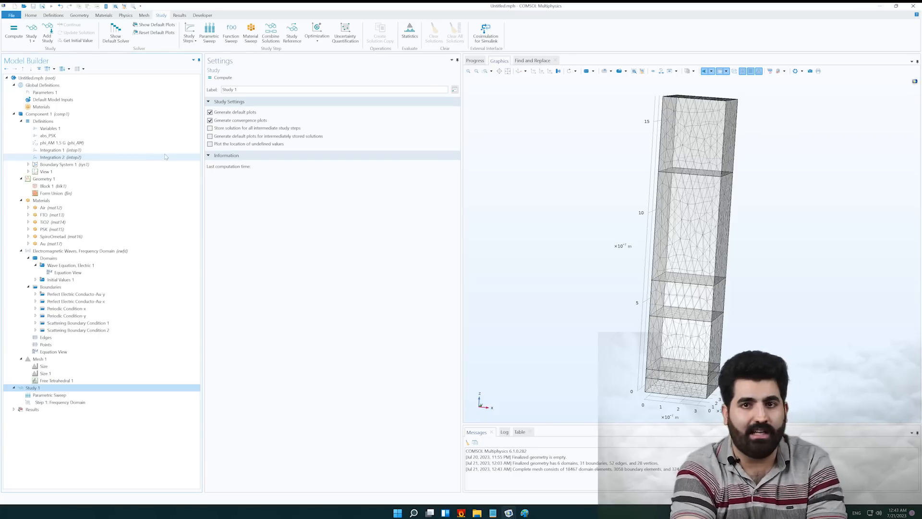
left_click(11, 15)
mouse_move(29, 65)
left_click(19, 93)
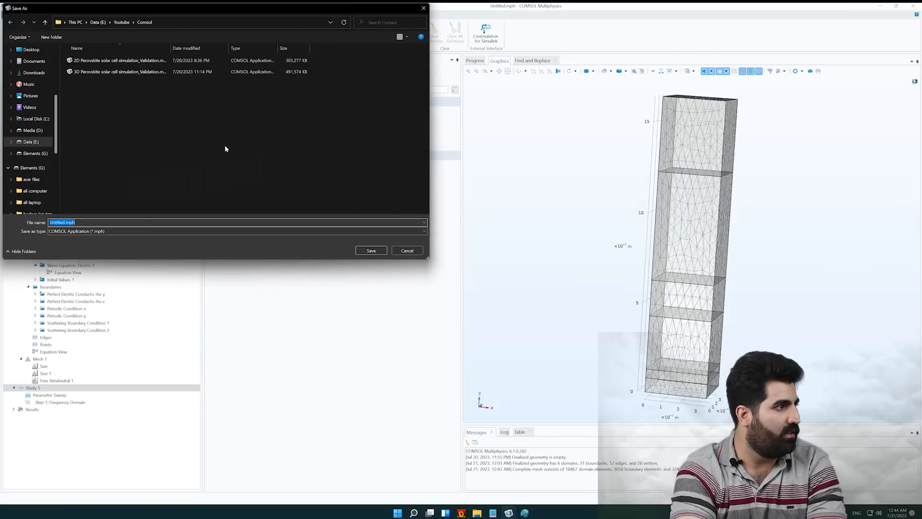
left_click(361, 249)
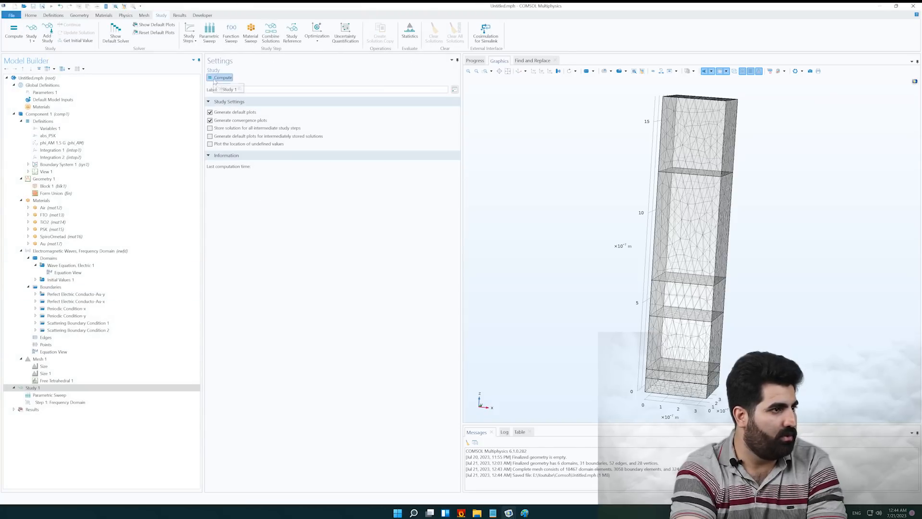
Compute Study 1 and follow the progress of the parametric sweep
left_click(508, 71)
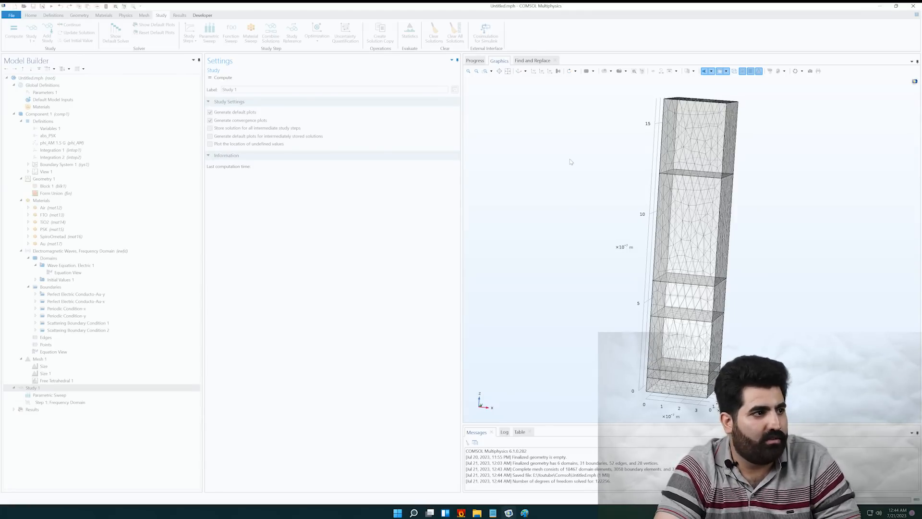
left_click(475, 61)
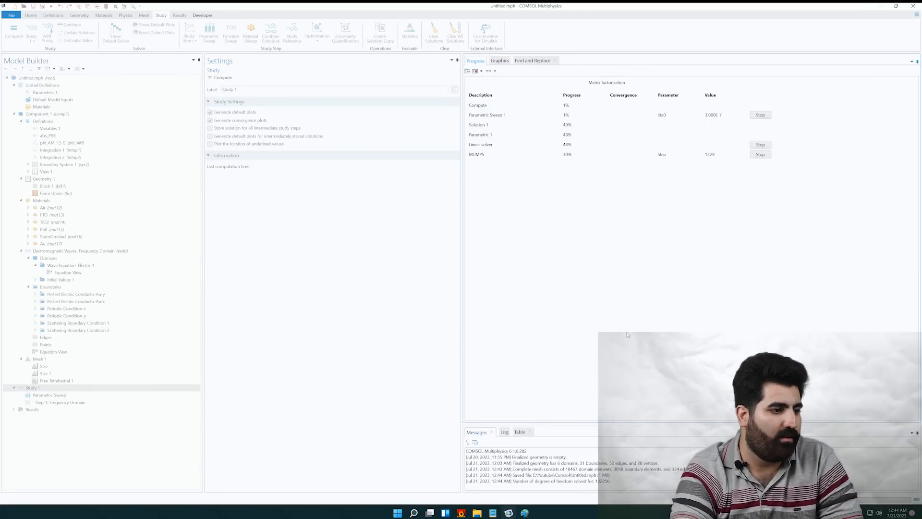
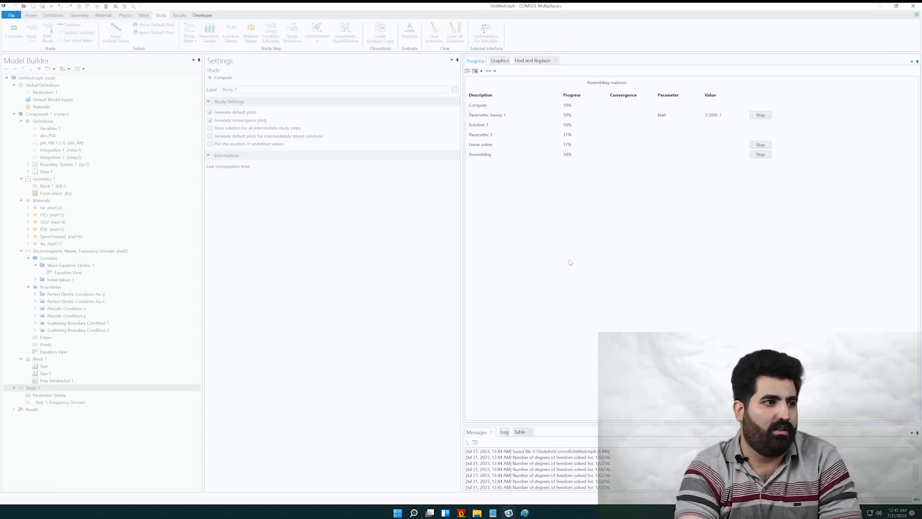
left_click(500, 61)
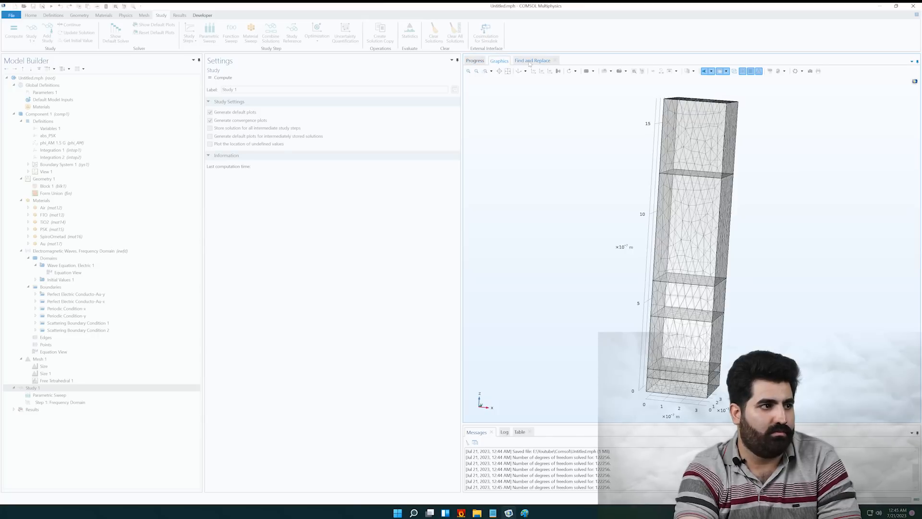
left_click(531, 61)
left_click(475, 61)
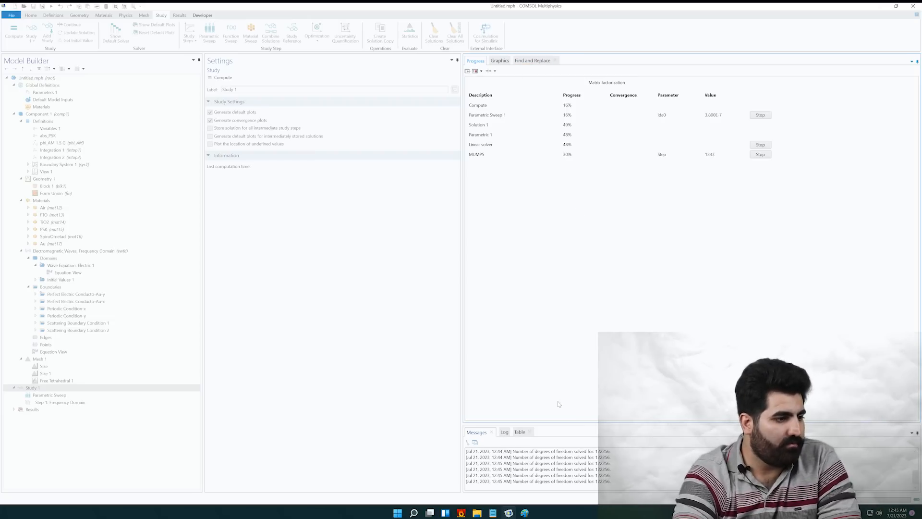
Dock the solver log beside the progress view, examine its degrees-of-freedom entry and return to the sweep progress
left_click(504, 432)
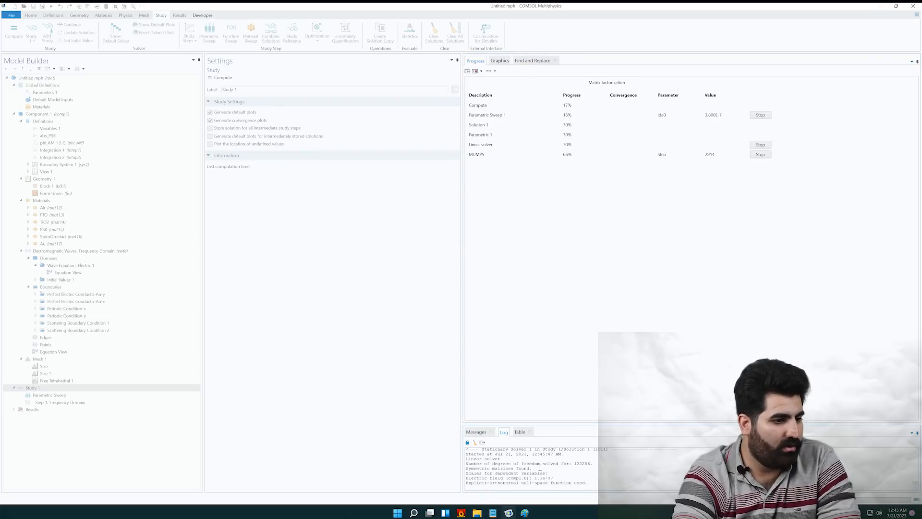
left_click_drag(501, 435, 694, 239)
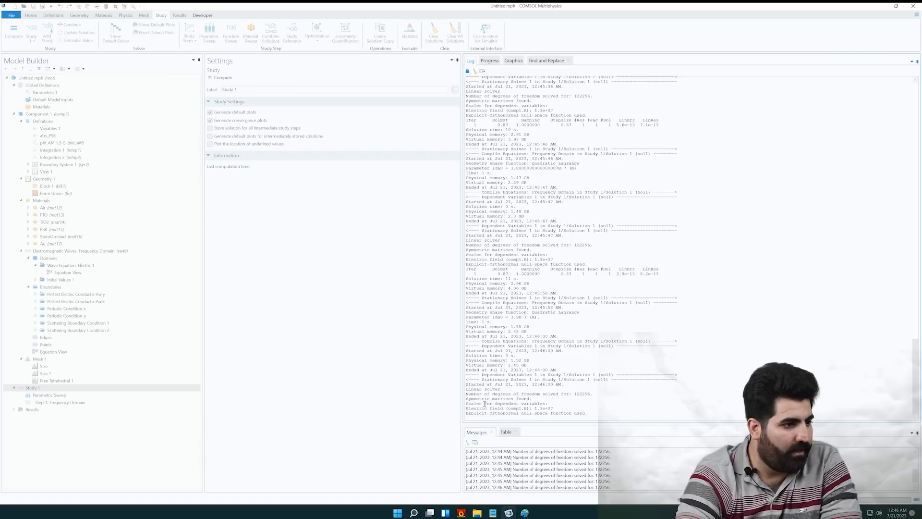
left_click_drag(477, 394, 543, 394)
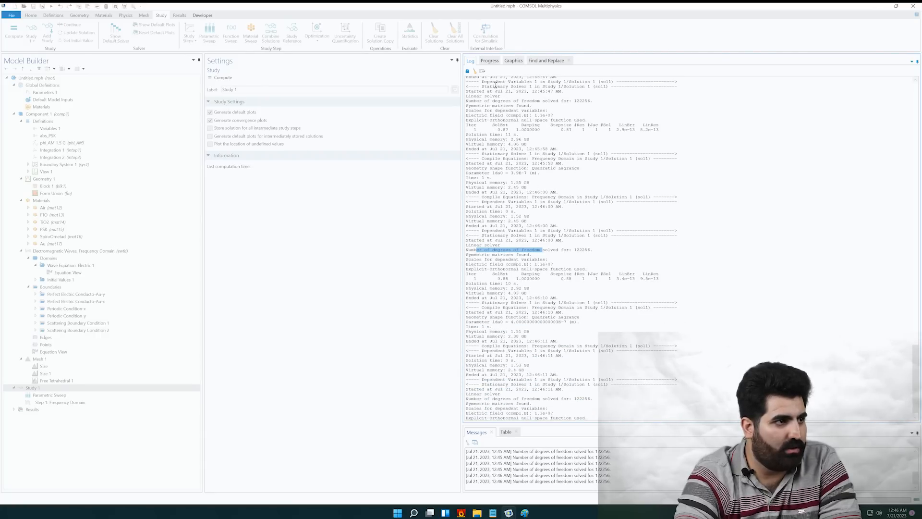
left_click(490, 61)
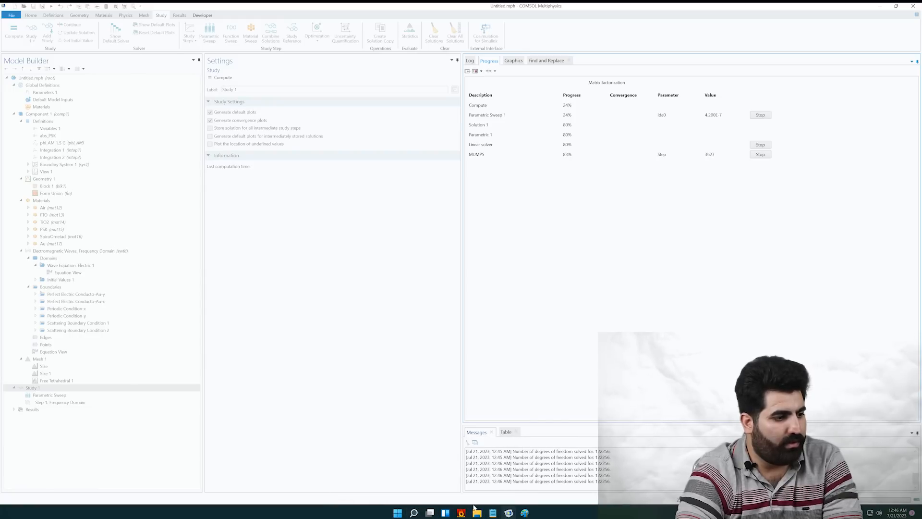
Switch to the 3D Perovskite solar cell simulation_Validation model and plot the real and imaginary refractive index functions of FTO
mouse_move(509, 512)
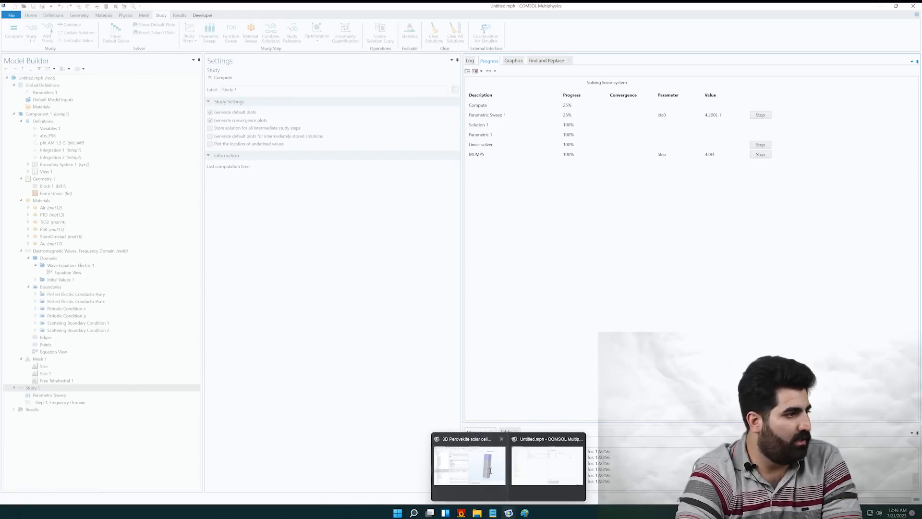
left_click(490, 470)
left_click(28, 308)
left_click(38, 315)
left_click(36, 322)
left_click(67, 329)
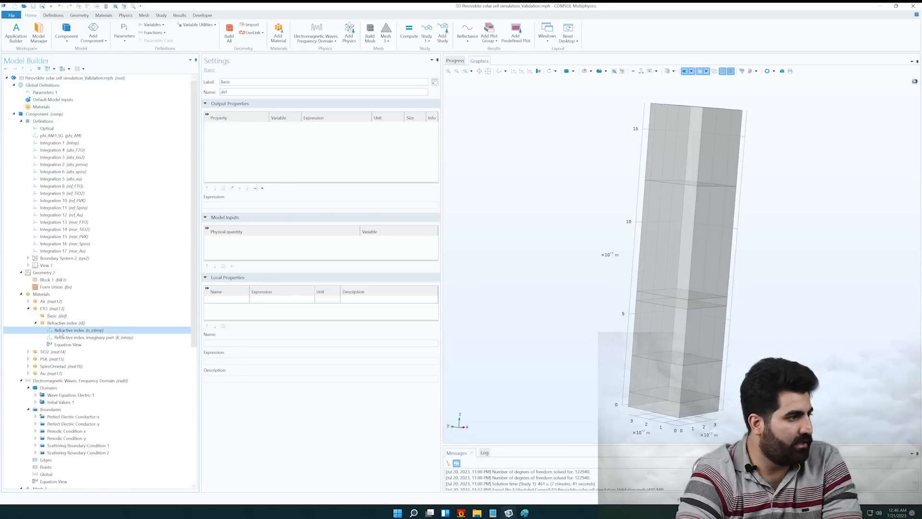
left_click(213, 77)
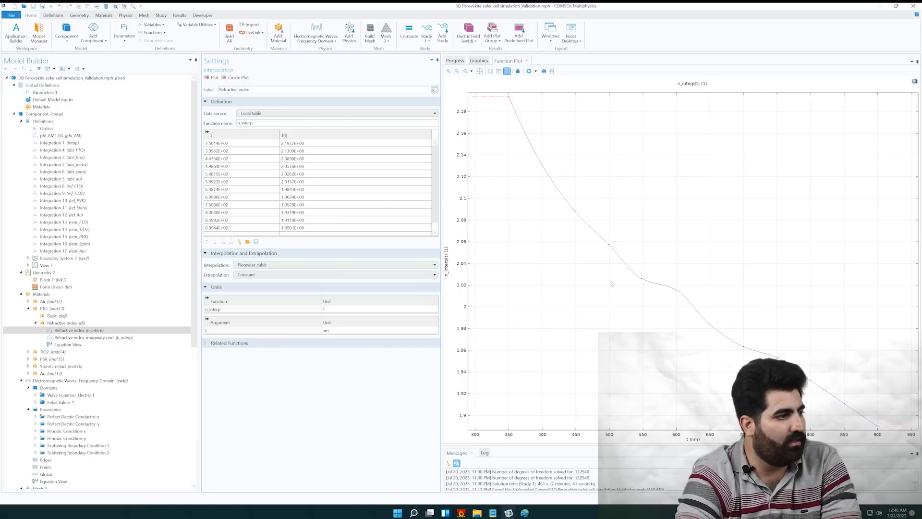
left_click(84, 337)
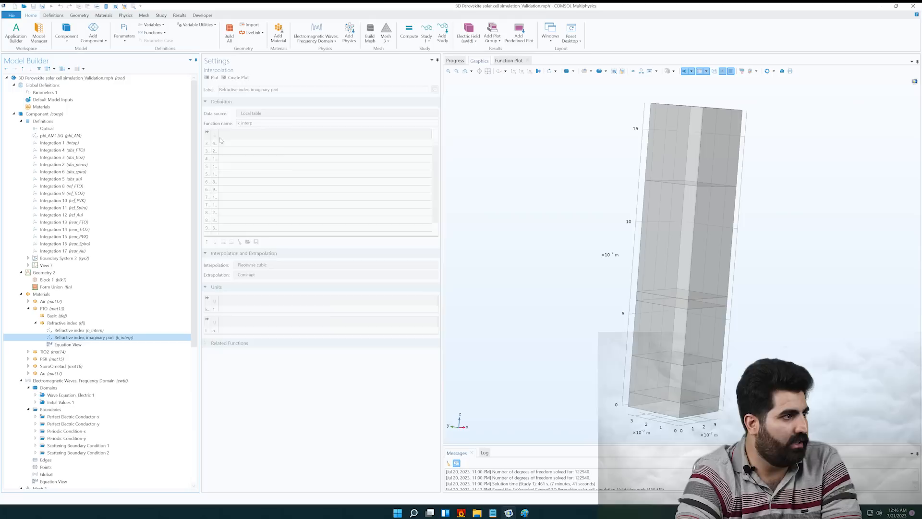
left_click(213, 77)
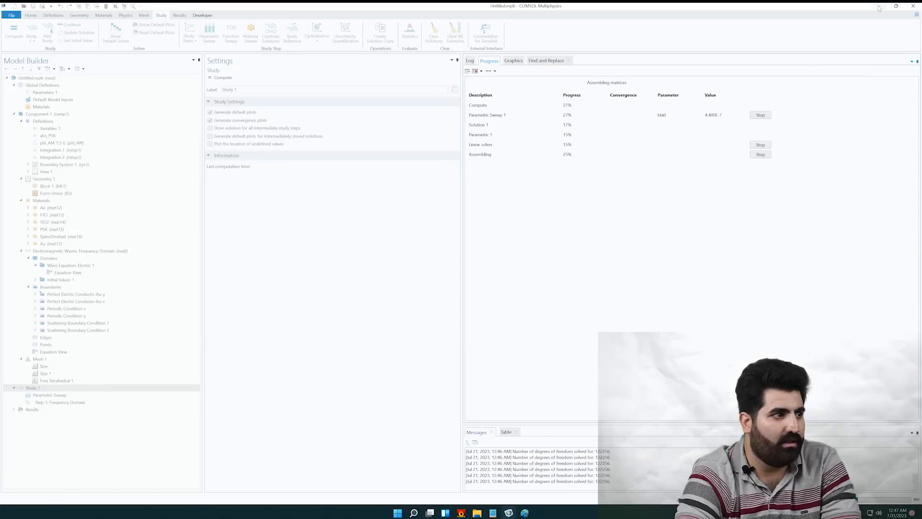
Minimize the model window and switch to a new Google Chrome tab
left_click(878, 6)
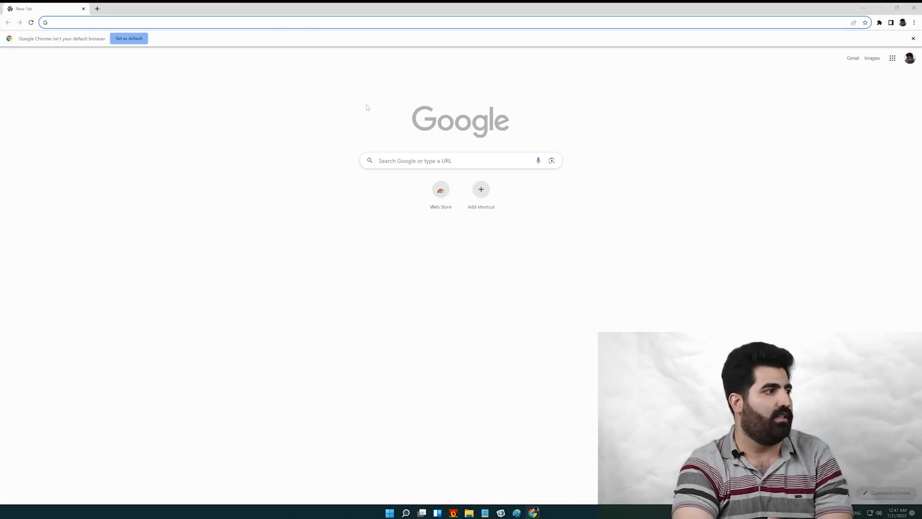
Search Google for "refractive index" and open the RefractiveIndex.INFO database in a new tab
type("ref")
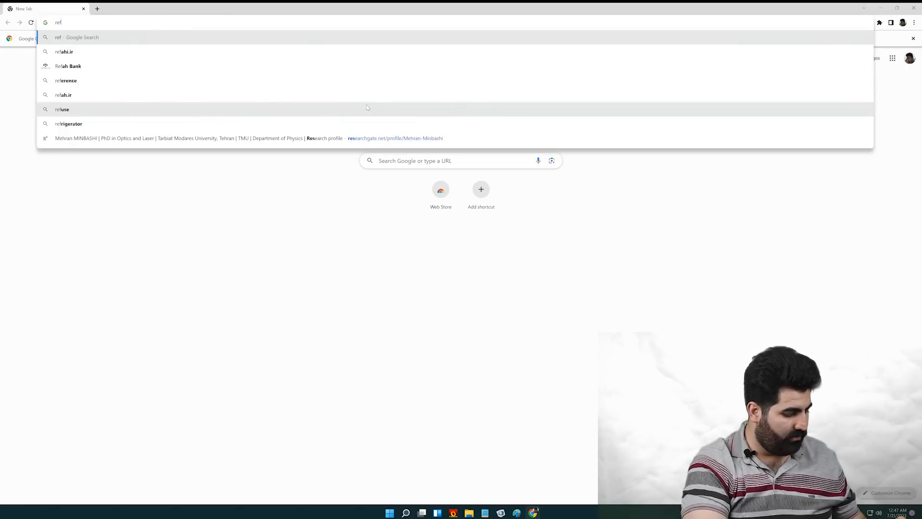
type("ract")
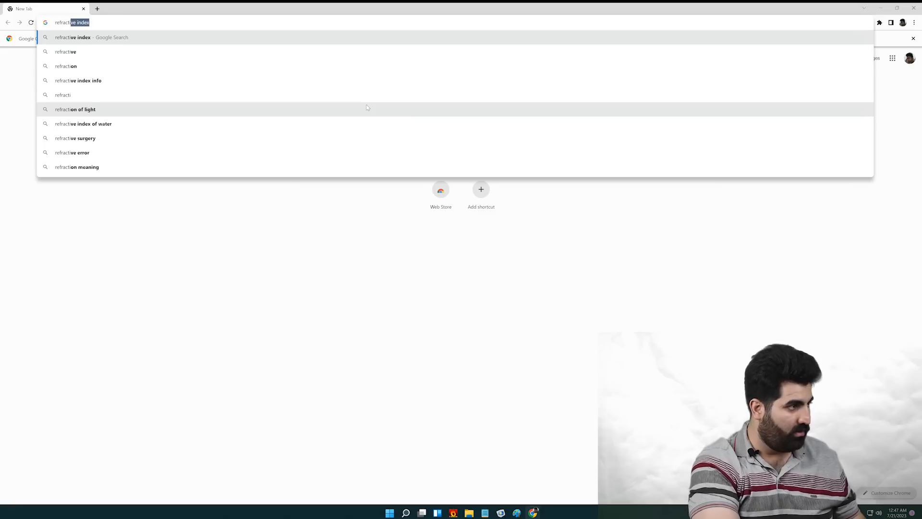
type("ive indes")
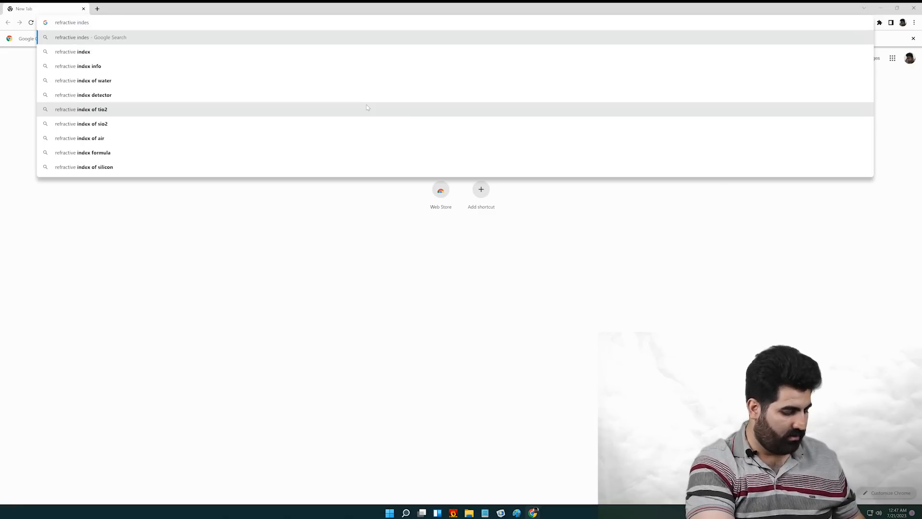
key("BackSpace")
type("x")
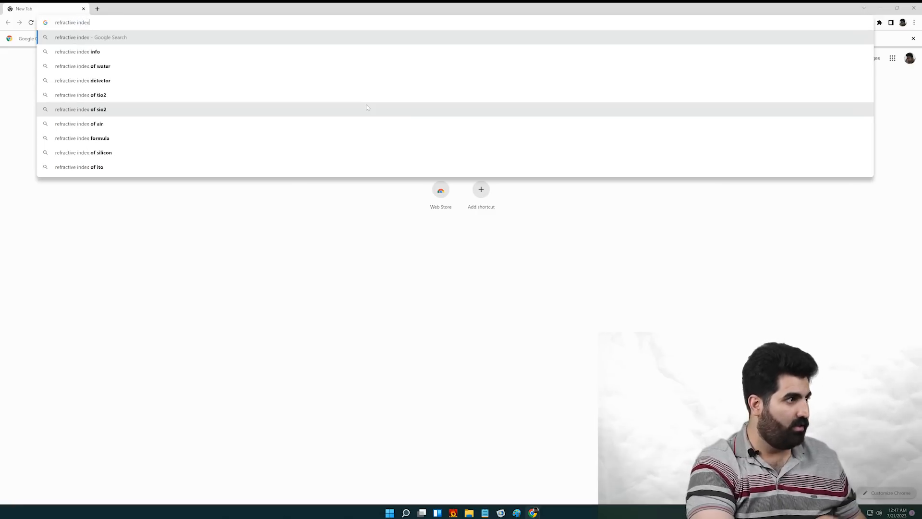
key("Return")
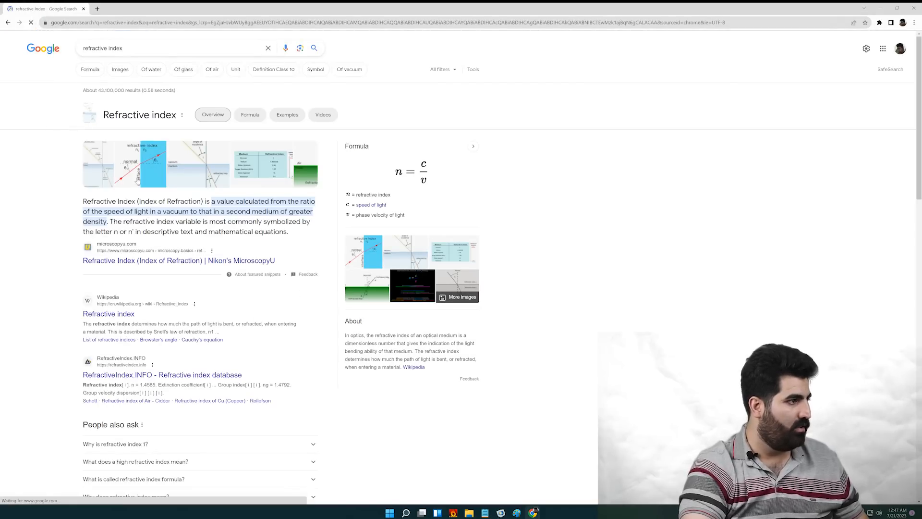
right_click(149, 375)
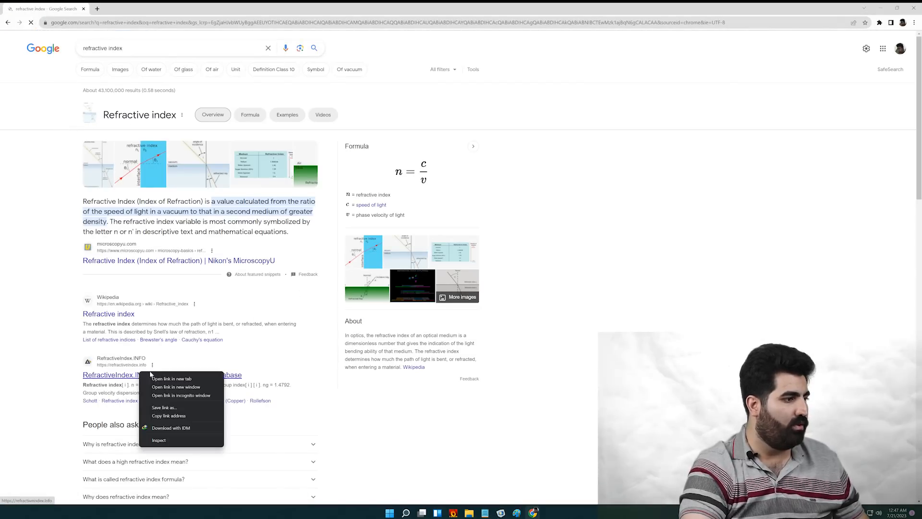
left_click(164, 379)
left_click(137, 9)
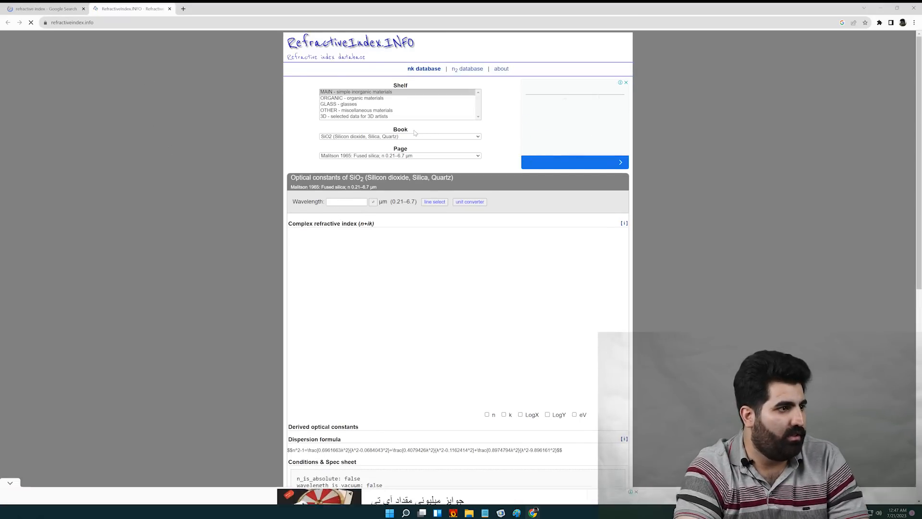
Search the refractive index database for CH3NH3PbI3 and open its first entry, covering 0.3–1.5 µm, in a new tab
scroll(357, 196, "down", 8)
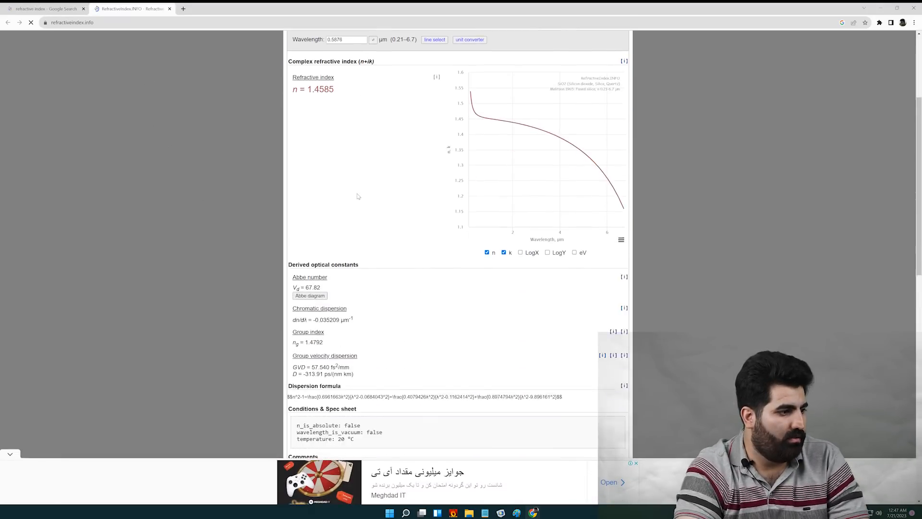
scroll(357, 196, "down", 3)
scroll(357, 197, "up", 5)
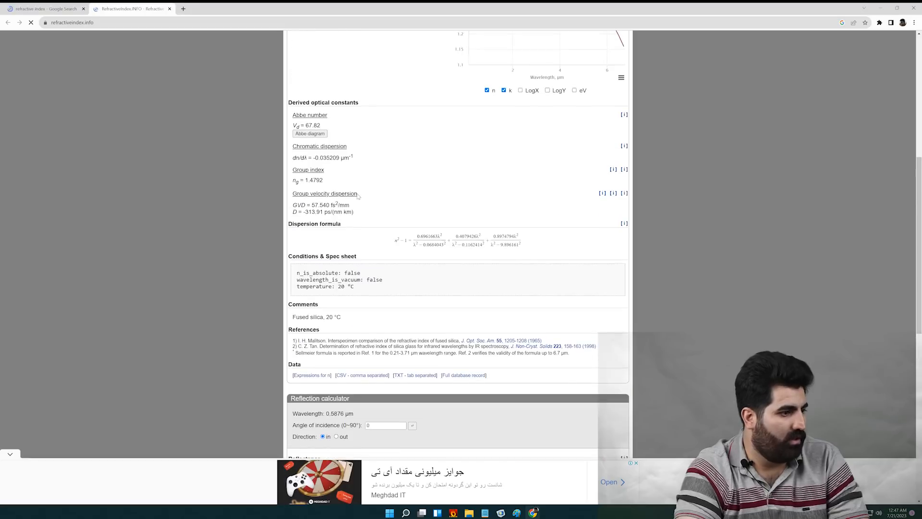
scroll(356, 197, "down", 7)
scroll(357, 196, "down", 3)
scroll(358, 196, "up", 15)
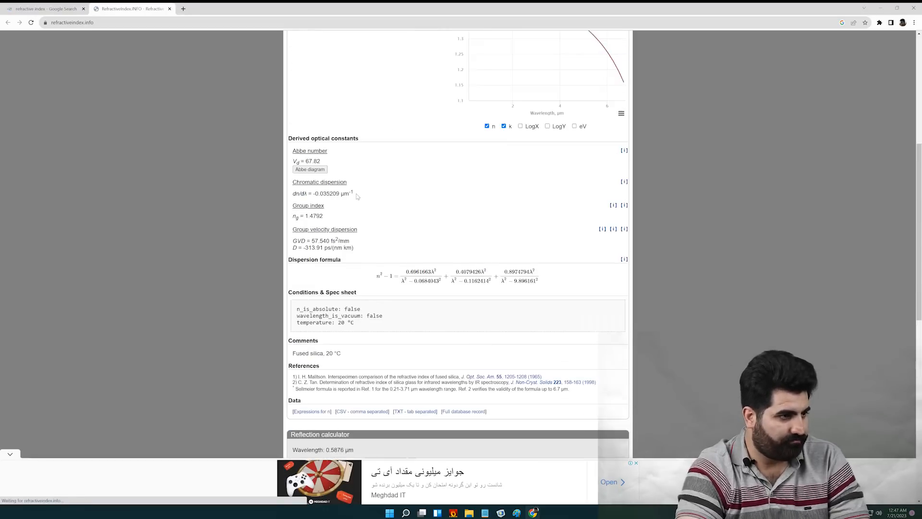
left_click(575, 50)
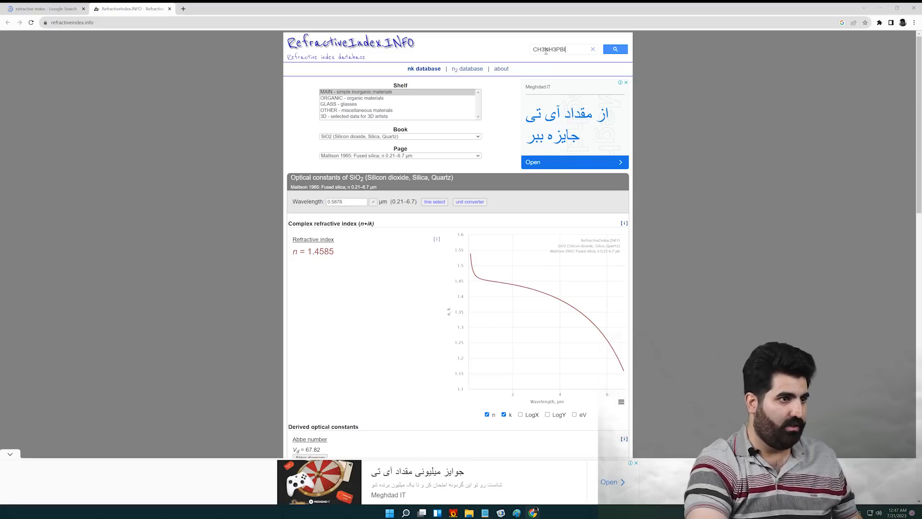
left_click(613, 51)
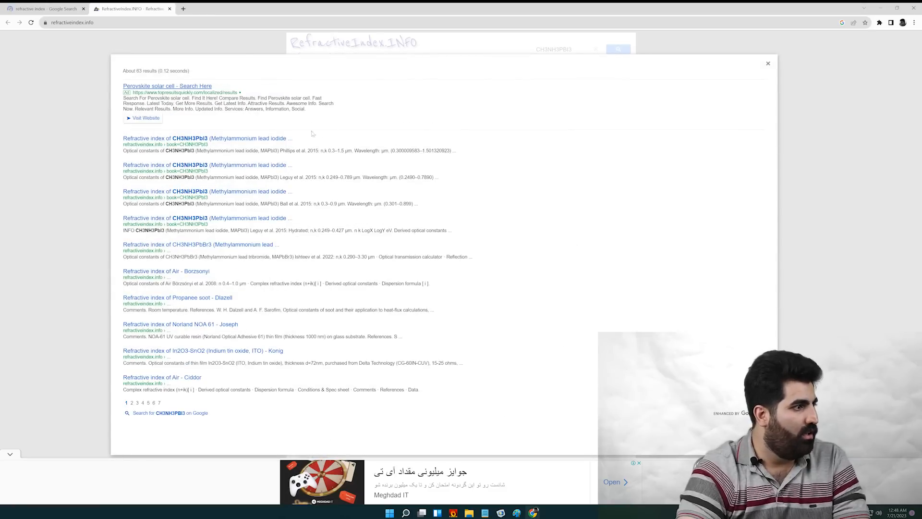
right_click(210, 140)
left_click(216, 142)
left_click(210, 9)
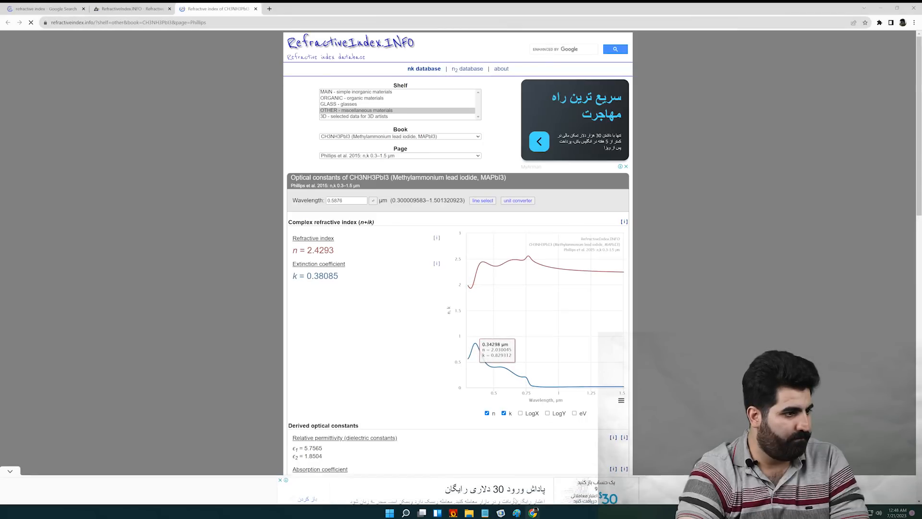
Review the CH3NH3PbI3 n and k curves and download the entry's data as a comma-separated CSV file
scroll(390, 325, "down", 2)
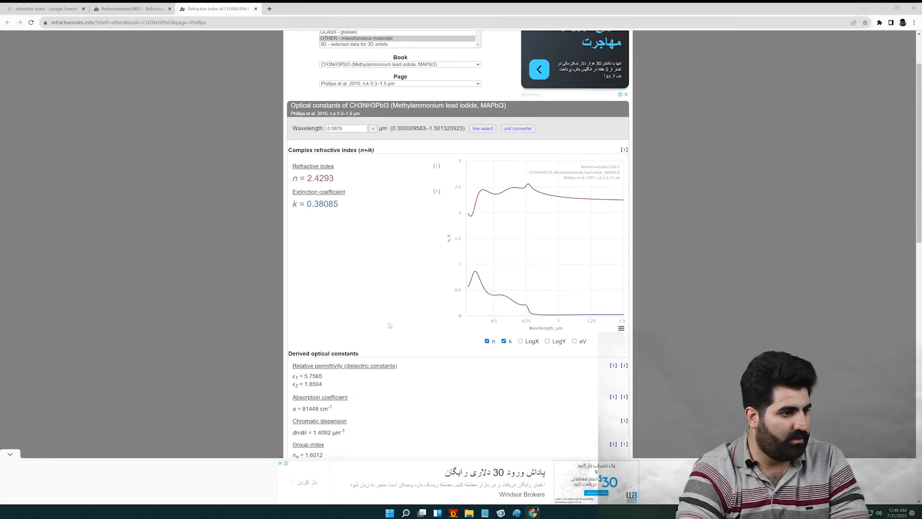
scroll(451, 209, "down", 2)
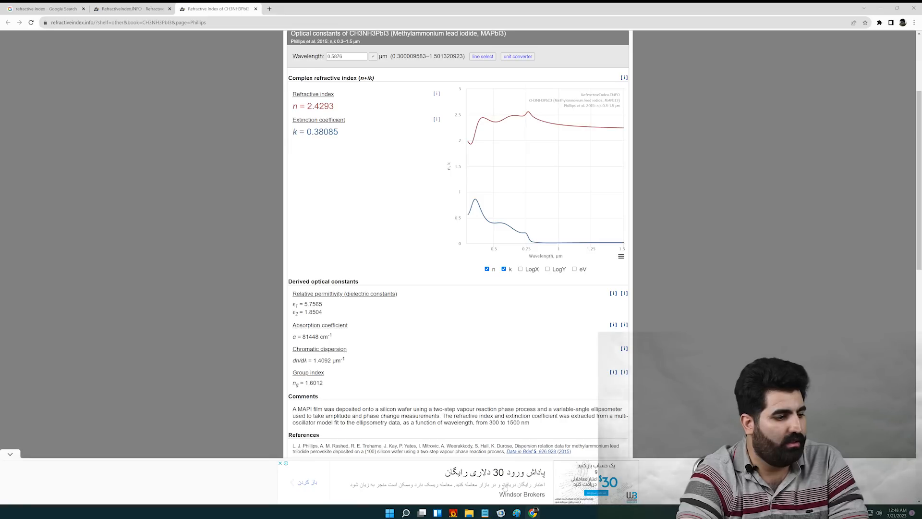
mouse_move(501, 512)
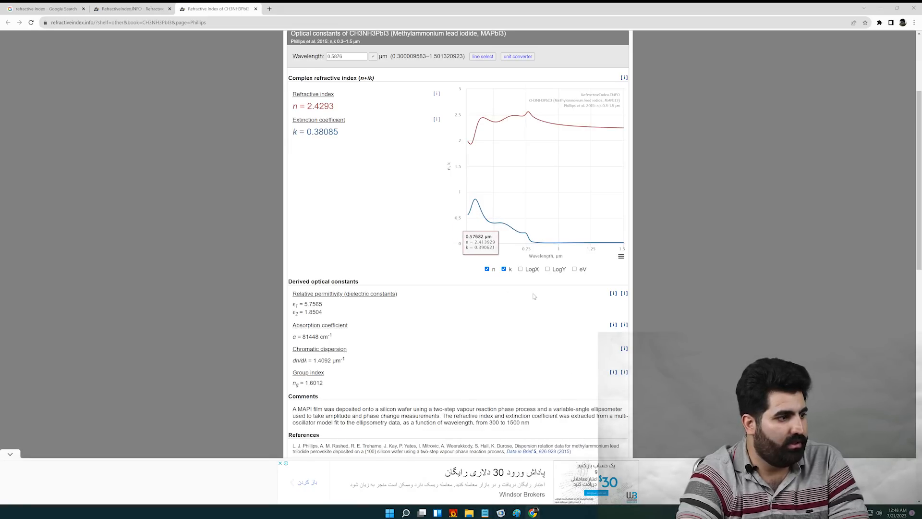
scroll(531, 294, "down", 3)
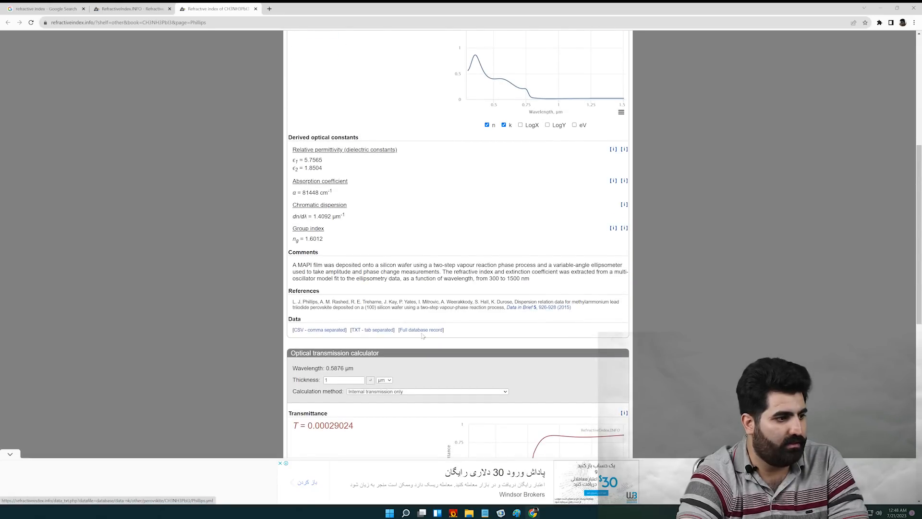
left_click(320, 331)
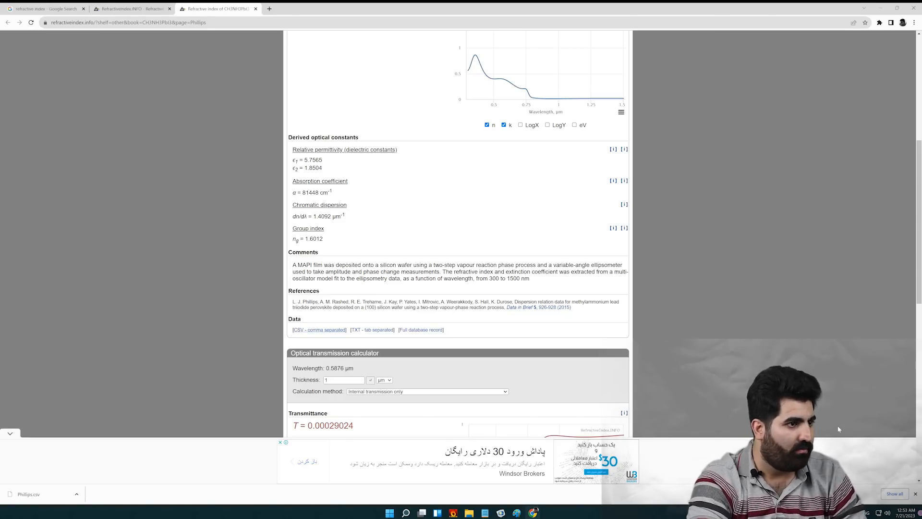
Switch back to the COMSOL model and display the Electric Field (ewfd) plot, expanding its node in the results
scroll(598, 293, "up", 5)
scroll(599, 293, "up", 2)
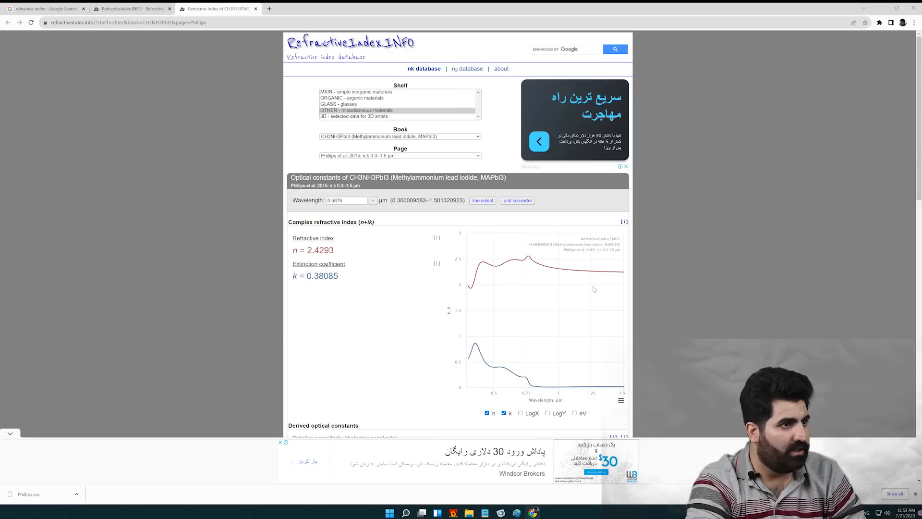
left_click(550, 51)
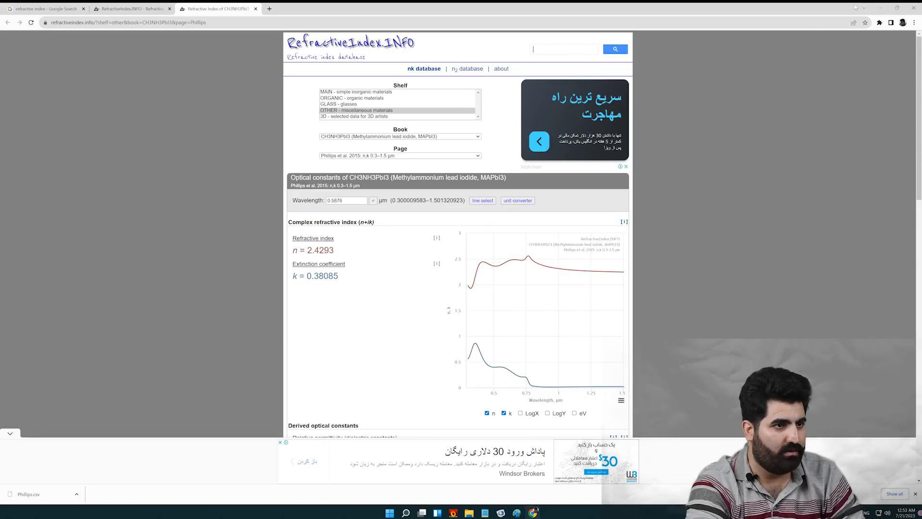
left_click(877, 7)
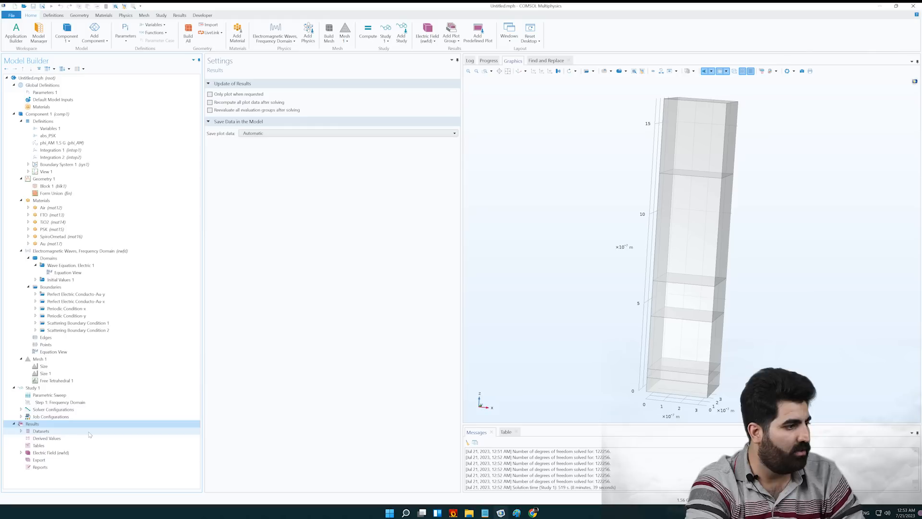
left_click(36, 453)
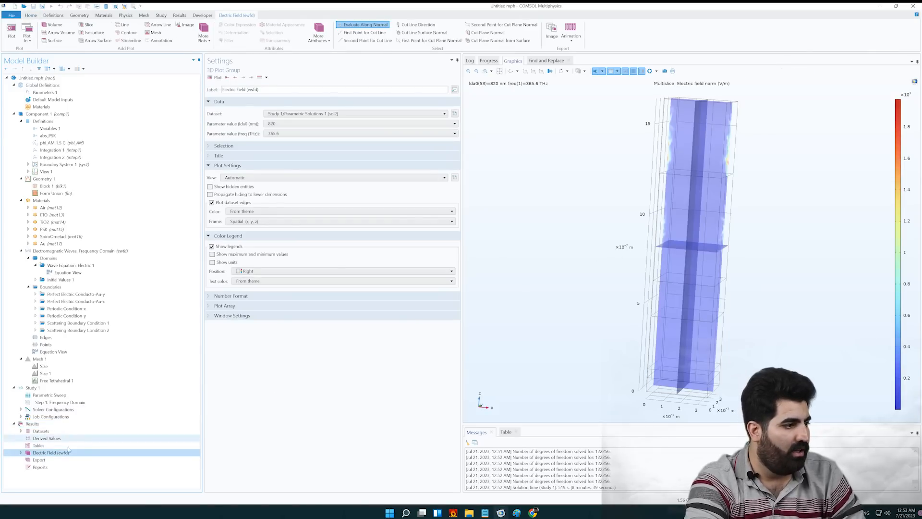
left_click(20, 453)
Add a 3D plot group to the results and create a Surface plot in it
right_click(33, 424)
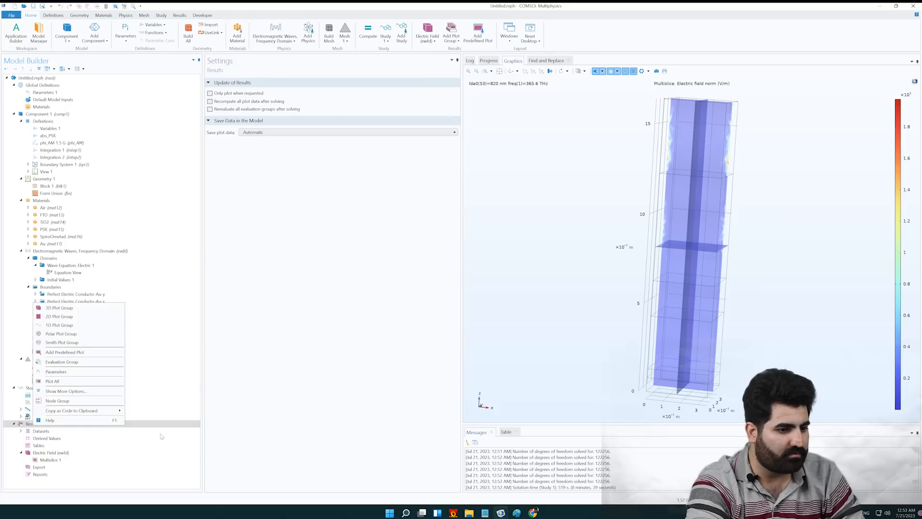
left_click(843, 513)
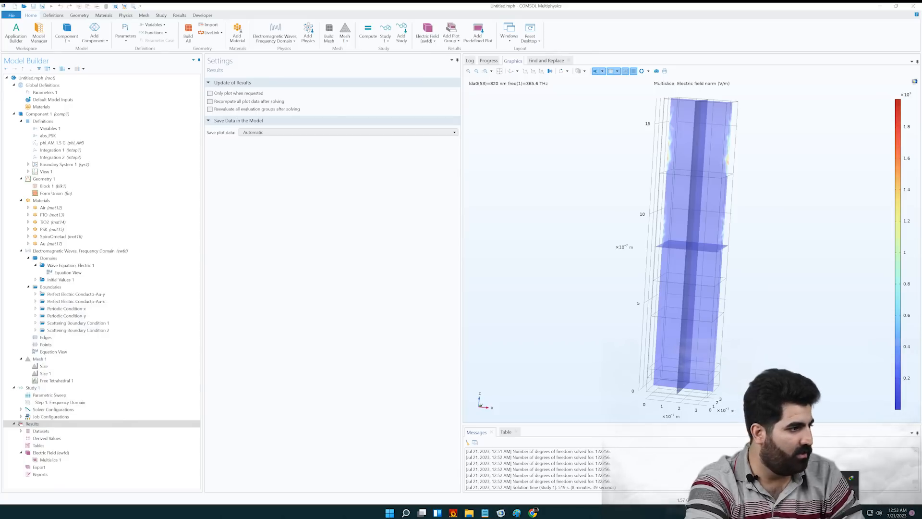
right_click(110, 425)
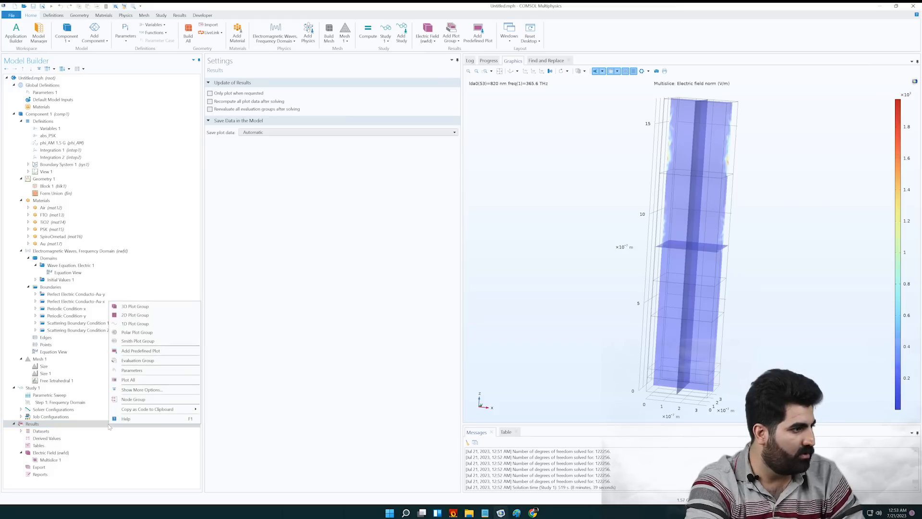
left_click(137, 307)
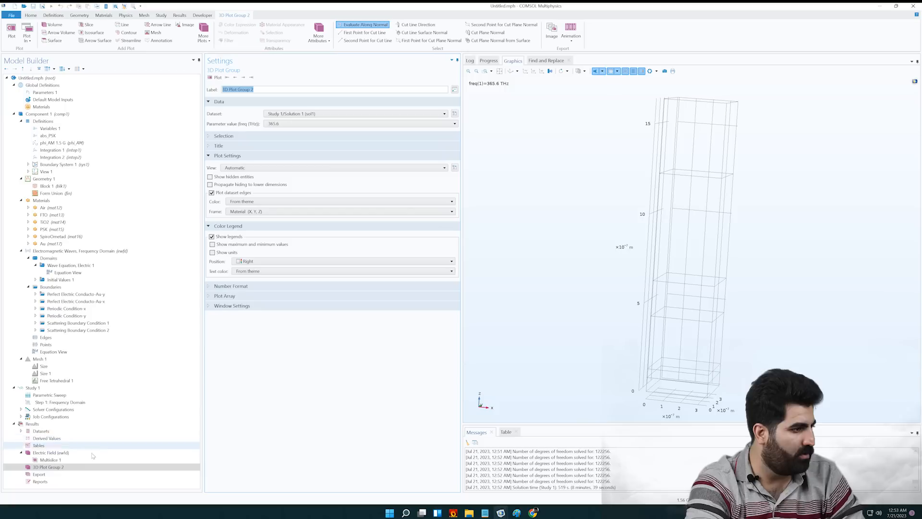
right_click(62, 468)
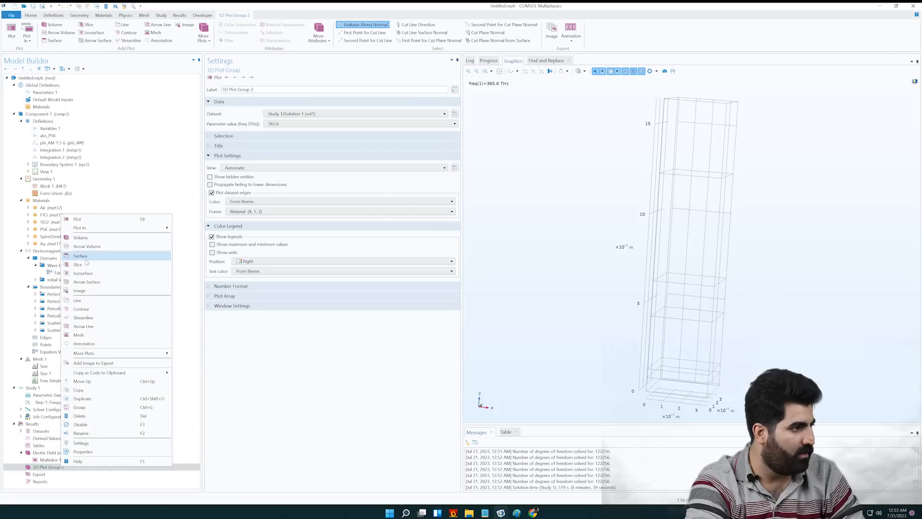
left_click(81, 256)
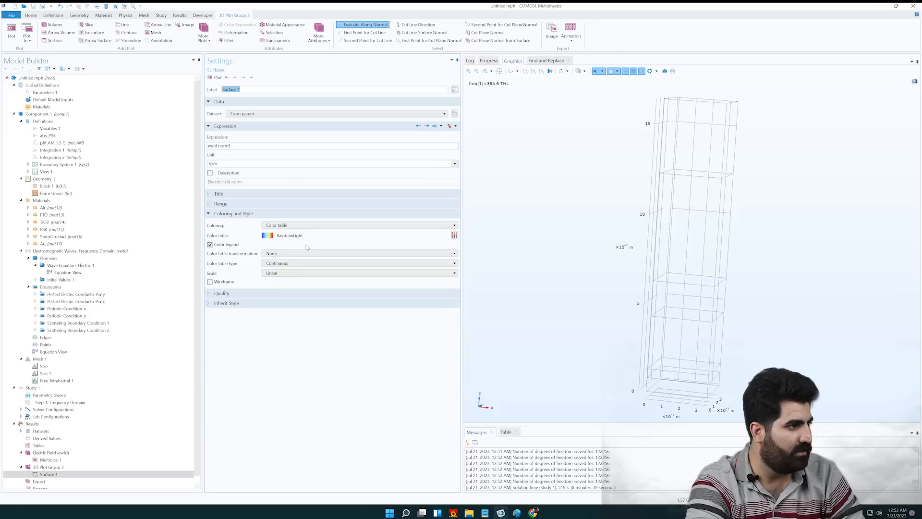
Replace the surface plot's expression with the Component 1 variable G_tot and plot it
double_click(248, 145)
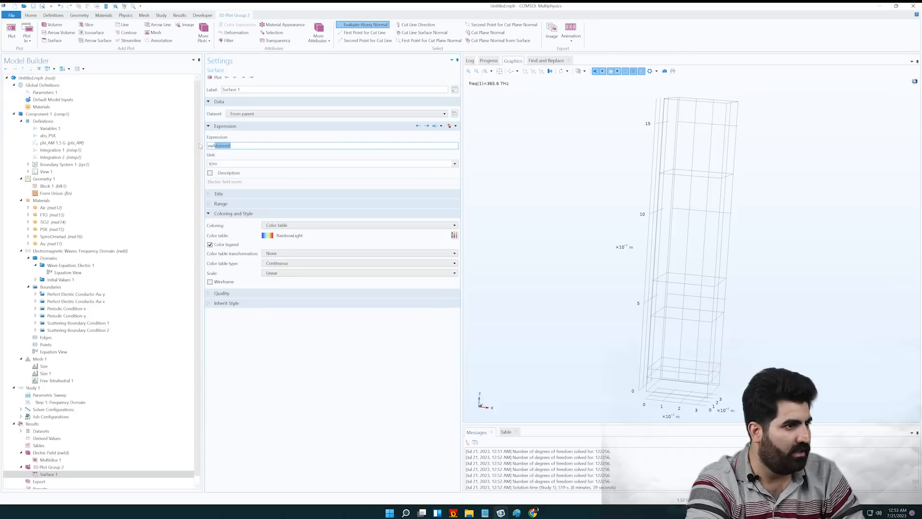
left_click(449, 126)
left_click(465, 175)
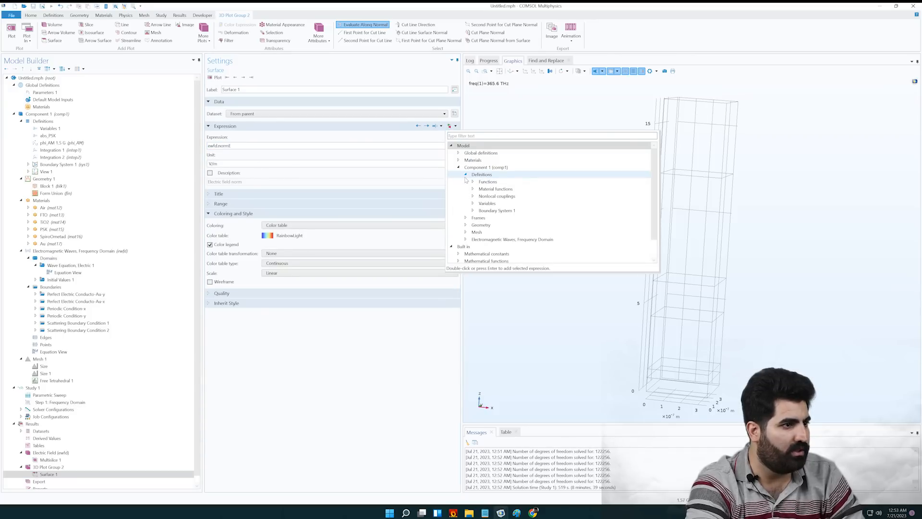
left_click(472, 182)
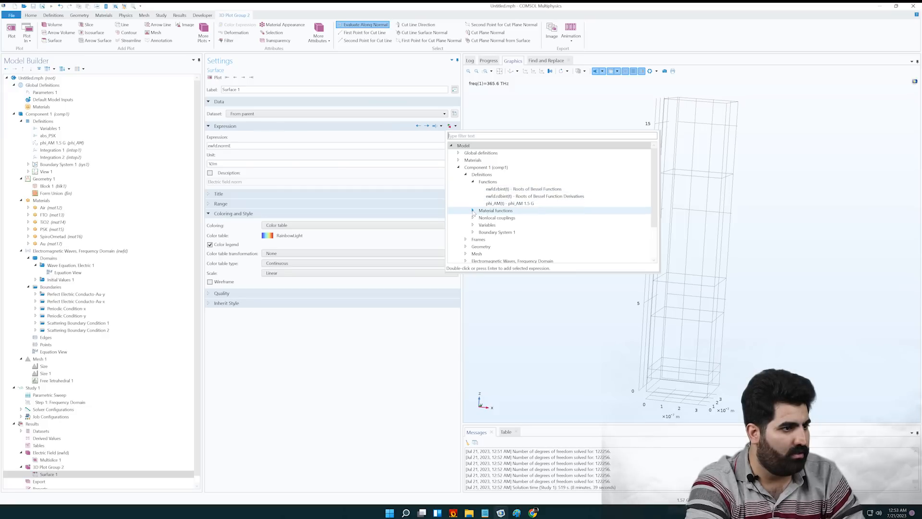
left_click(472, 225)
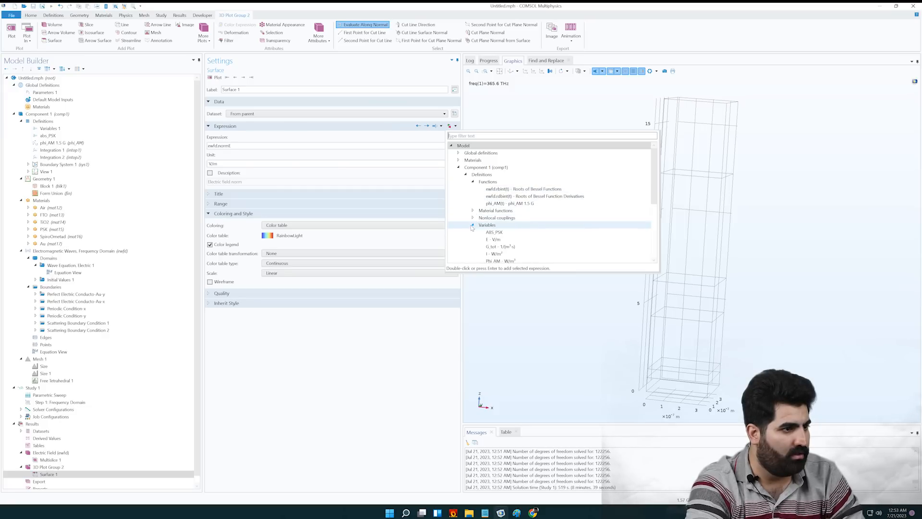
scroll(465, 243, "down", 1)
scroll(465, 243, "down", 2)
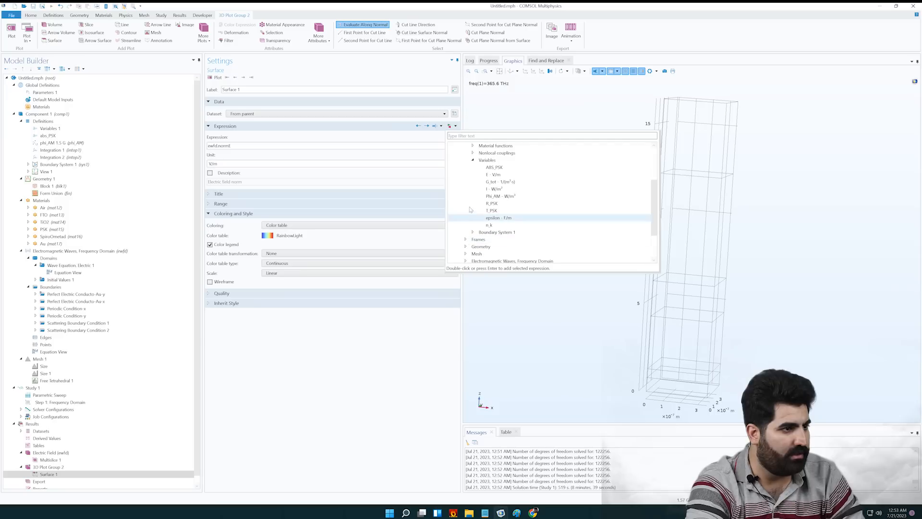
double_click(487, 182)
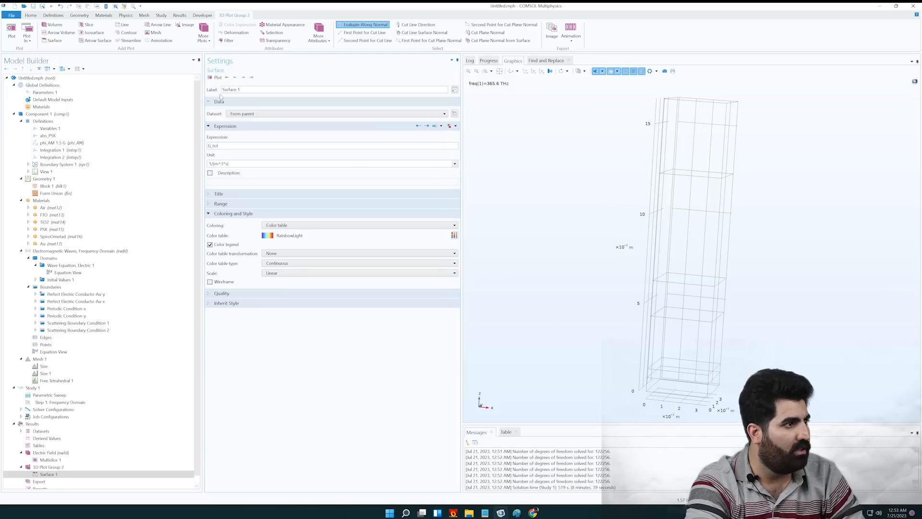
left_click(217, 77)
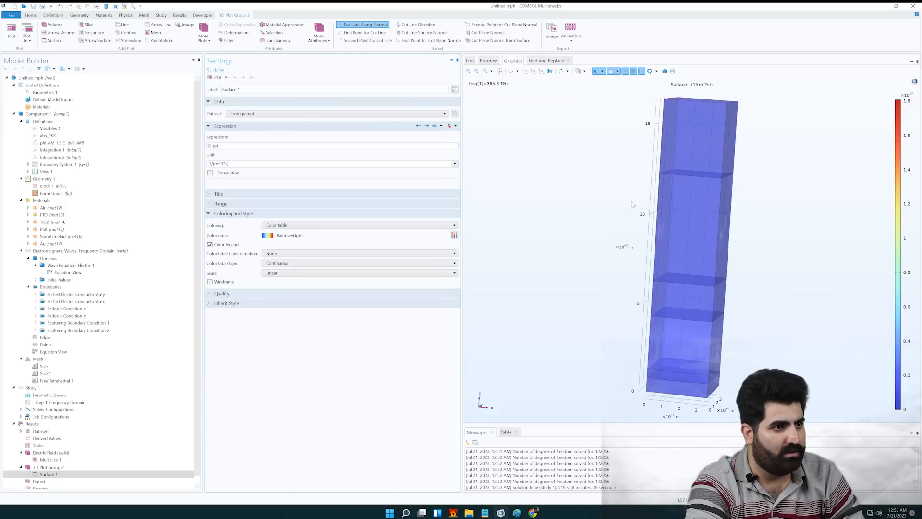
Set the surface plot's dataset to Study 1/Parametric Solutions 1 with lda0 at 320 nm and plot it
left_click_drag(645, 201, 618, 200)
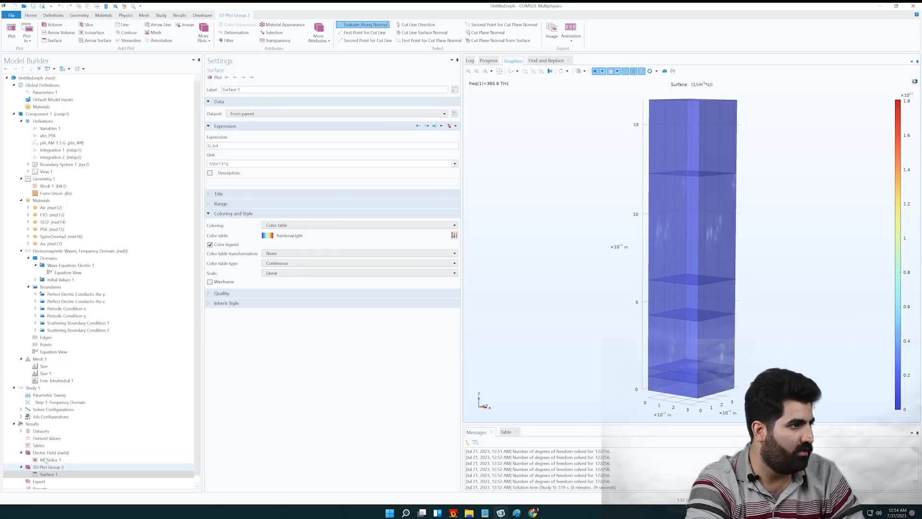
left_click(246, 114)
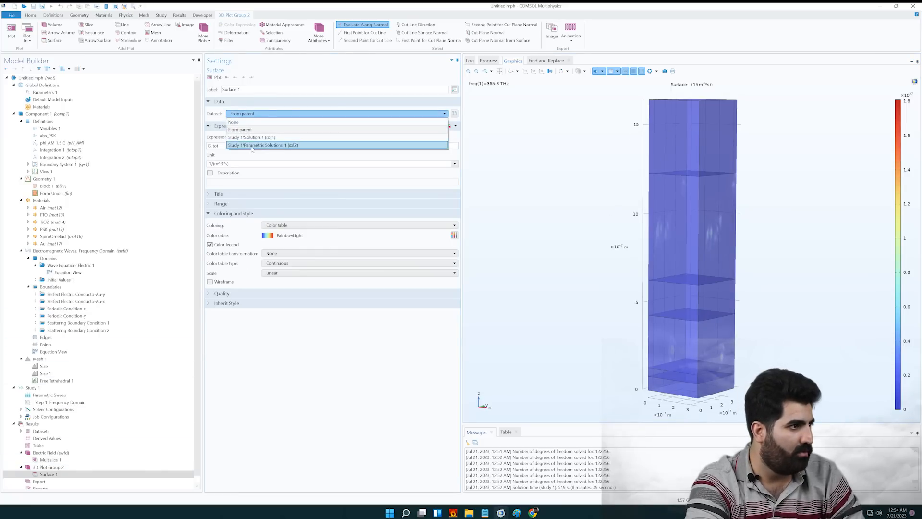
left_click(251, 147)
left_click(278, 124)
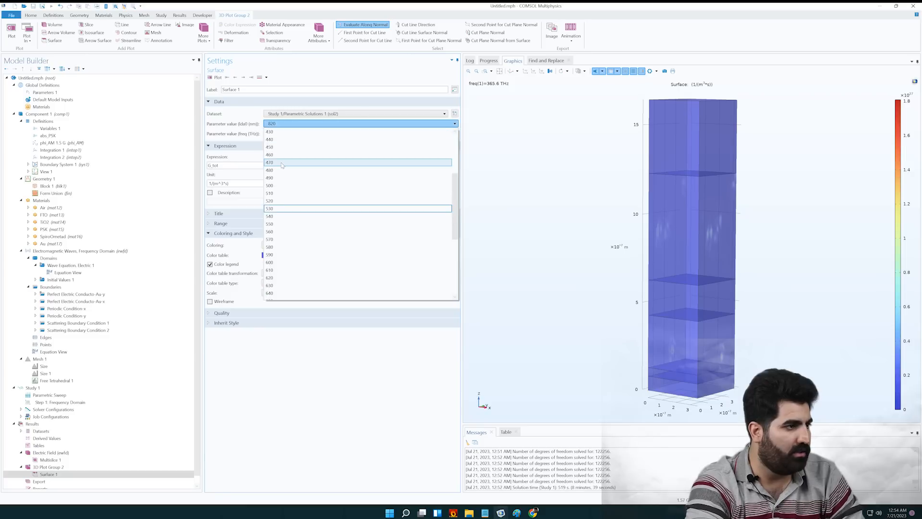
left_click(278, 147)
left_click(215, 77)
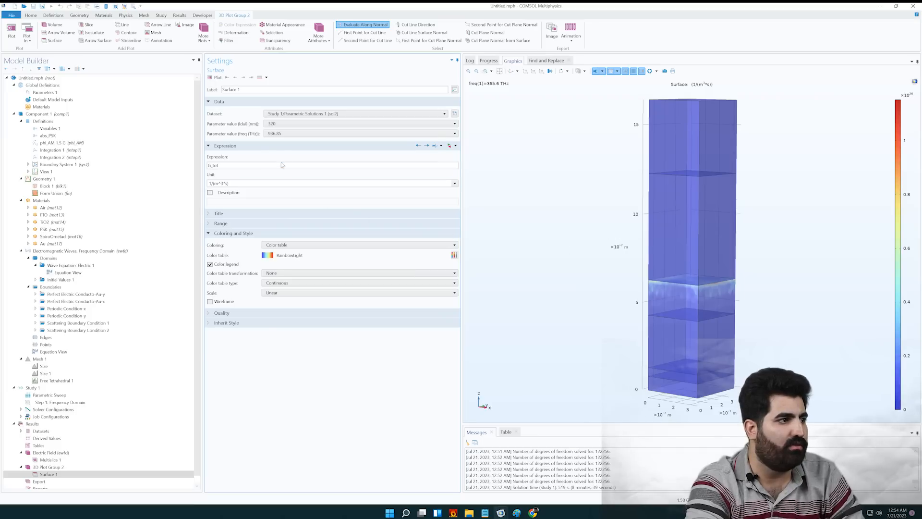
Set the surface plot's lda0 parameter value to 610 nm and replot the generation rate
left_click(282, 126)
scroll(287, 211, "down", 7)
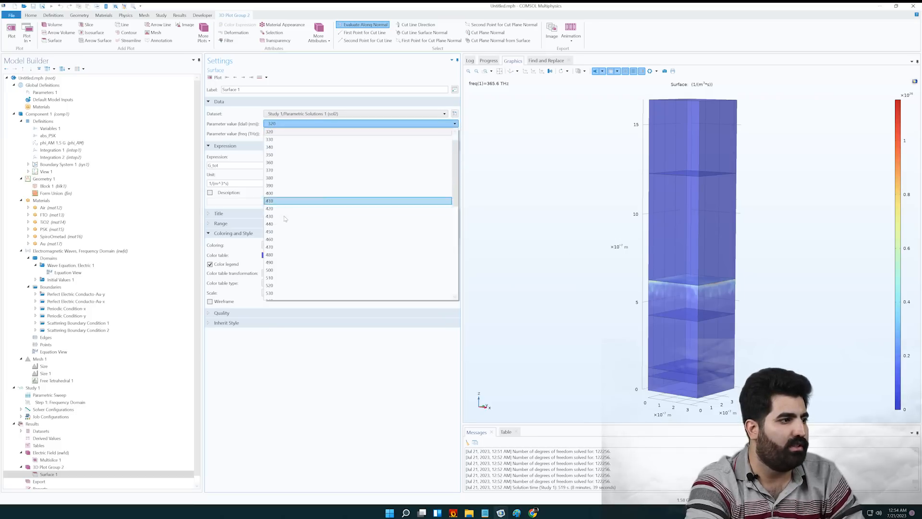
left_click(285, 217)
left_click(214, 77)
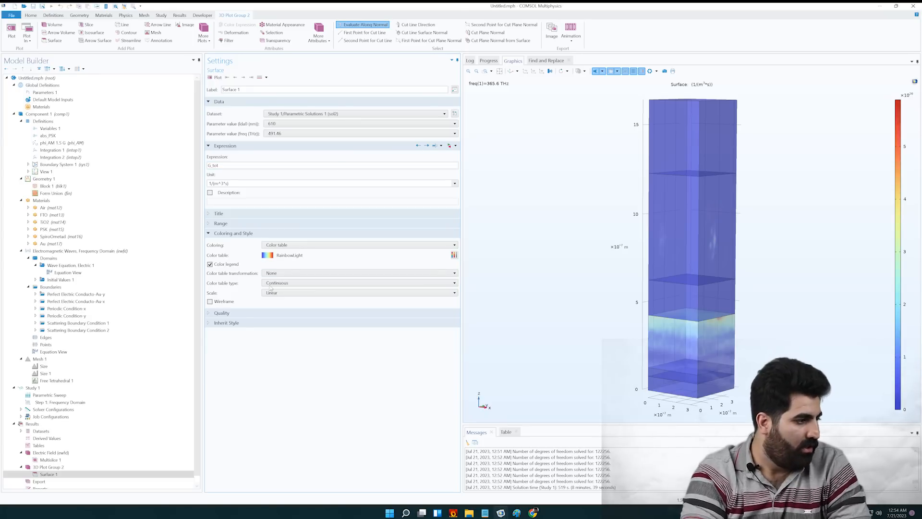
Add a 1D plot group to the results and create a Global plot in it
scroll(95, 394, "down", 1)
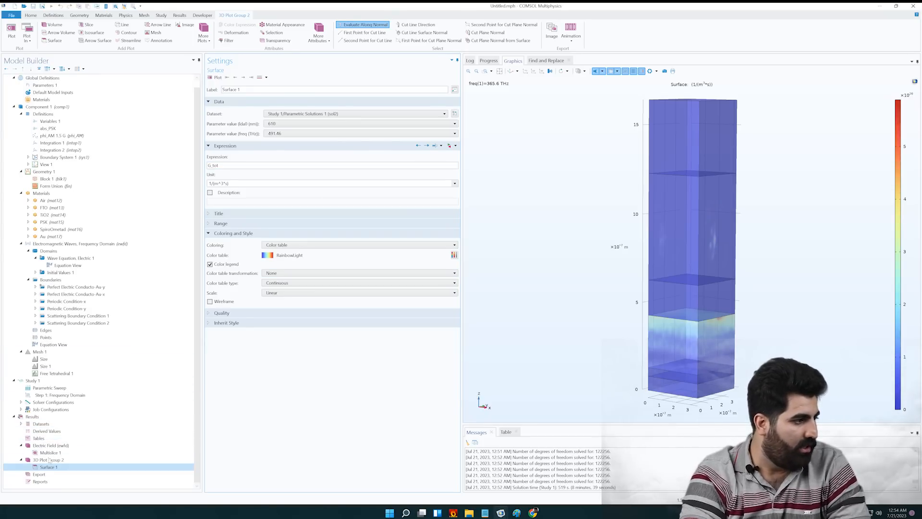
left_click(30, 416)
right_click(30, 416)
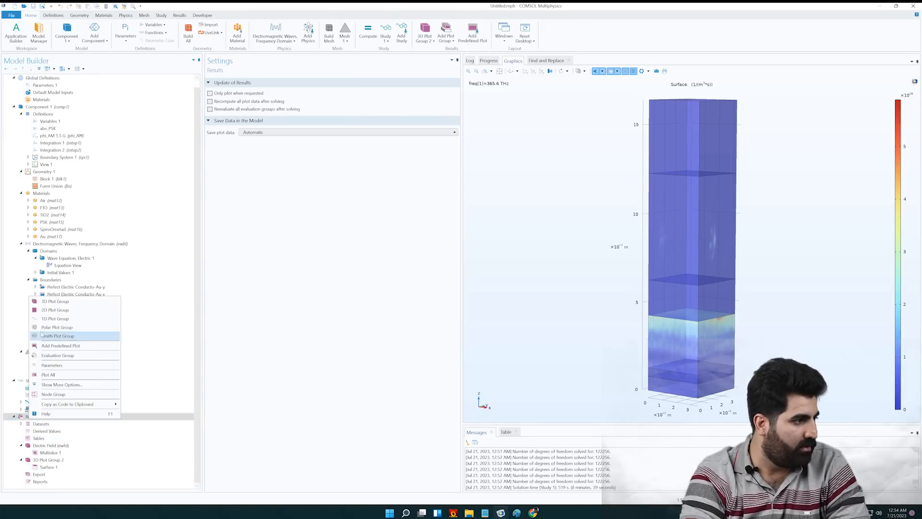
left_click(54, 319)
right_click(59, 474)
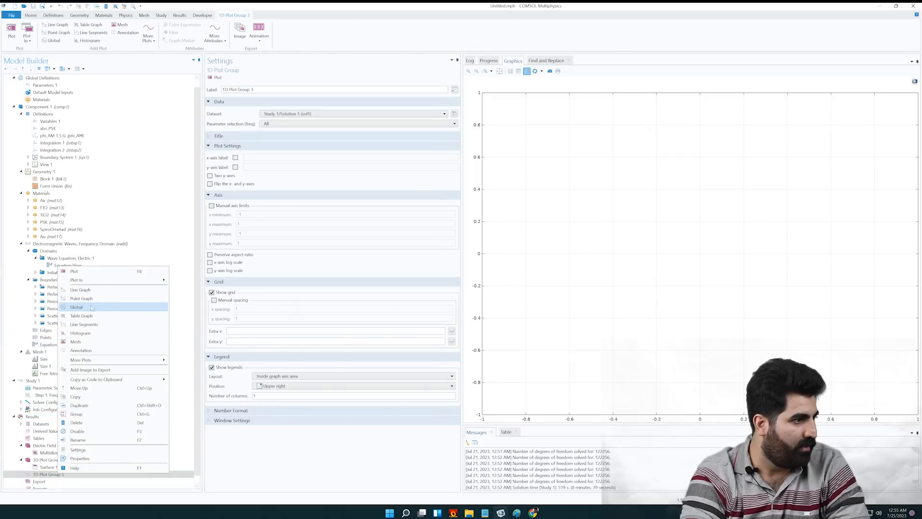
left_click(89, 307)
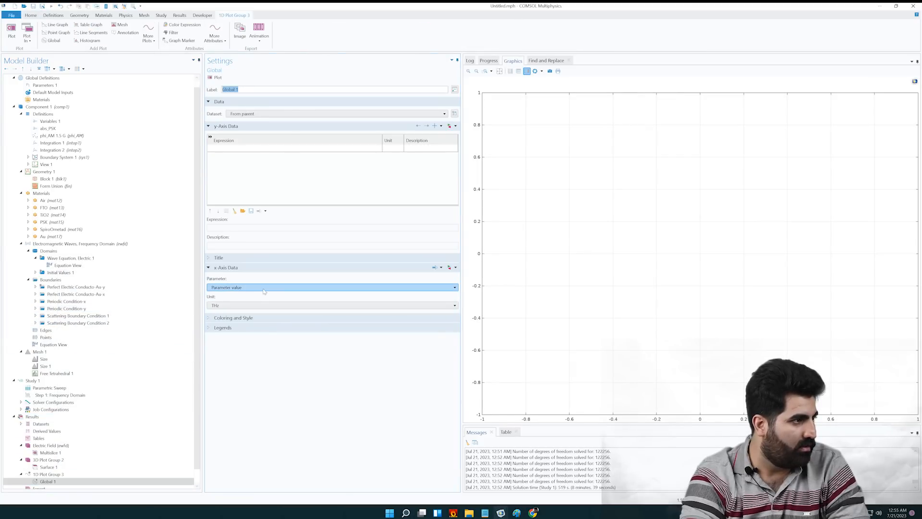
Set the Global plot's dataset to Study 1/Parametric Solutions 1 and its x-axis data to an expression over all solutions
left_click(261, 114)
left_click(249, 138)
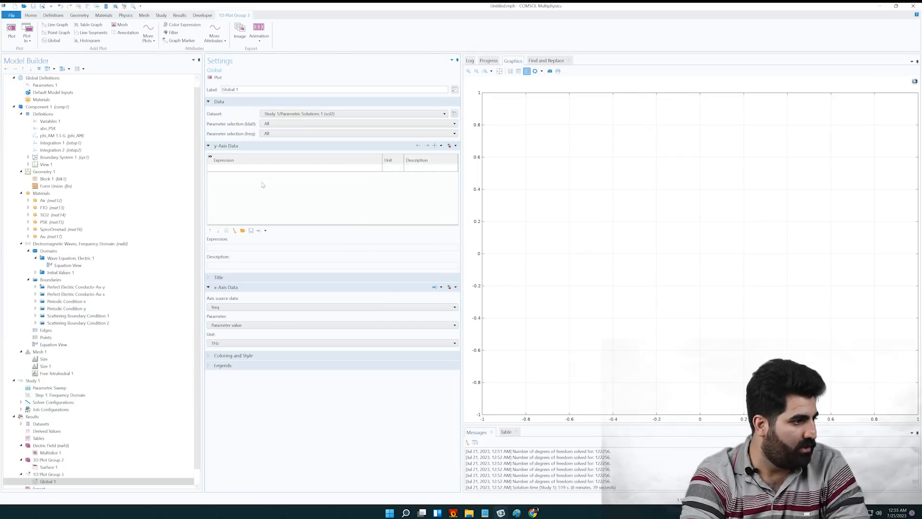
left_click(251, 308)
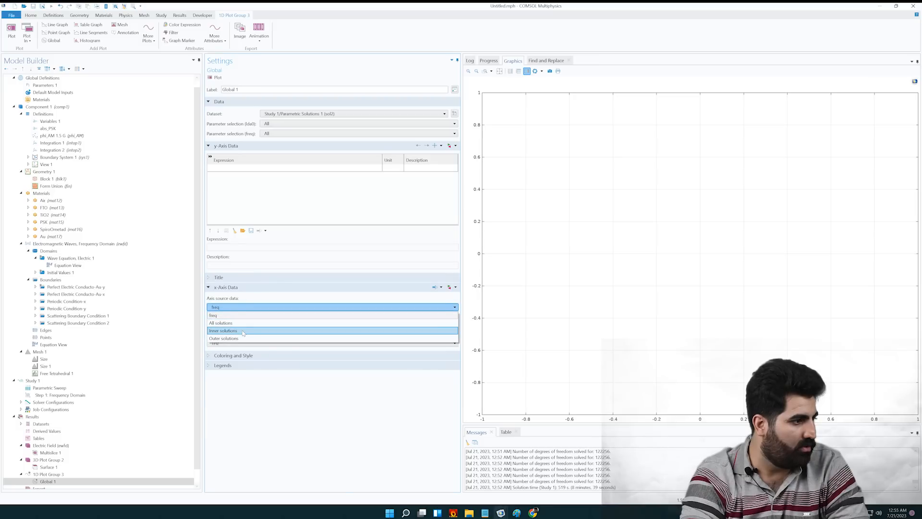
left_click(234, 323)
left_click(235, 325)
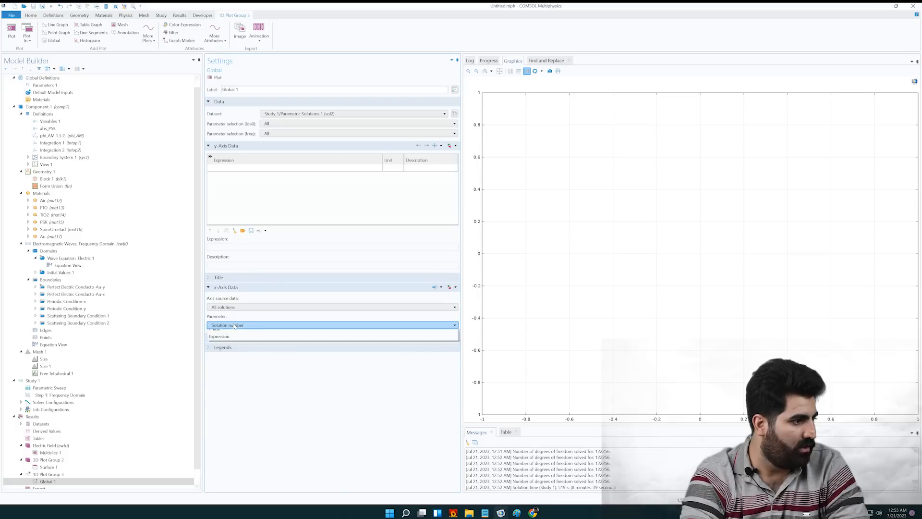
left_click(228, 352)
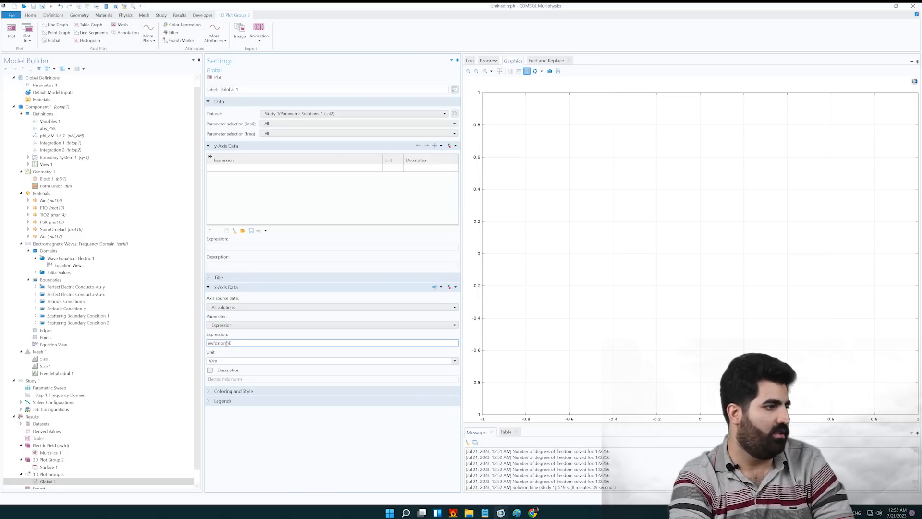
double_click(226, 342)
type("l")
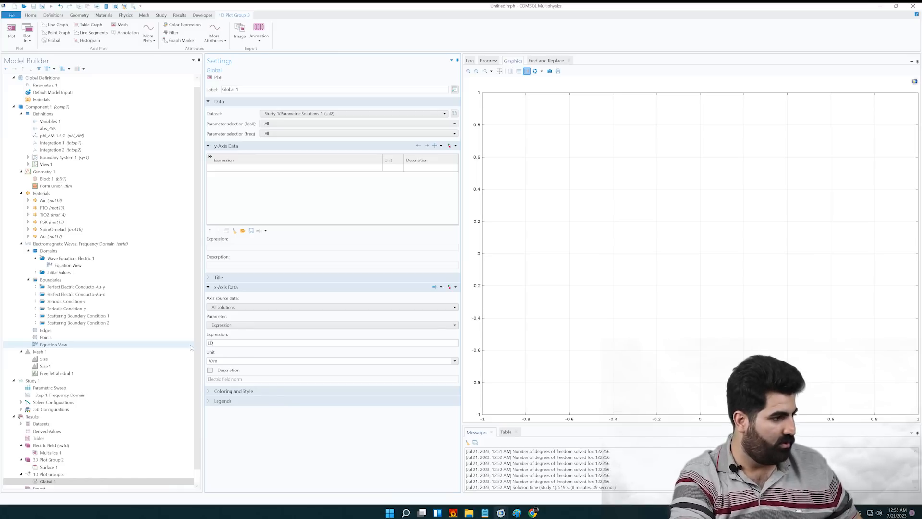
type("DA0")
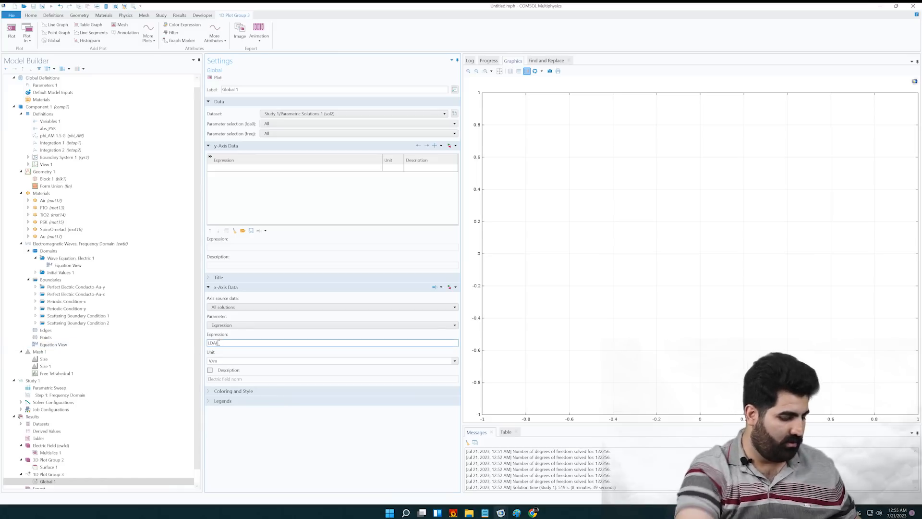
left_click_drag(224, 343, 197, 345)
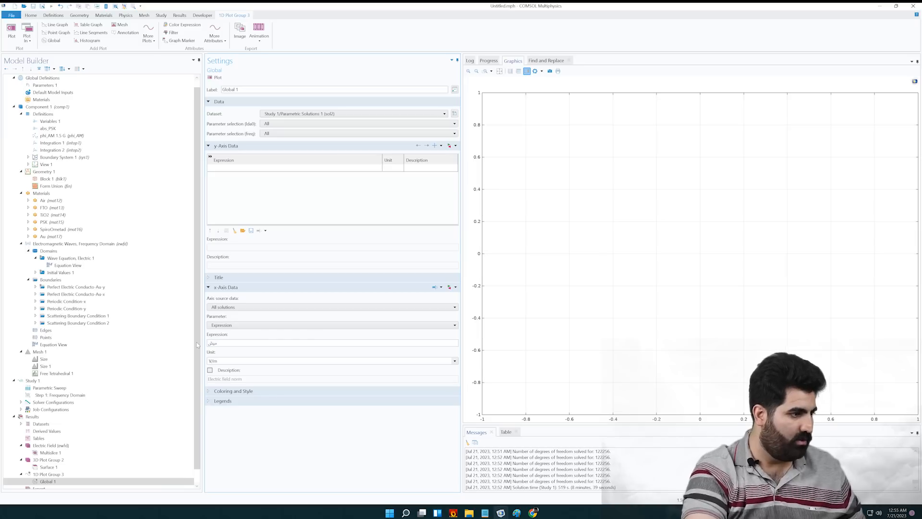
Set the Global plot's x-axis expression to lda0 with nm as the unit
double_click(226, 343)
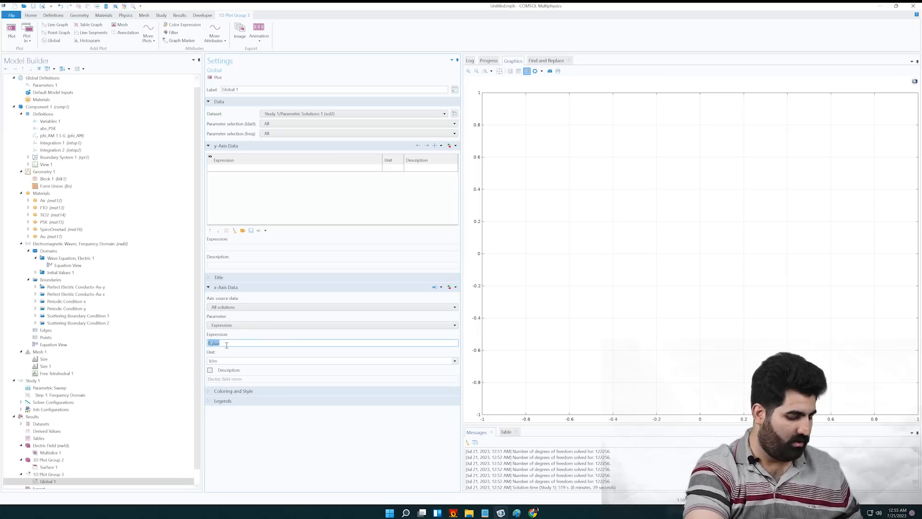
type("LDA")
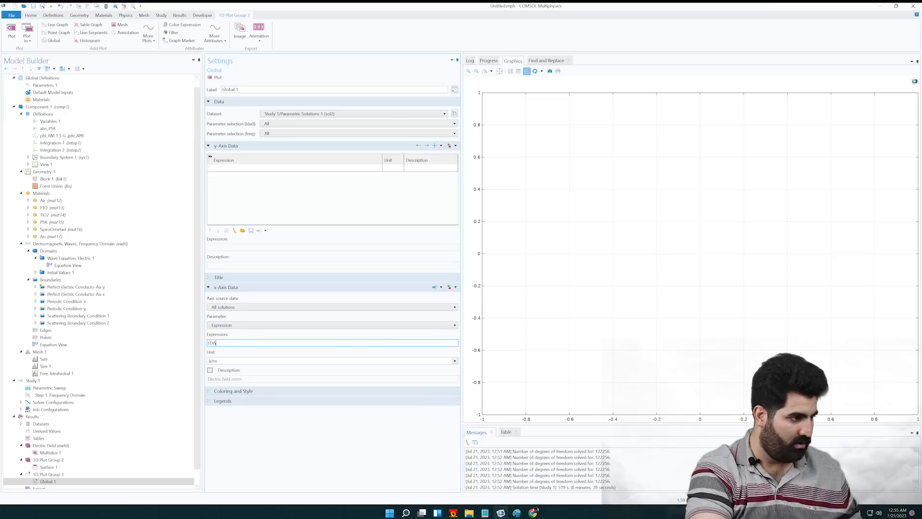
type("lda0")
left_click(235, 361)
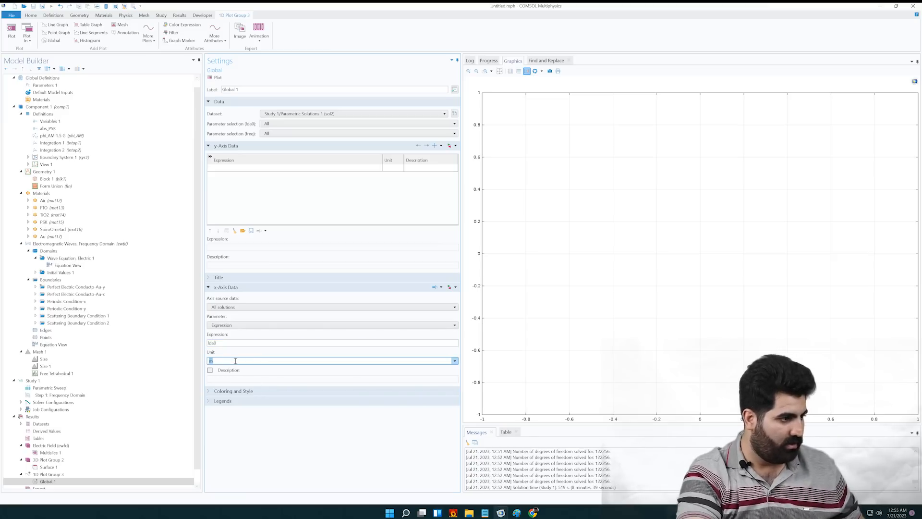
type("nm")
left_click(263, 322)
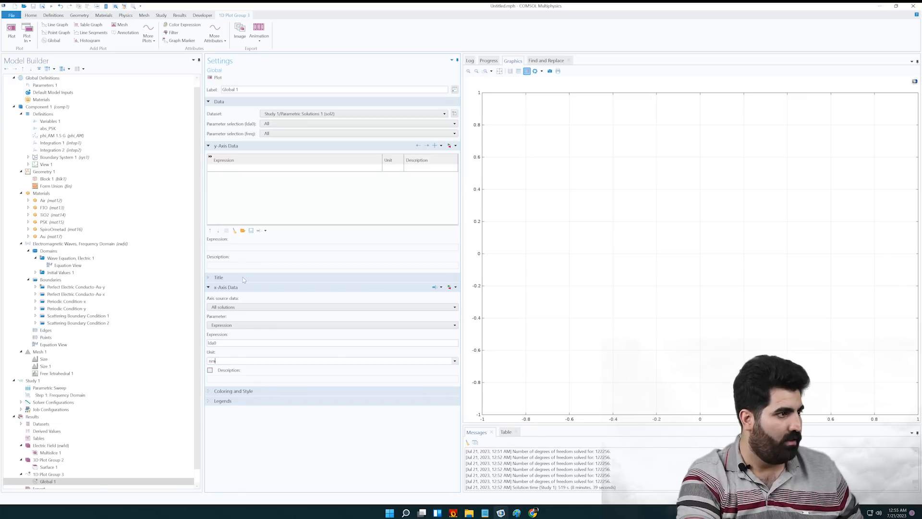
Add the Component 1 variable ABS_PSK as the Global plot's y-axis expression and plot it
left_click(283, 170)
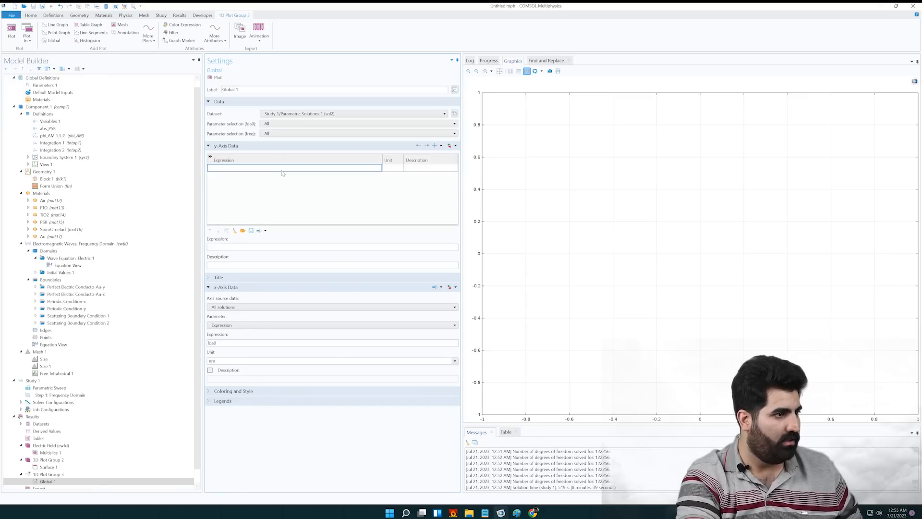
left_click(450, 146)
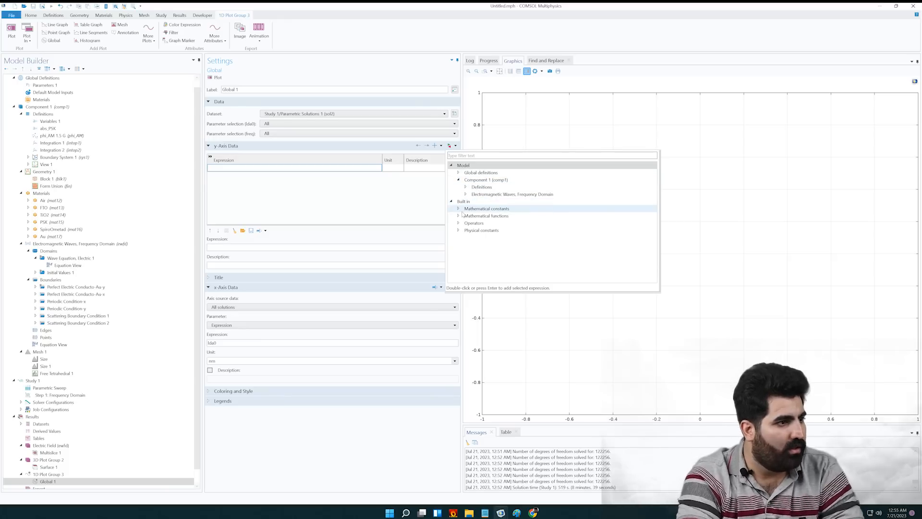
left_click(466, 187)
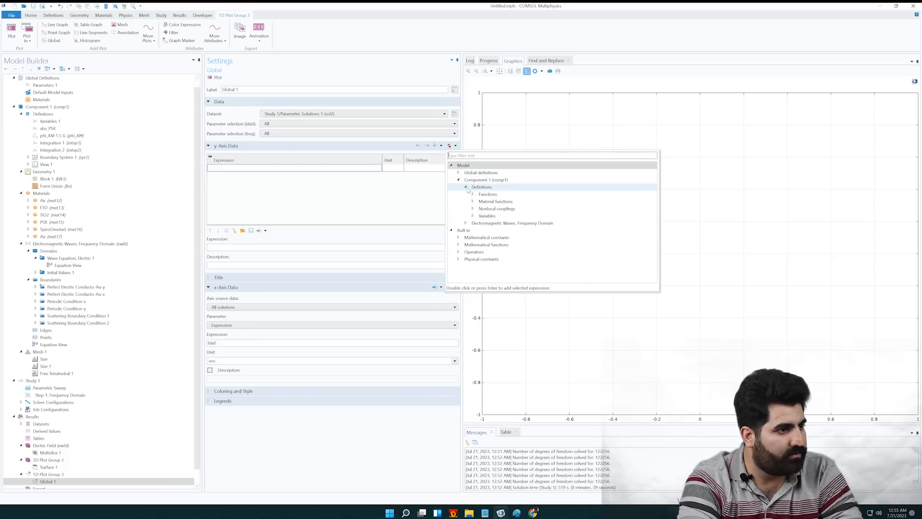
left_click(473, 195)
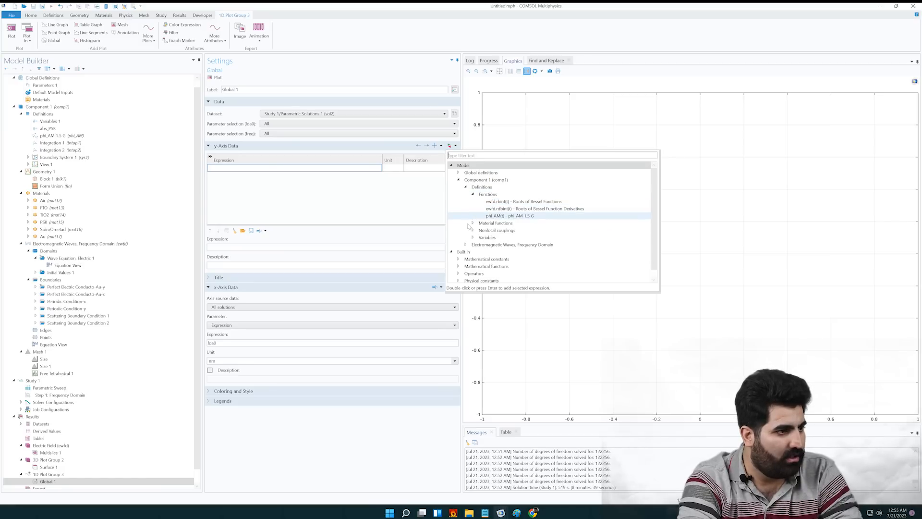
scroll(471, 225, "down", 1)
left_click(473, 230)
scroll(475, 225, "down", 2)
double_click(494, 194)
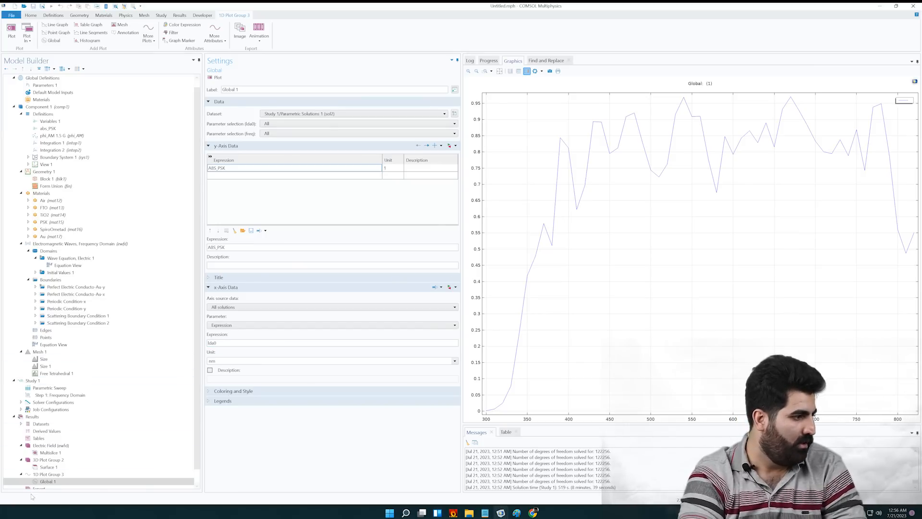
Duplicate the 1D plot group holding the ABS_PSK curve and open the copy's Global plot settings
left_click(40, 476)
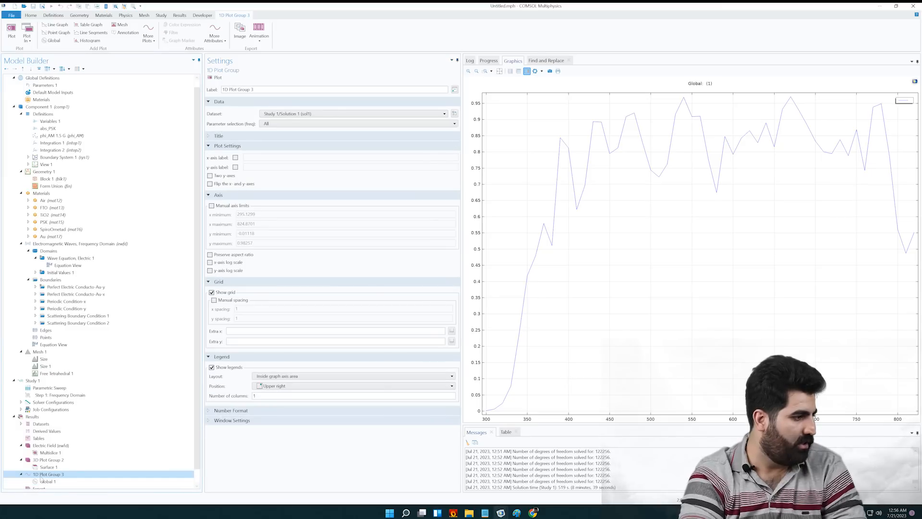
right_click(41, 476)
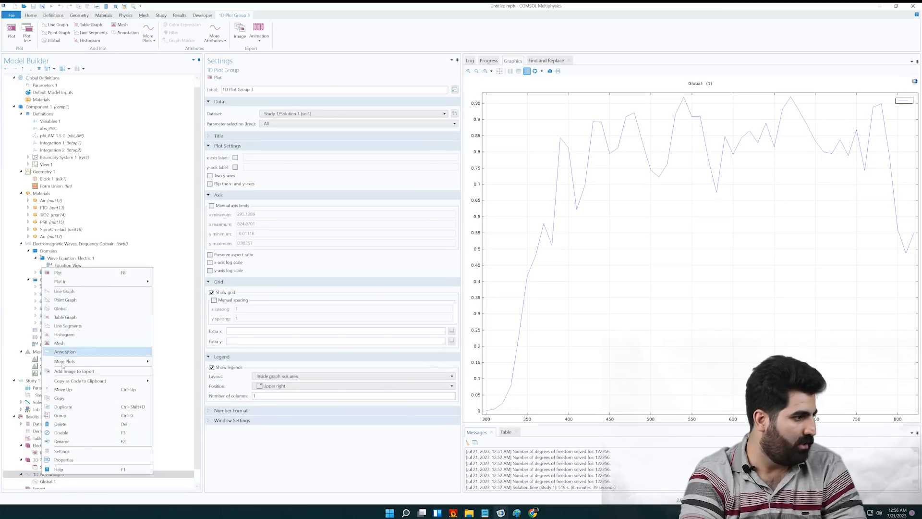
left_click(66, 405)
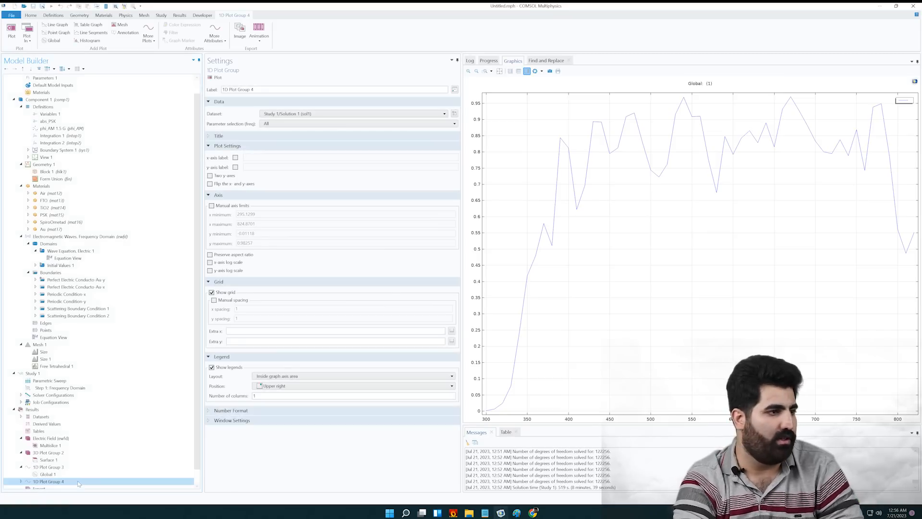
scroll(14, 484, "down", 1)
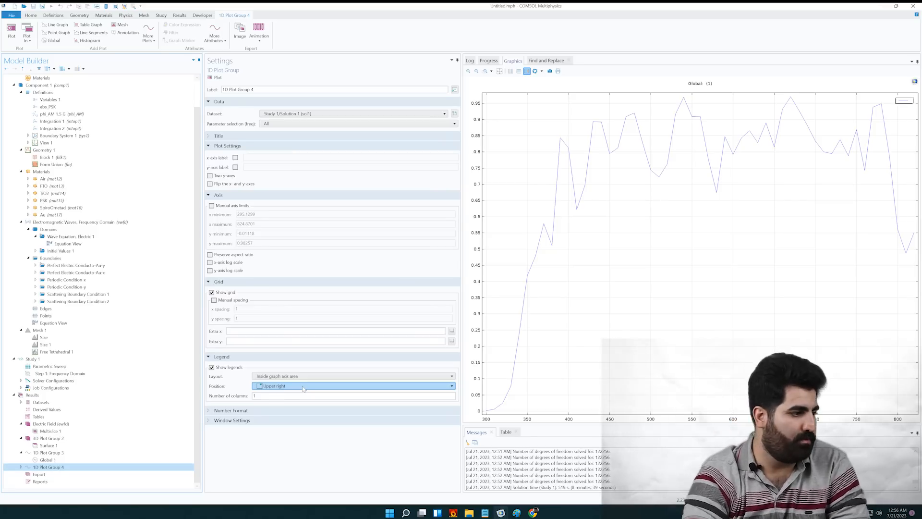
left_click(20, 467)
left_click(24, 474)
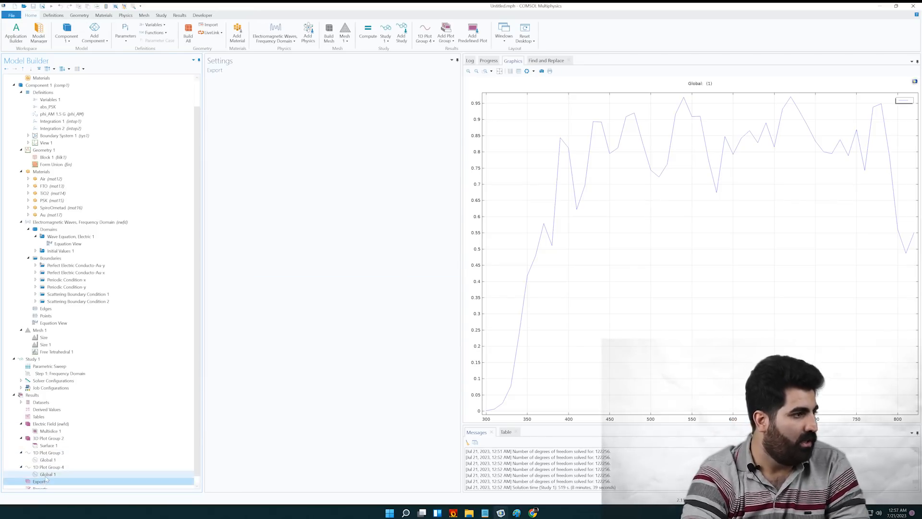
Replace the duplicated Global plot's y-axis expression with the Component 1 variable T_PSK and plot it
left_click(292, 168)
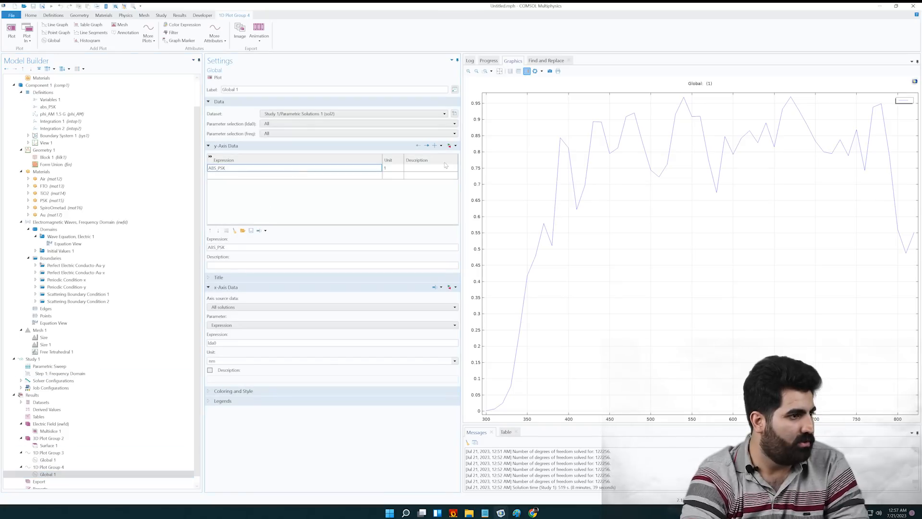
left_click(449, 145)
left_click(466, 194)
left_click(473, 223)
scroll(480, 254, "down", 2)
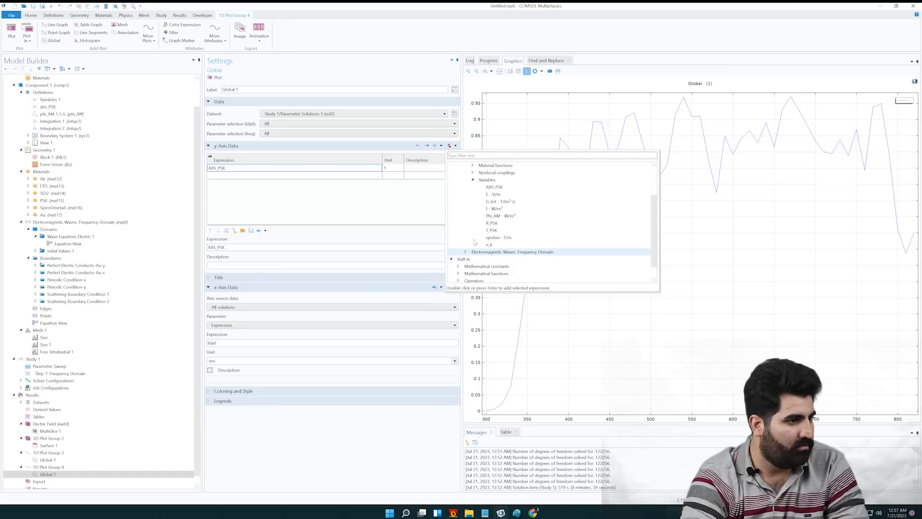
double_click(488, 230)
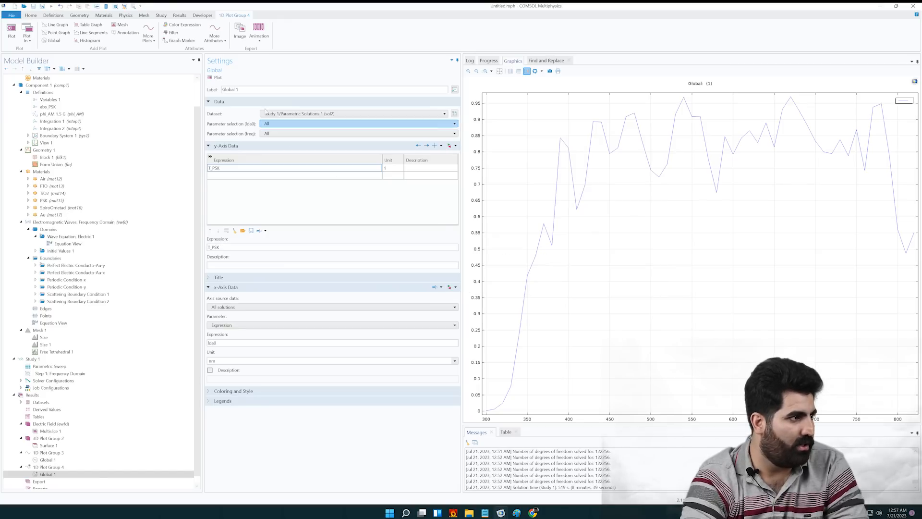
left_click(498, 74)
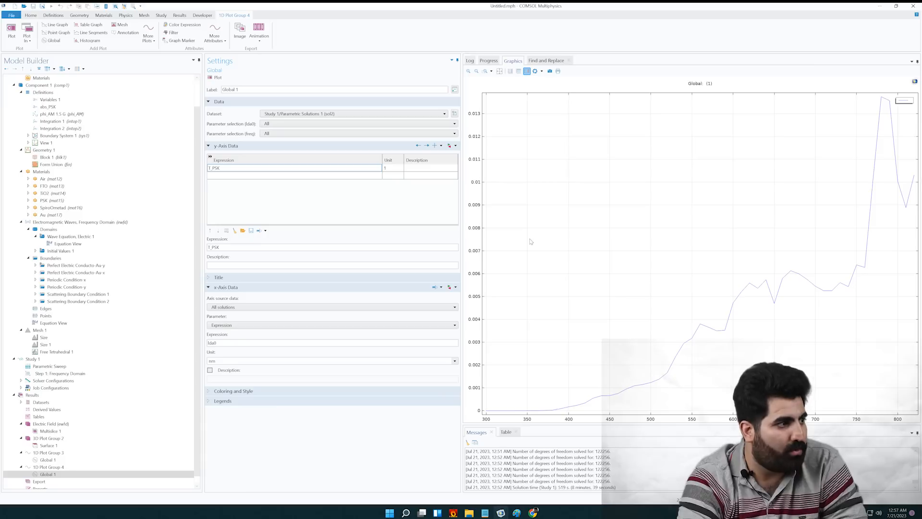
Duplicate the 1D plot group holding the T_PSK curve and open the copy's Global plot settings
double_click(266, 168)
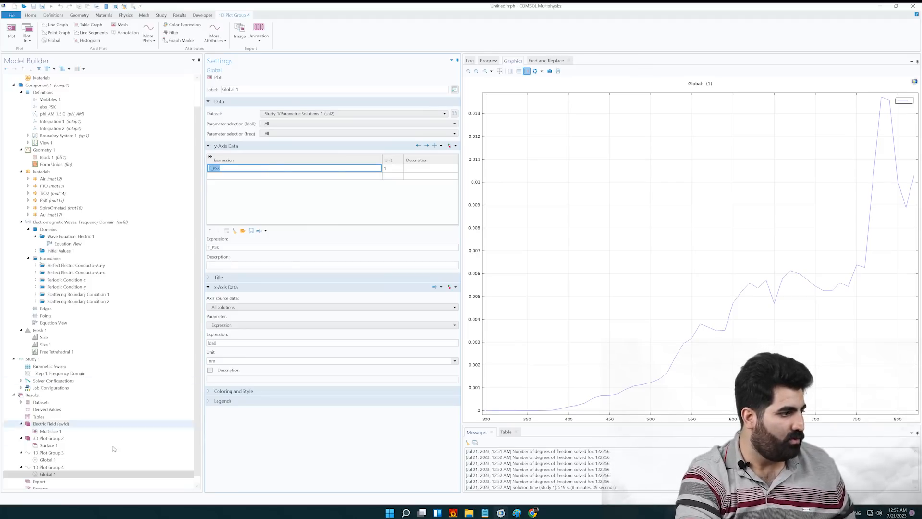
scroll(77, 463, "down", 1)
left_click(77, 462)
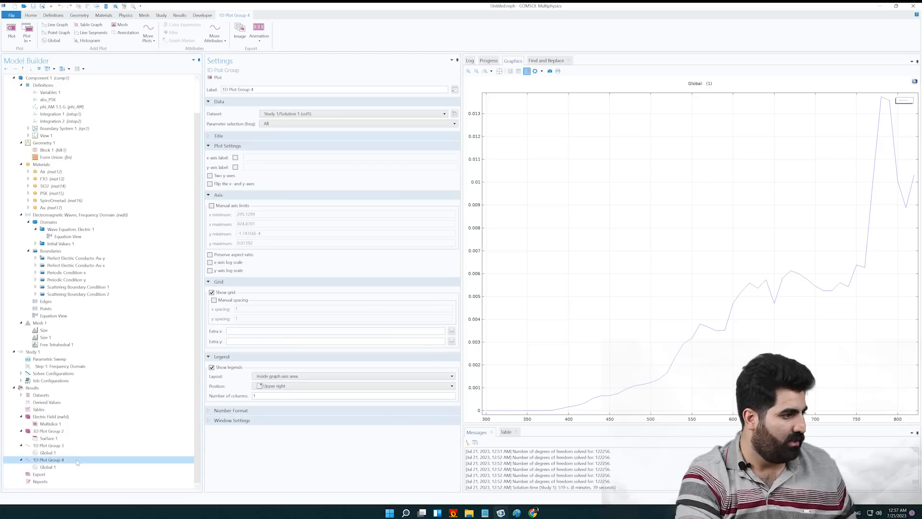
right_click(77, 461)
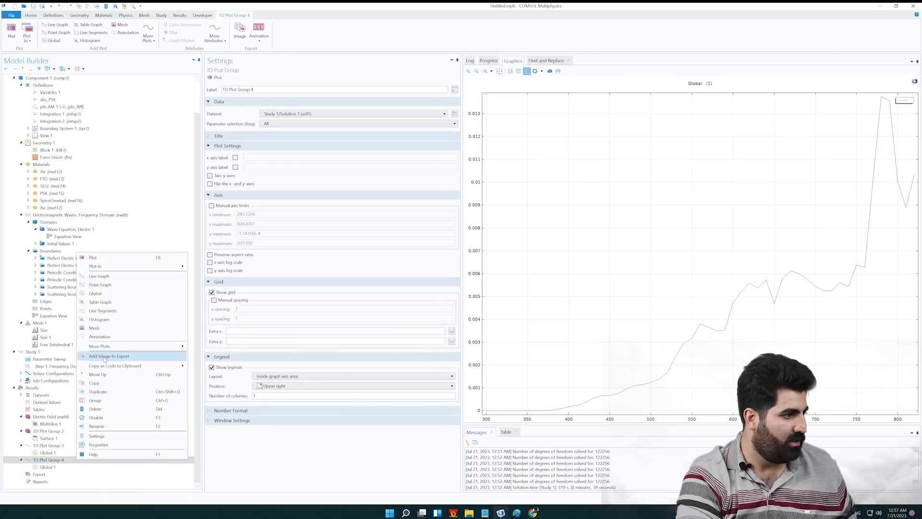
left_click(105, 395)
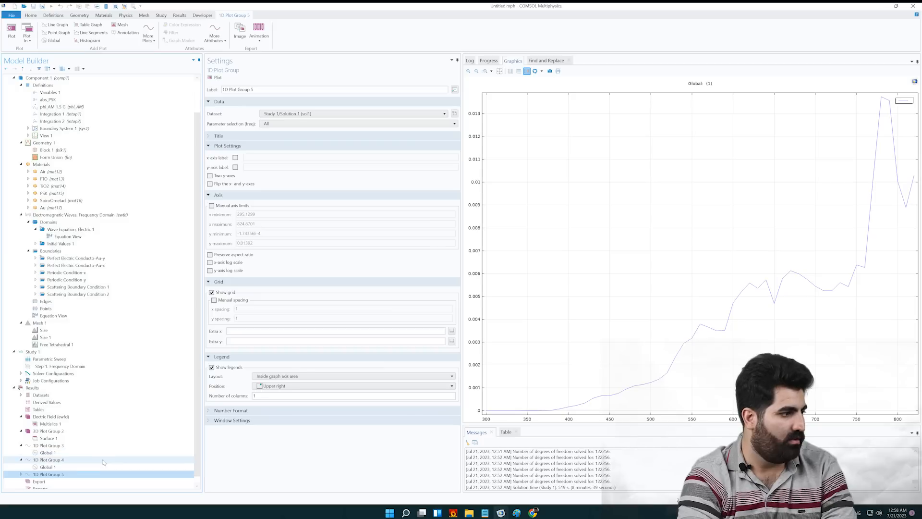
left_click(22, 475)
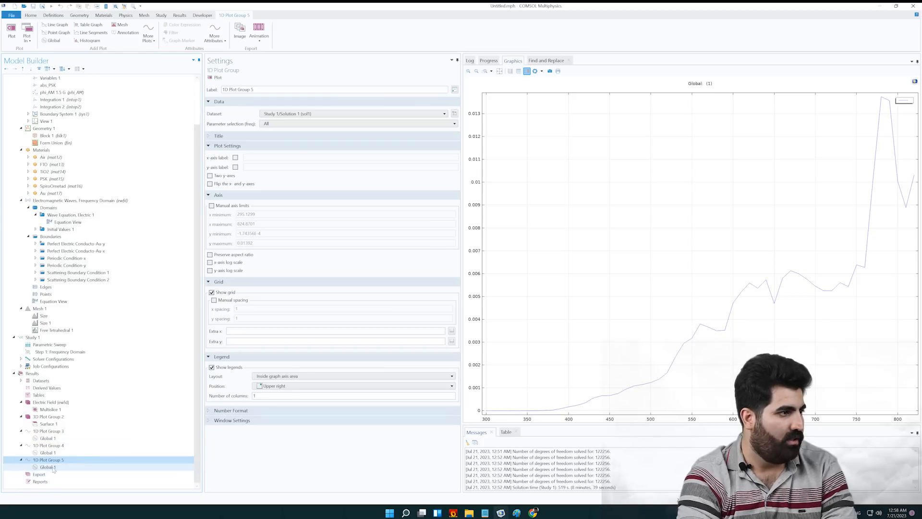
left_click(47, 467)
Replace the copied Global plot's y-axis expression with the Component 1 variable R_PSK, plot it and fit the graph to its extents
left_click(215, 169)
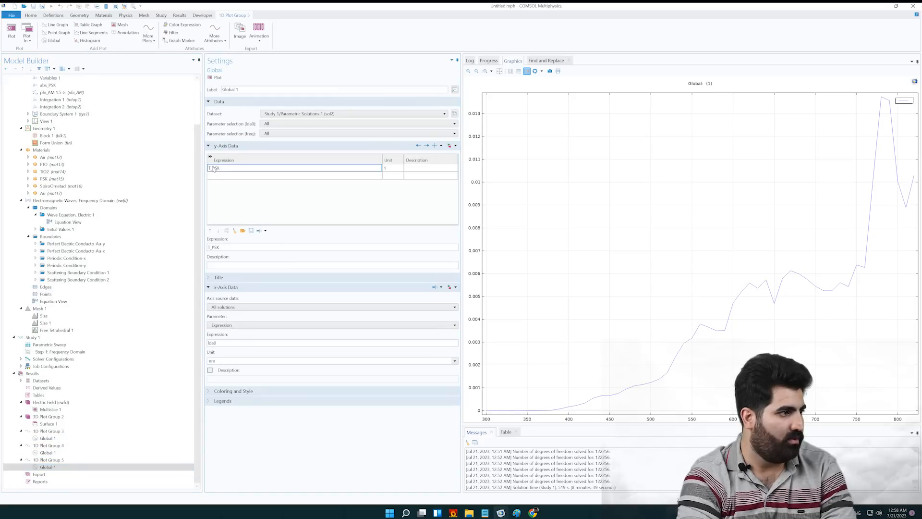
left_click(449, 145)
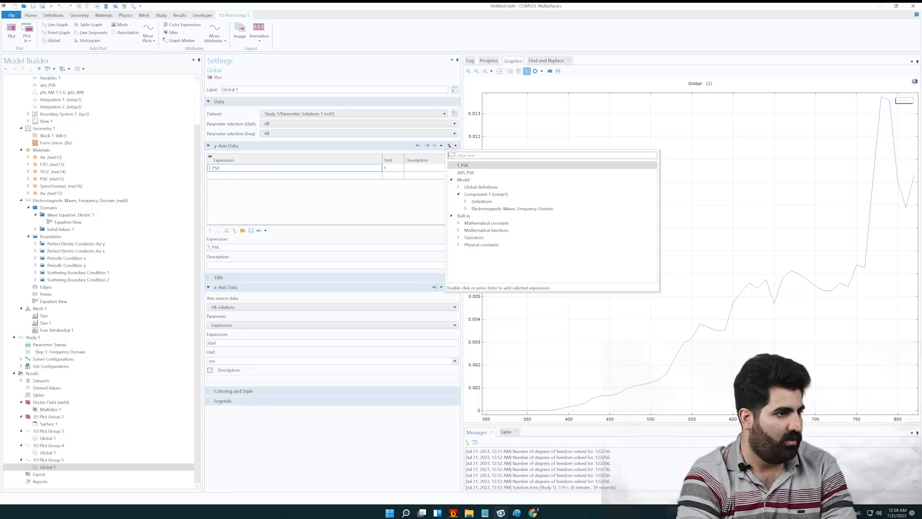
left_click(466, 201)
left_click(472, 231)
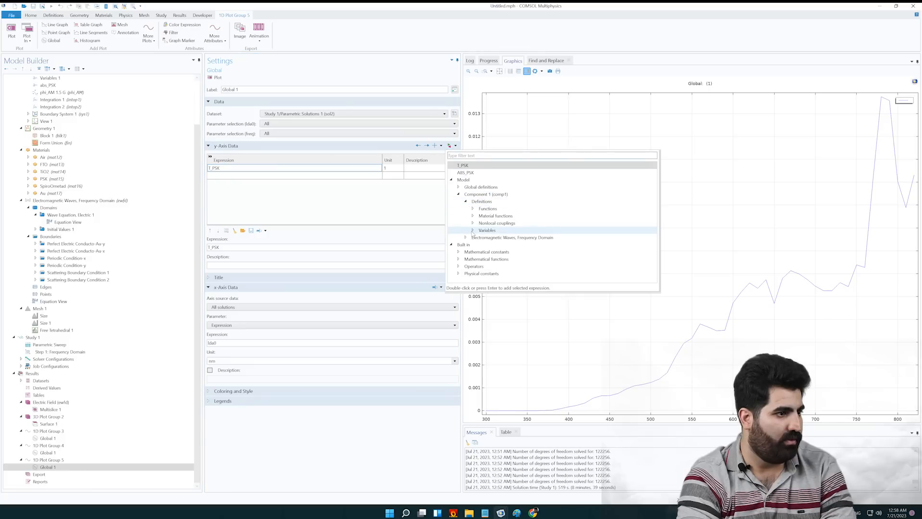
scroll(483, 242, "down", 3)
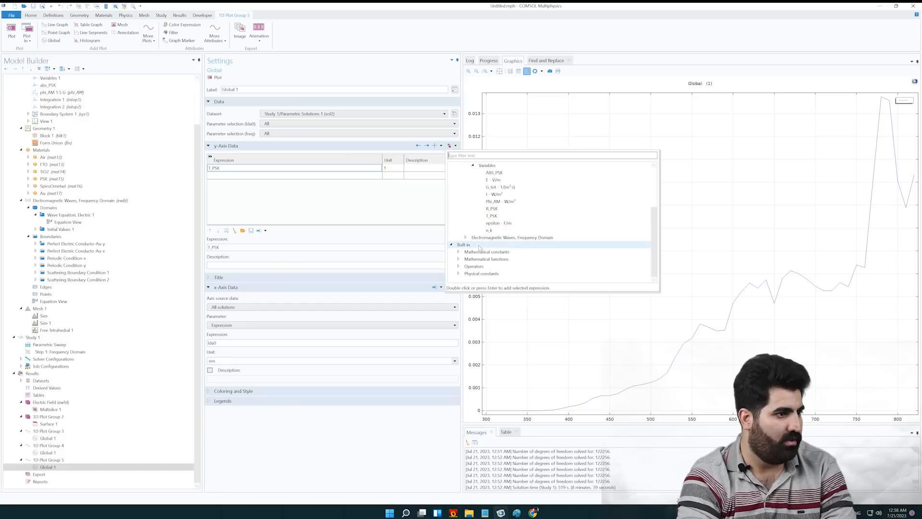
double_click(492, 208)
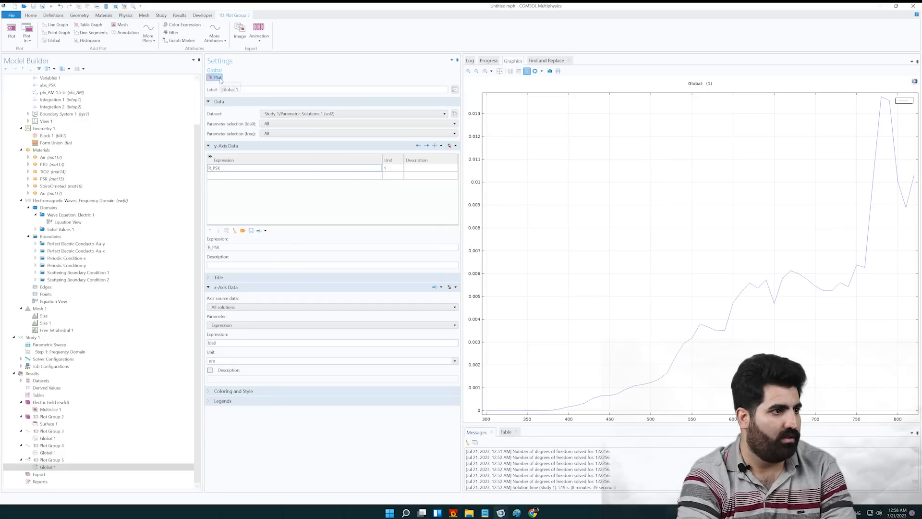
left_click(500, 71)
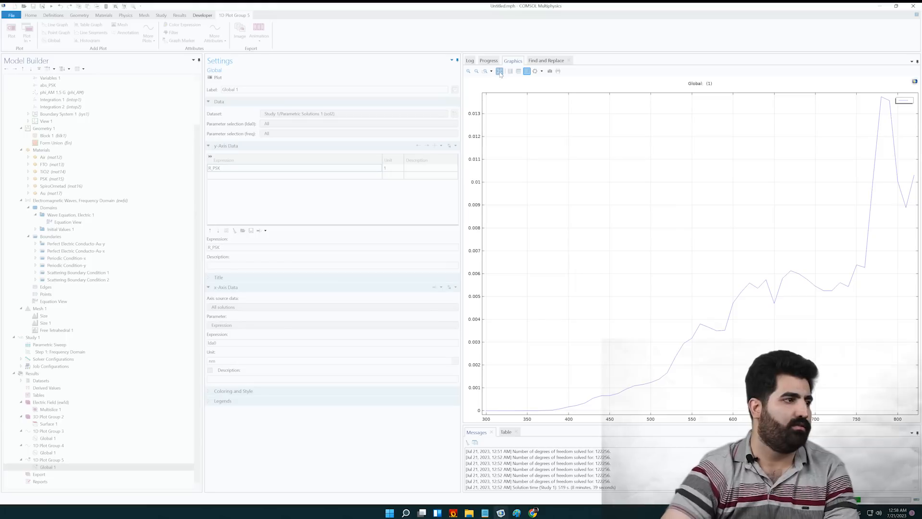